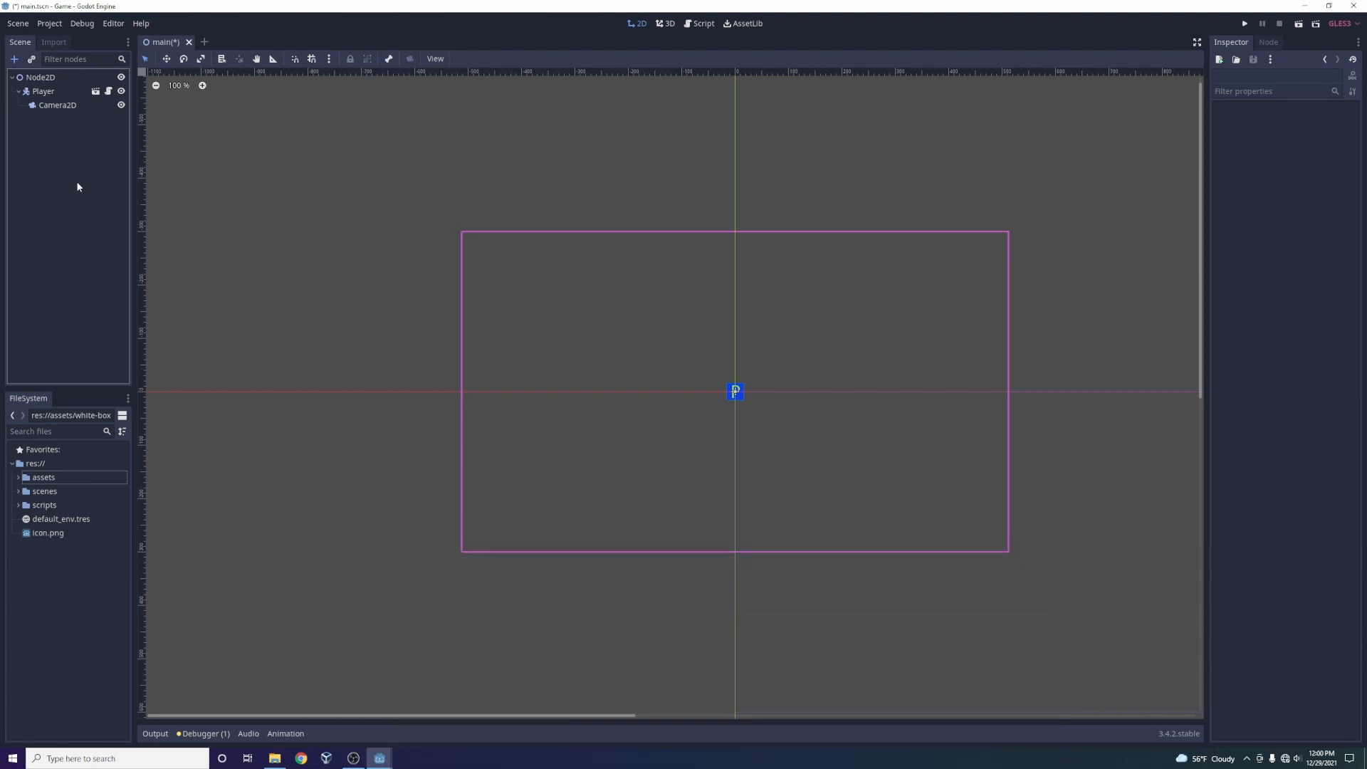
right_click(53, 77)
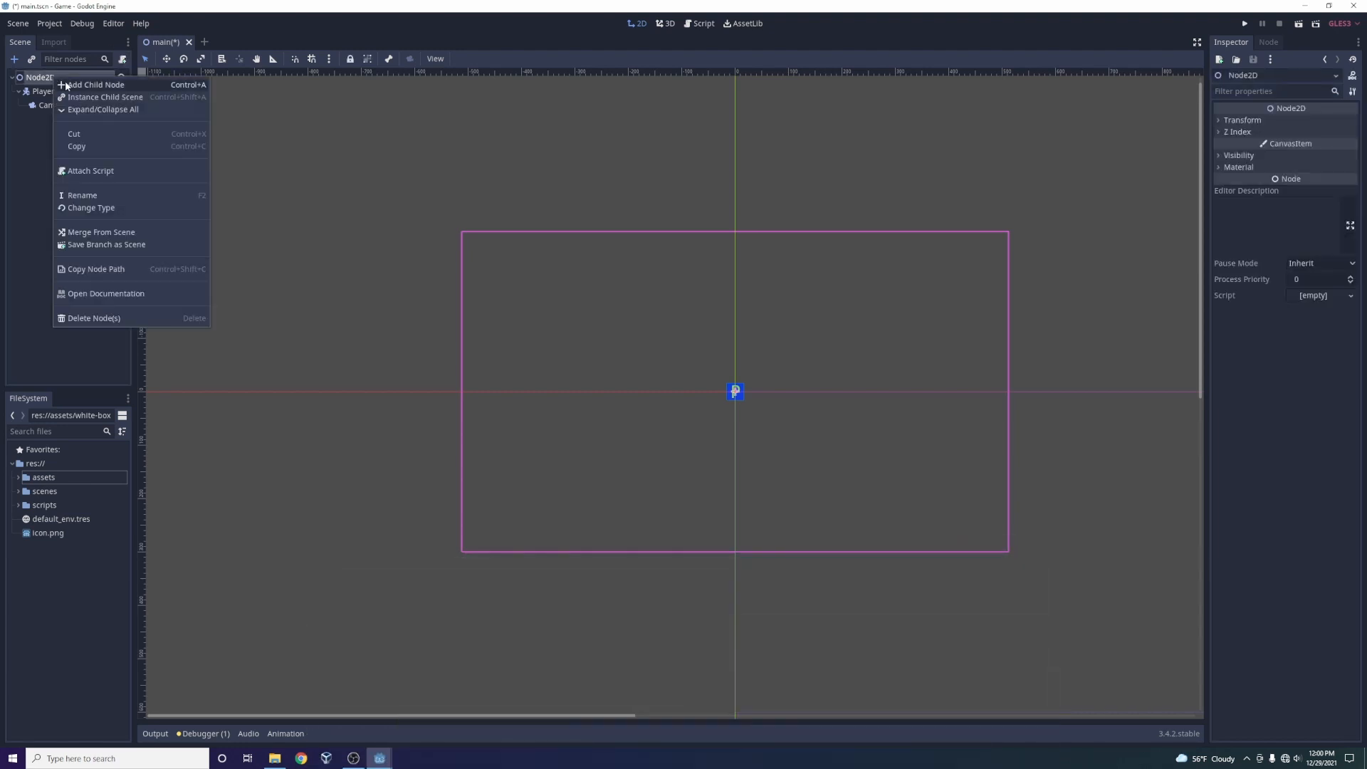
left_click(82, 84)
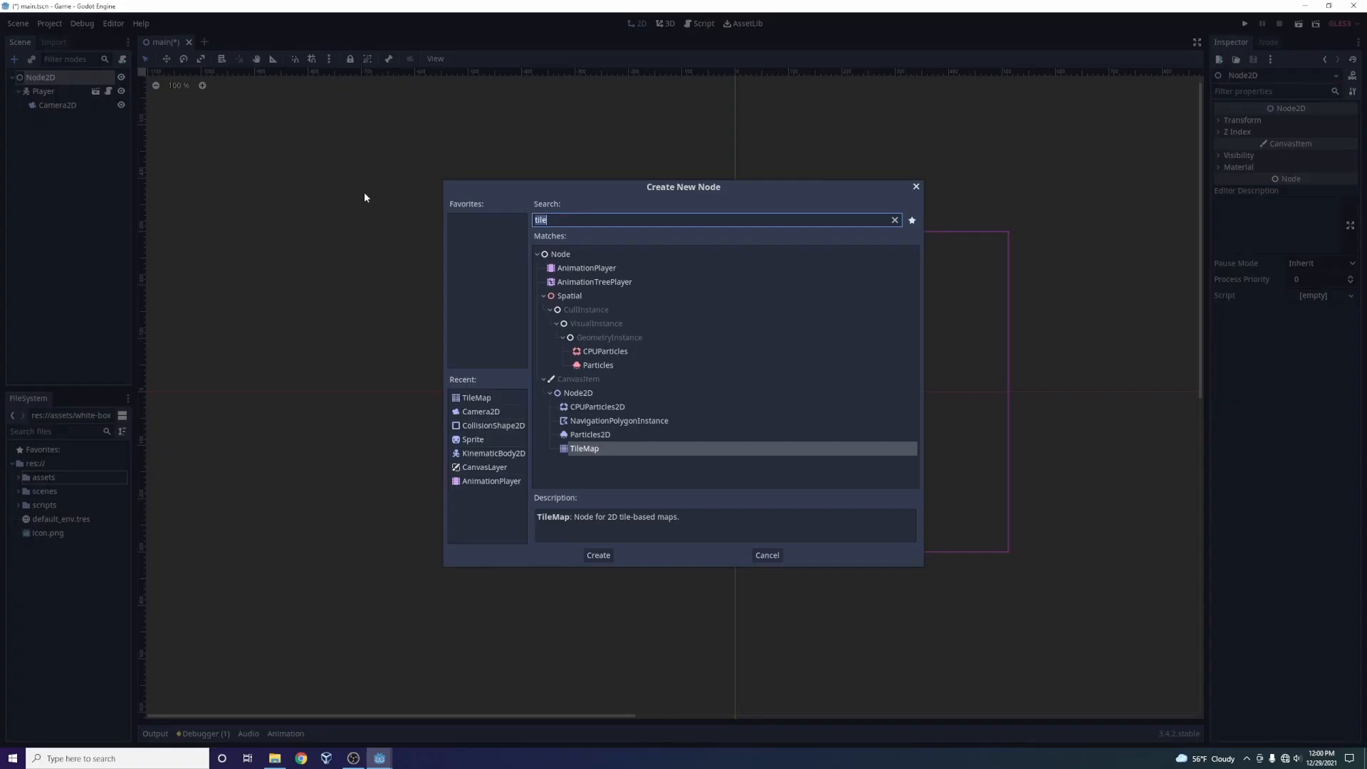
left_click(589, 451)
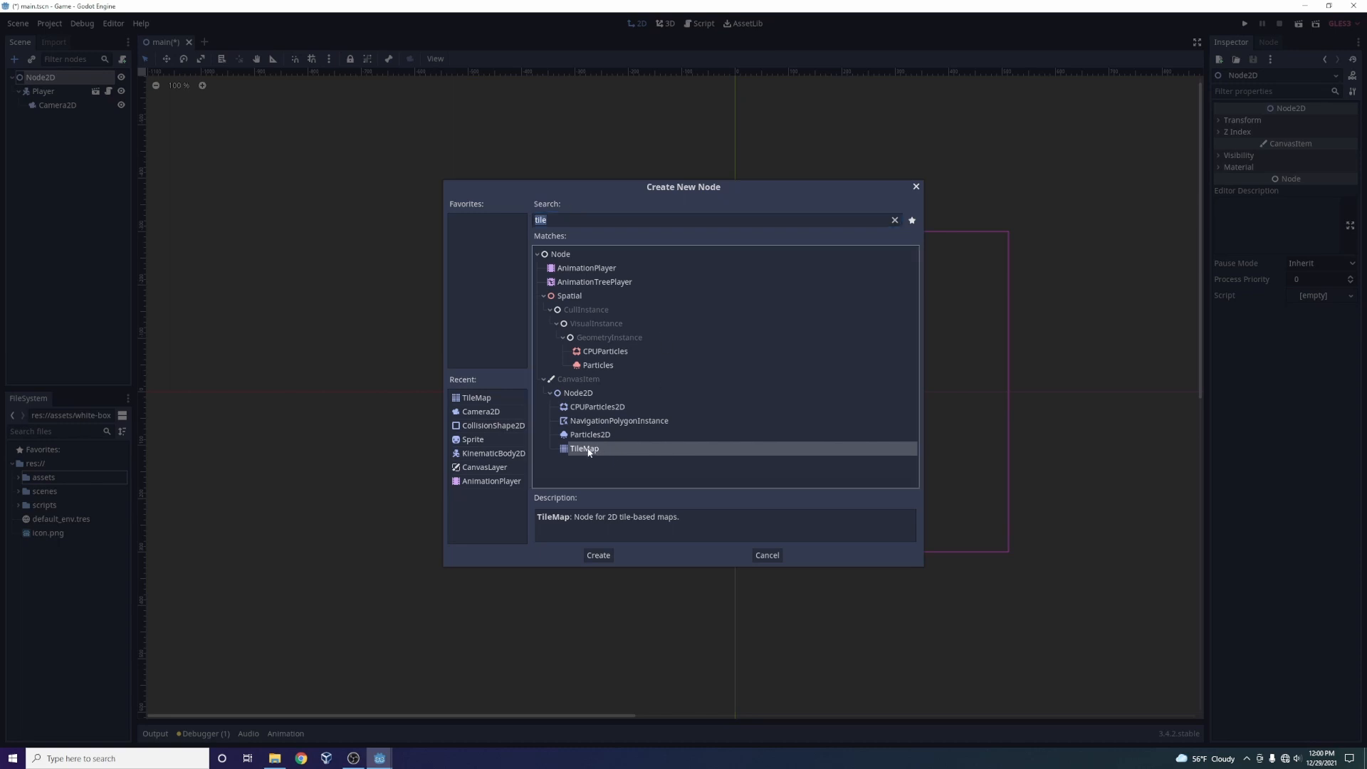
left_click(916, 186)
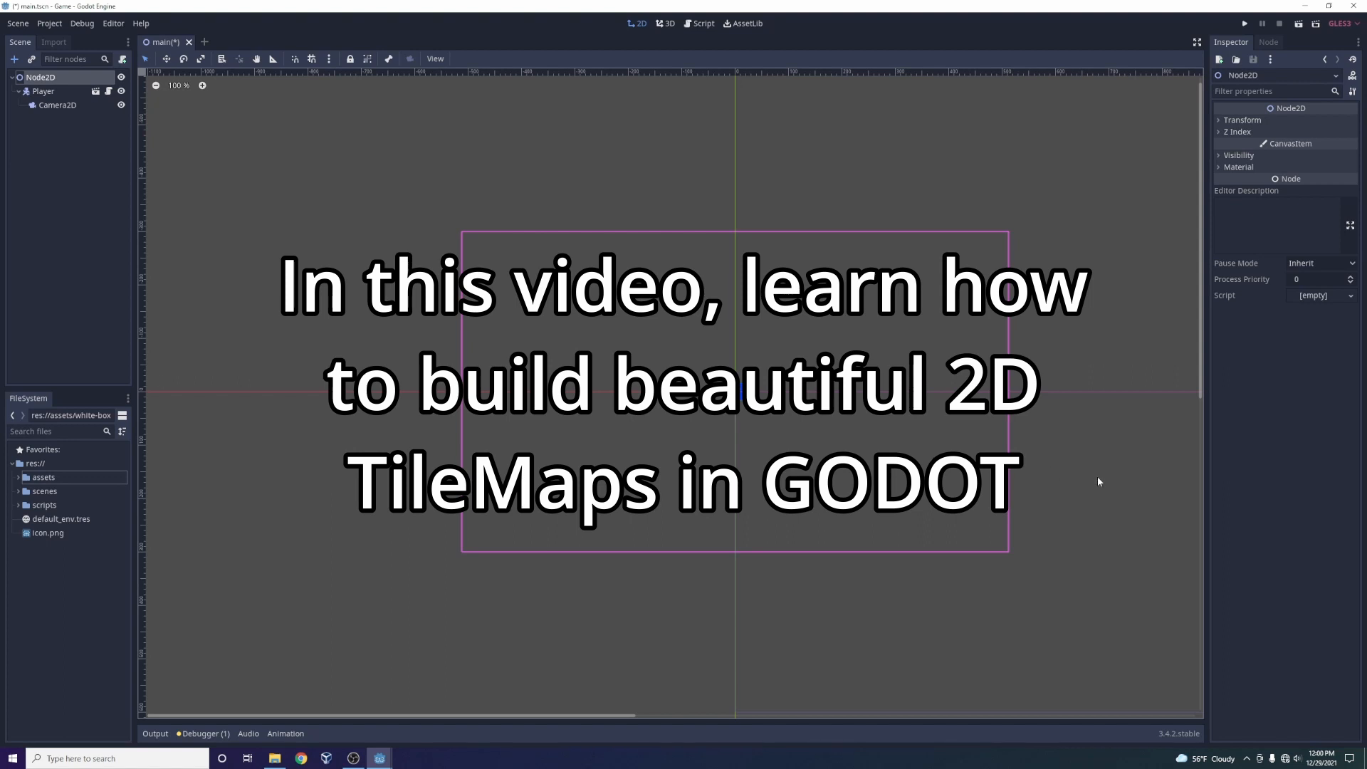
Run the project to preview the player in the game window and close the game window.
scroll(1028, 447, "up", 2)
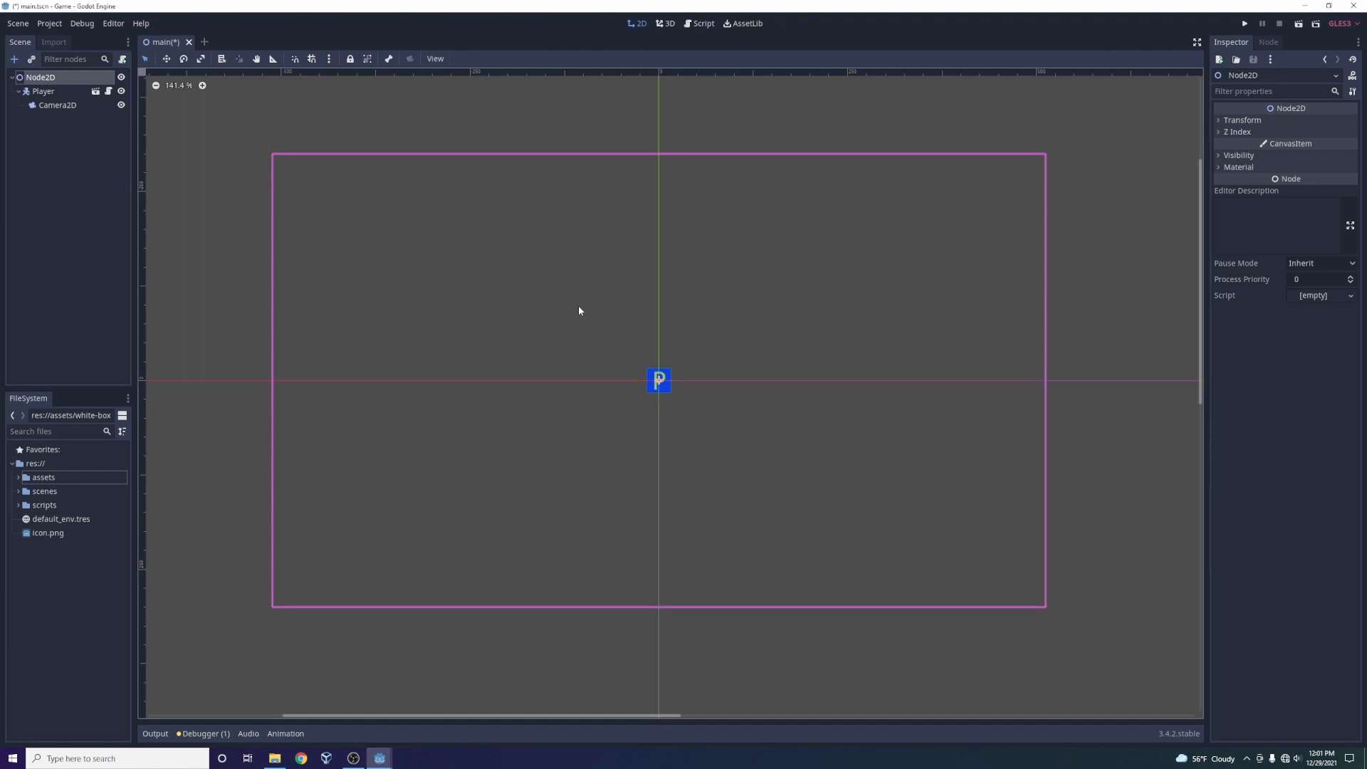
scroll(540, 387, "down", 1)
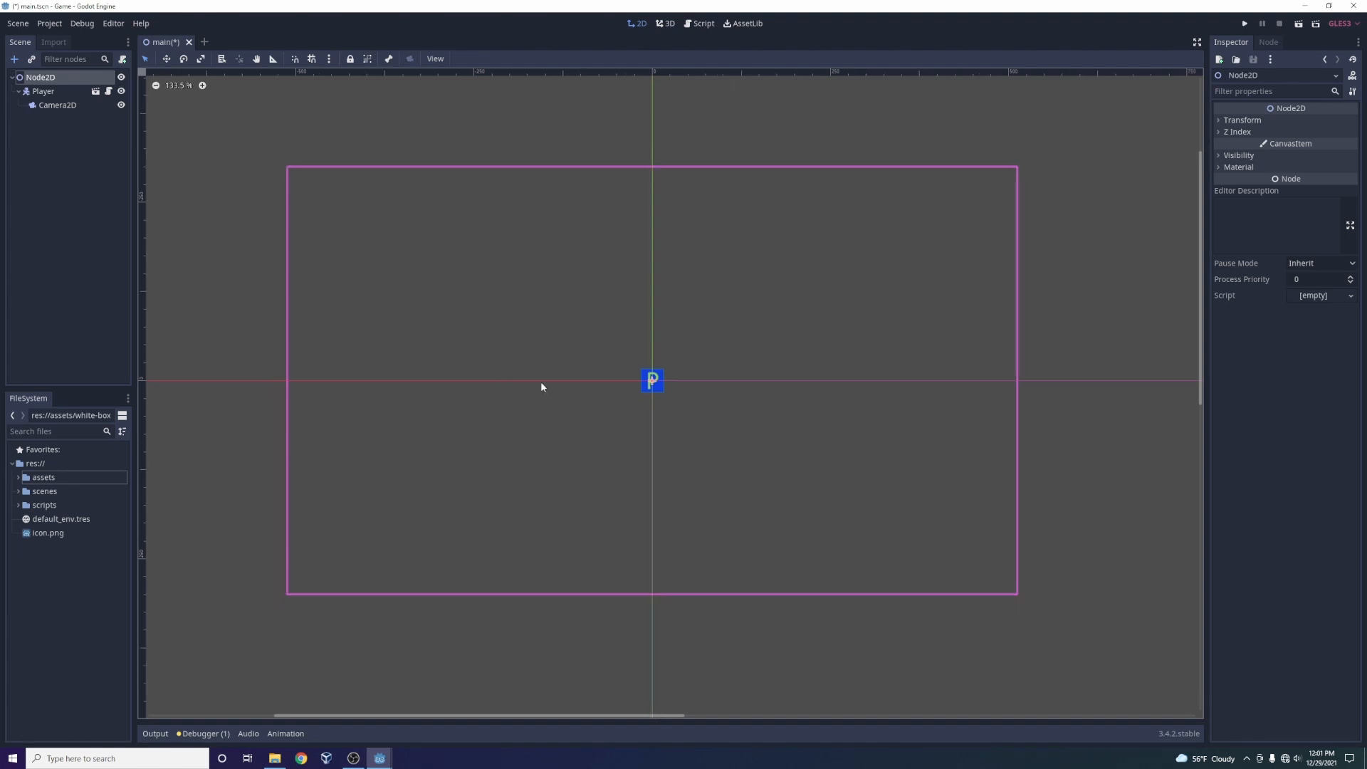
scroll(597, 480, "up", 2)
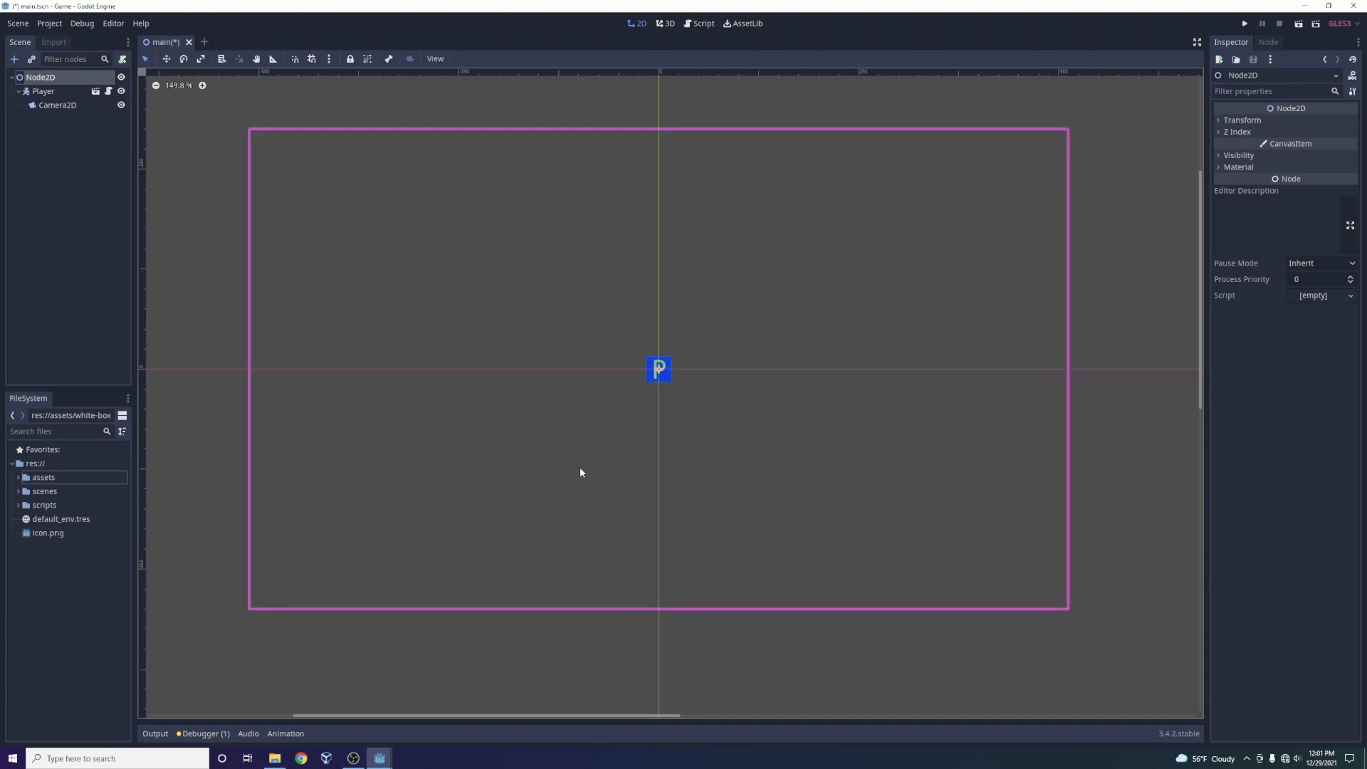
left_click(1243, 24)
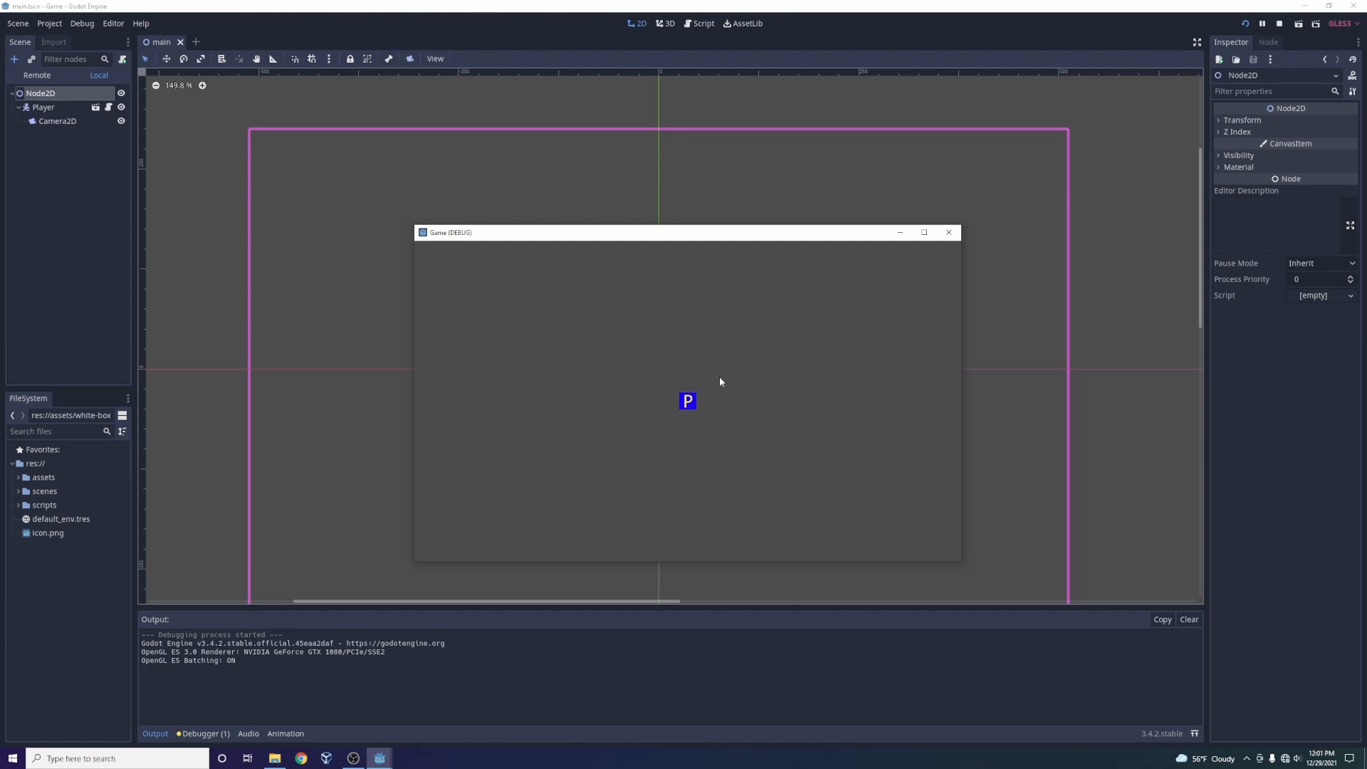
left_click(948, 233)
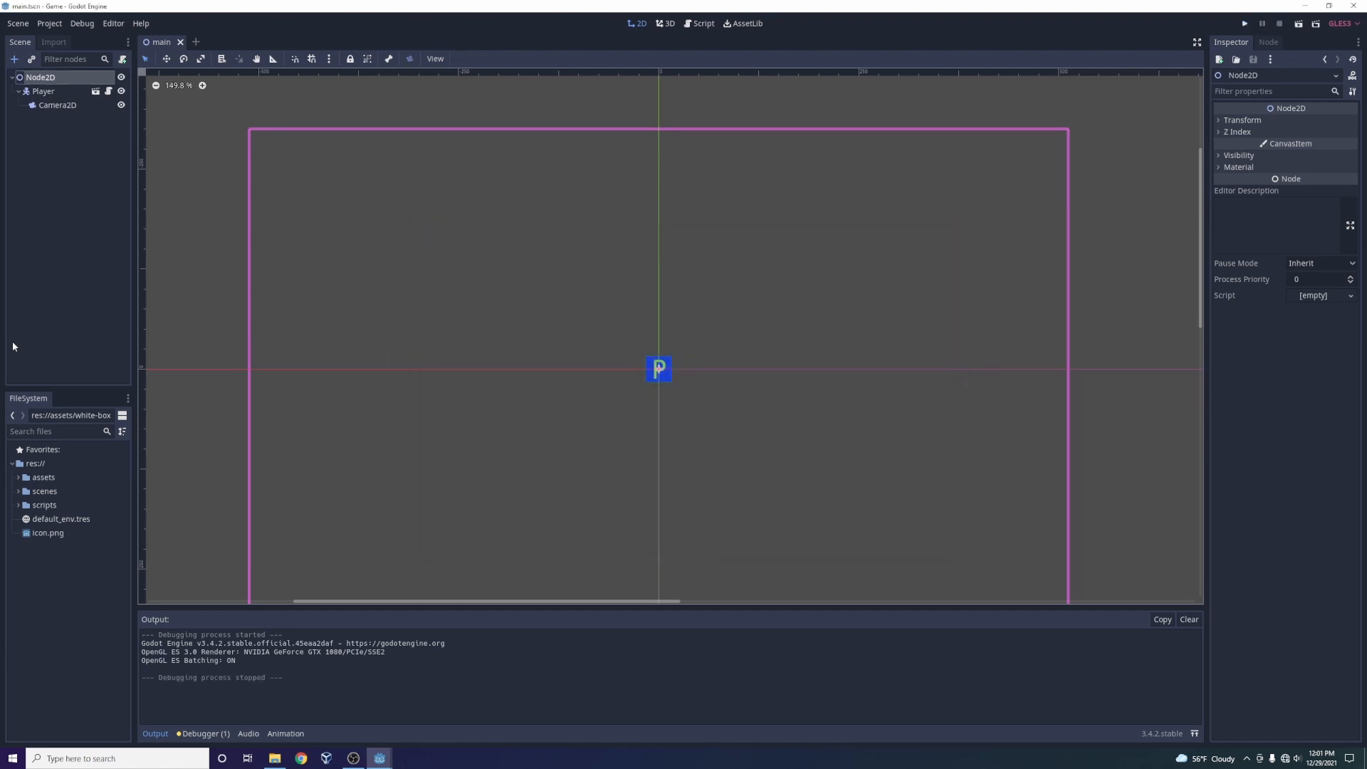
right_click(80, 83)
left_click(99, 86)
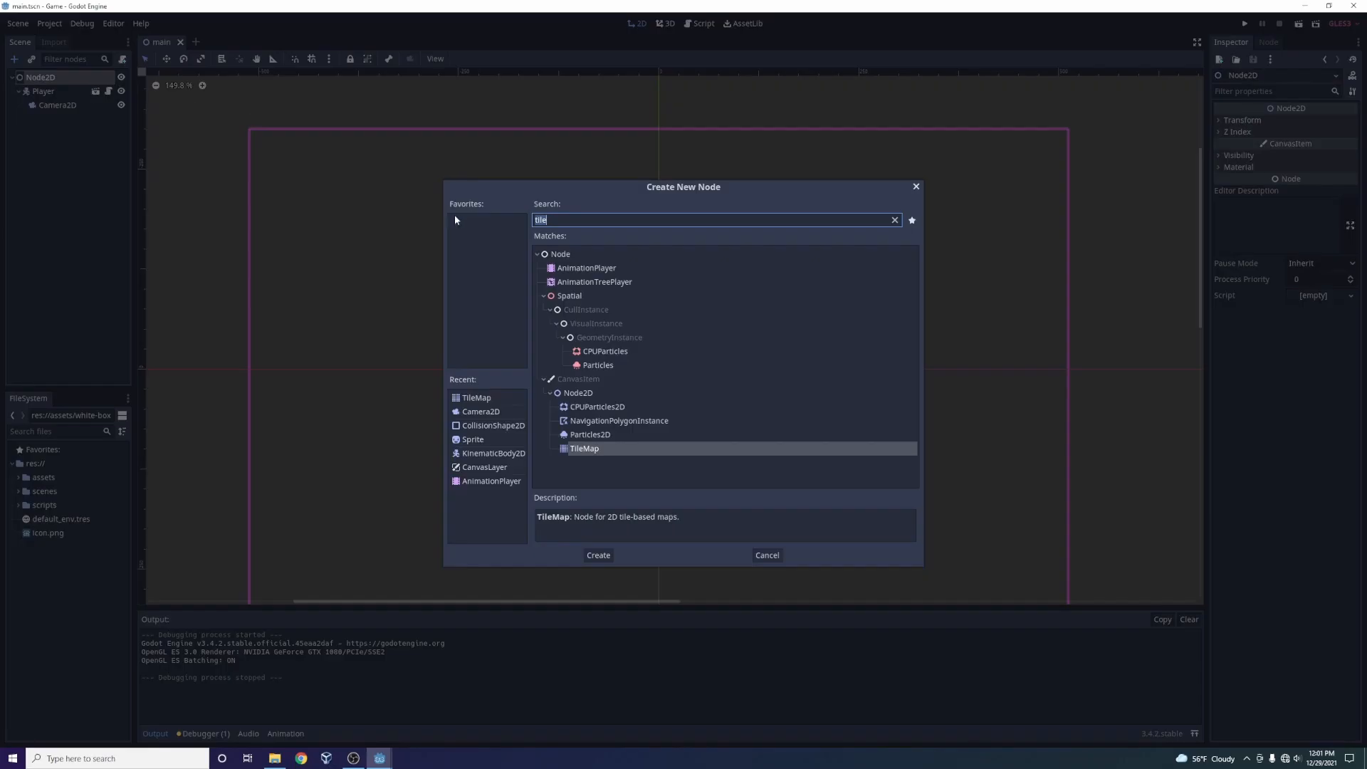
left_click(917, 187)
right_click(50, 77)
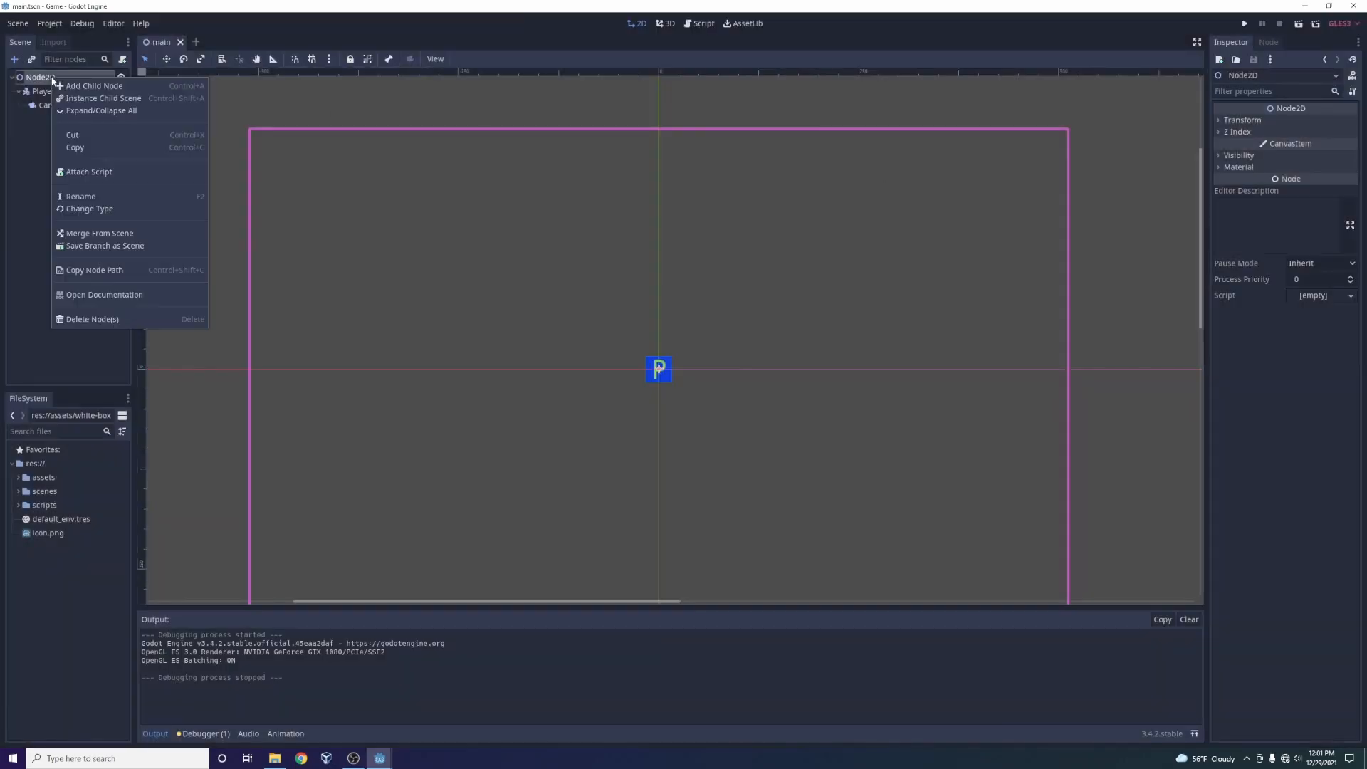
left_click(67, 86)
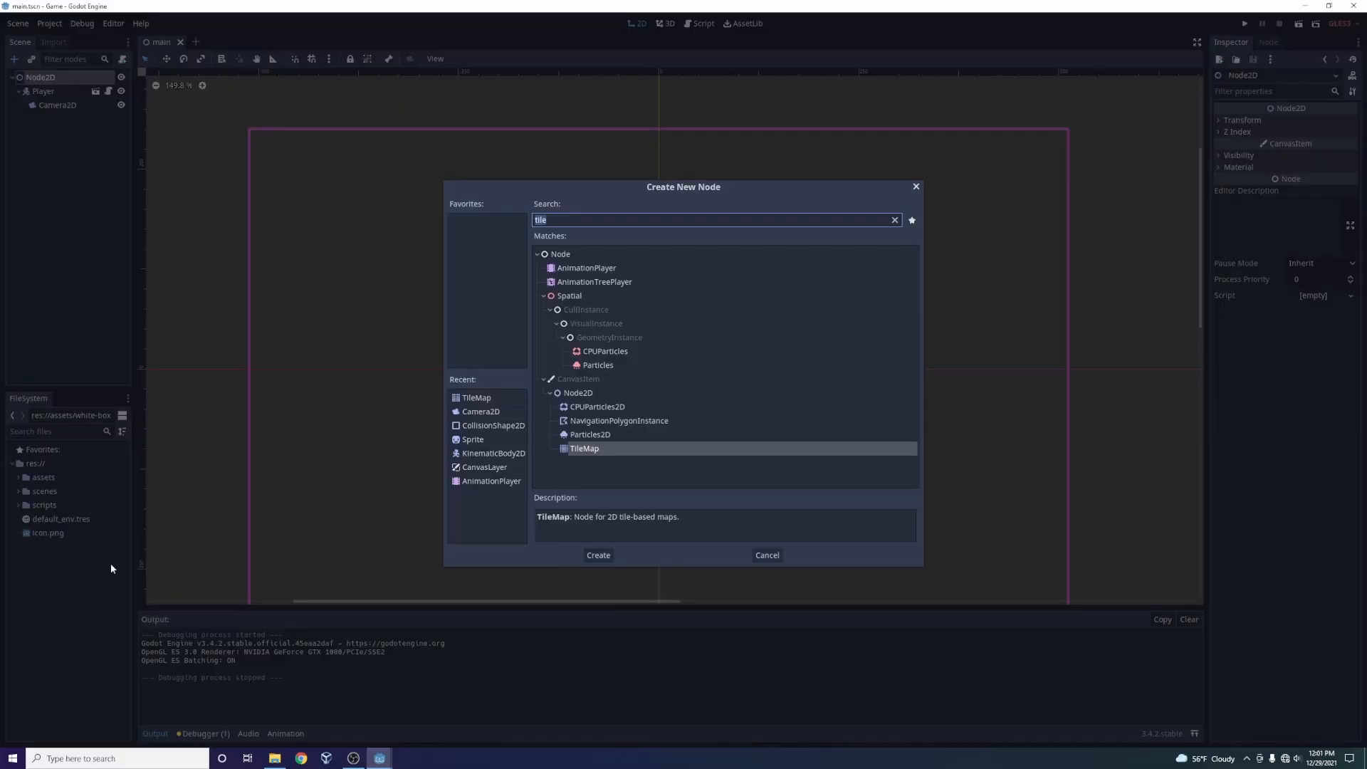
left_click(914, 188)
In the main.tscn scene, add a TileMap node as a child of the root Node2D and select it.
left_click(19, 491)
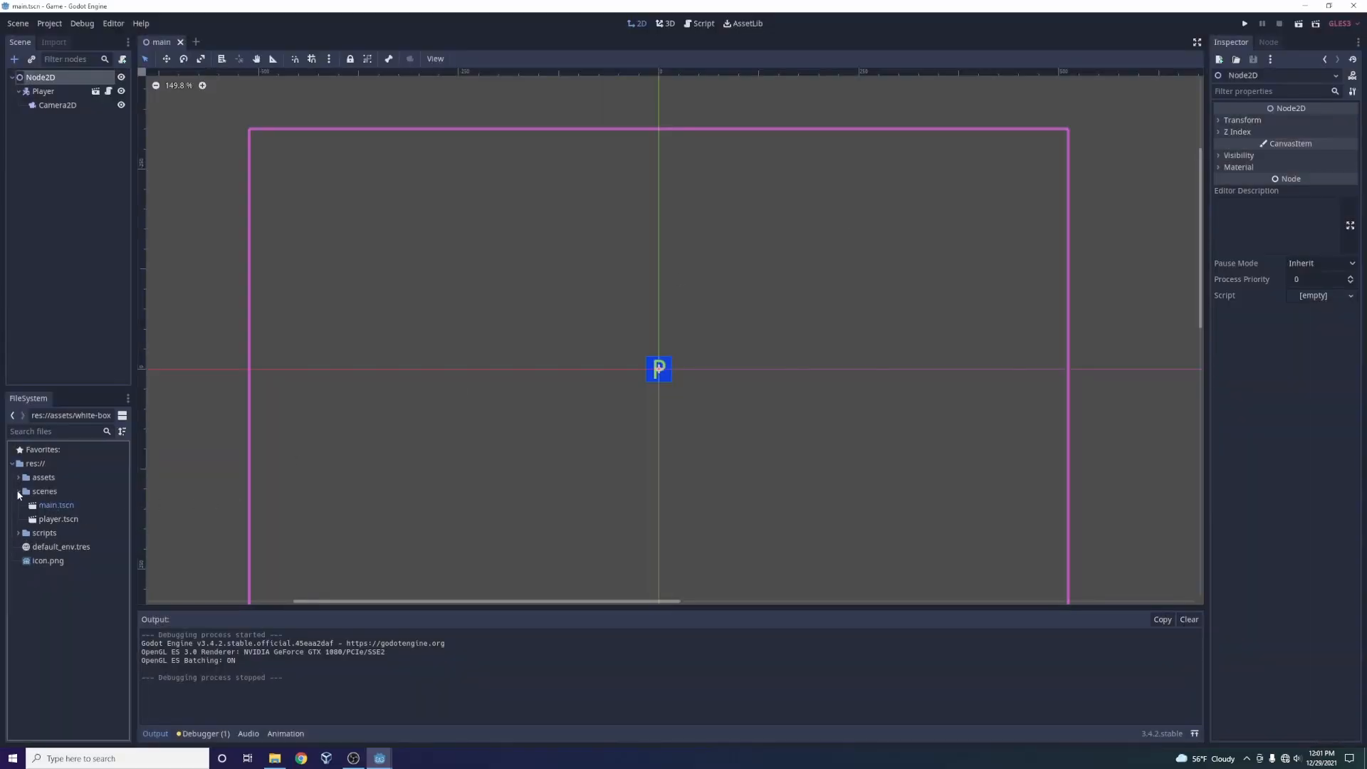
left_click(55, 505)
right_click(80, 76)
left_click(80, 85)
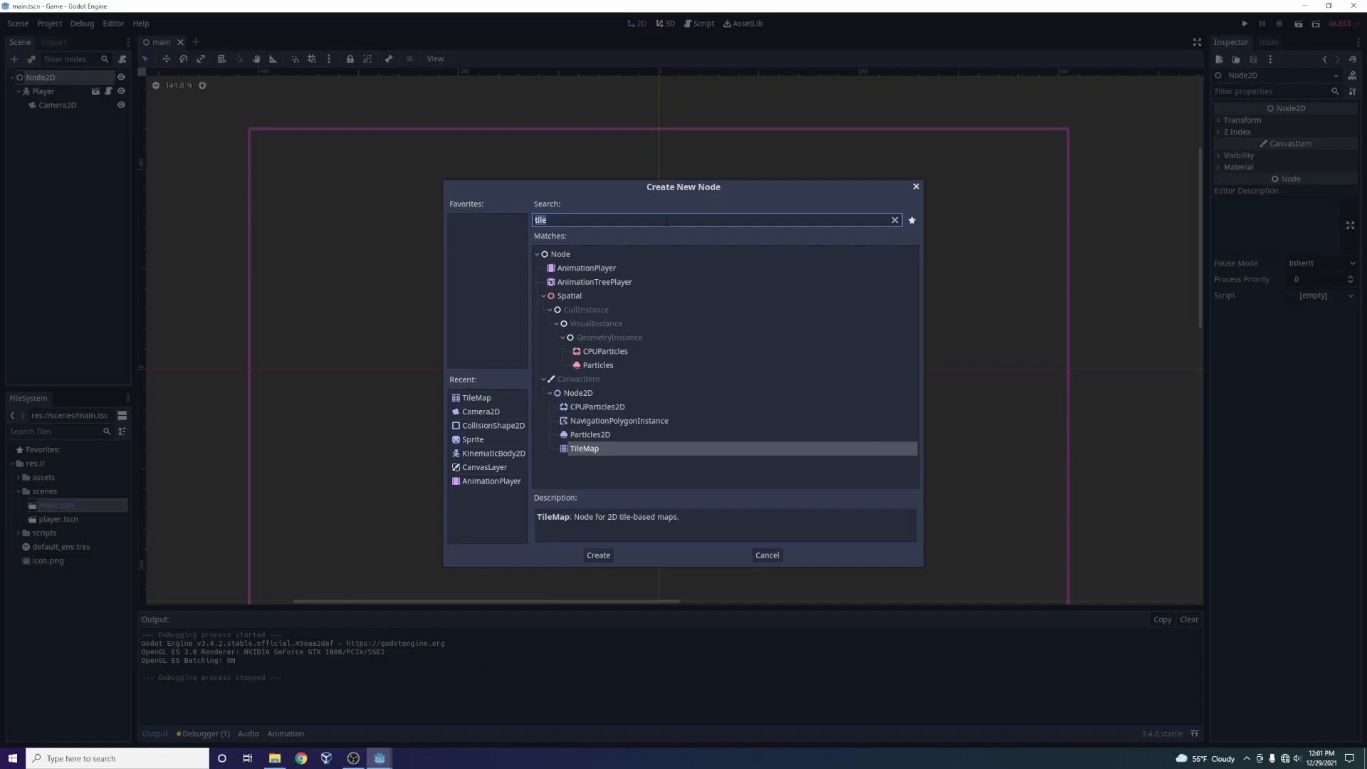
left_click(594, 453)
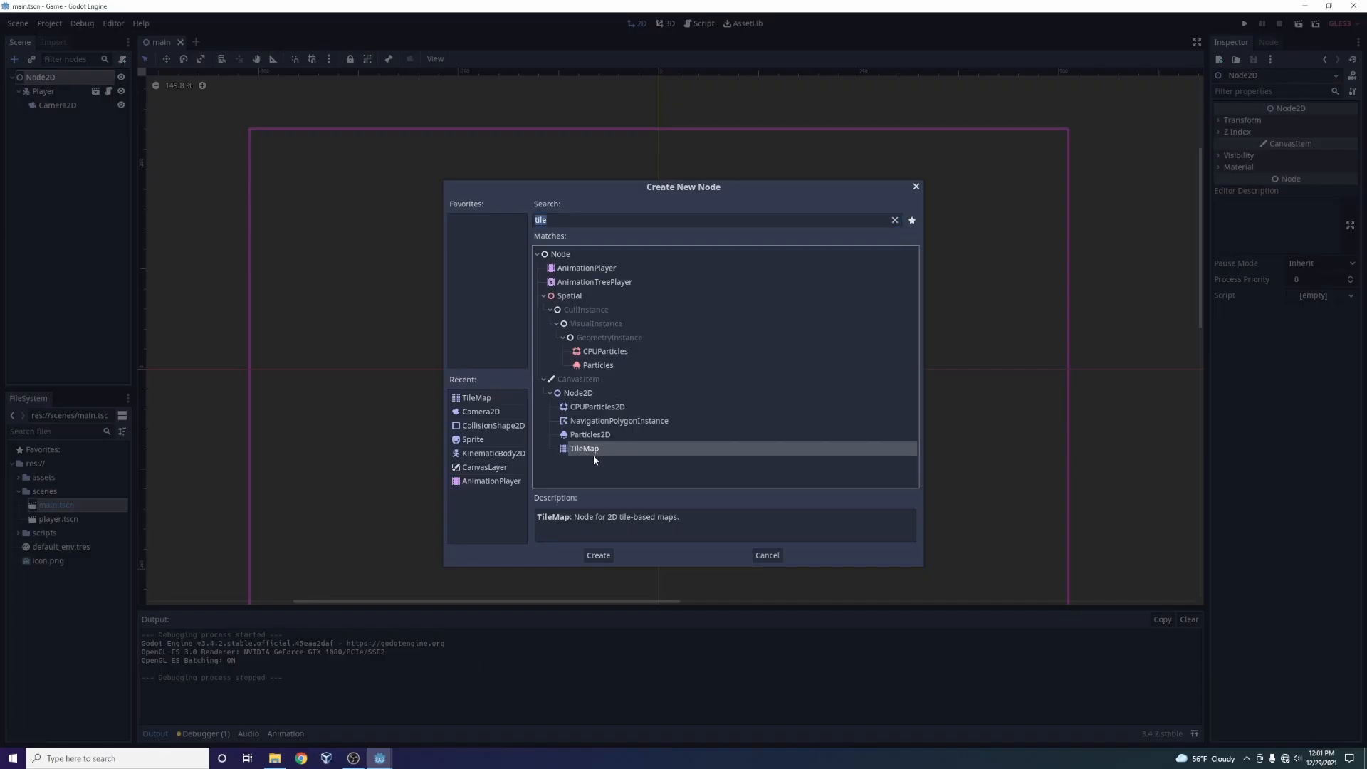
left_click(599, 556)
left_click(78, 125)
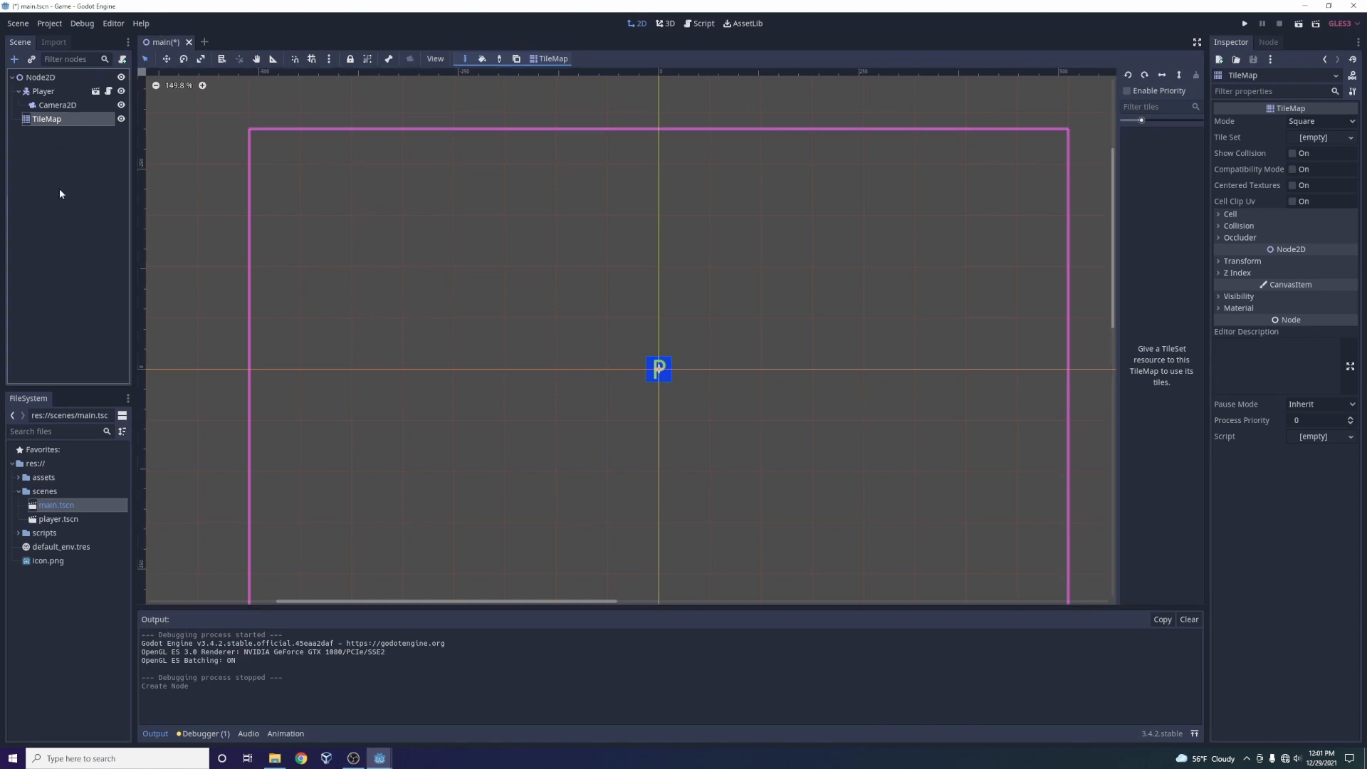
Assign a new TileSet resource to the TileMap node and open it in an enlarged tile set editor.
scroll(771, 345, "down", 2)
scroll(791, 536, "up", 1)
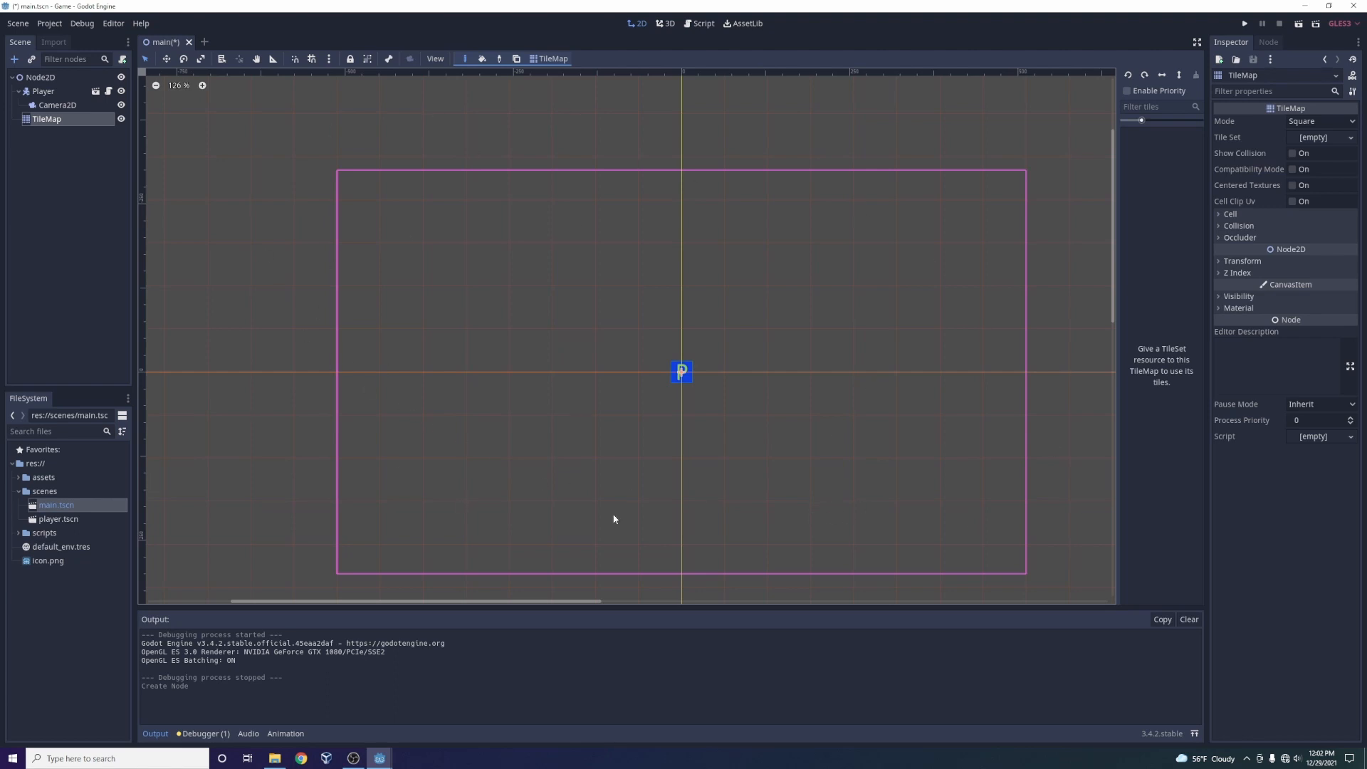
left_click(50, 79)
left_click(65, 119)
left_click(1352, 138)
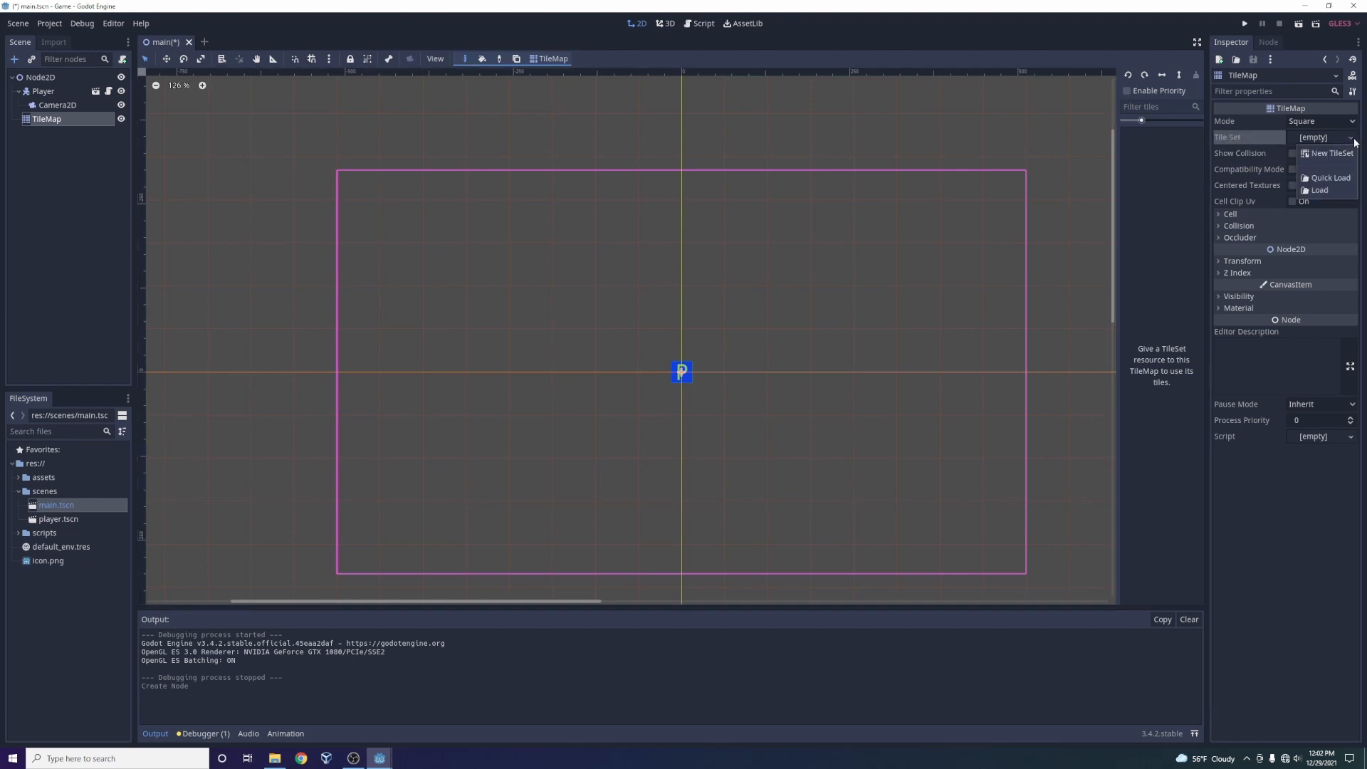
left_click(1329, 154)
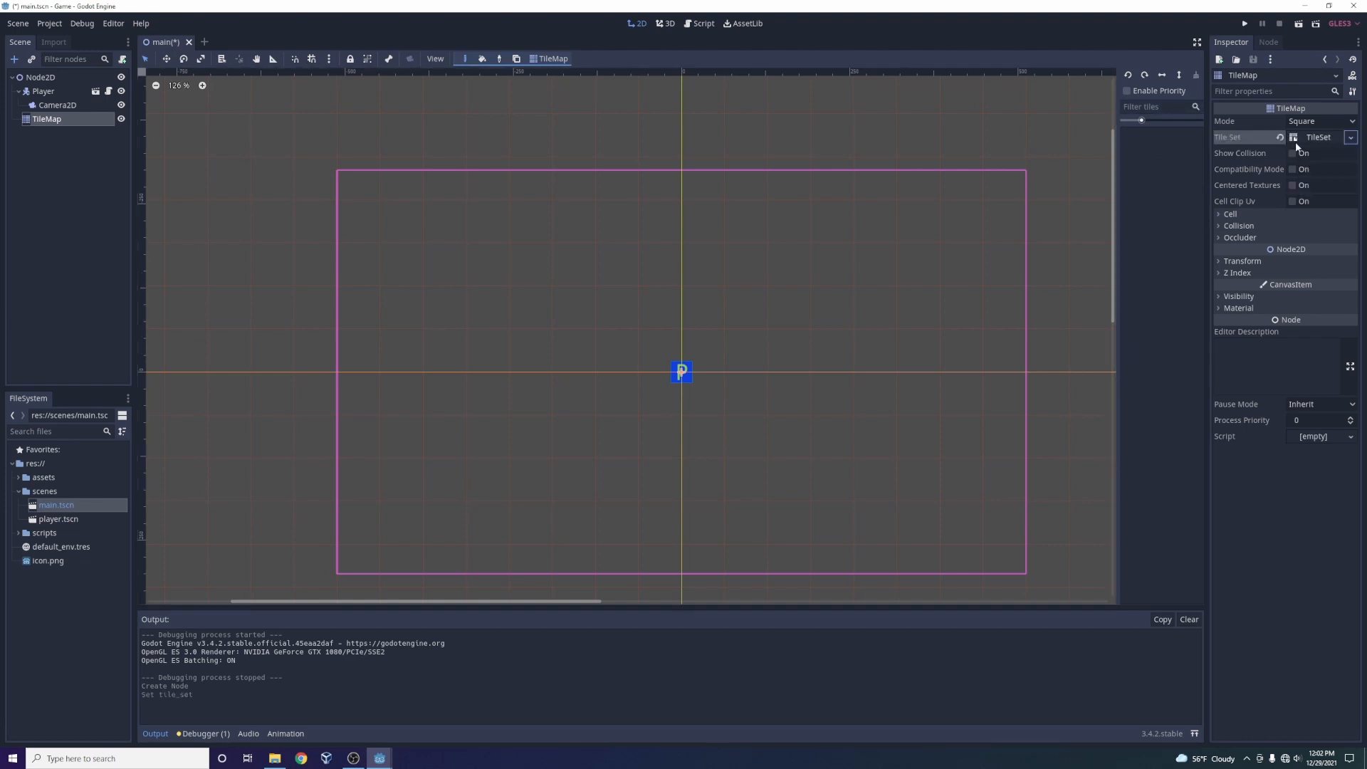
left_click(1295, 139)
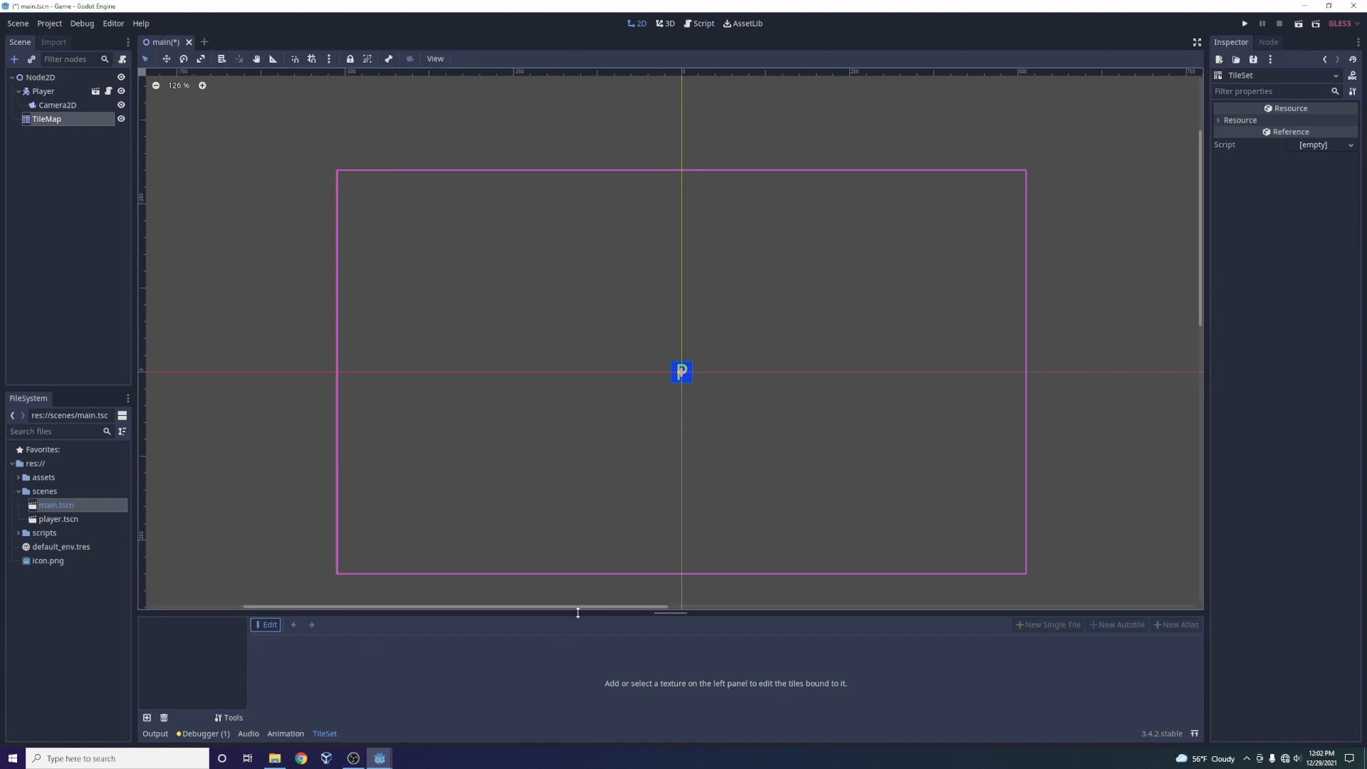
left_click_drag(578, 612, 579, 574)
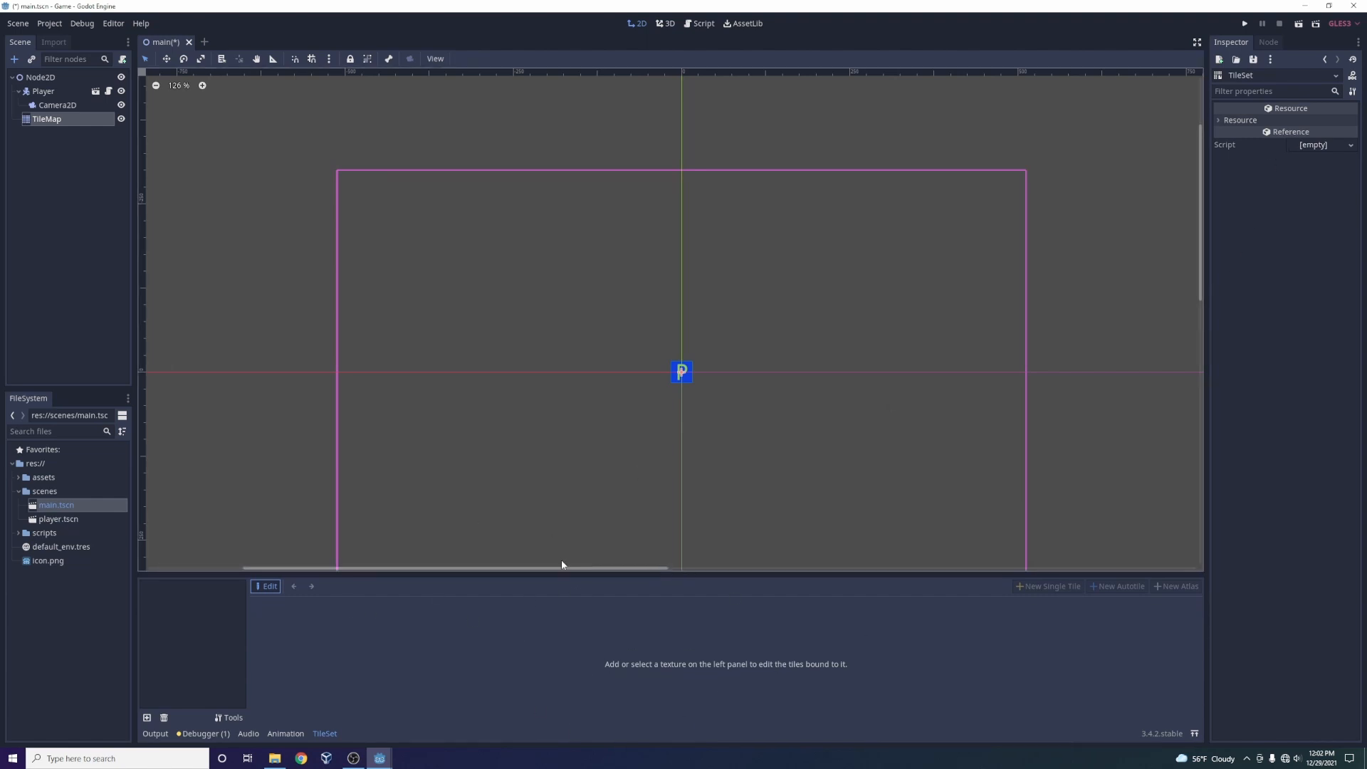
Add the TX Tileset Grass.png texture from the assets folder to the tile set and enlarge the editor to show it.
left_click(19, 478)
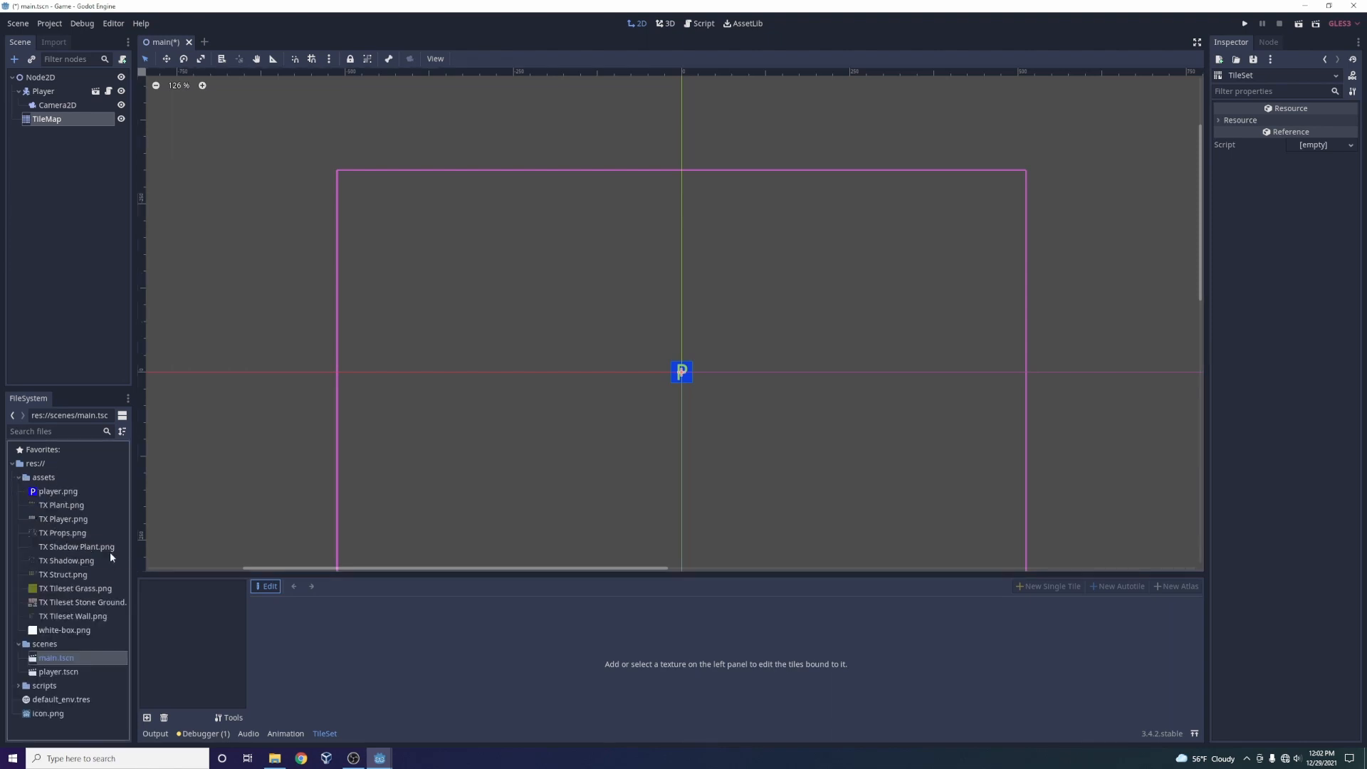
left_click_drag(71, 589, 219, 661)
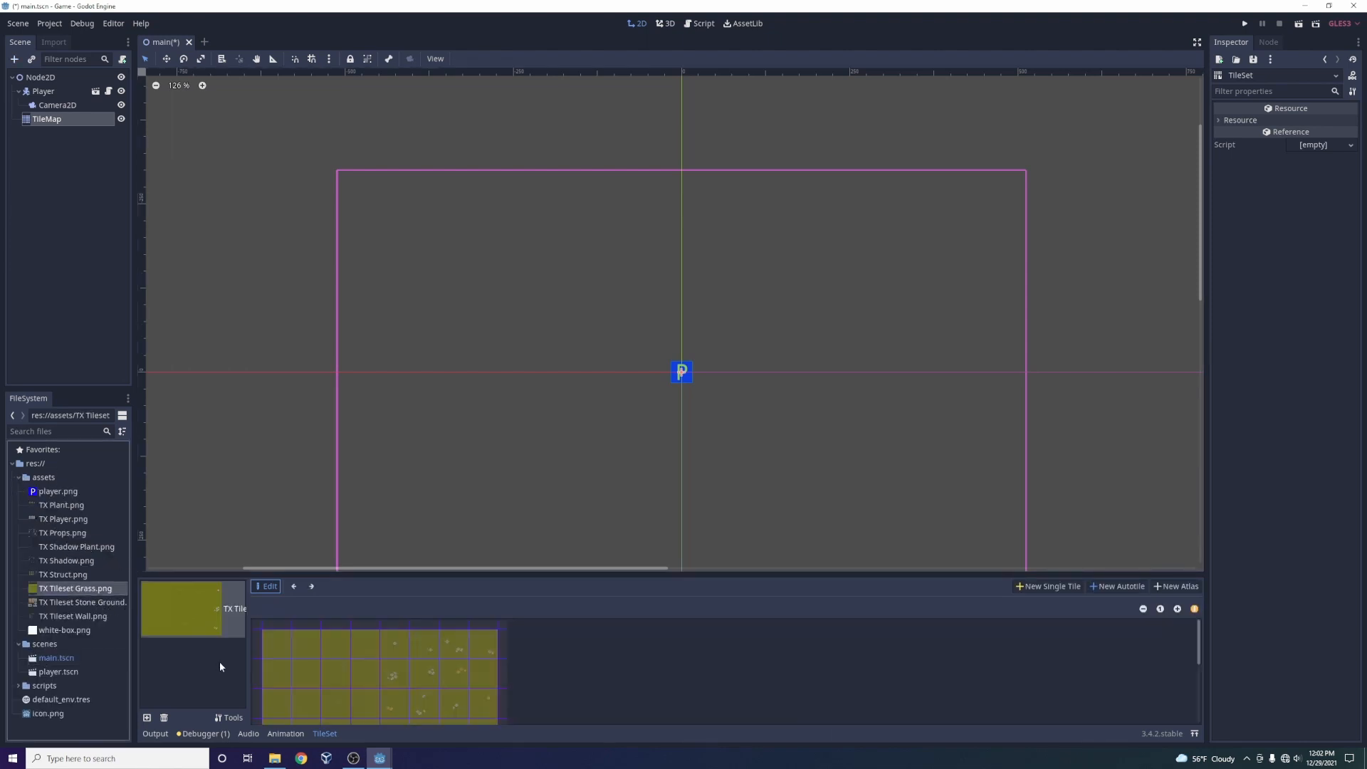
left_click_drag(427, 572, 449, 473)
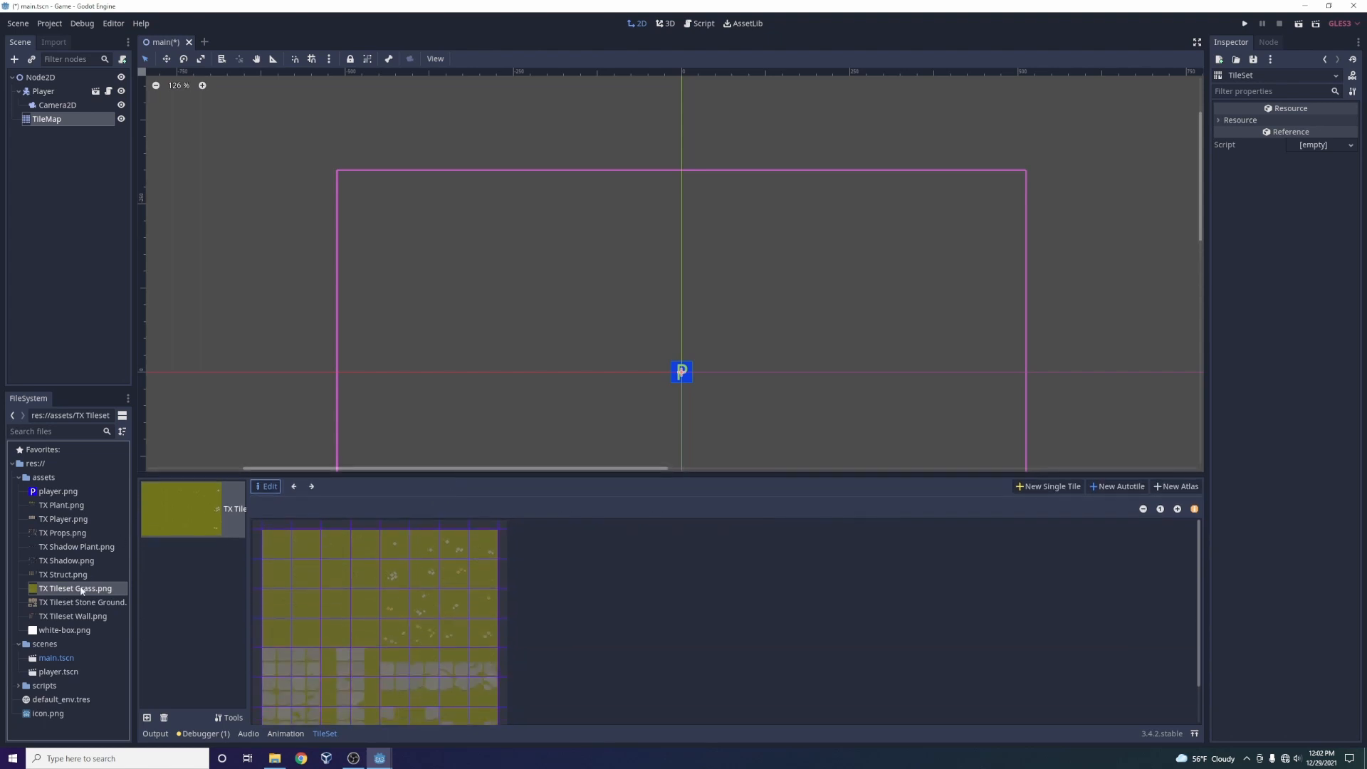
scroll(701, 399, "down", 2)
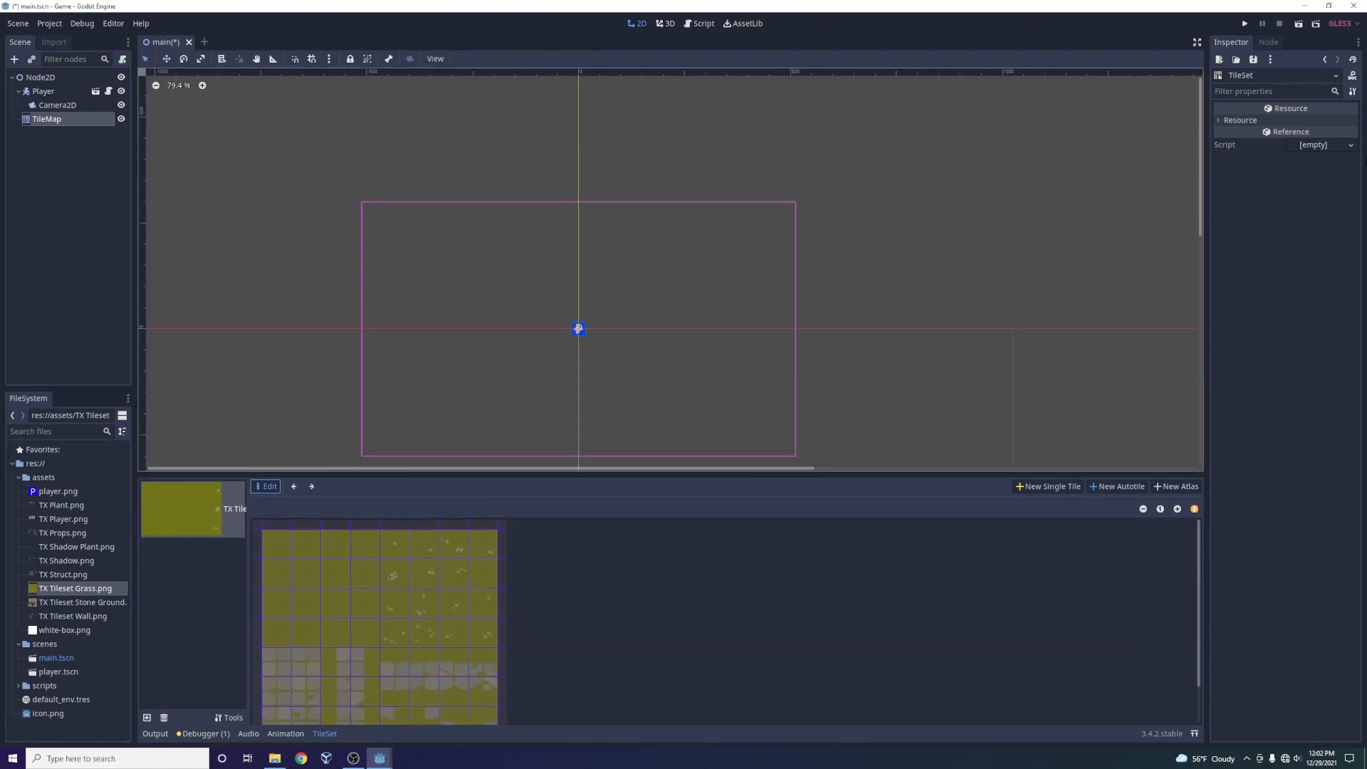
left_click_drag(1203, 168, 1208, 204)
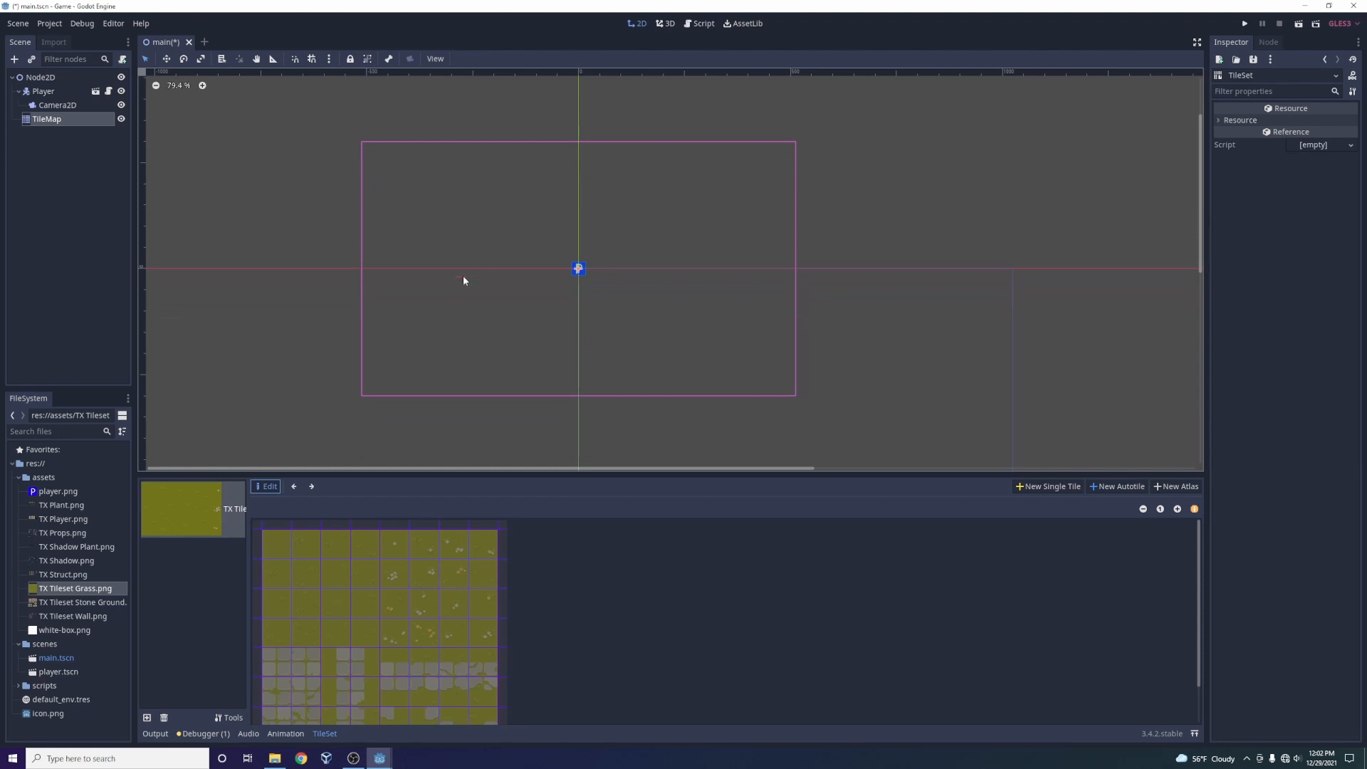
scroll(468, 276, "up", 3)
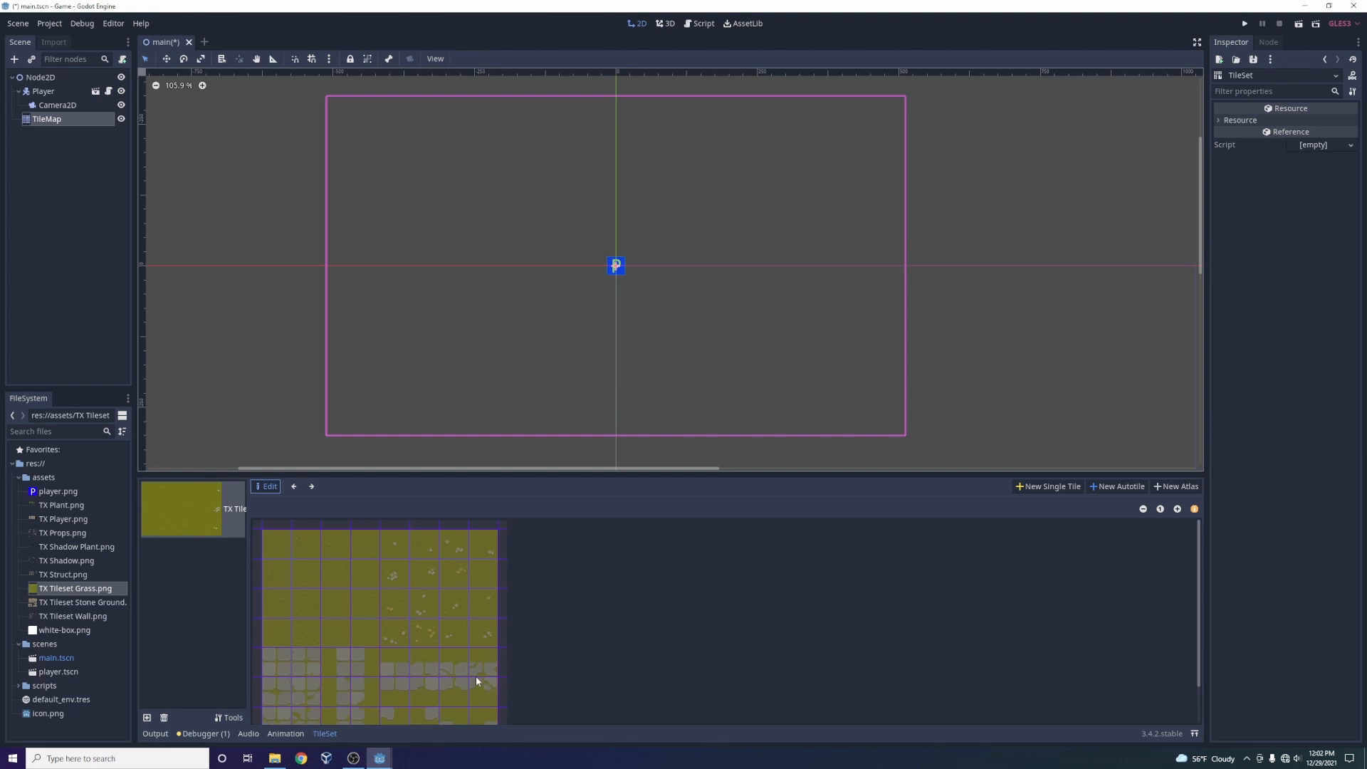
Create a new single tile from the plain grass cell in the upper-left corner of the grass texture.
left_click(1061, 489)
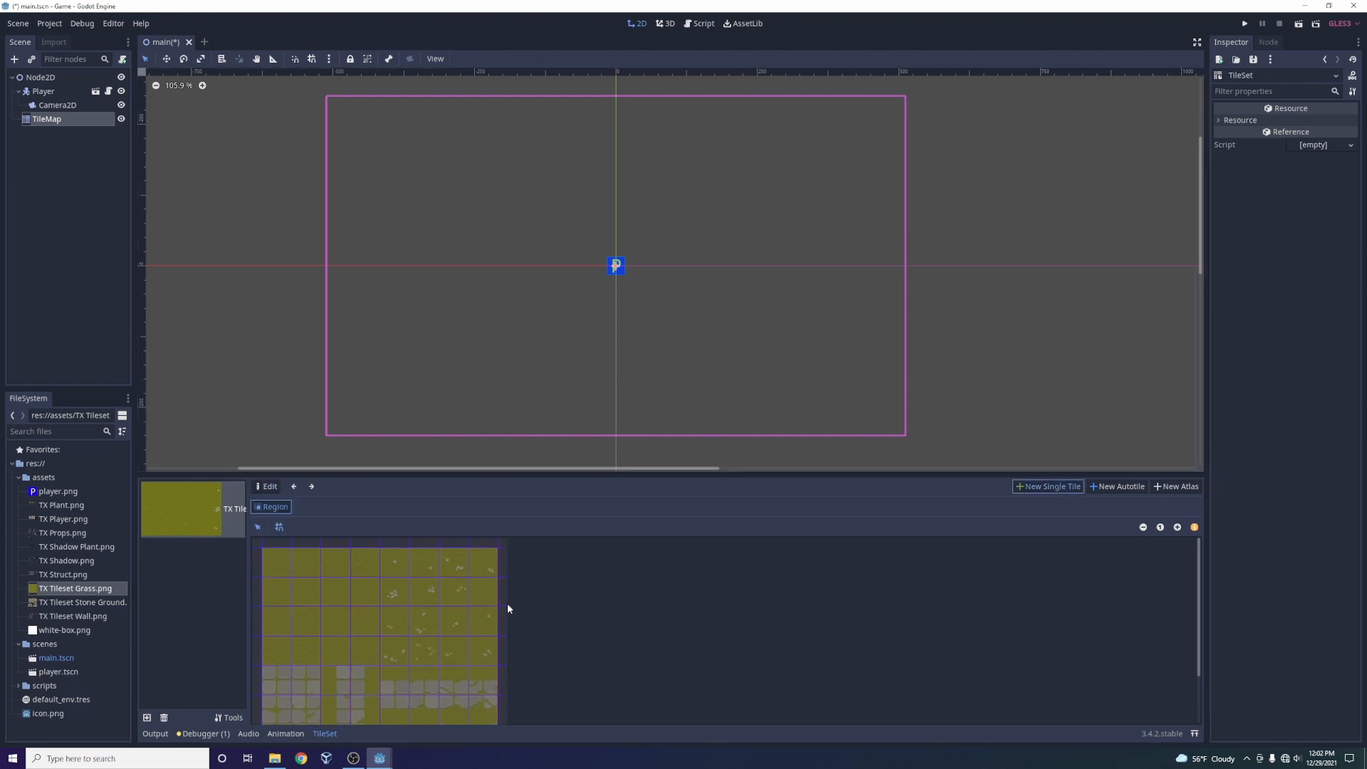
left_click_drag(270, 572, 274, 568)
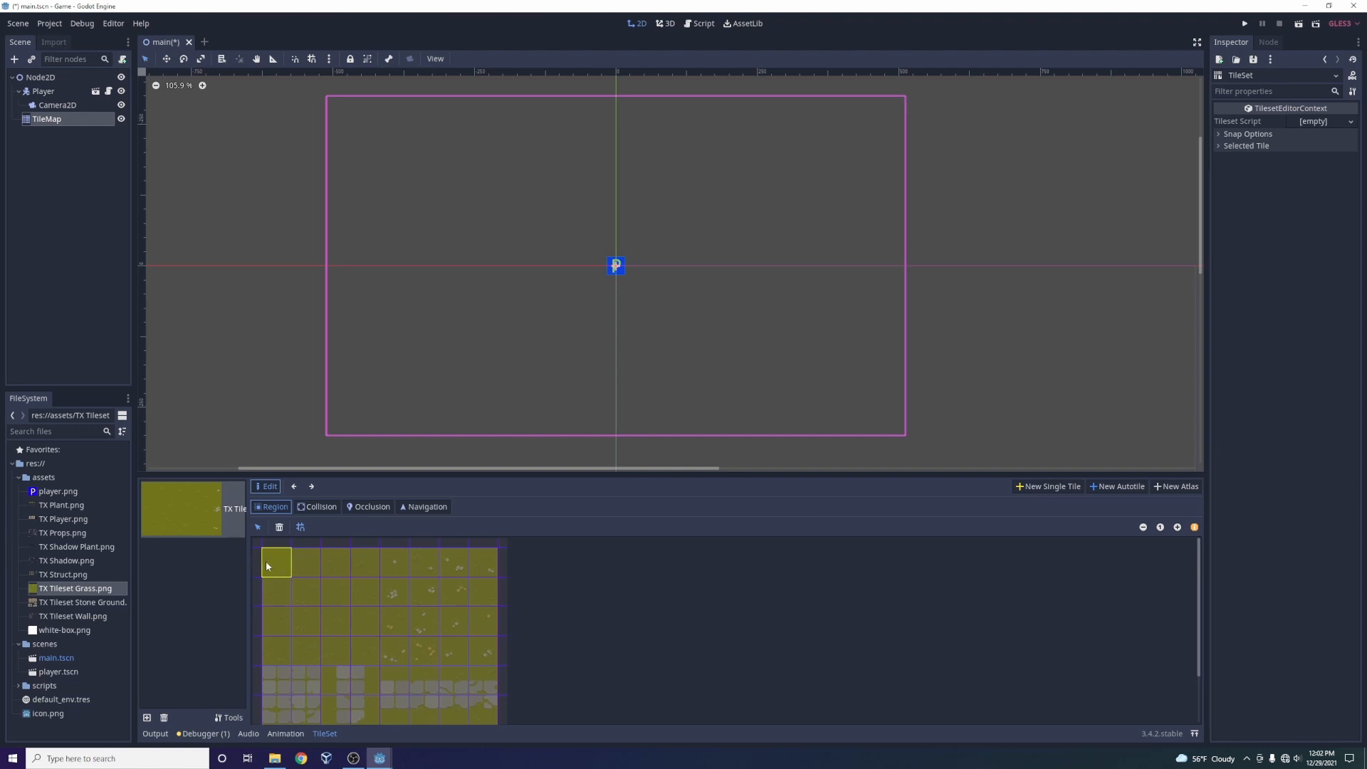
scroll(488, 626, "down", 2)
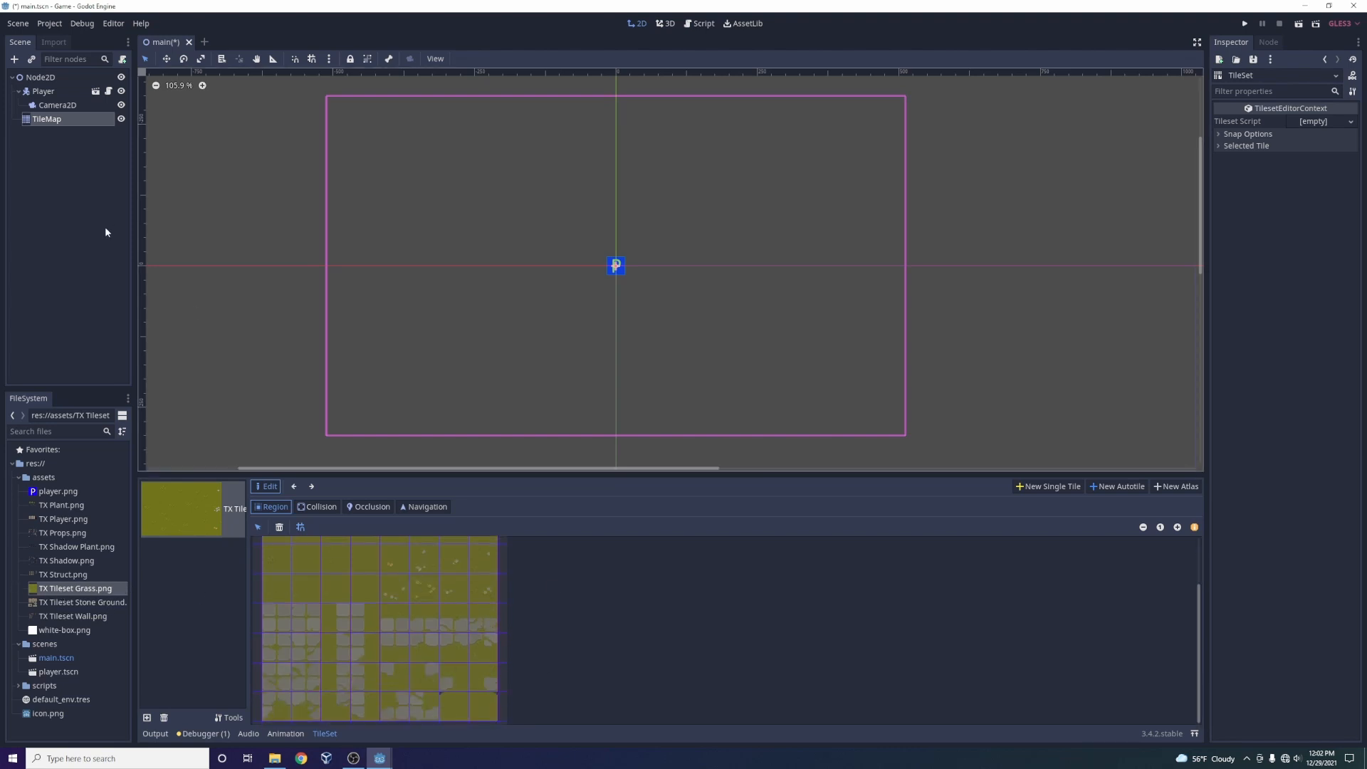
Paint a rectangular outline of grass tiles, 16 cells wide and 5 high, in the lower half of the camera frame on the TileMap.
left_click(69, 121)
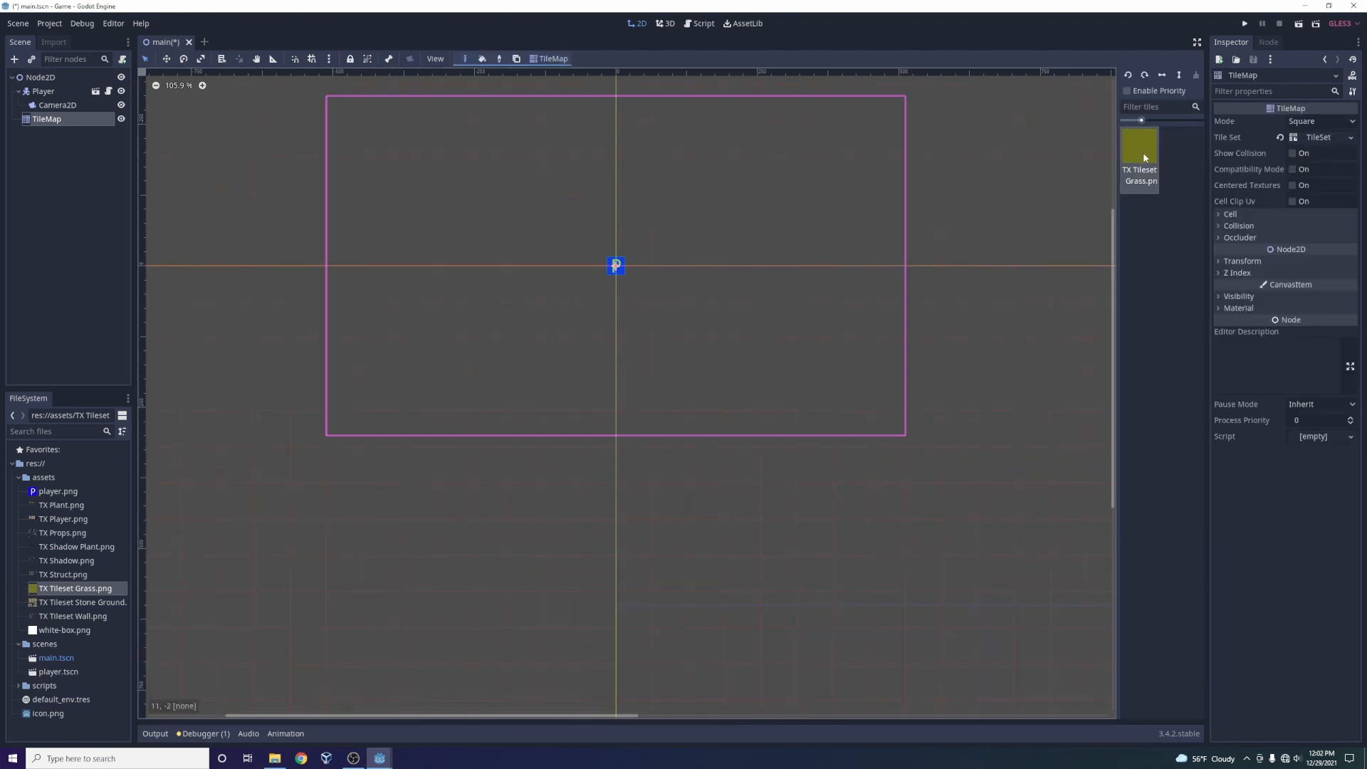
scroll(596, 91, "up", 3)
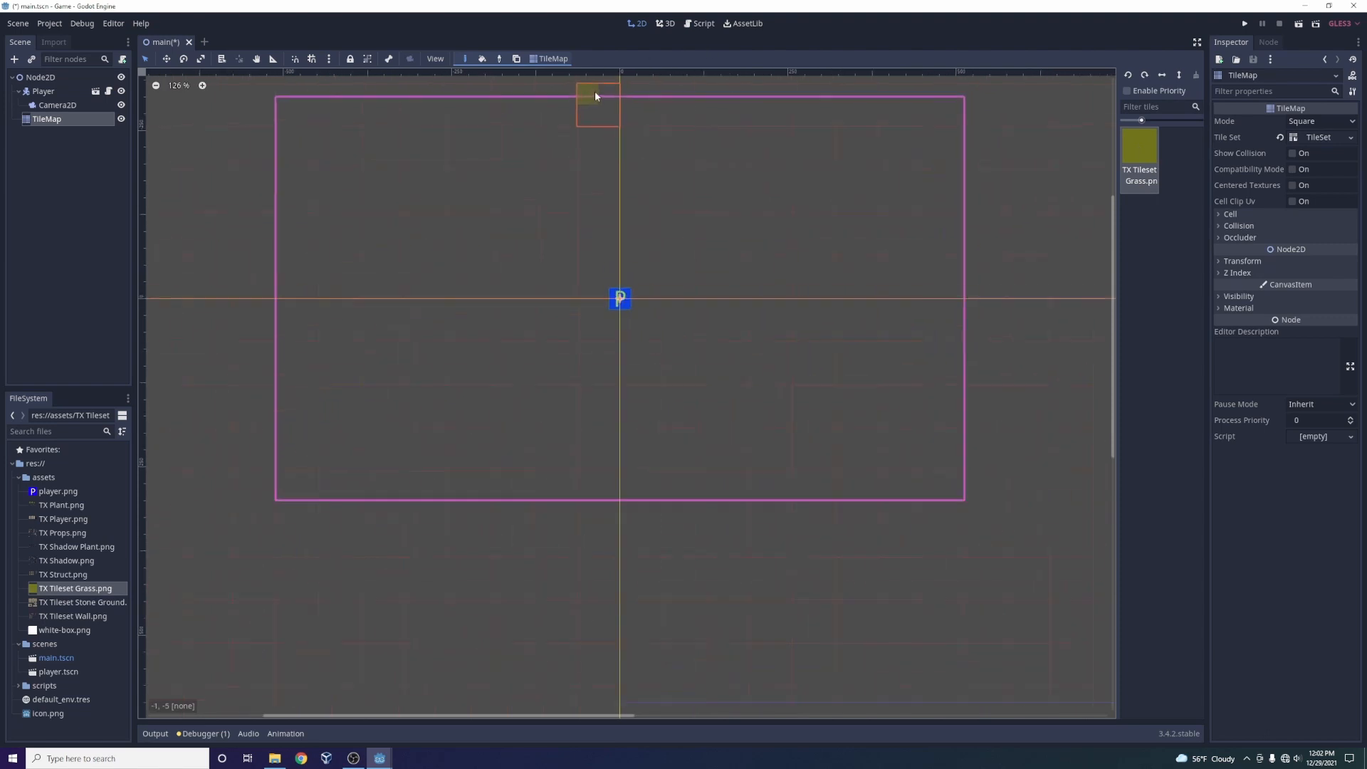
left_click(1138, 152)
left_click_drag(935, 483, 767, 482)
mouse_move(623, 488)
left_mouse_down()
mouse_move(330, 480)
mouse_move(295, 450)
mouse_move(305, 346)
mouse_move(384, 314)
mouse_move(950, 319)
mouse_move(952, 479)
left_mouse_up()
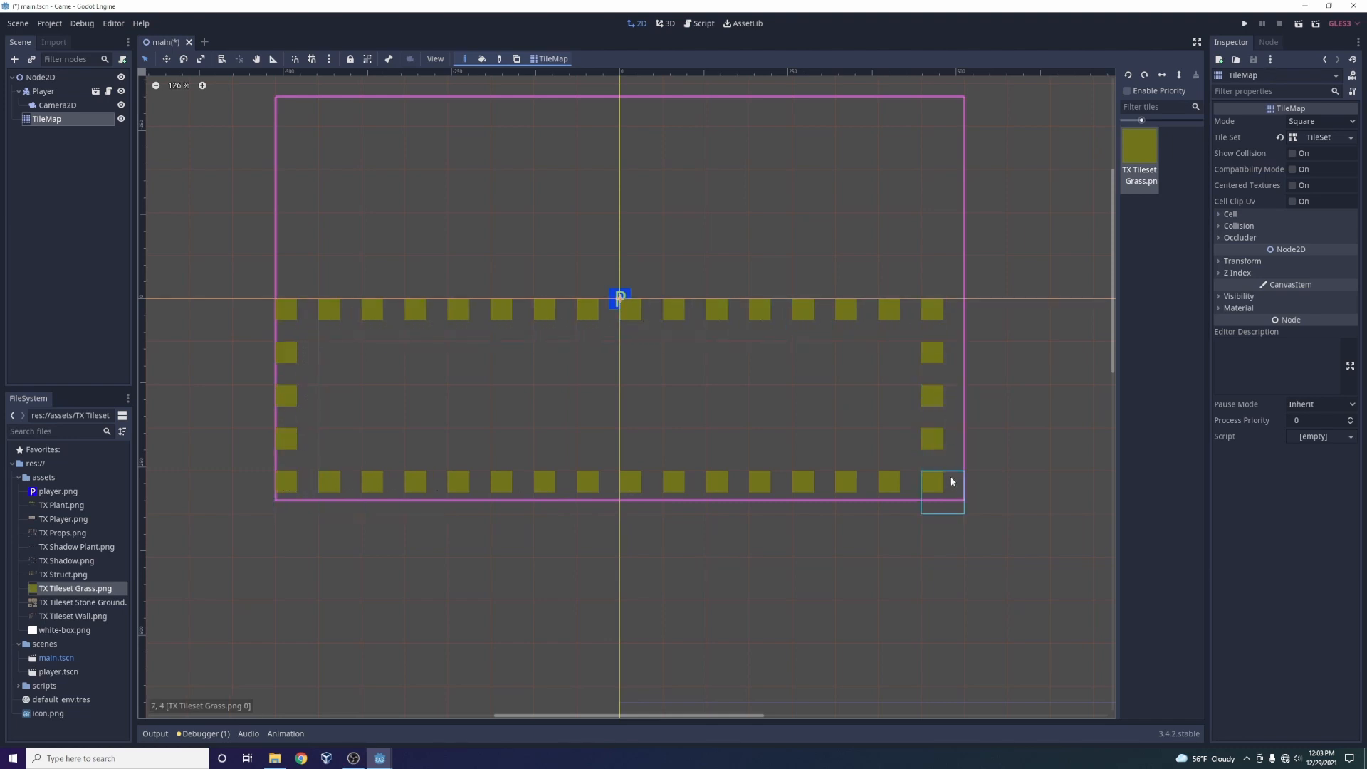
left_click(57, 105)
left_click(69, 119)
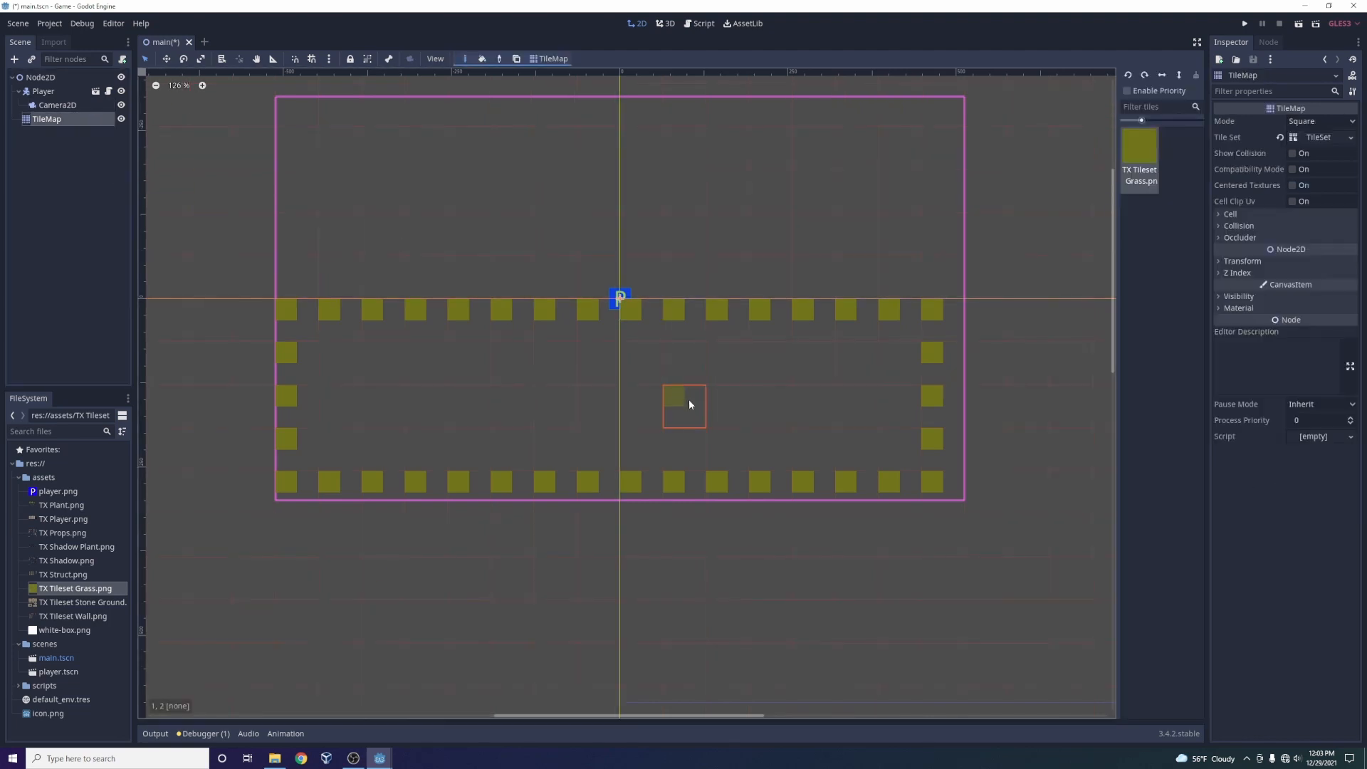
scroll(506, 317, "up", 5)
scroll(515, 329, "up", 1)
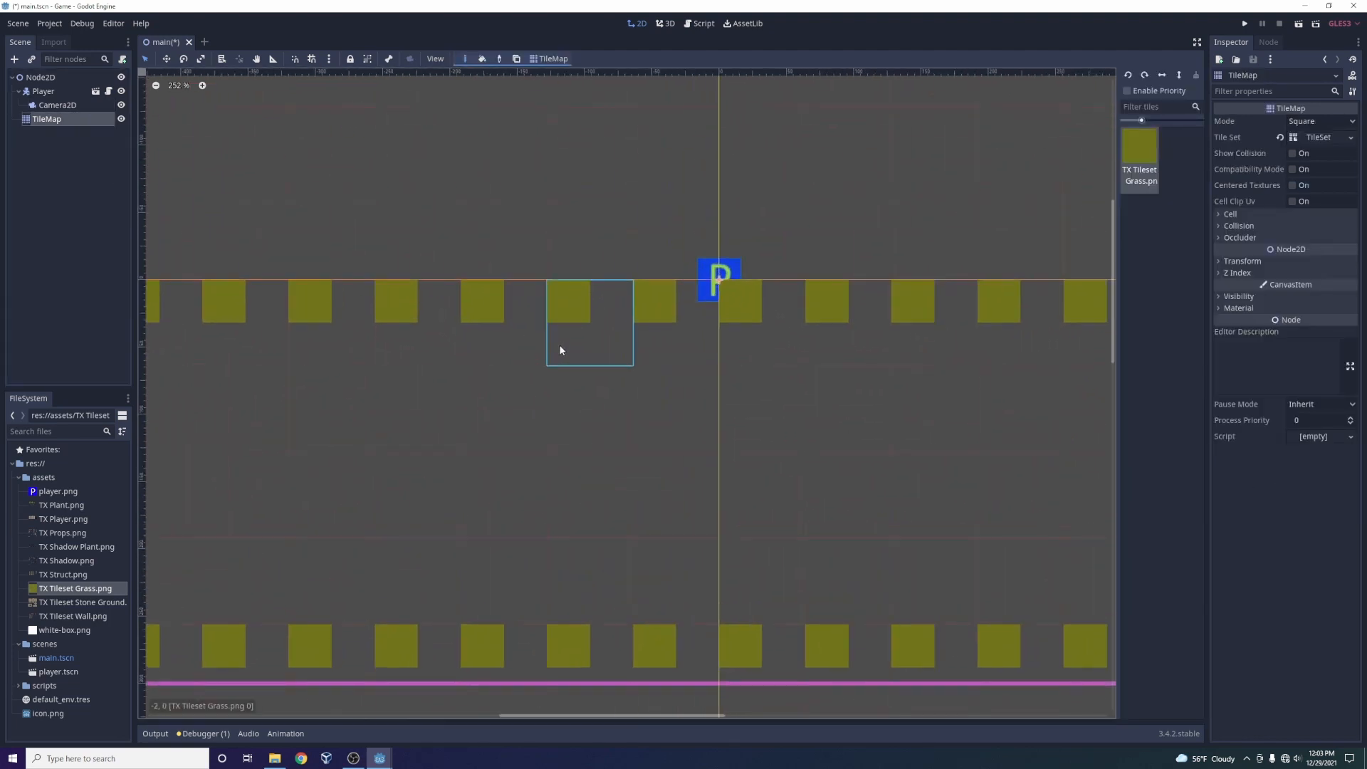
Set the TileMap's cell size to 32 by 32.
scroll(570, 346, "up", 5)
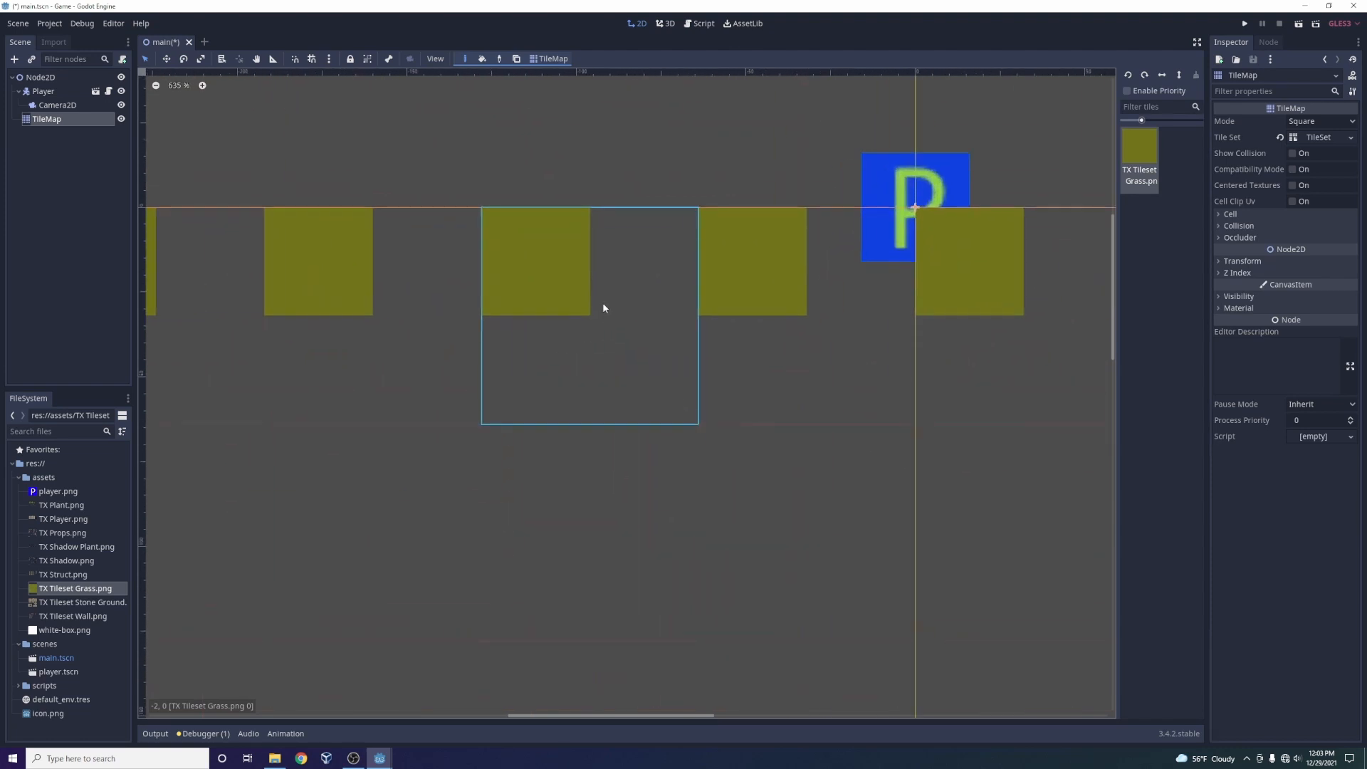
scroll(607, 335, "up", 3)
scroll(613, 362, "down", 10)
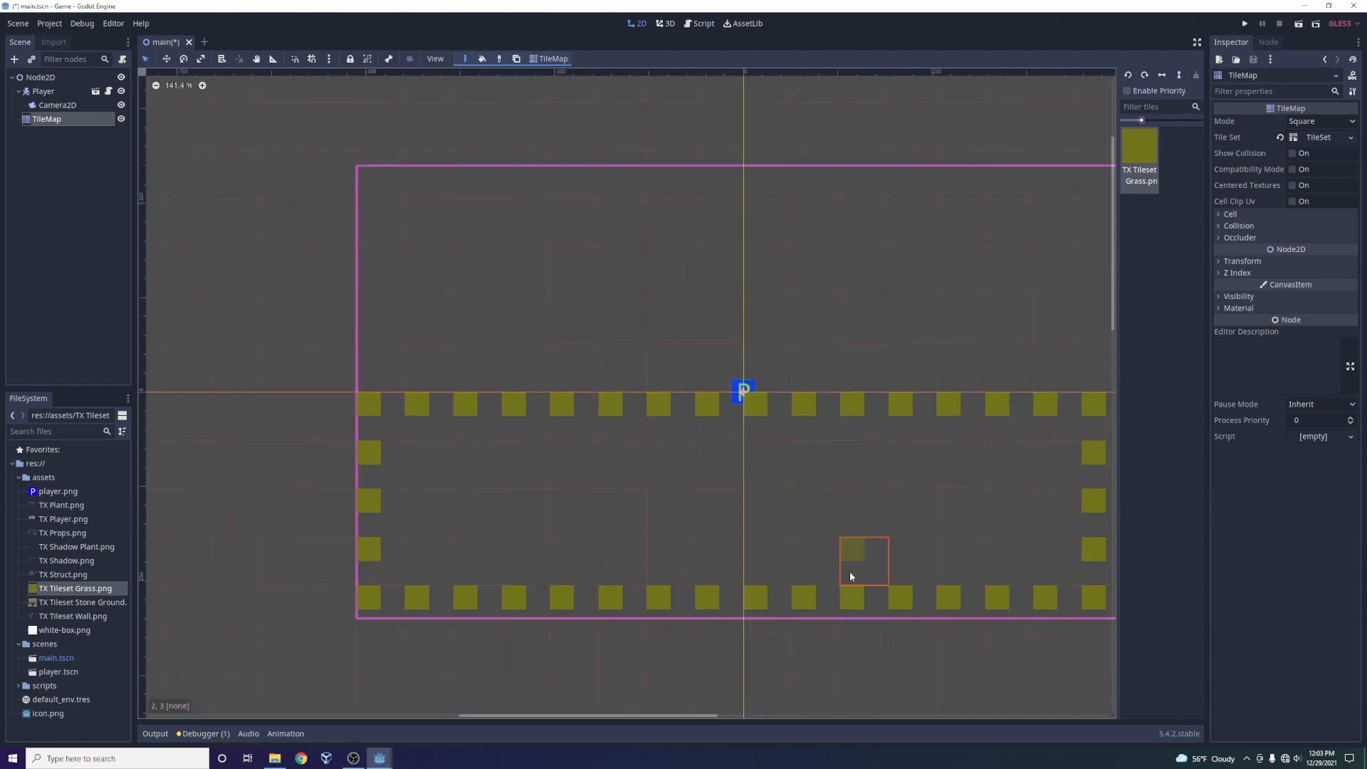
scroll(1006, 529, "down", 6)
left_click_drag(639, 716, 722, 716)
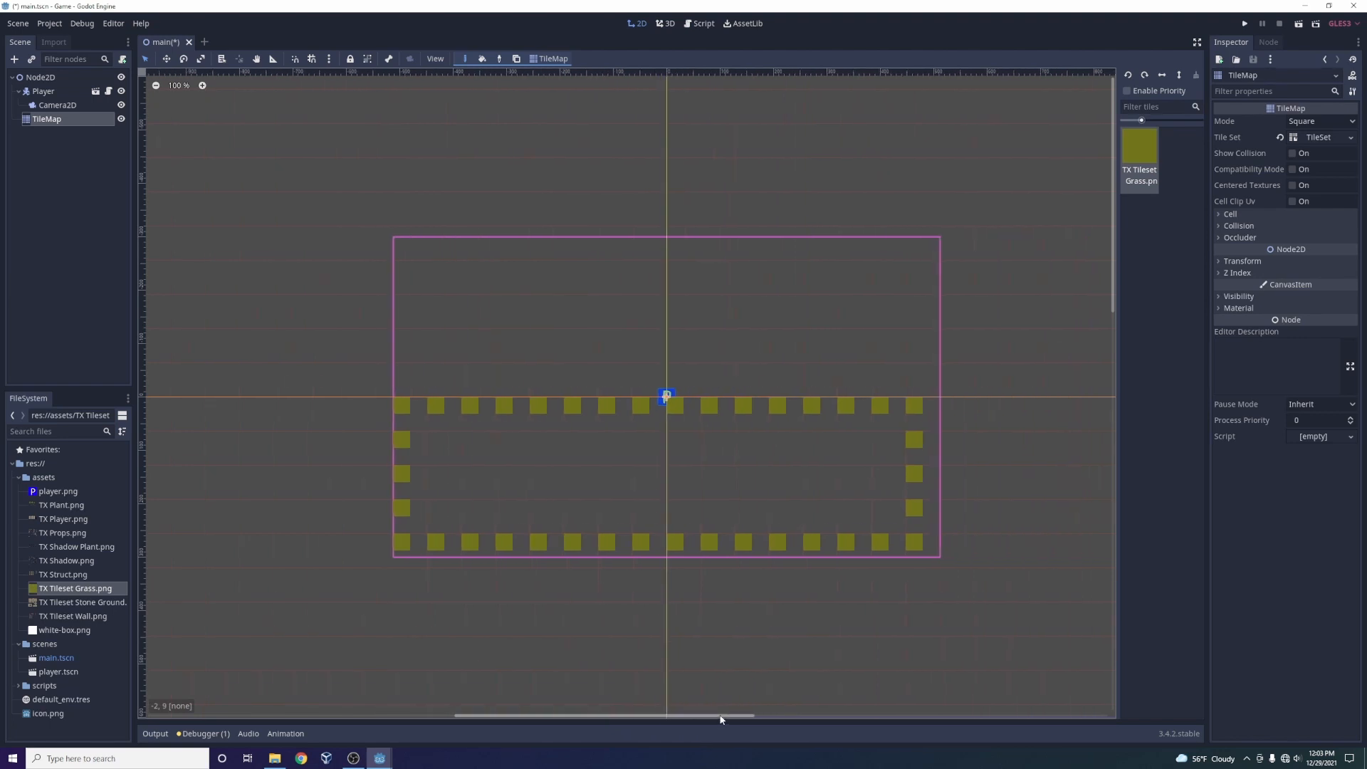
scroll(810, 447, "up", 4)
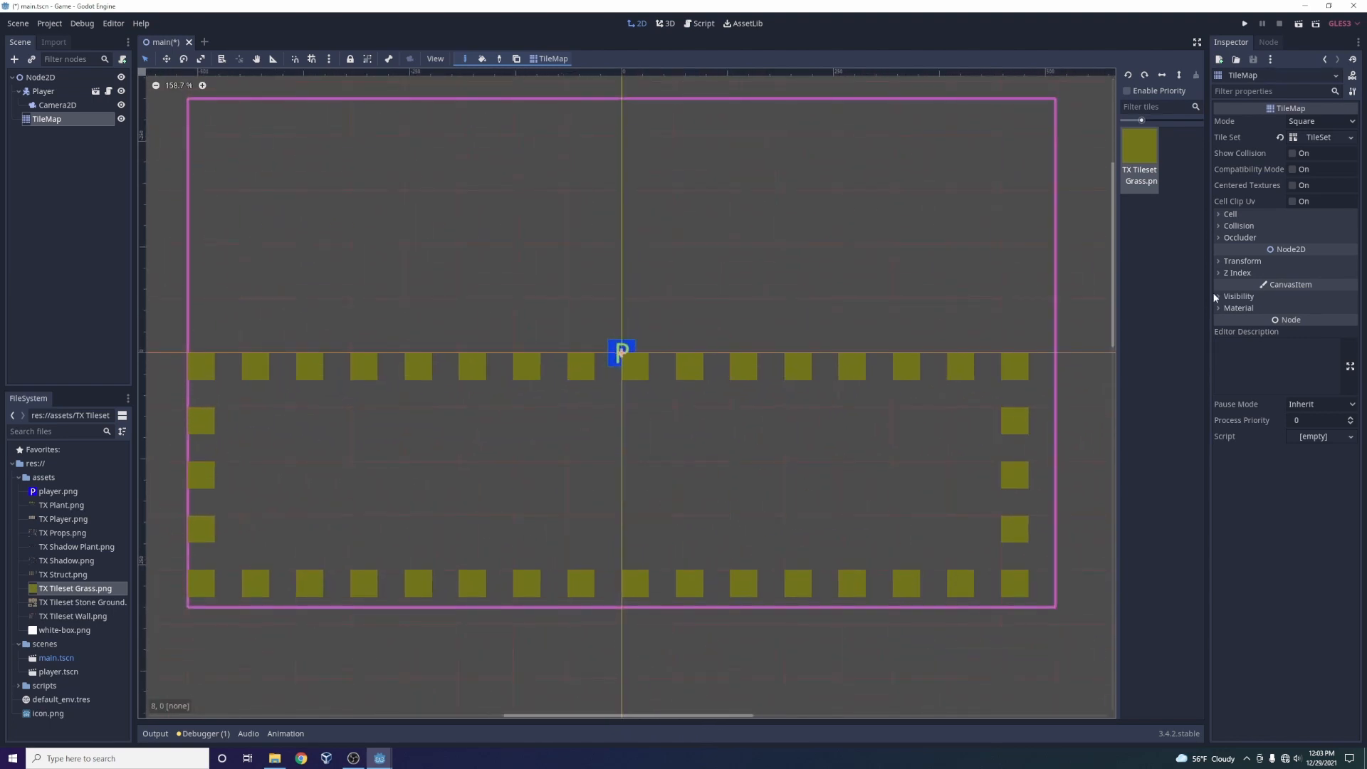
left_click(1232, 214)
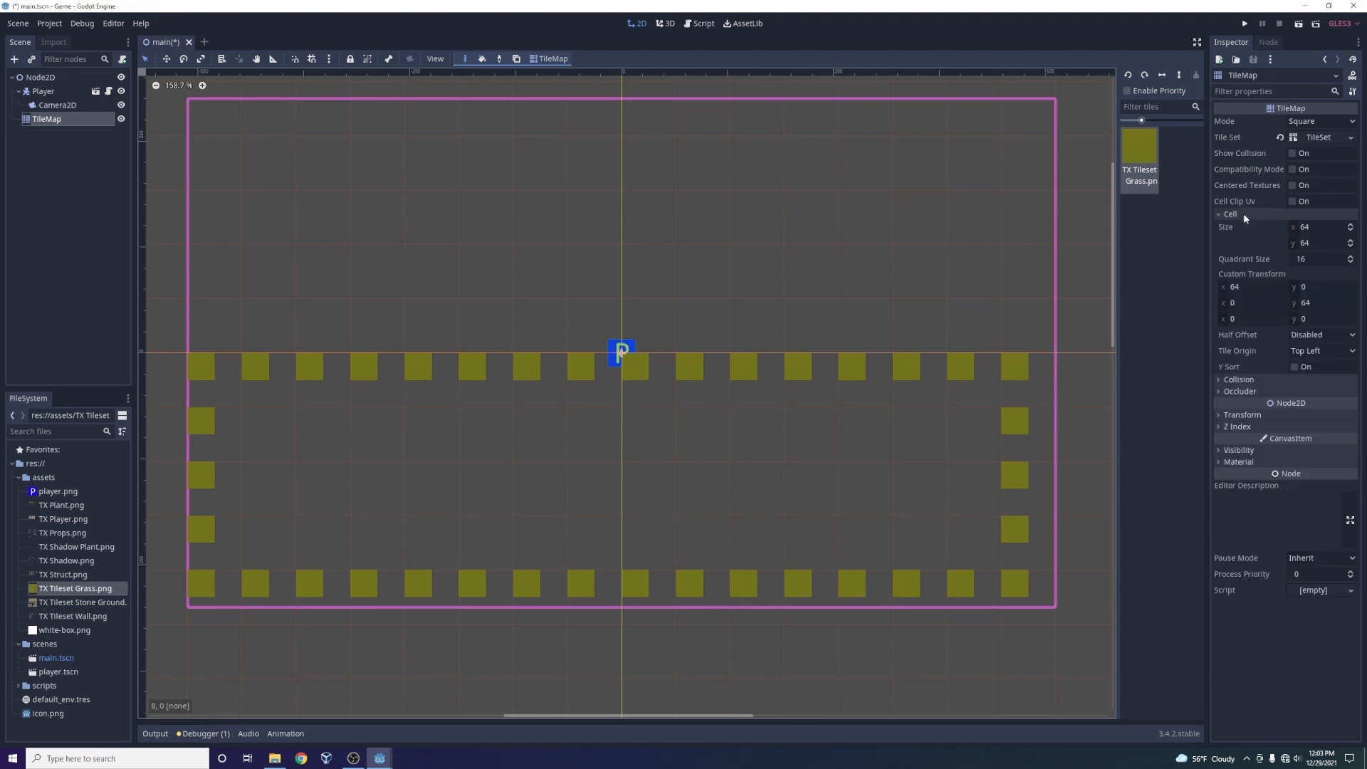
left_click(1317, 227)
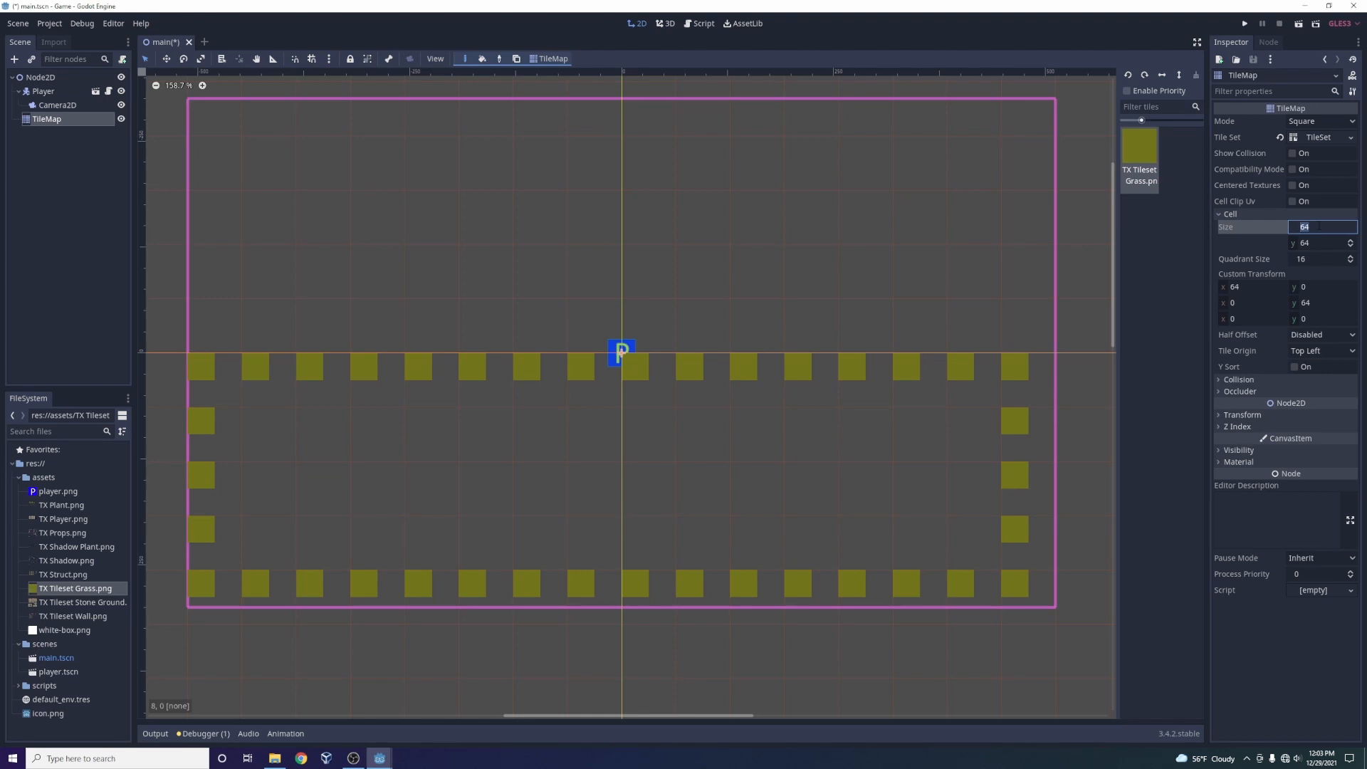
type("32")
key("Tab")
type("32")
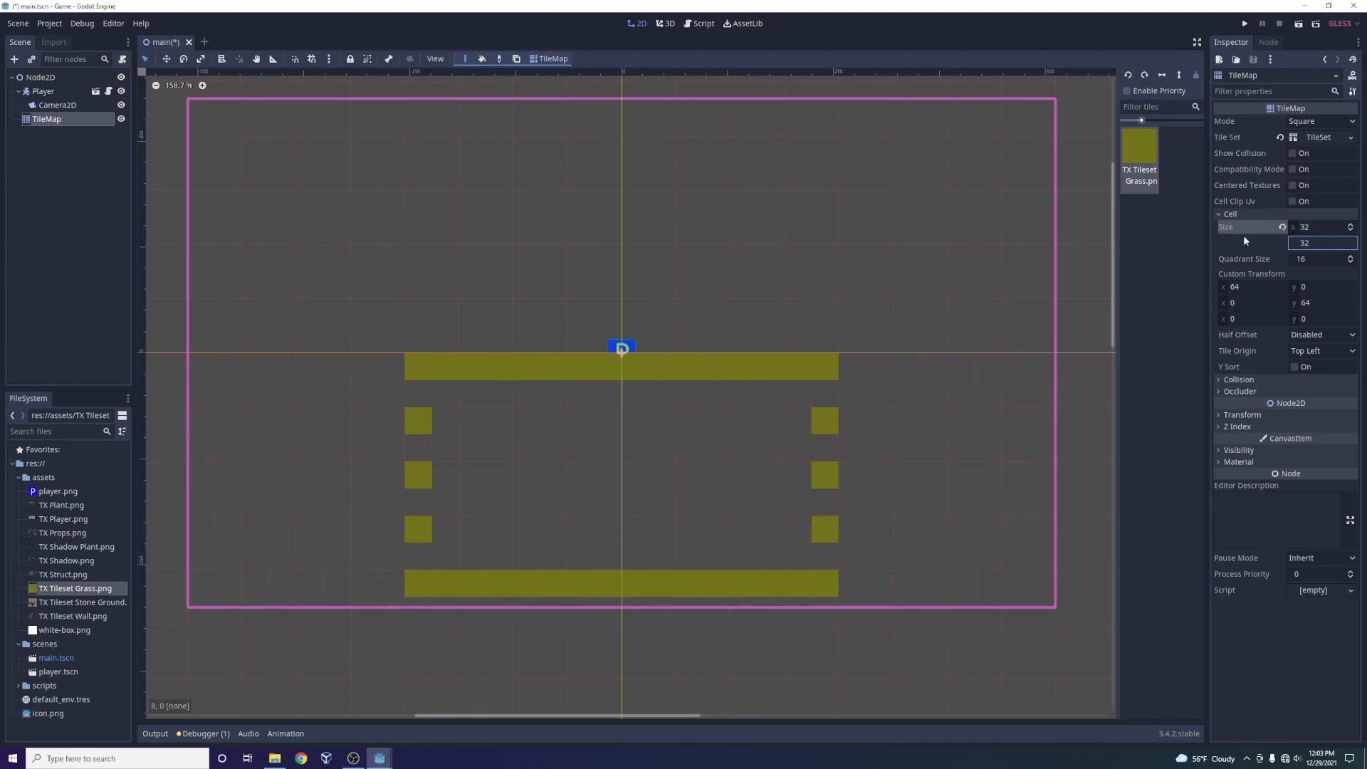
key("Return")
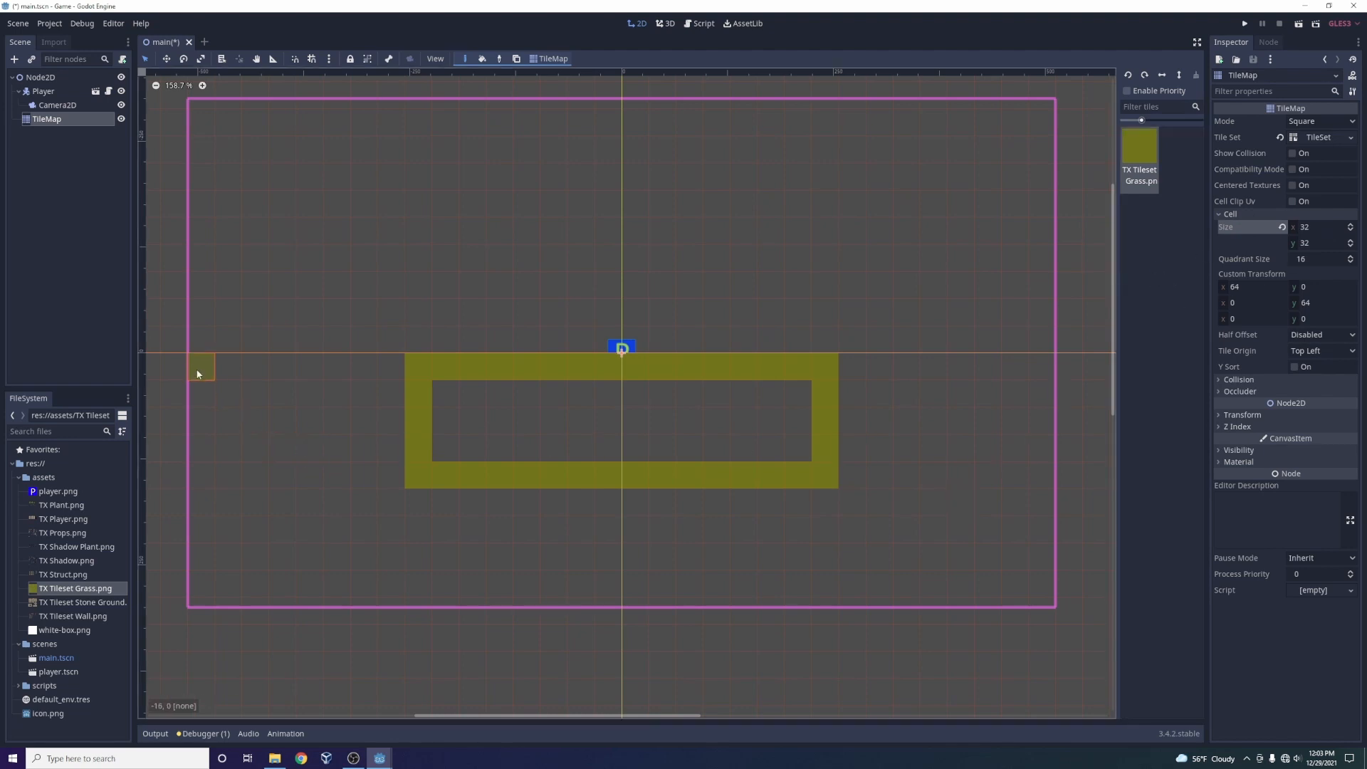
Paint a closed grass outline 32 cells wide and 9 high in the lower half of the camera frame, erasing stray tiles below it.
mouse_move(201, 366)
left_mouse_down()
mouse_move(544, 385)
mouse_move(1018, 369)
left_mouse_up()
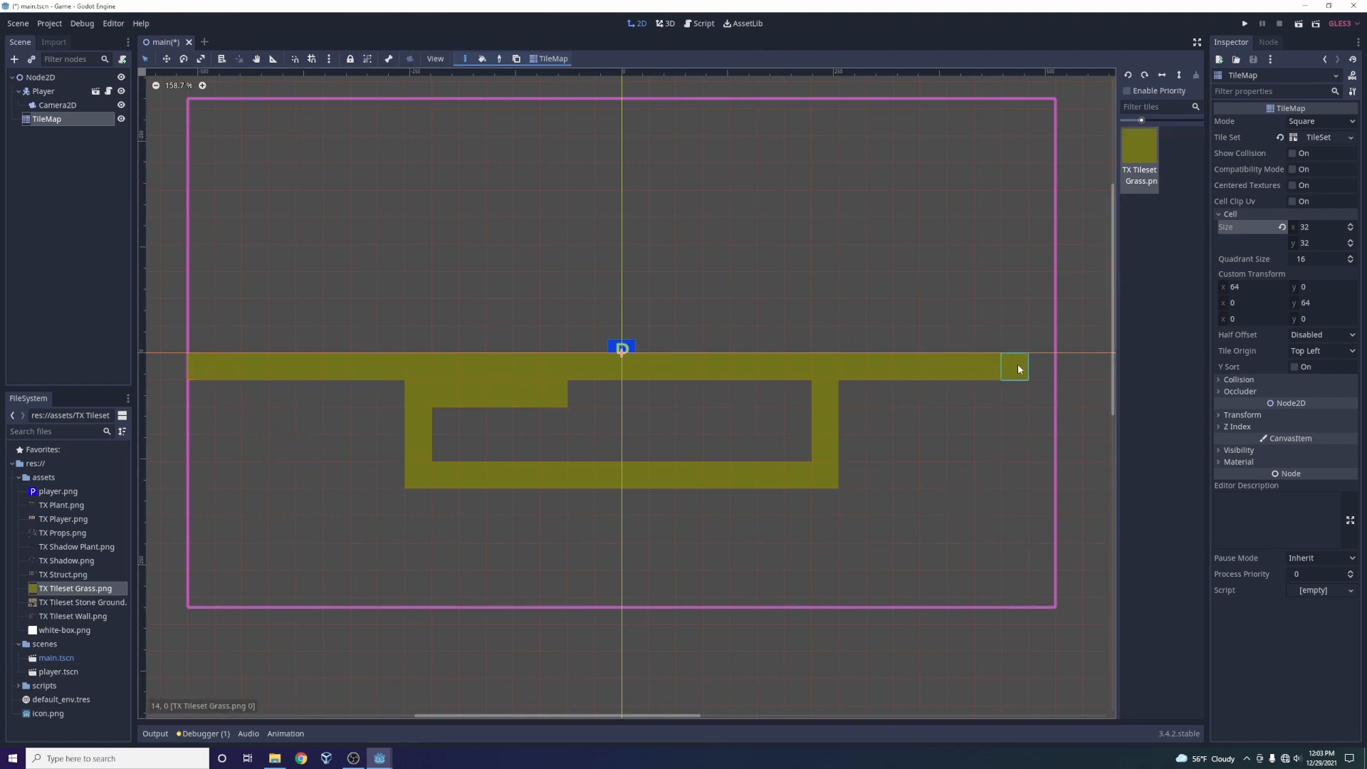
mouse_move(1024, 519)
left_mouse_down()
mouse_move(1038, 492)
mouse_move(1041, 580)
mouse_move(1004, 601)
mouse_move(671, 600)
left_mouse_up()
mouse_move(381, 591)
left_mouse_down()
mouse_move(203, 584)
mouse_move(203, 371)
left_mouse_up()
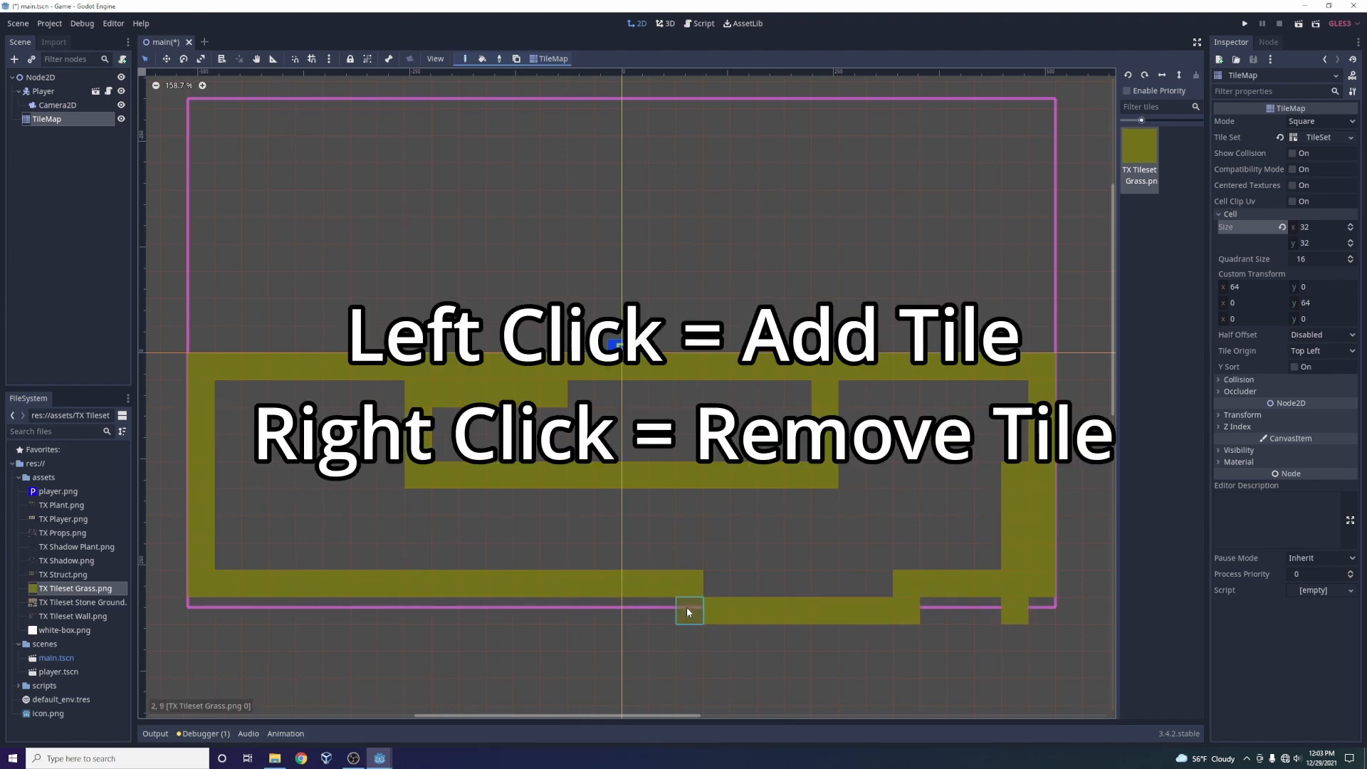
right_click_drag(688, 611, 1028, 599)
left_click_drag(919, 584, 711, 583)
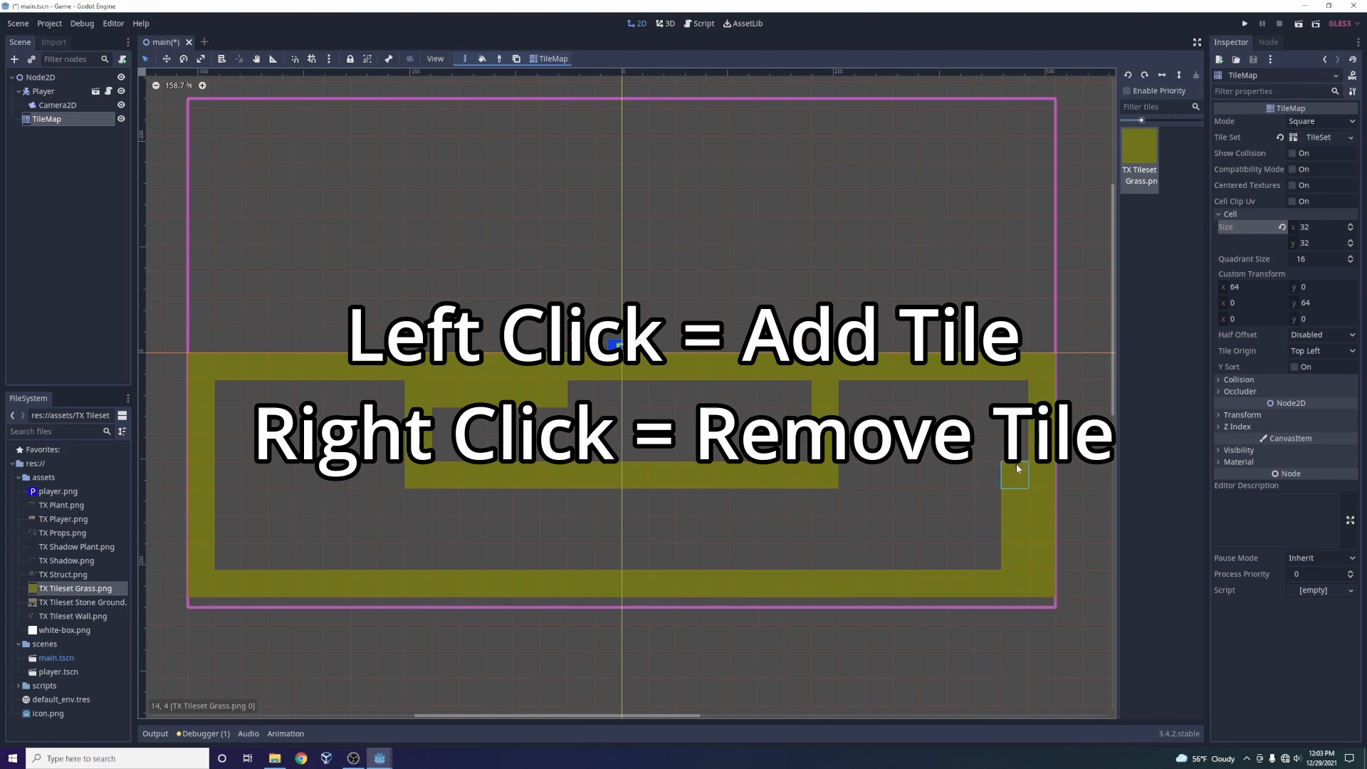
mouse_move(1017, 466)
left_mouse_down()
mouse_move(1005, 392)
mouse_move(489, 398)
left_mouse_up()
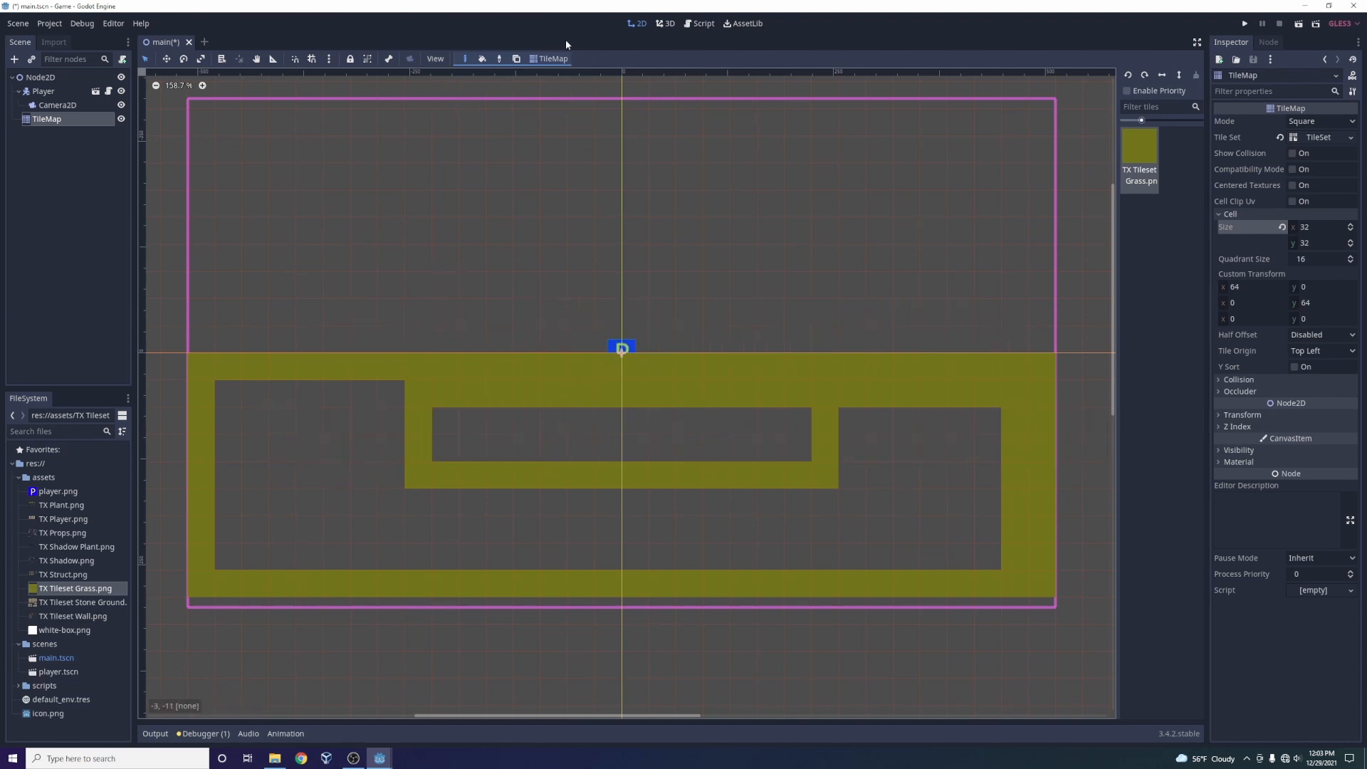
Bucket-fill the empty areas inside the grass outline with grass tiles, and save and test-run the game.
left_click(61, 105)
left_click(61, 120)
left_click(483, 59)
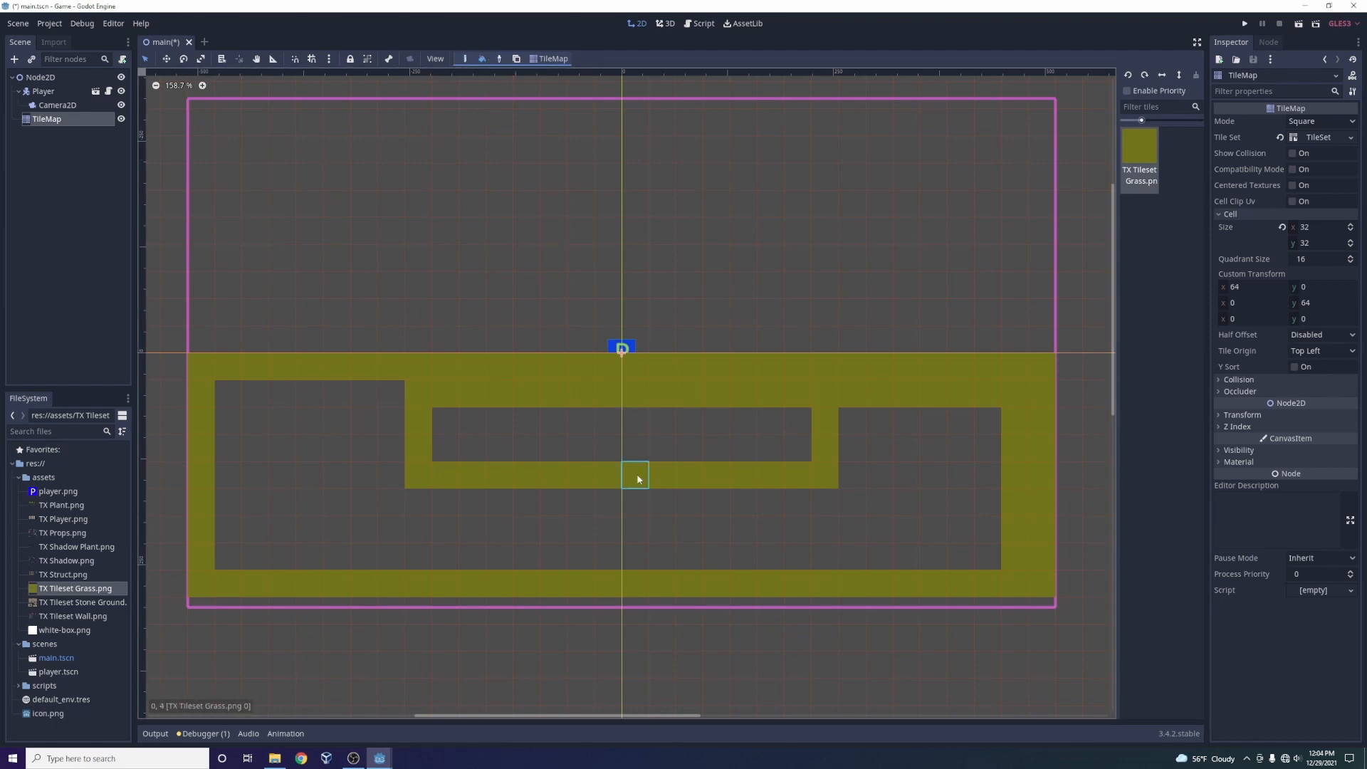
left_click(689, 436)
left_click(771, 538)
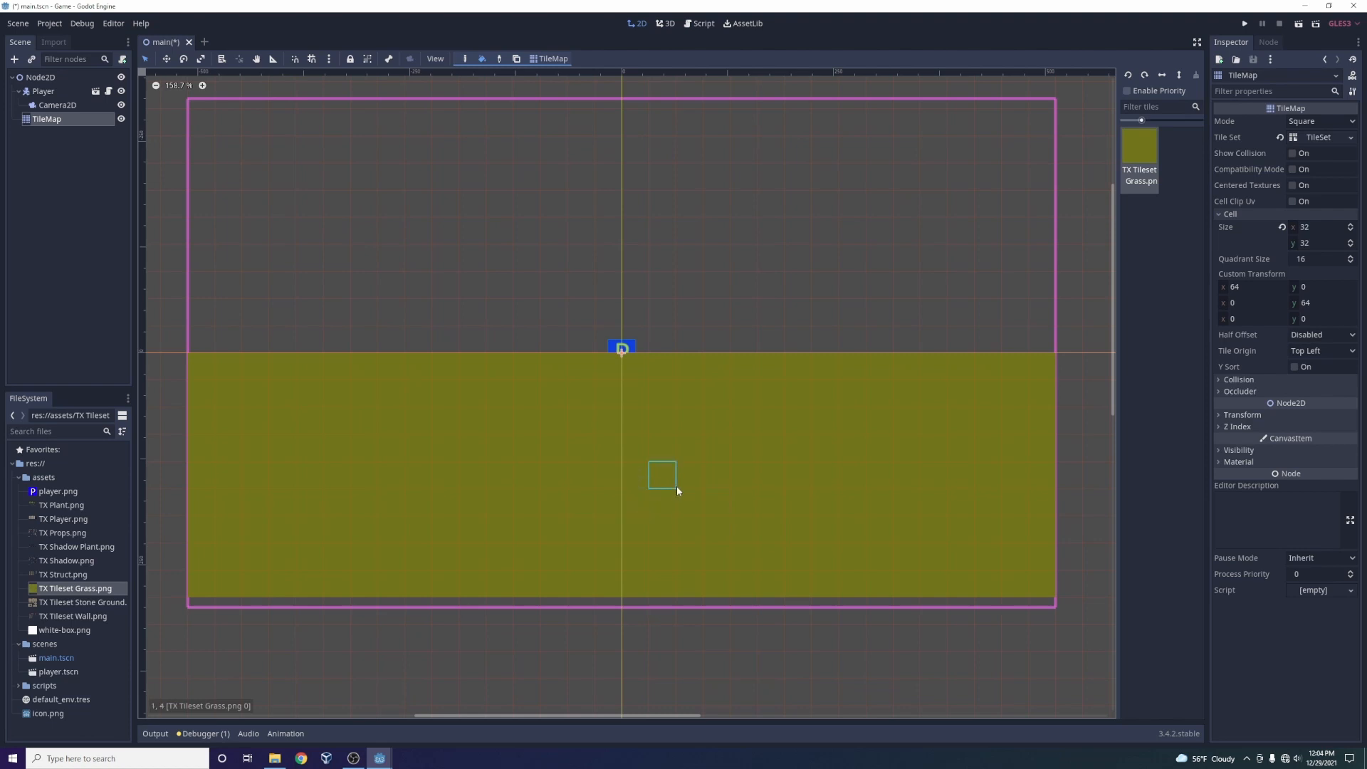
key("ctrl+s")
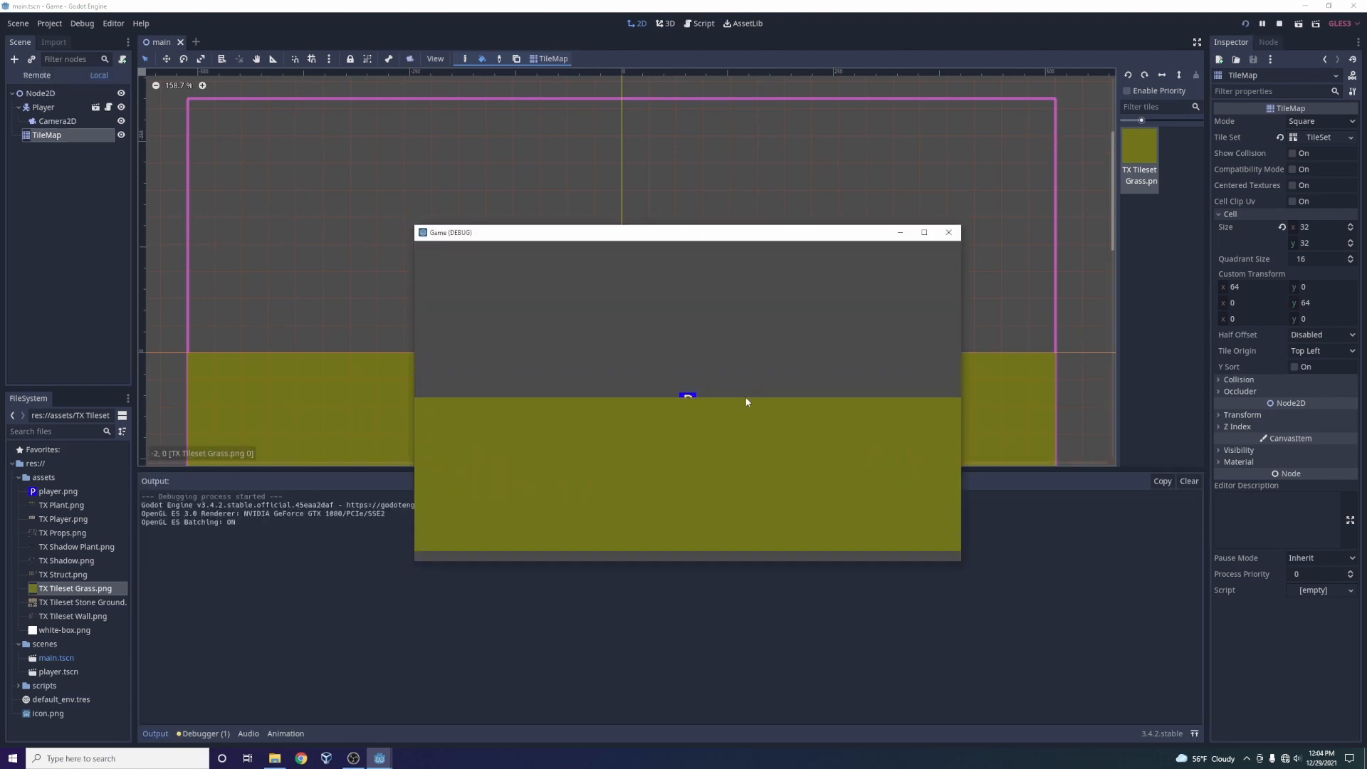
left_click(950, 234)
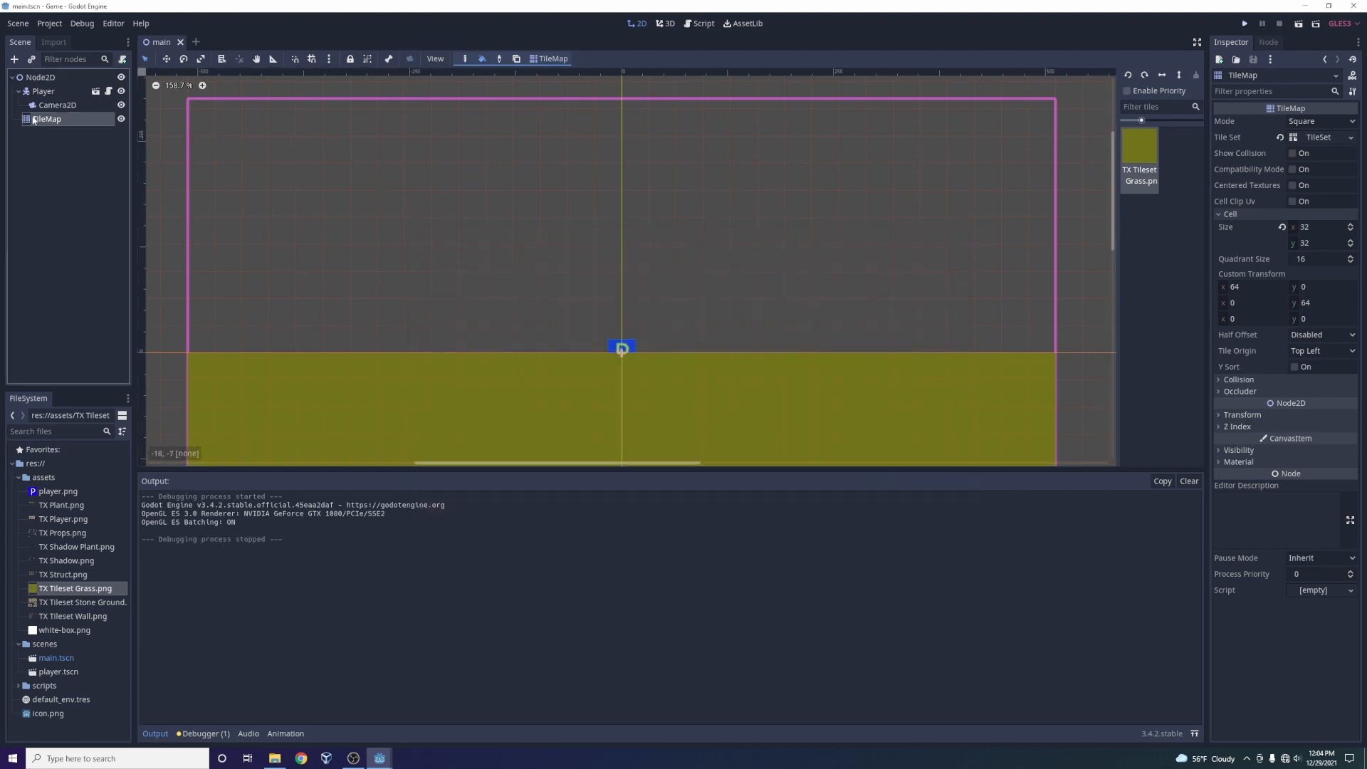
Set the TileMap's Z Index to -99 and test-run the game.
scroll(596, 386, "down", 3)
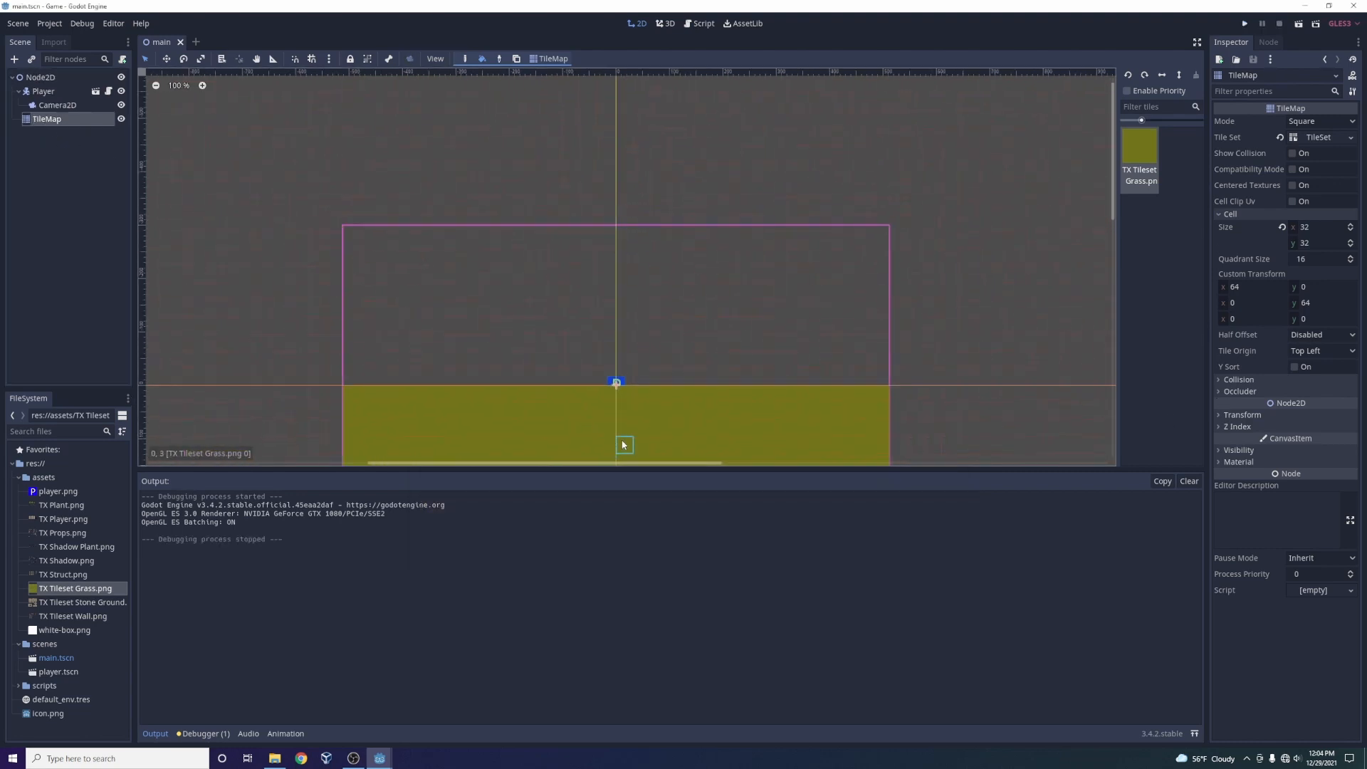
scroll(623, 442, "up", 2)
left_click_drag(1115, 218, 1114, 263)
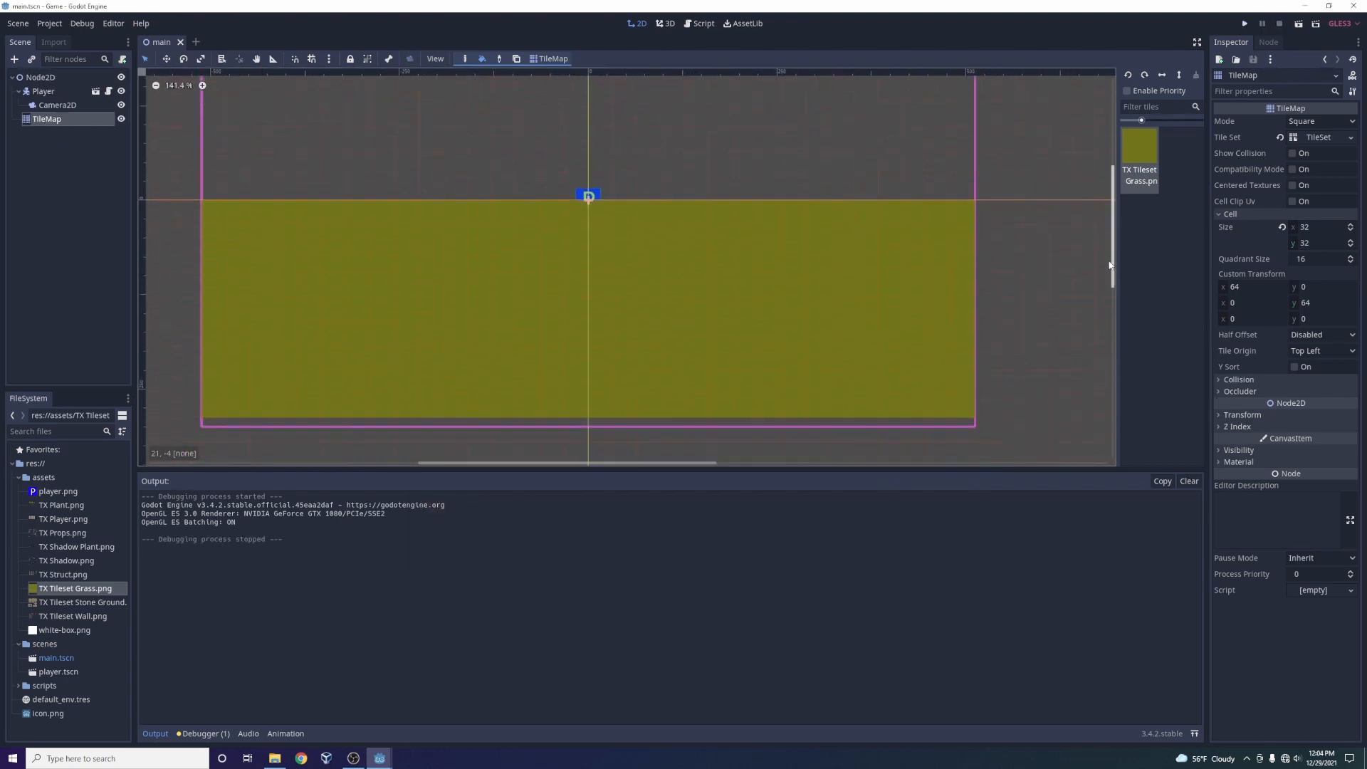
left_click(1223, 427)
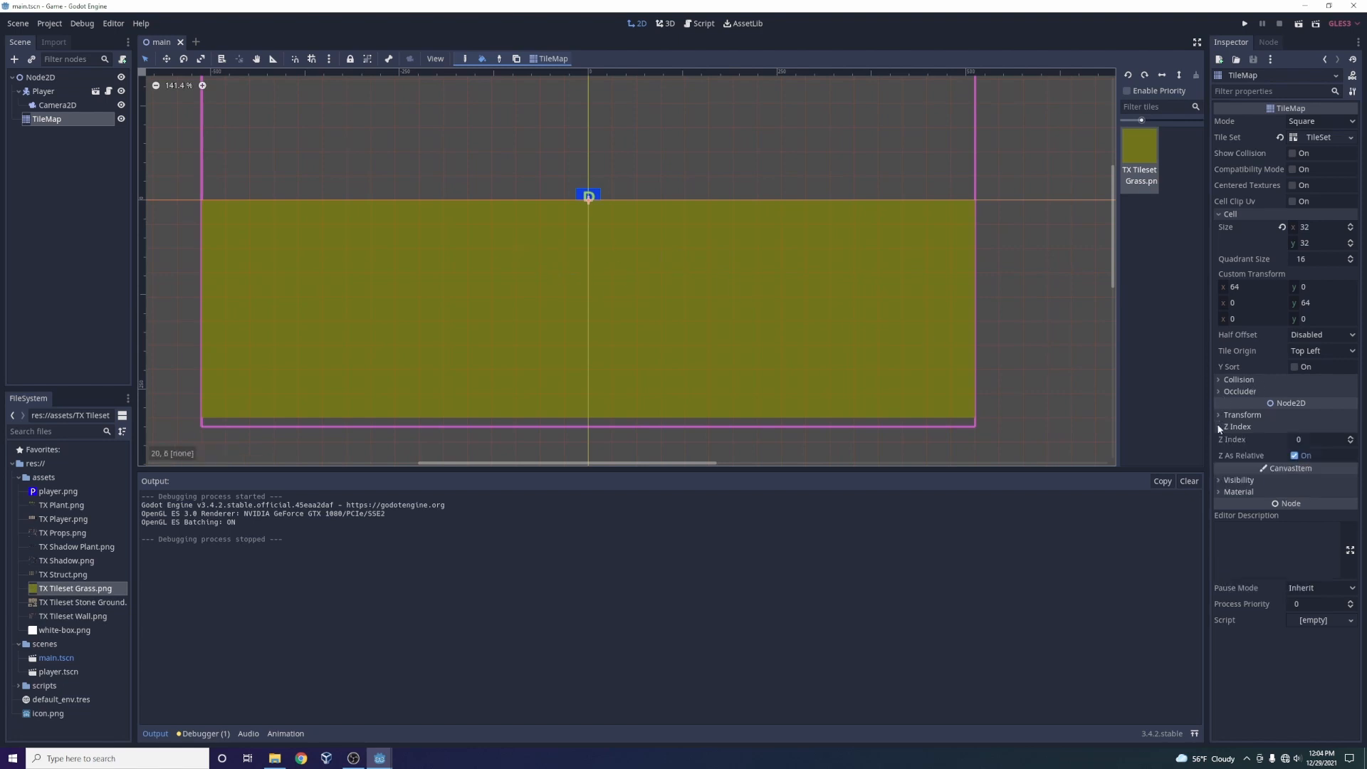
left_click(1306, 441)
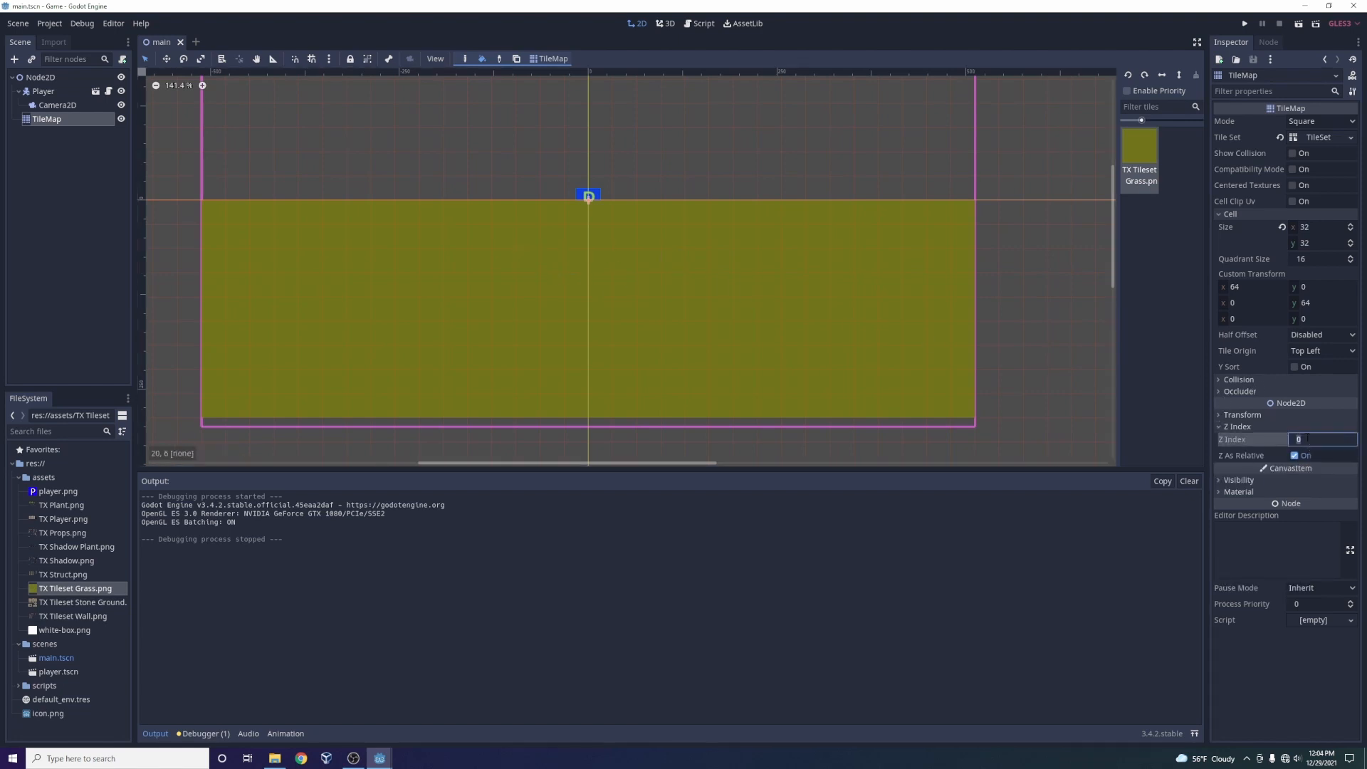
key("Return")
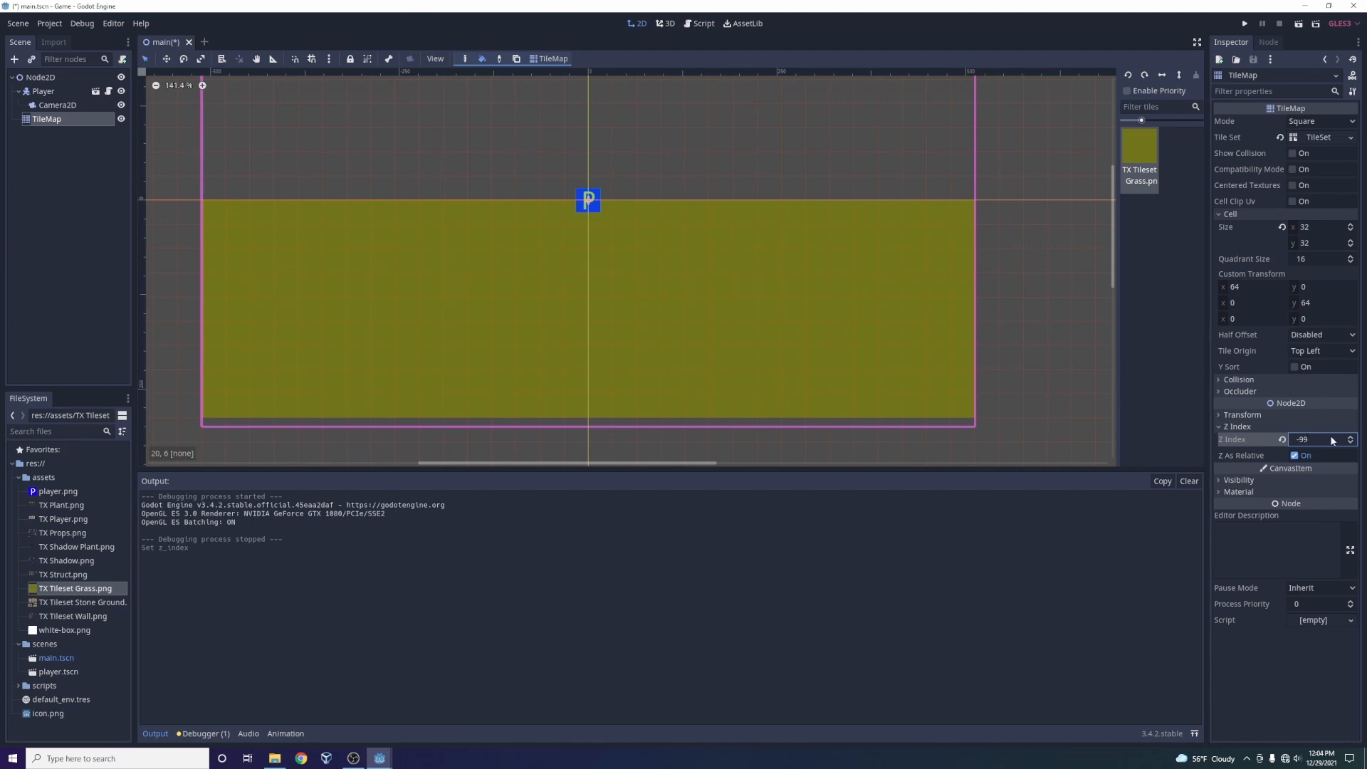
left_click(1246, 23)
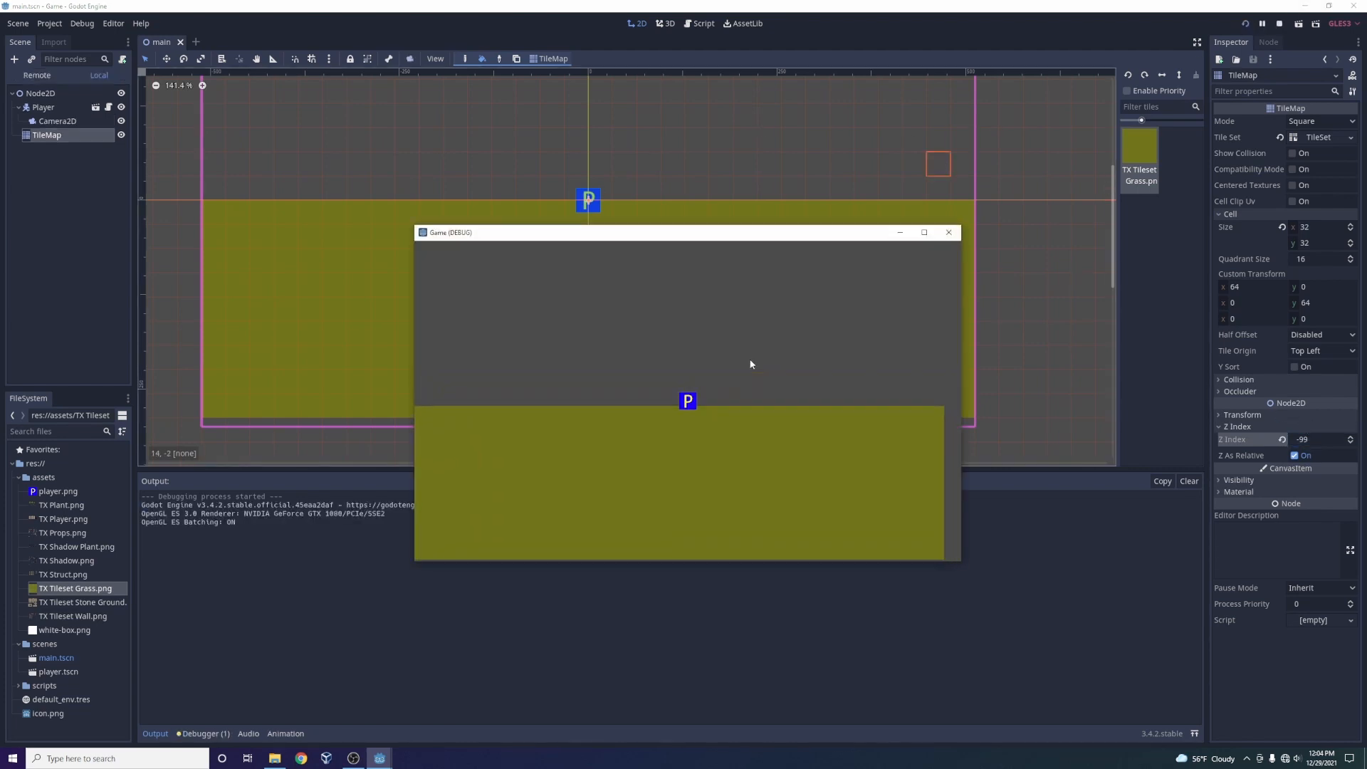
left_click(949, 232)
Open the TileMap's tile set and add the TX Props.png texture from the assets folder to it.
scroll(481, 123, "up", 1)
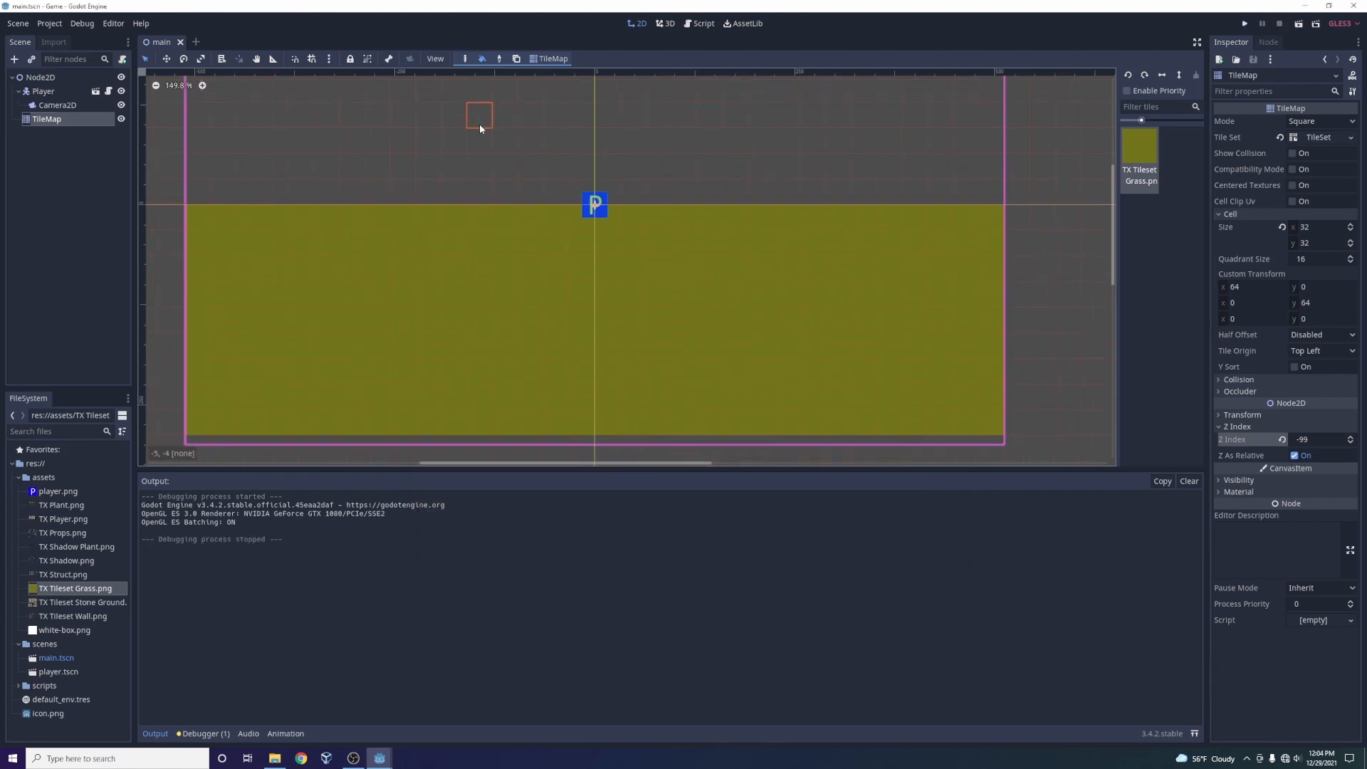
scroll(796, 132, "down", 7)
left_click_drag(1112, 190, 1090, 169)
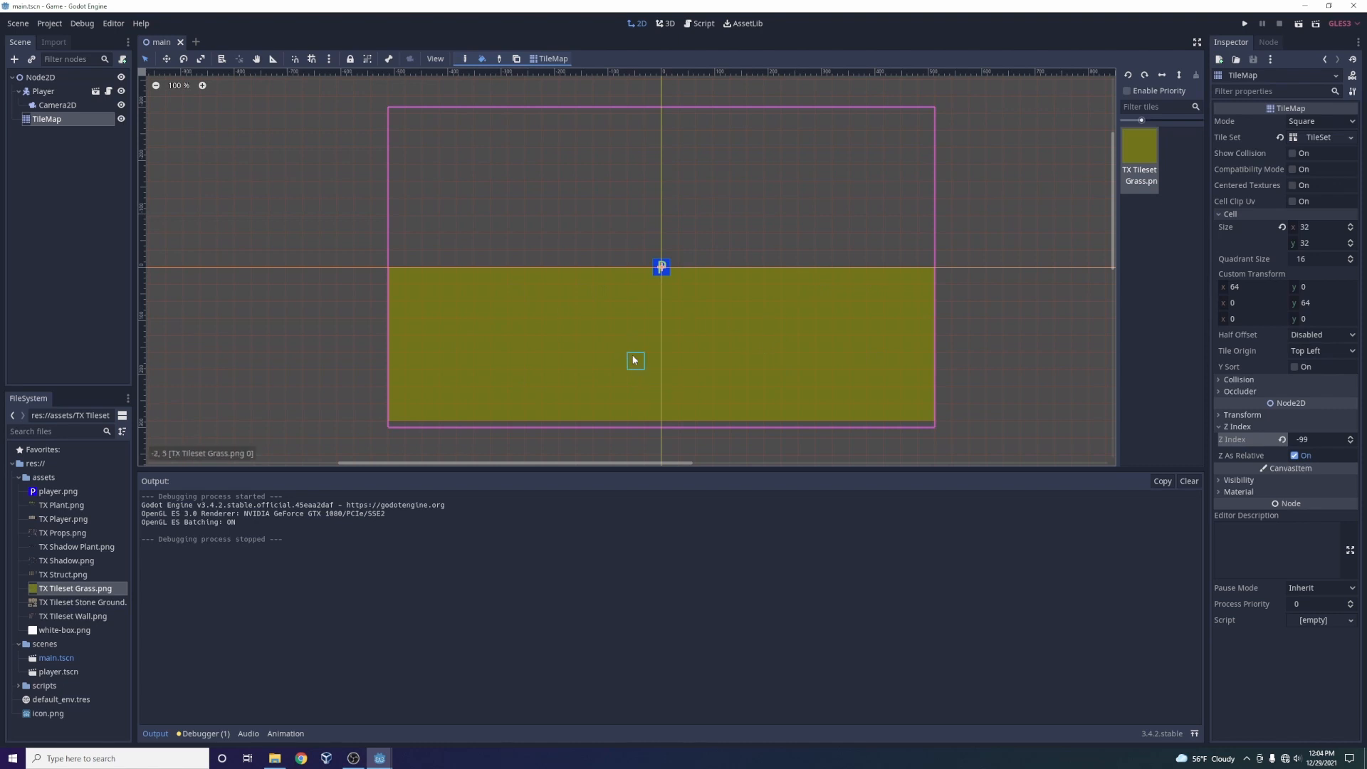
left_click(1316, 141)
left_click_drag(66, 533, 191, 570)
scroll(410, 603, "up", 2)
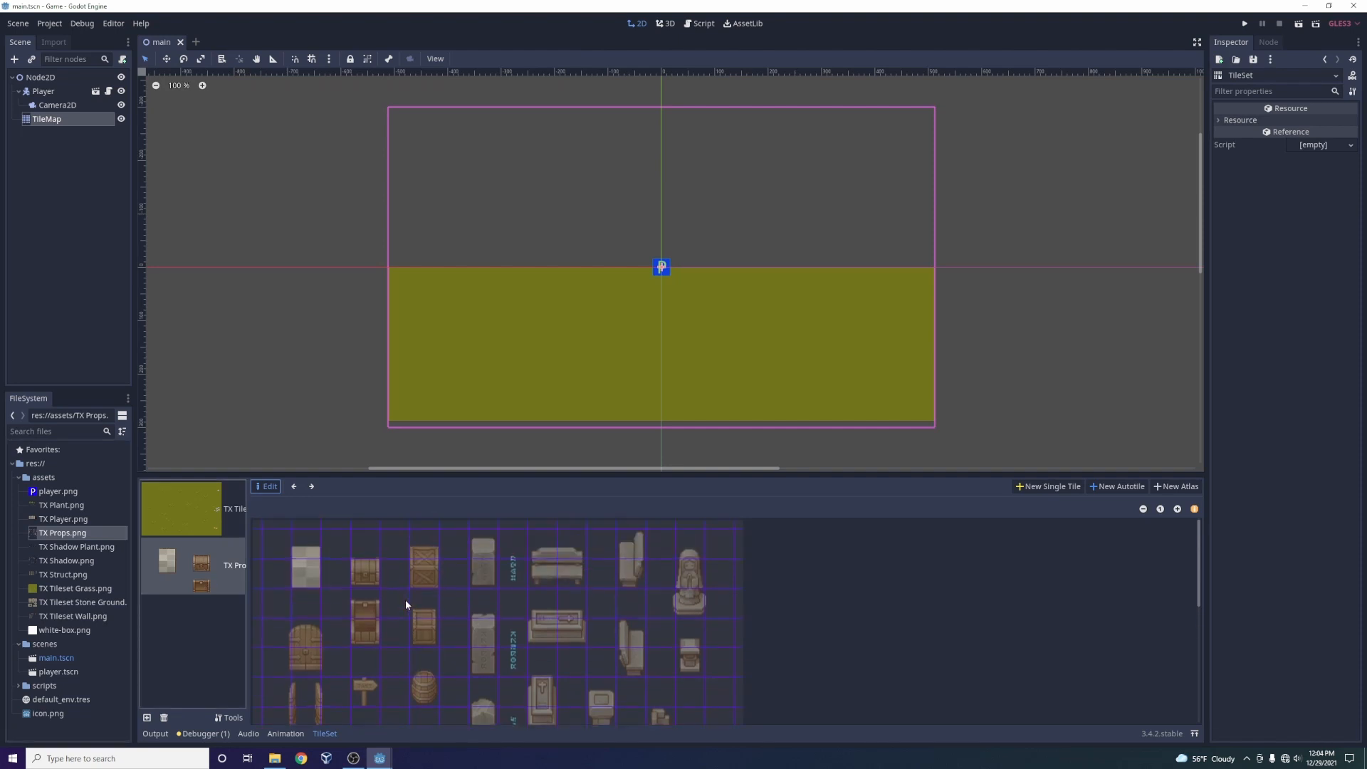
Create single tiles from the closed chest in TX Props.png and the flowered cell in the grass texture's sixth column, third row.
left_click(1049, 487)
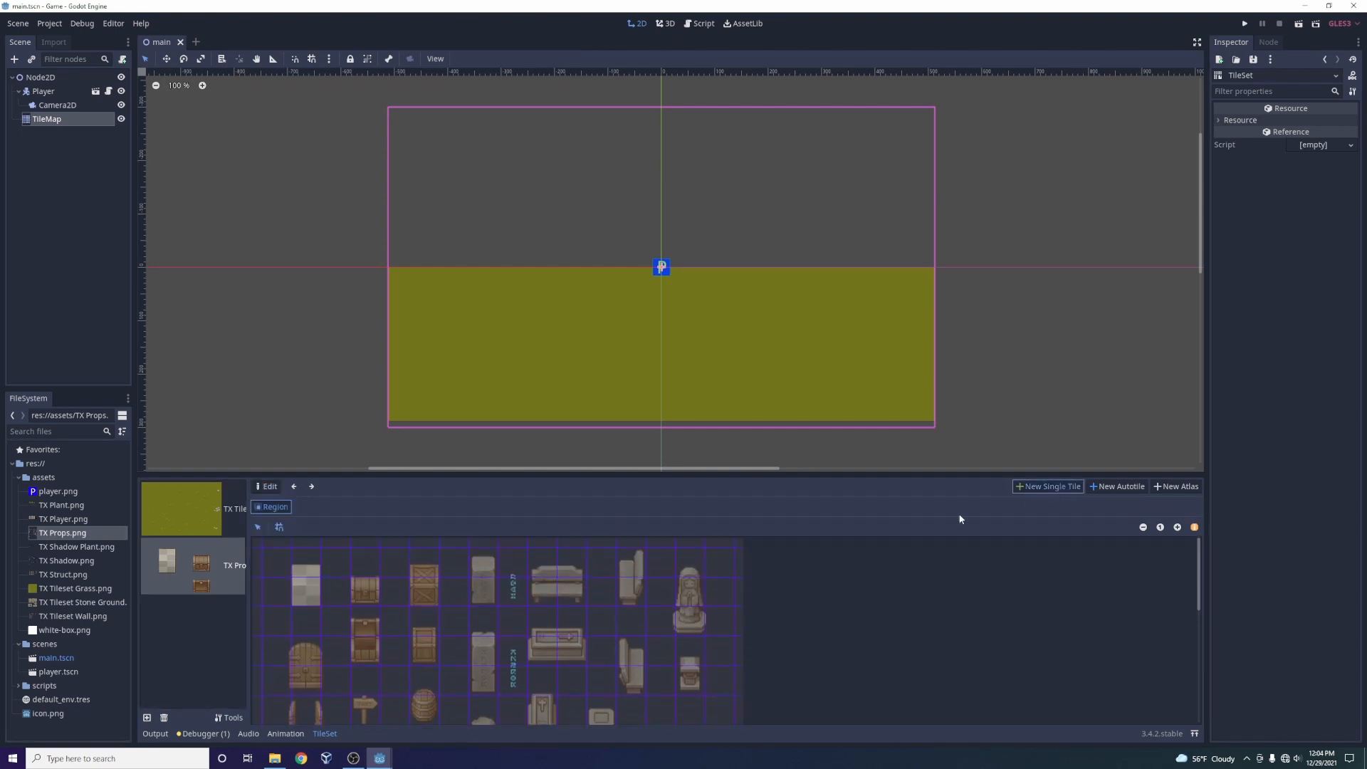
left_click(373, 584)
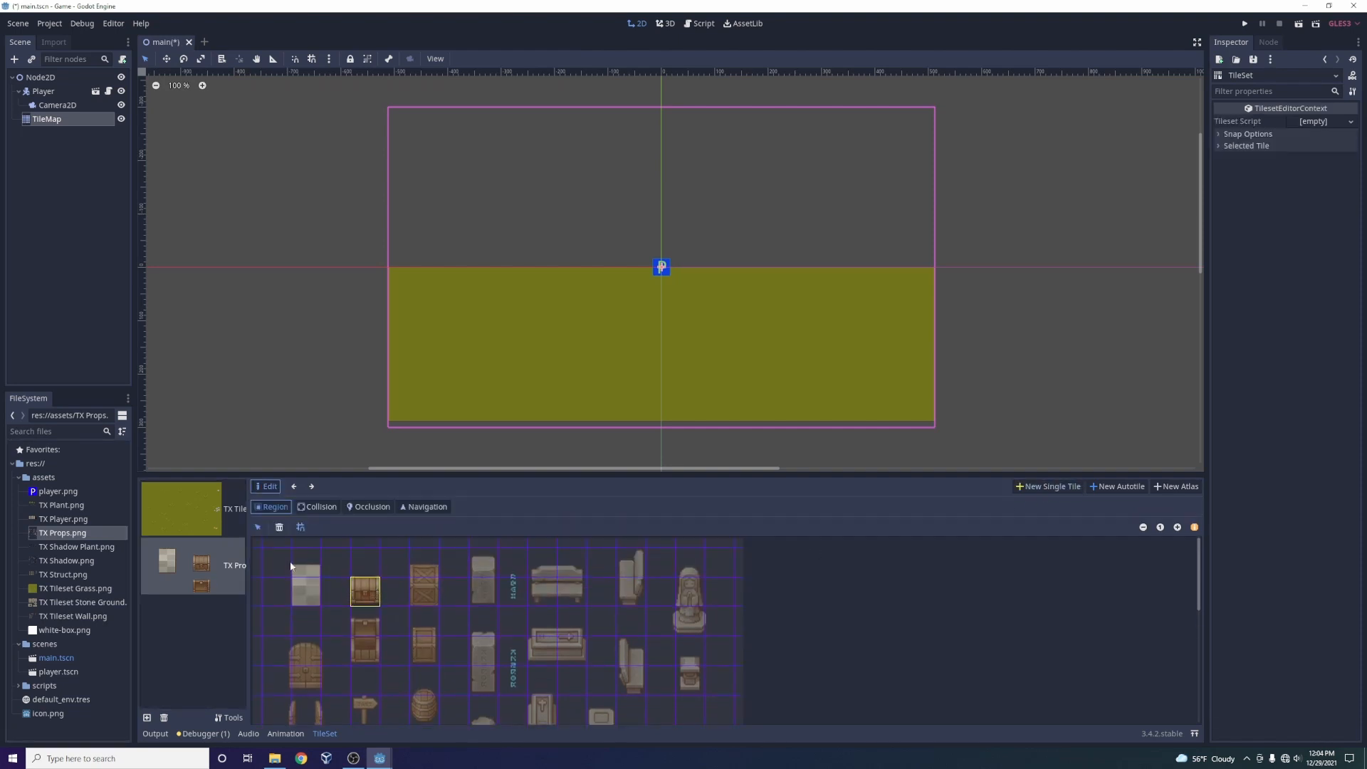
left_click(211, 522)
left_click(1039, 487)
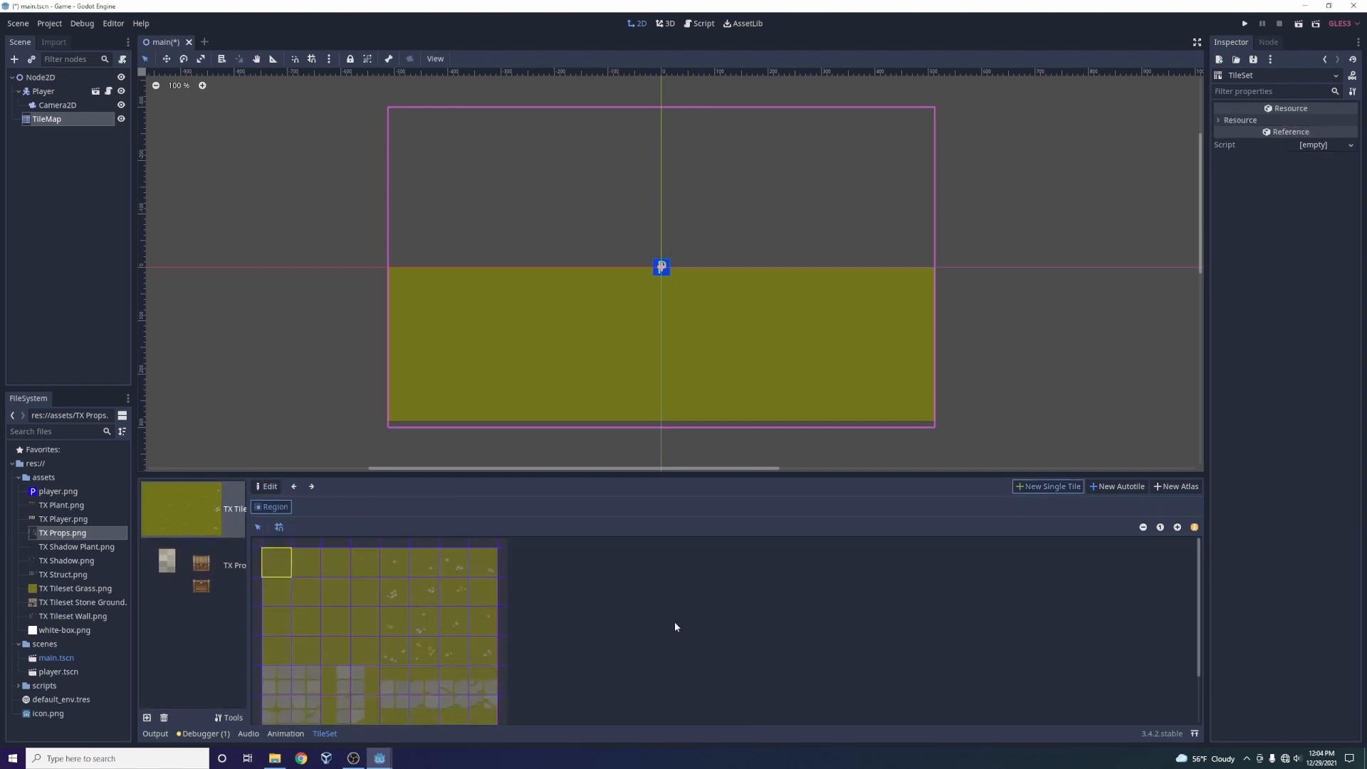
left_click(420, 631)
Paint a winding trail of flowered grass tiles across the grass area of the TileMap and place one chest tile above the trail.
left_click(74, 117)
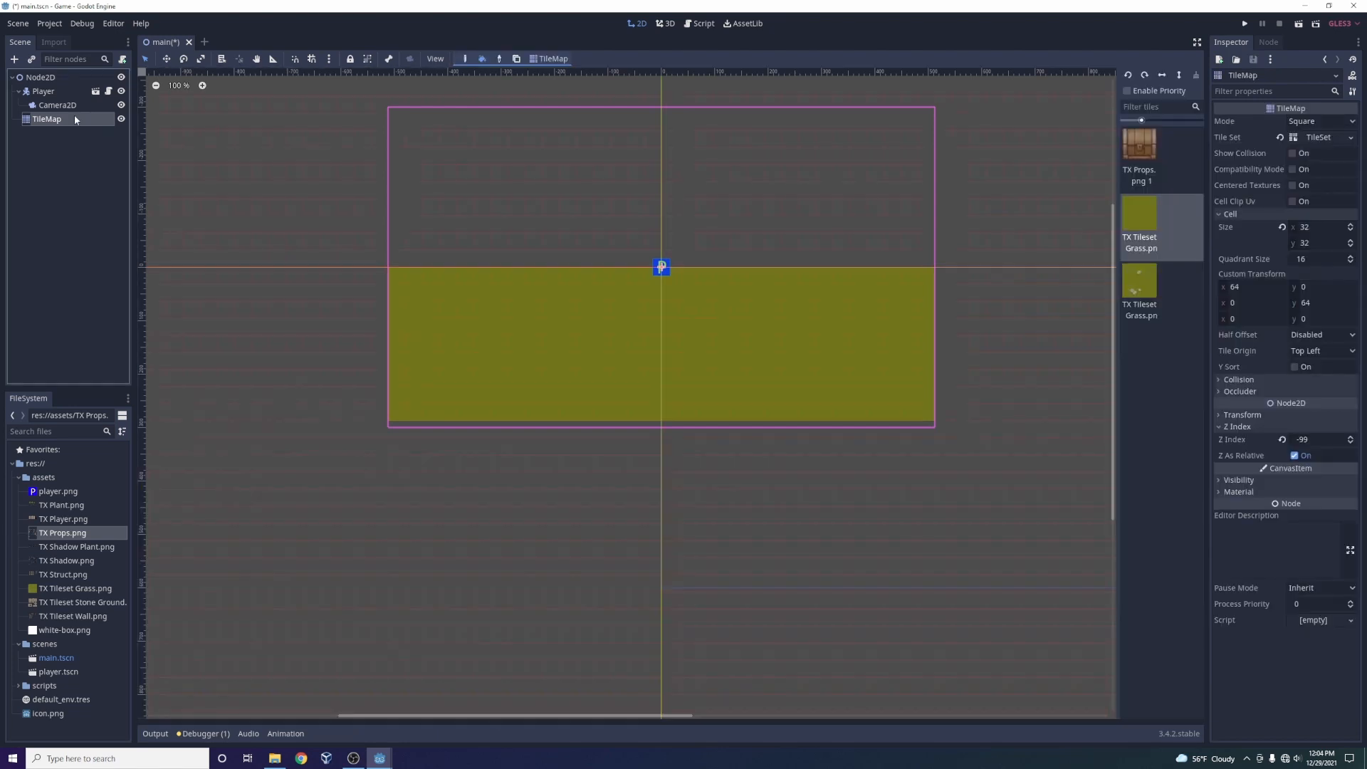
scroll(865, 264, "up", 2)
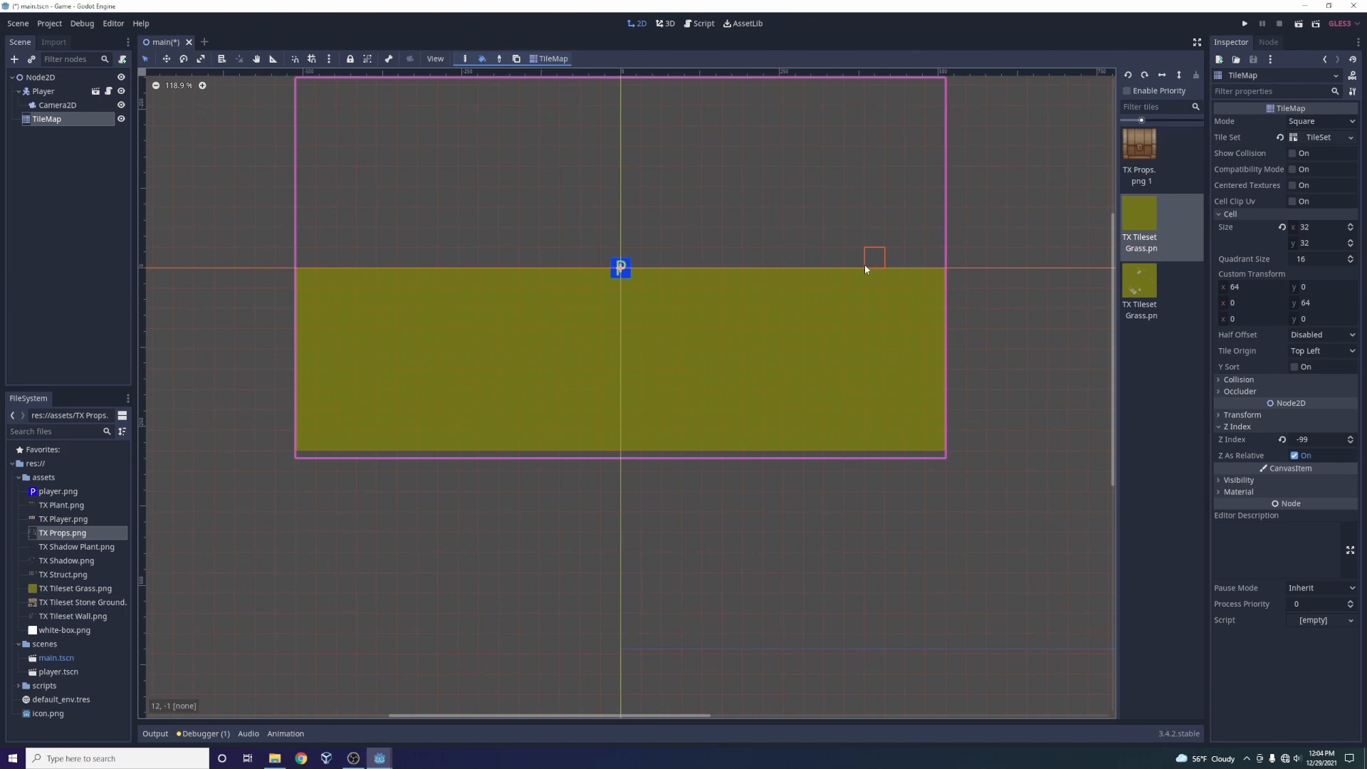
left_click(1139, 282)
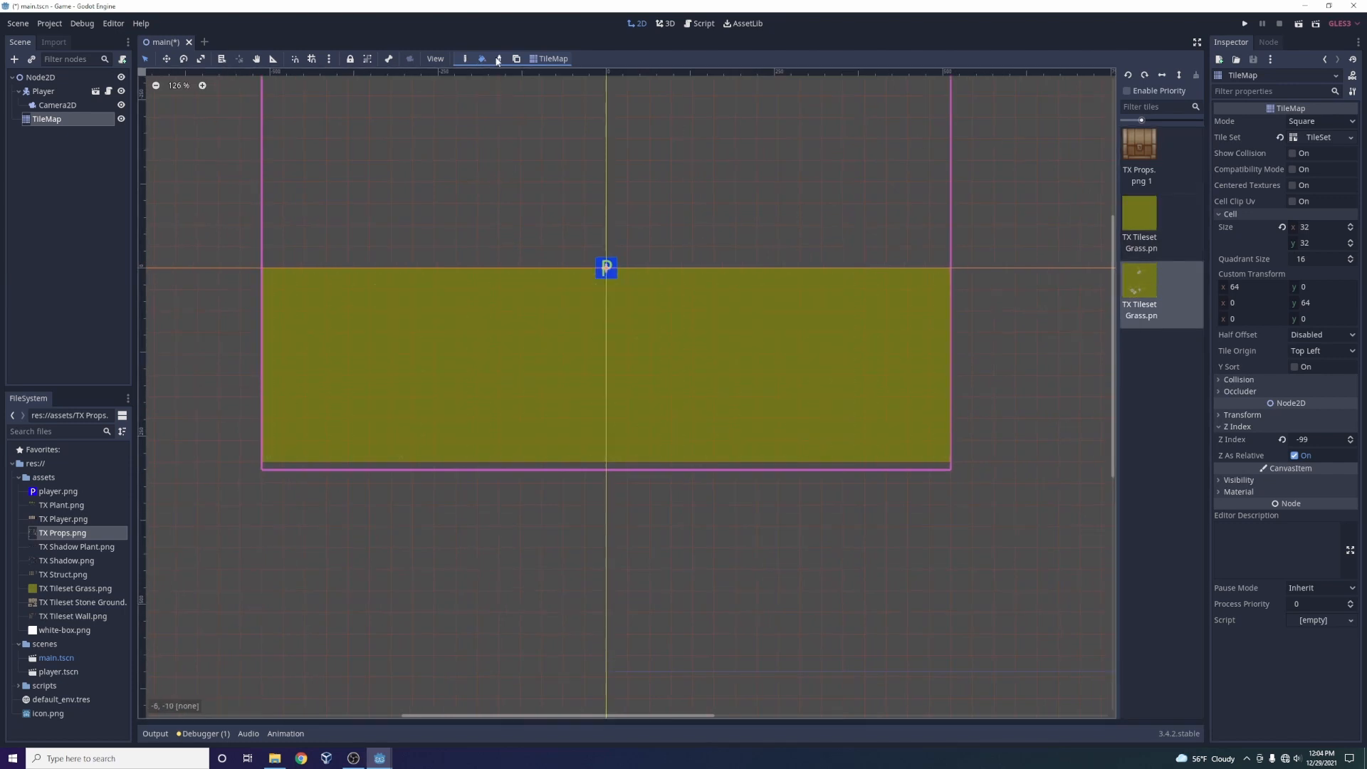
left_click(467, 59)
mouse_move(880, 405)
left_mouse_down()
mouse_move(783, 378)
mouse_move(638, 403)
mouse_move(311, 345)
mouse_move(373, 365)
left_mouse_up()
scroll(815, 355, "up", 6)
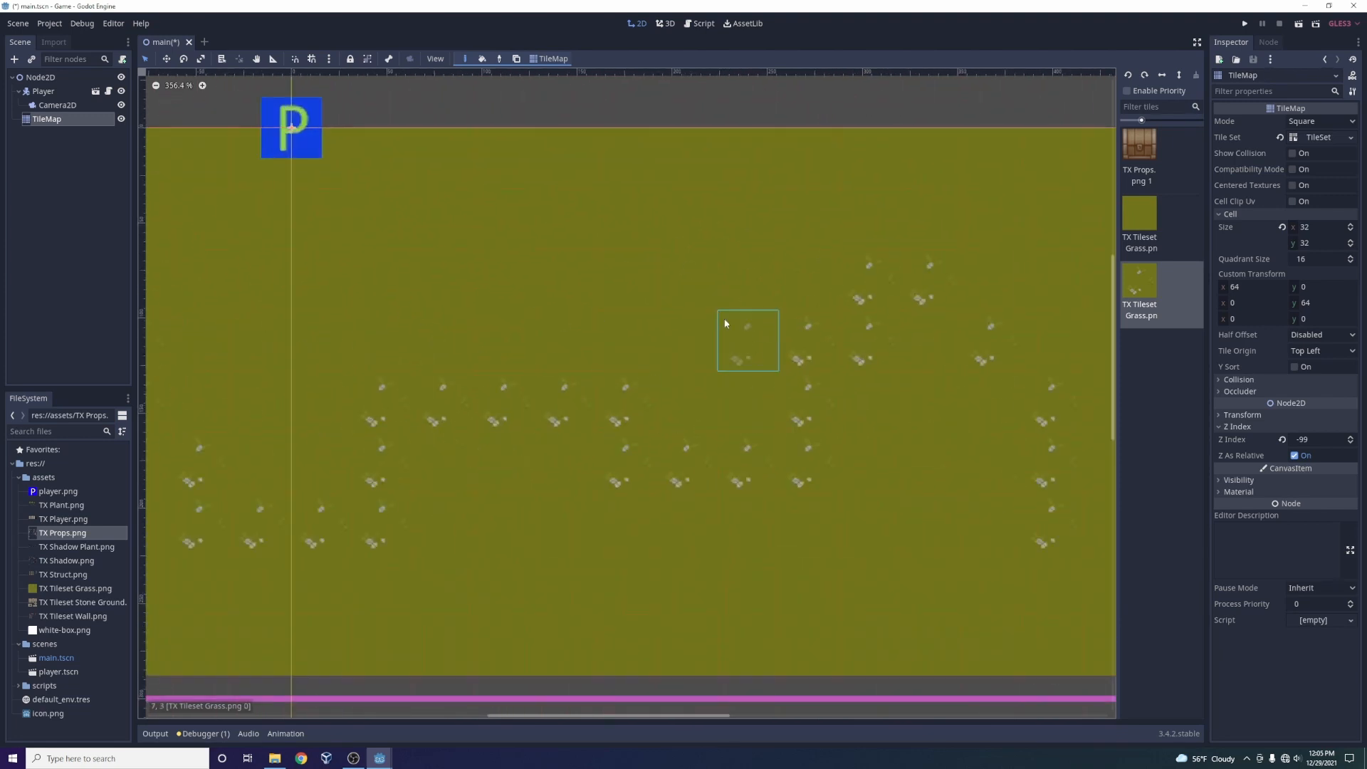
scroll(617, 297, "down", 3)
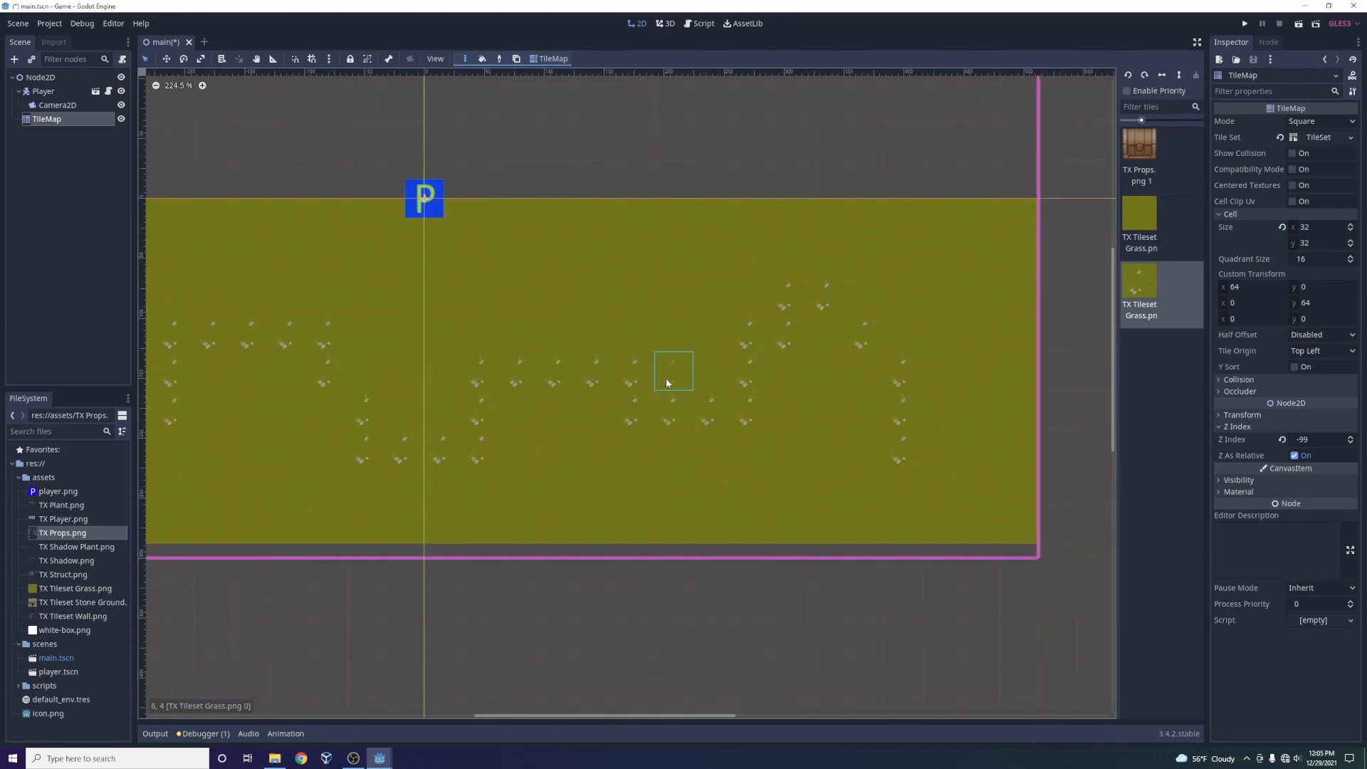
left_click(1153, 152)
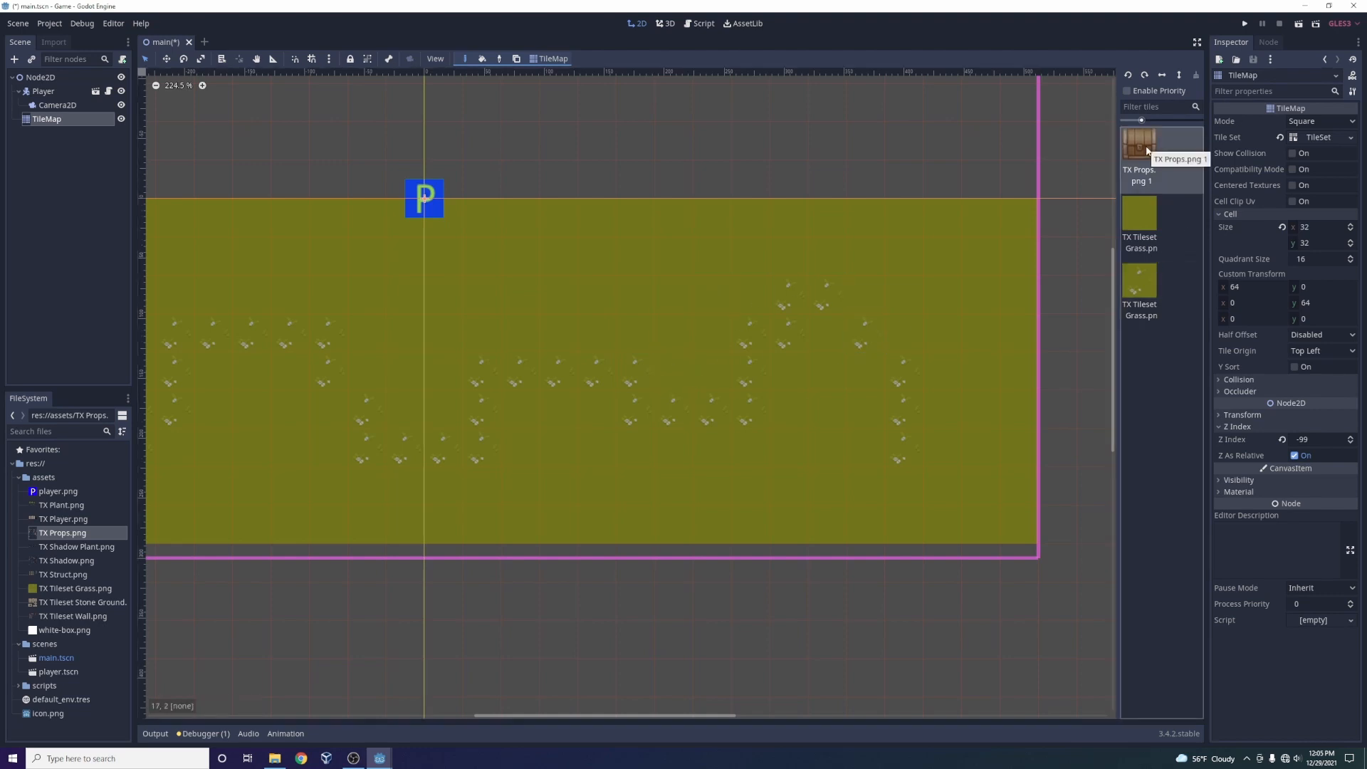
left_click(634, 297)
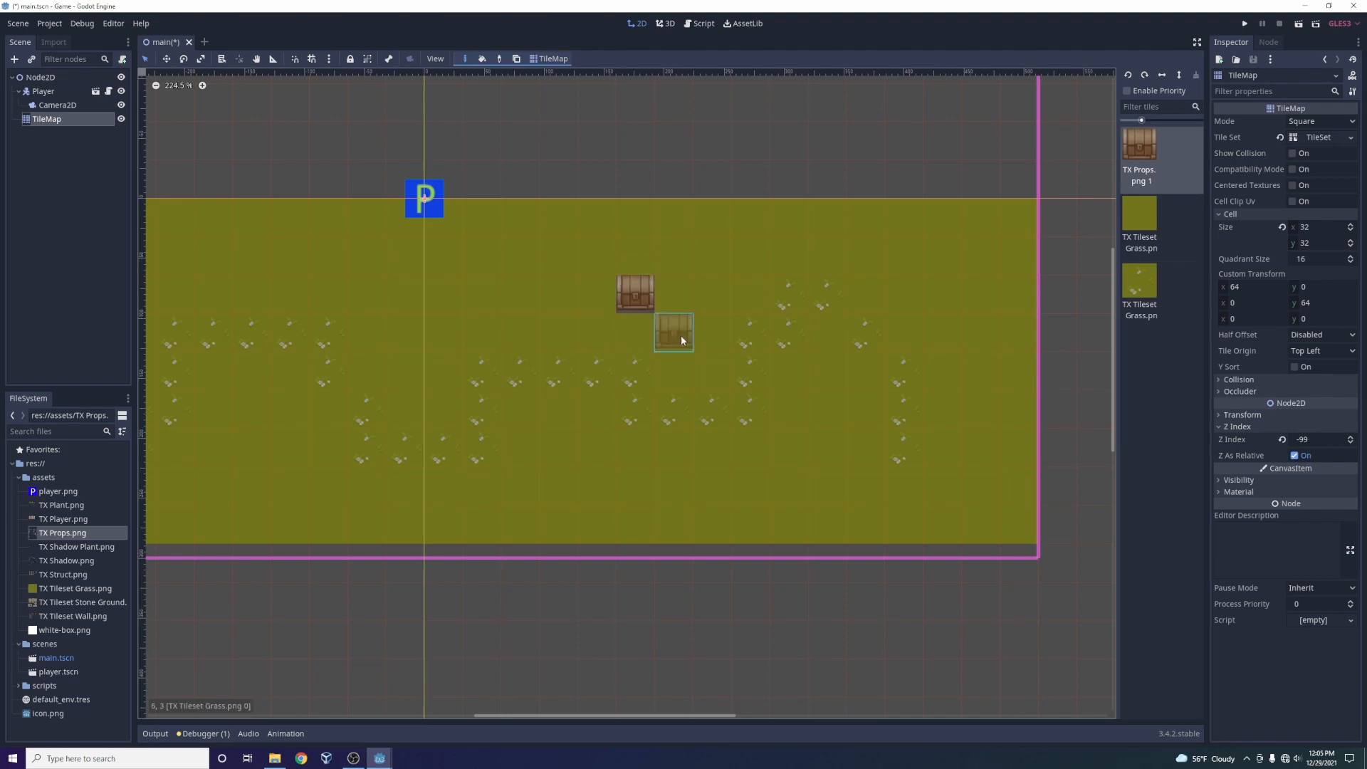
Examine the edges of the placed chest tile up close and erase it from the TileMap.
scroll(620, 291, "up", 3)
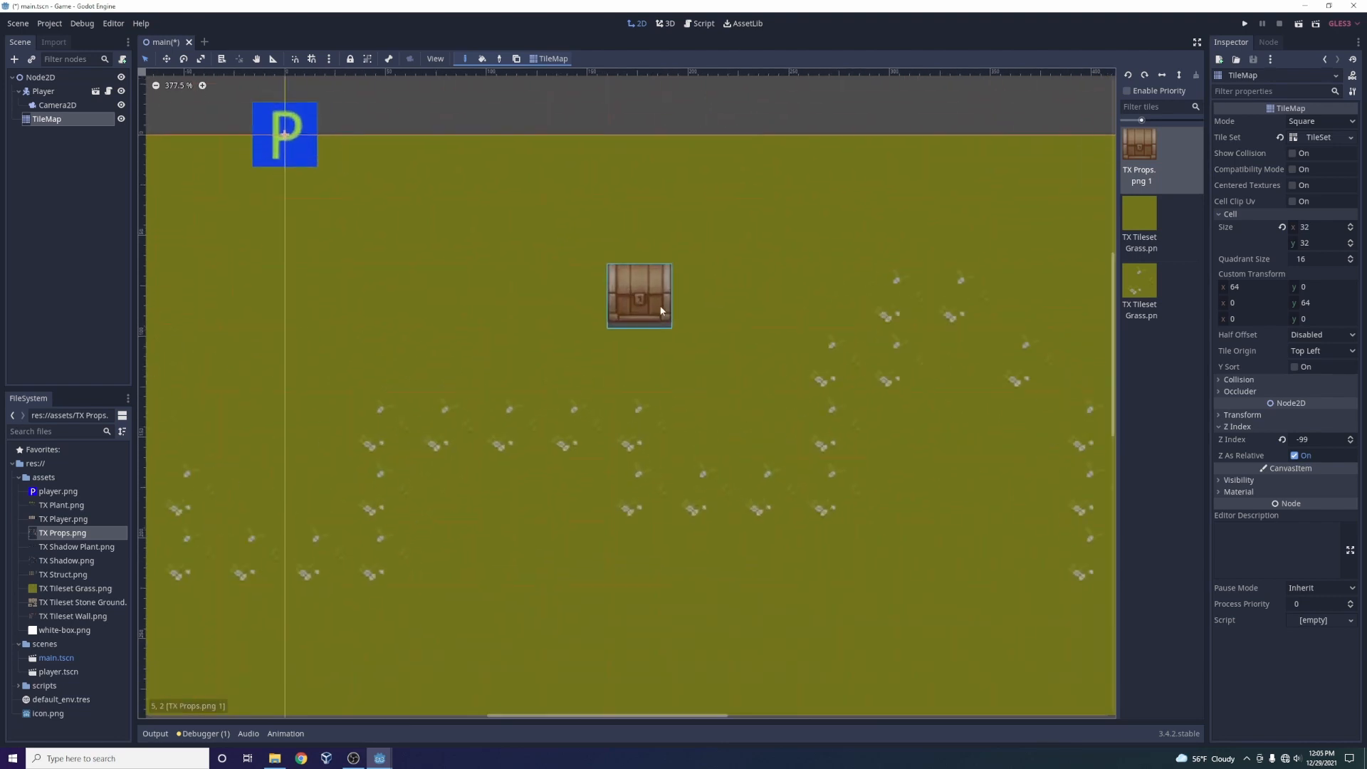
scroll(661, 310, "up", 5)
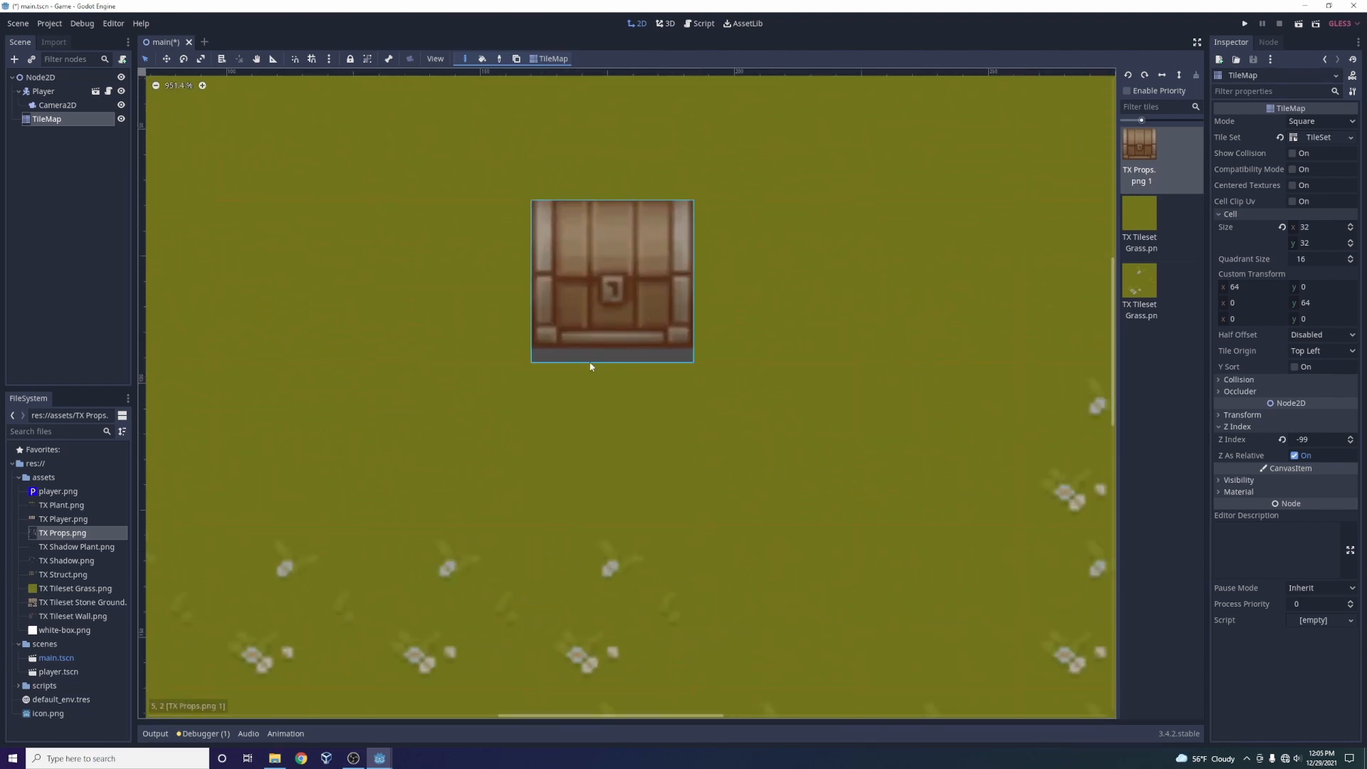
scroll(569, 352, "down", 6)
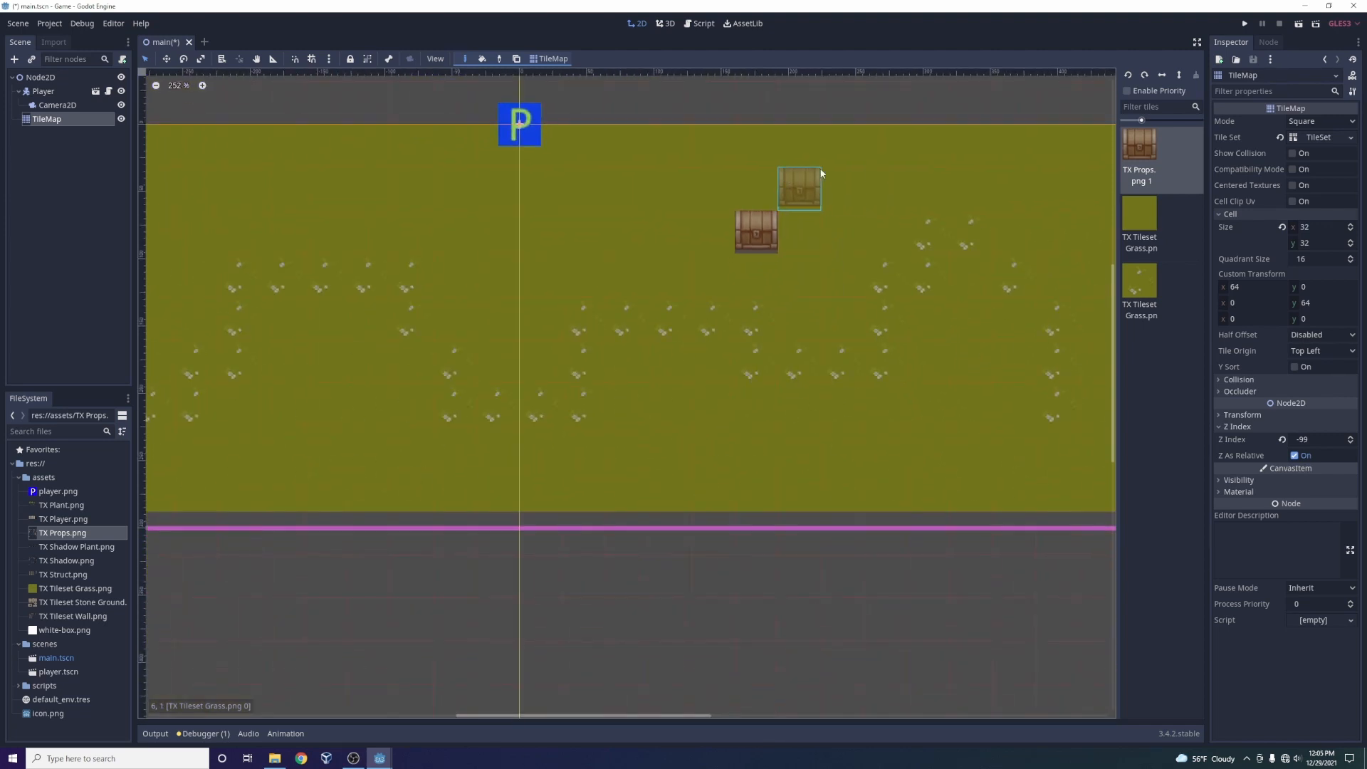
scroll(817, 182, "down", 2)
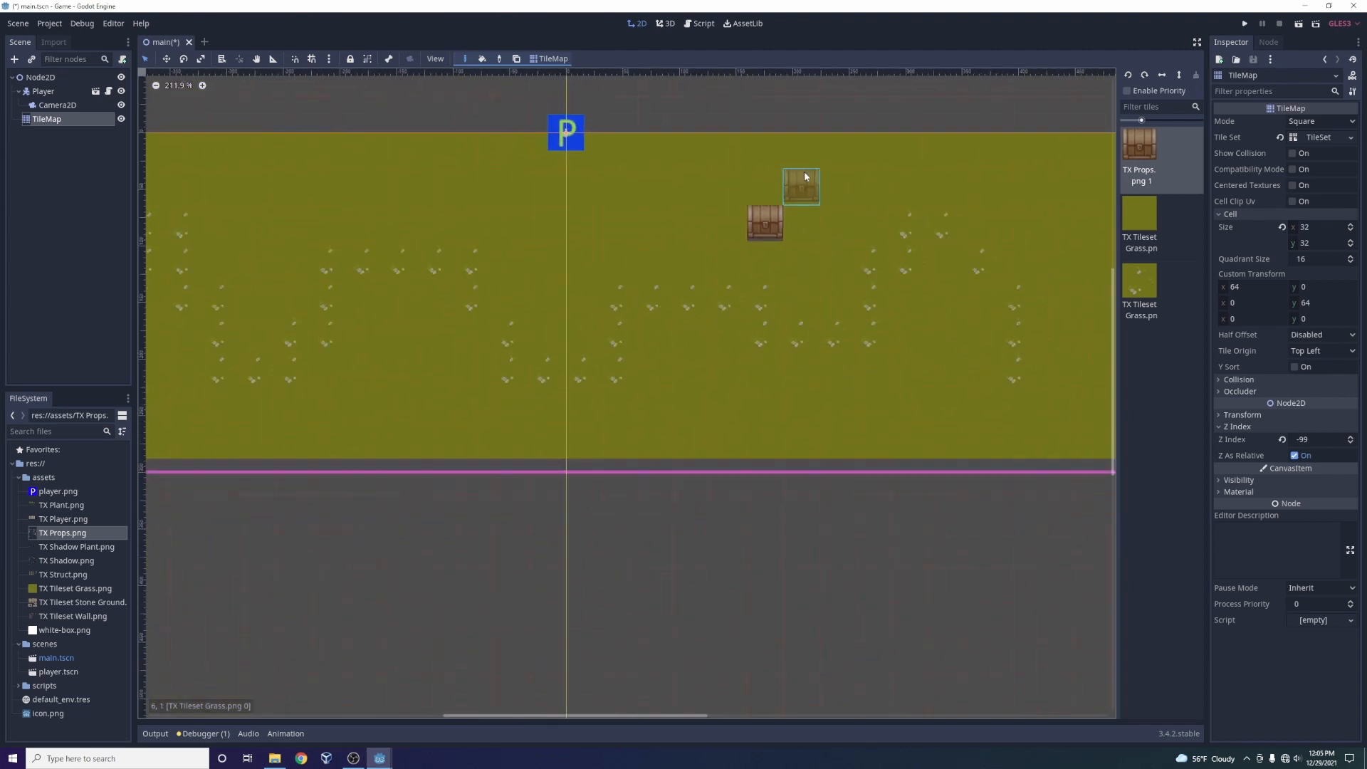
scroll(783, 185, "down", 2)
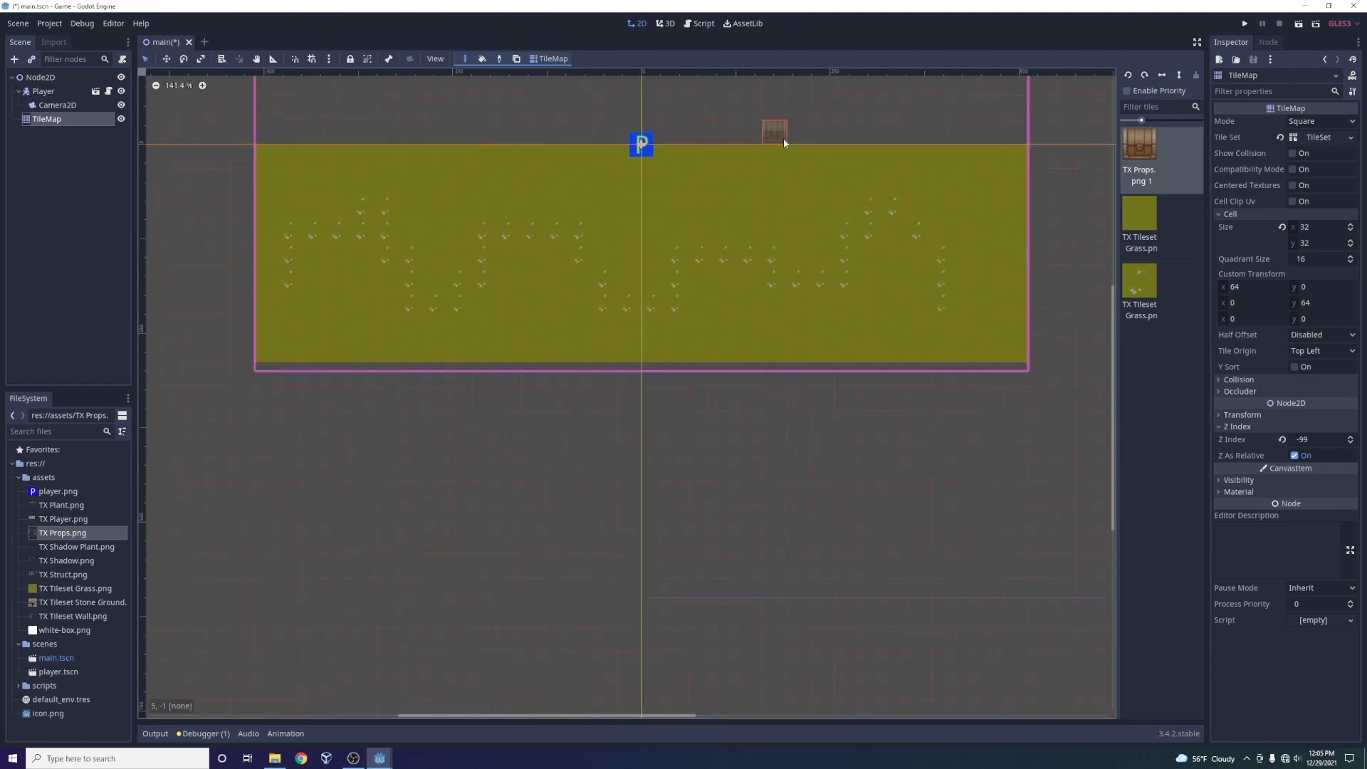
left_click_drag(1113, 409, 1113, 292)
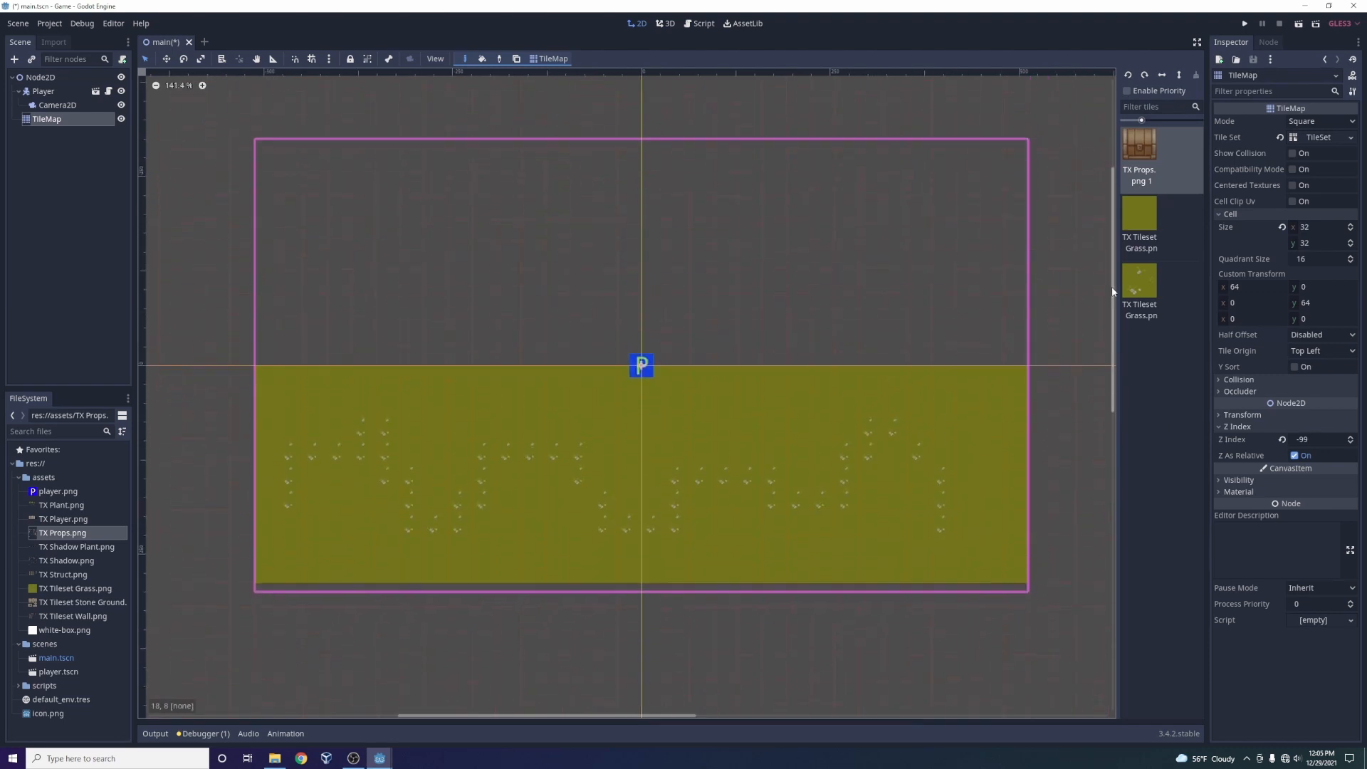
Add a second TileMap node as a child of the root Node2D.
right_click(36, 77)
left_click(116, 86)
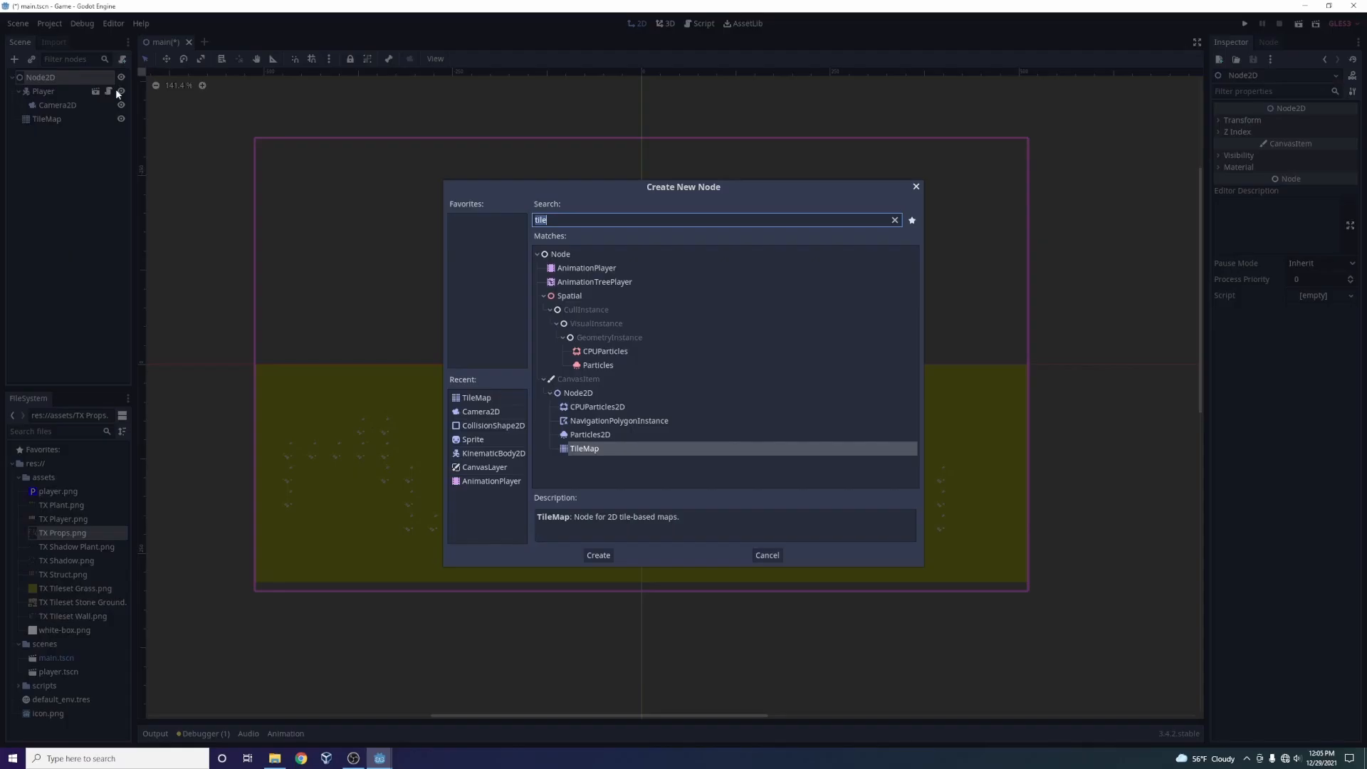
left_click(595, 556)
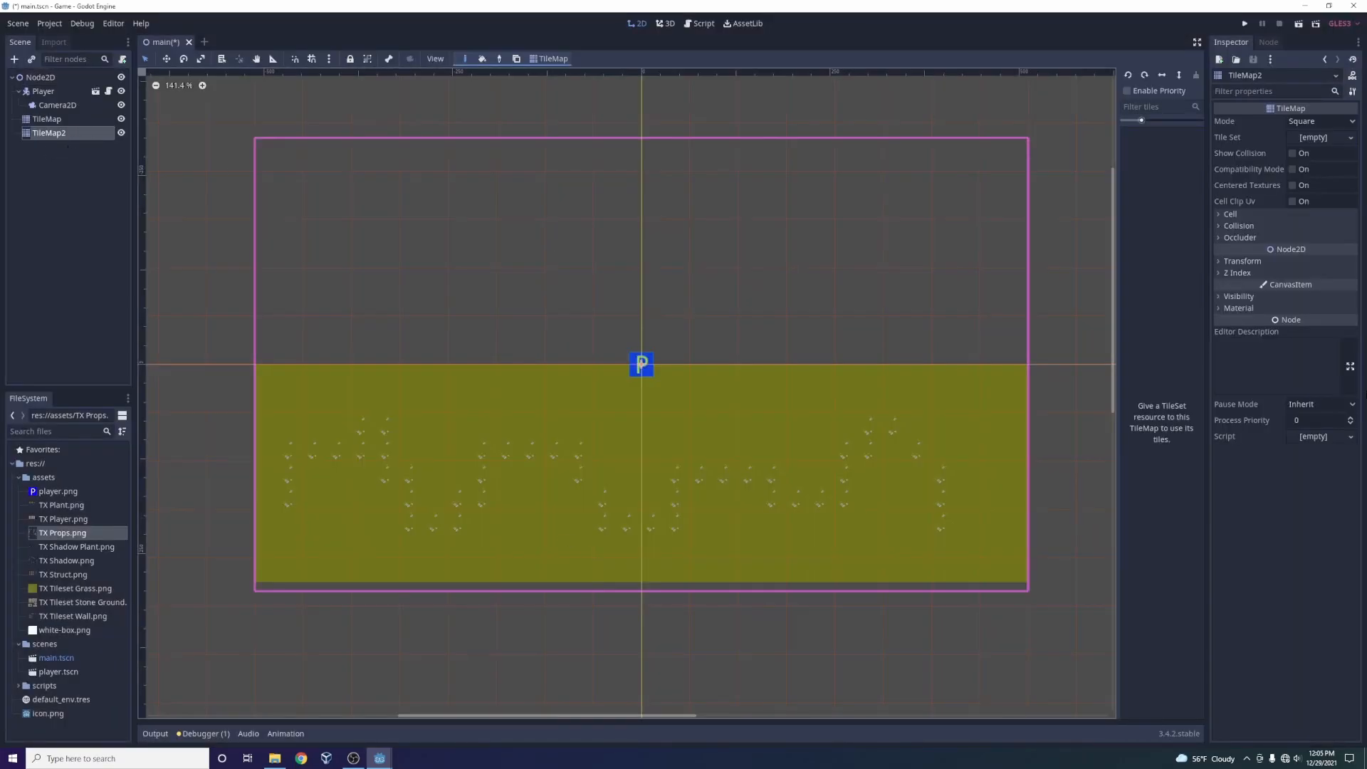
Rename the original TileMap node to layer1 and the newly added one to layer2.
right_click(48, 118)
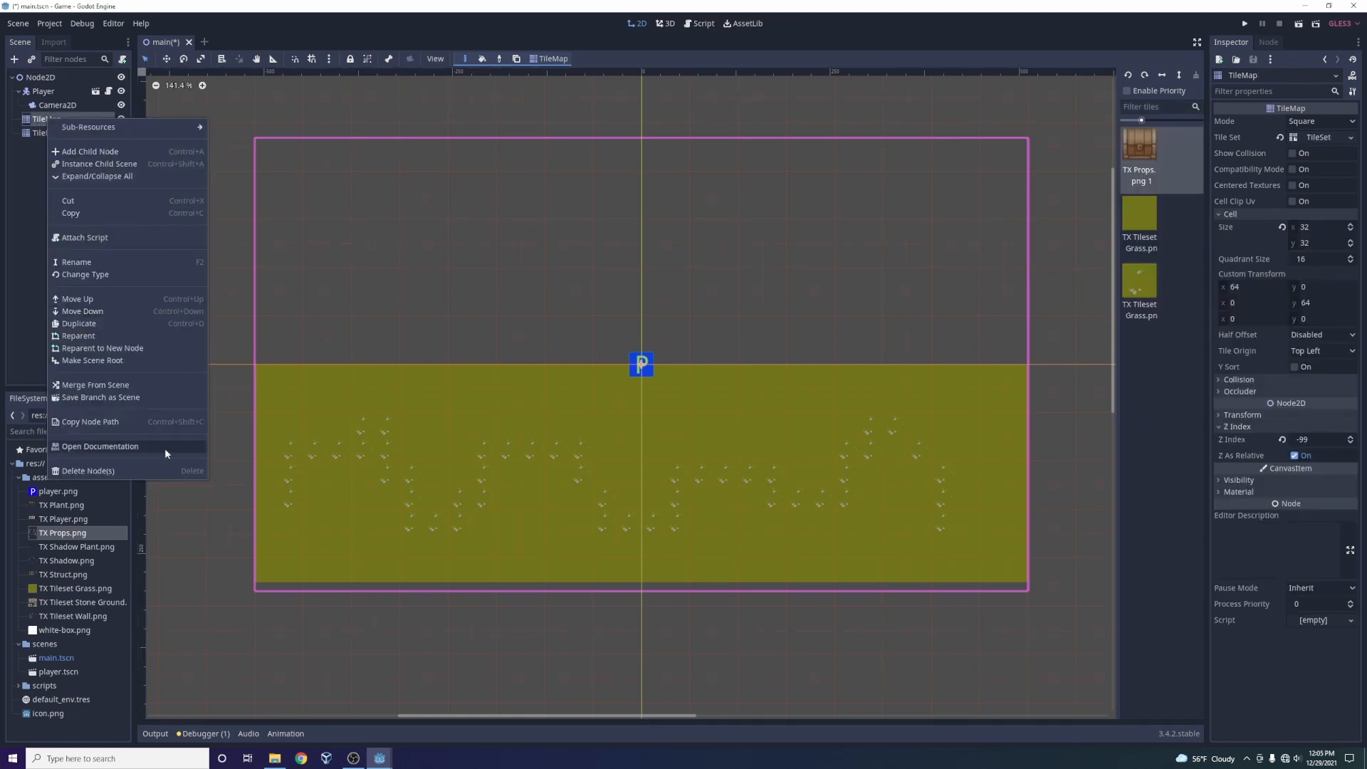
left_click(92, 264)
type("lay")
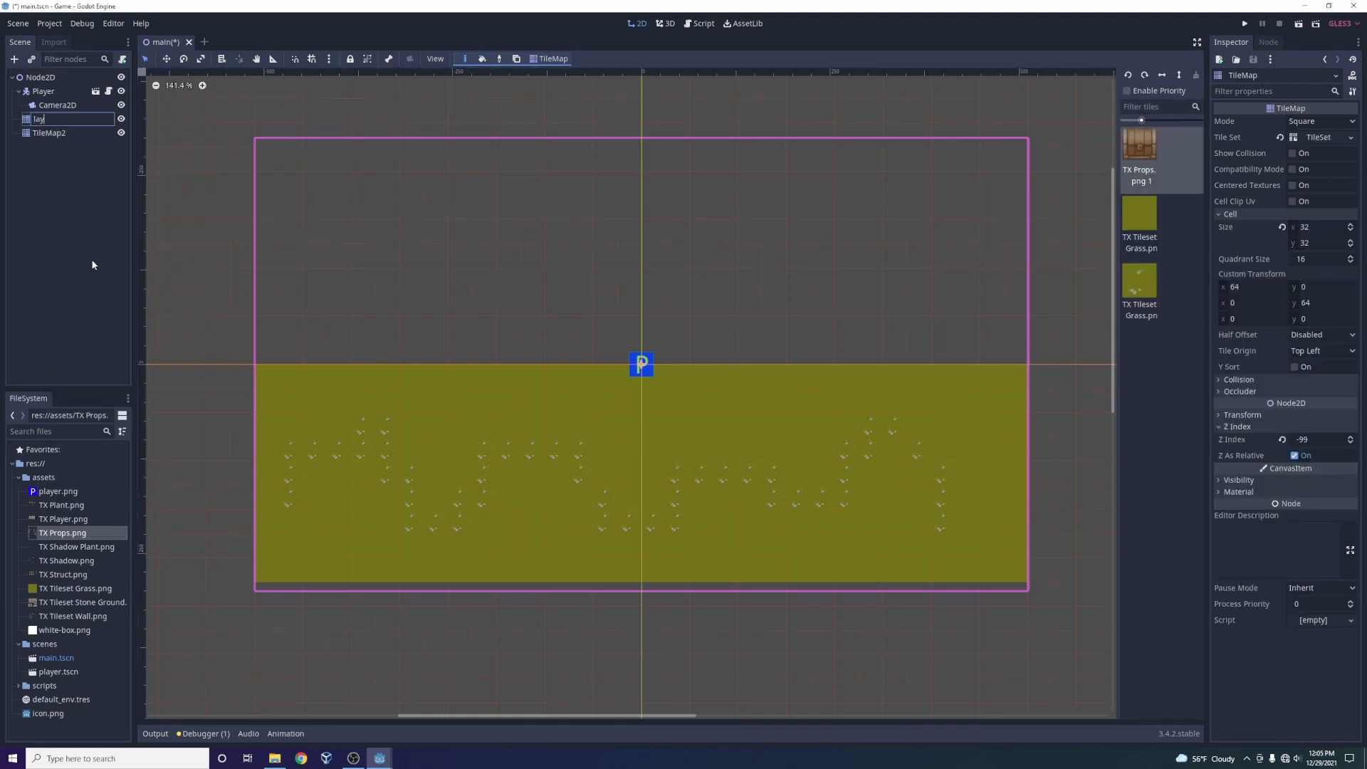
type("er1")
key("Return")
right_click(66, 134)
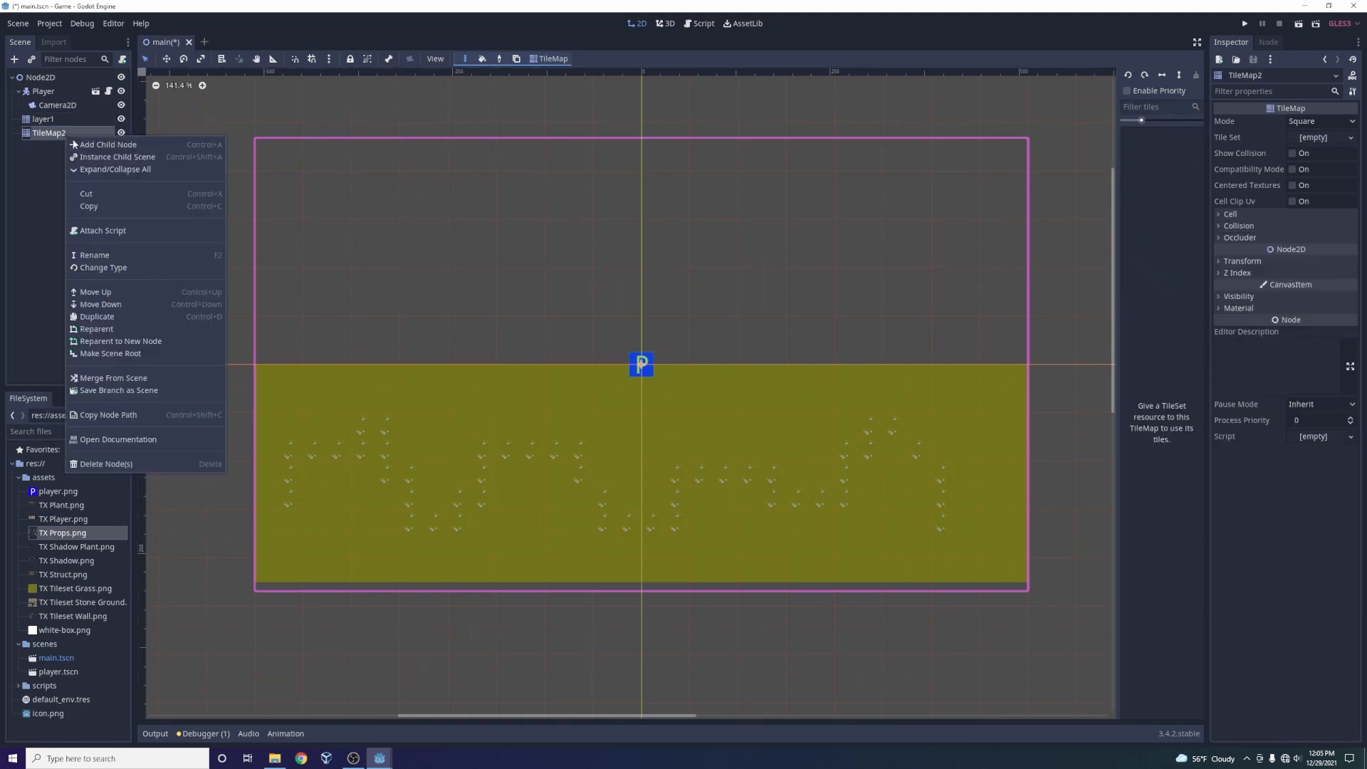
left_click(129, 276)
type("layer2")
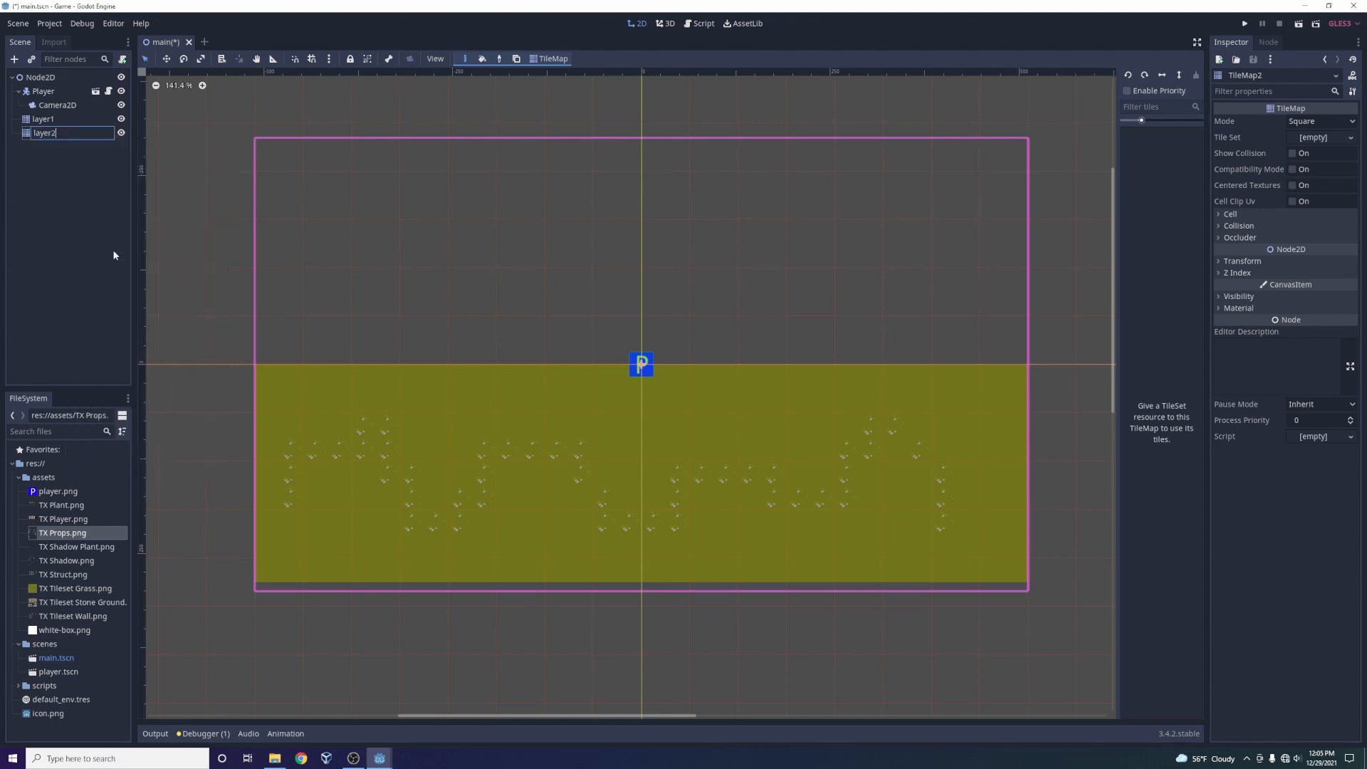
key("Return")
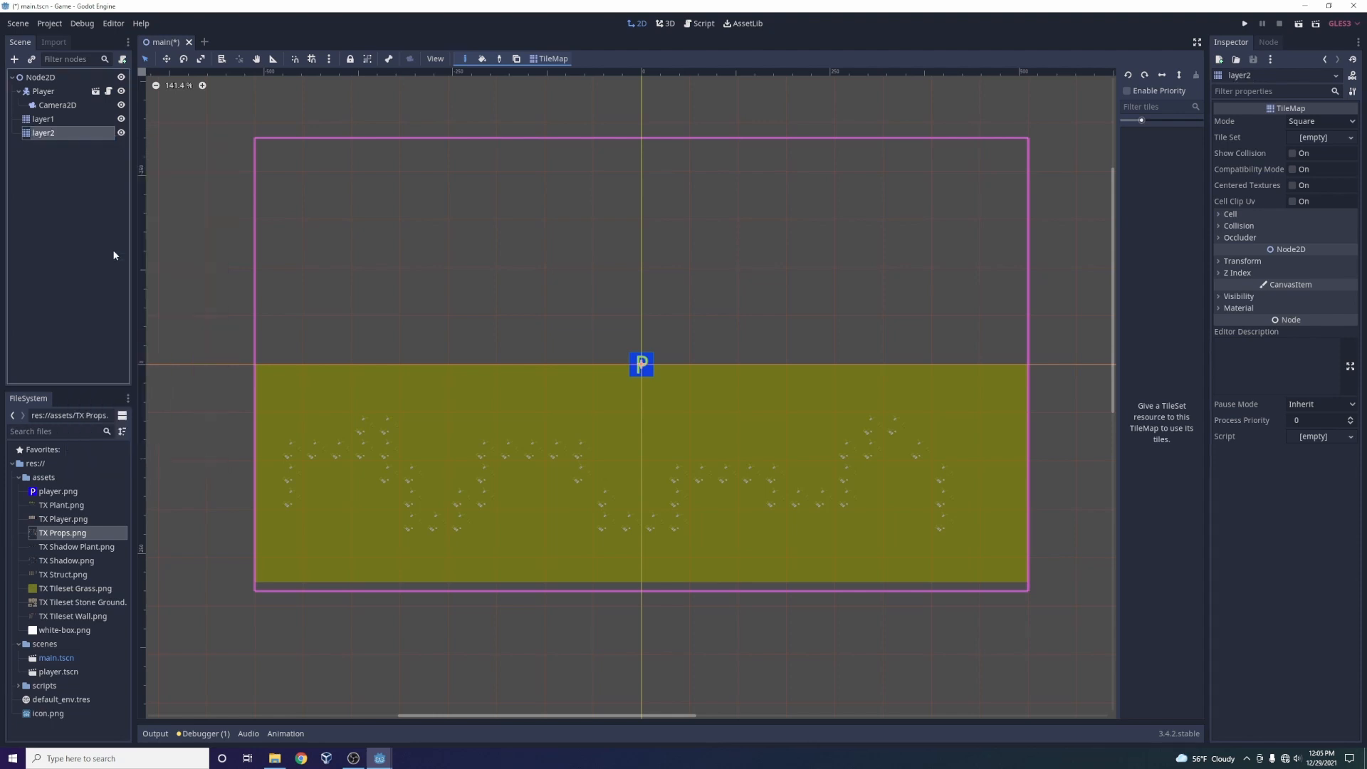
Set layer2's Z Index to -90.
left_click(59, 134)
left_click(56, 141)
left_click(57, 137)
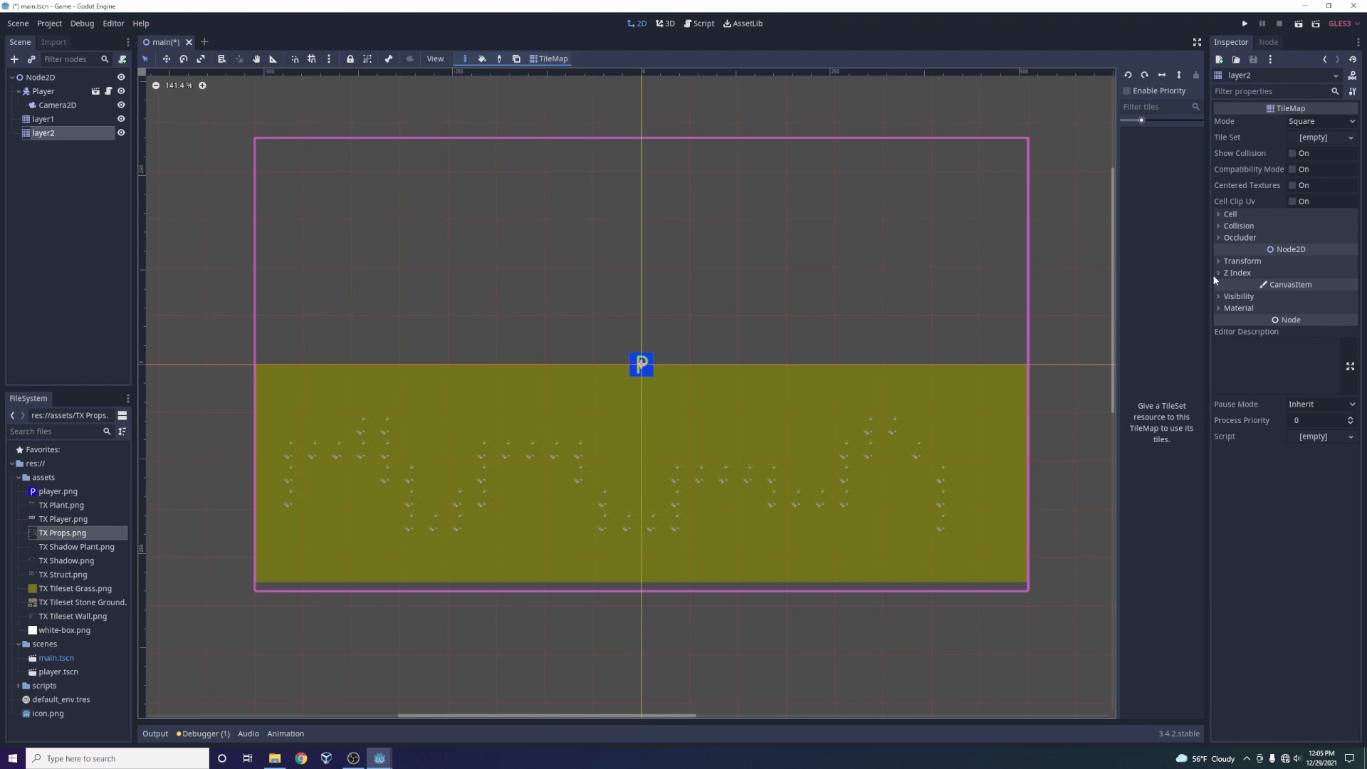
left_click(1238, 273)
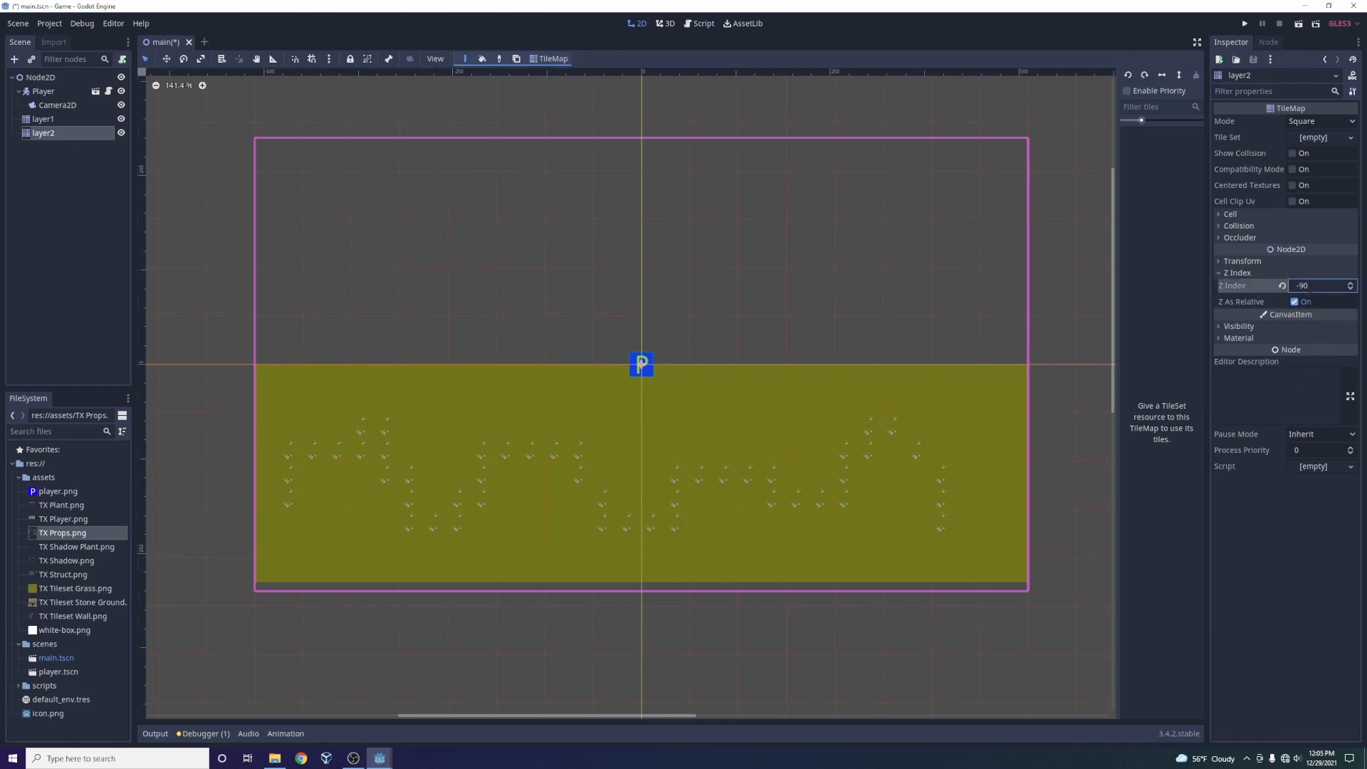
key("Return")
Check layer1's Z Index and set layer2's Z Index to -98.
left_click(62, 118)
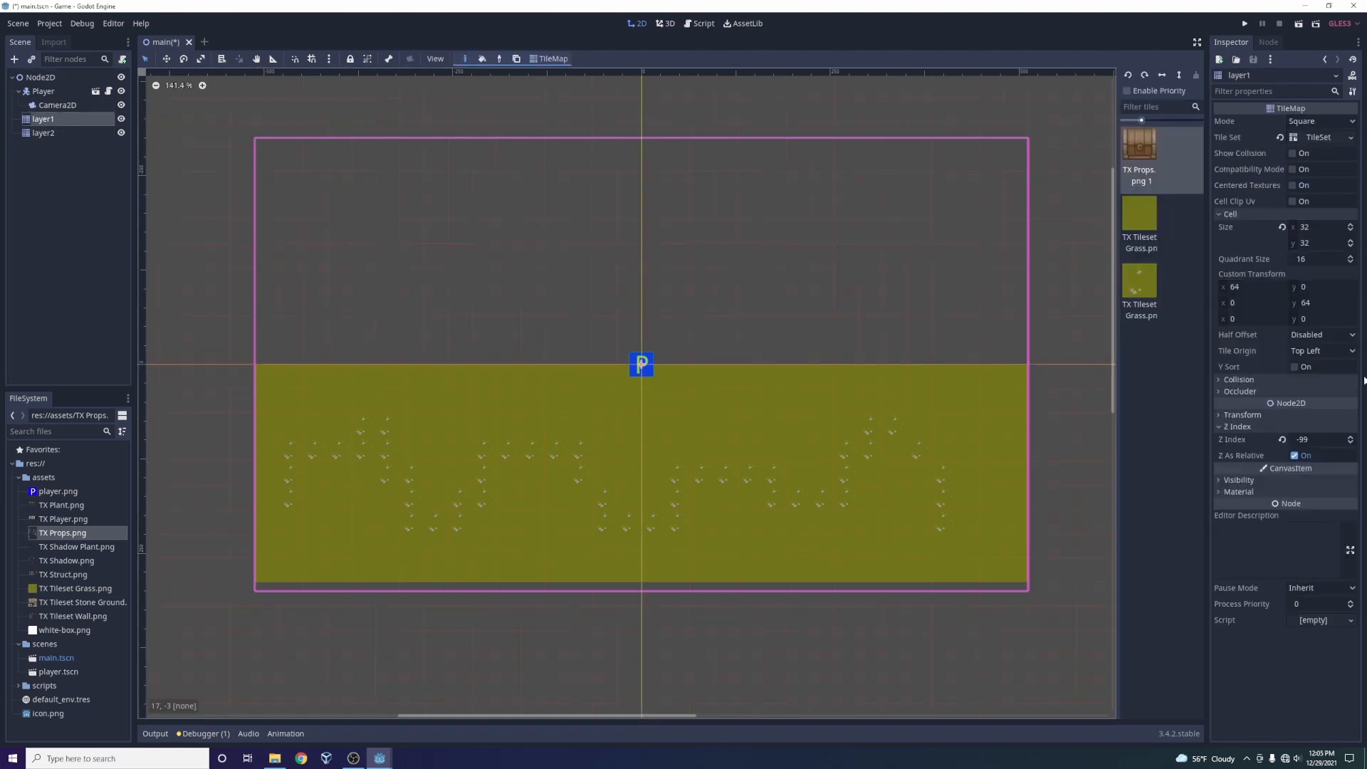
left_click(45, 134)
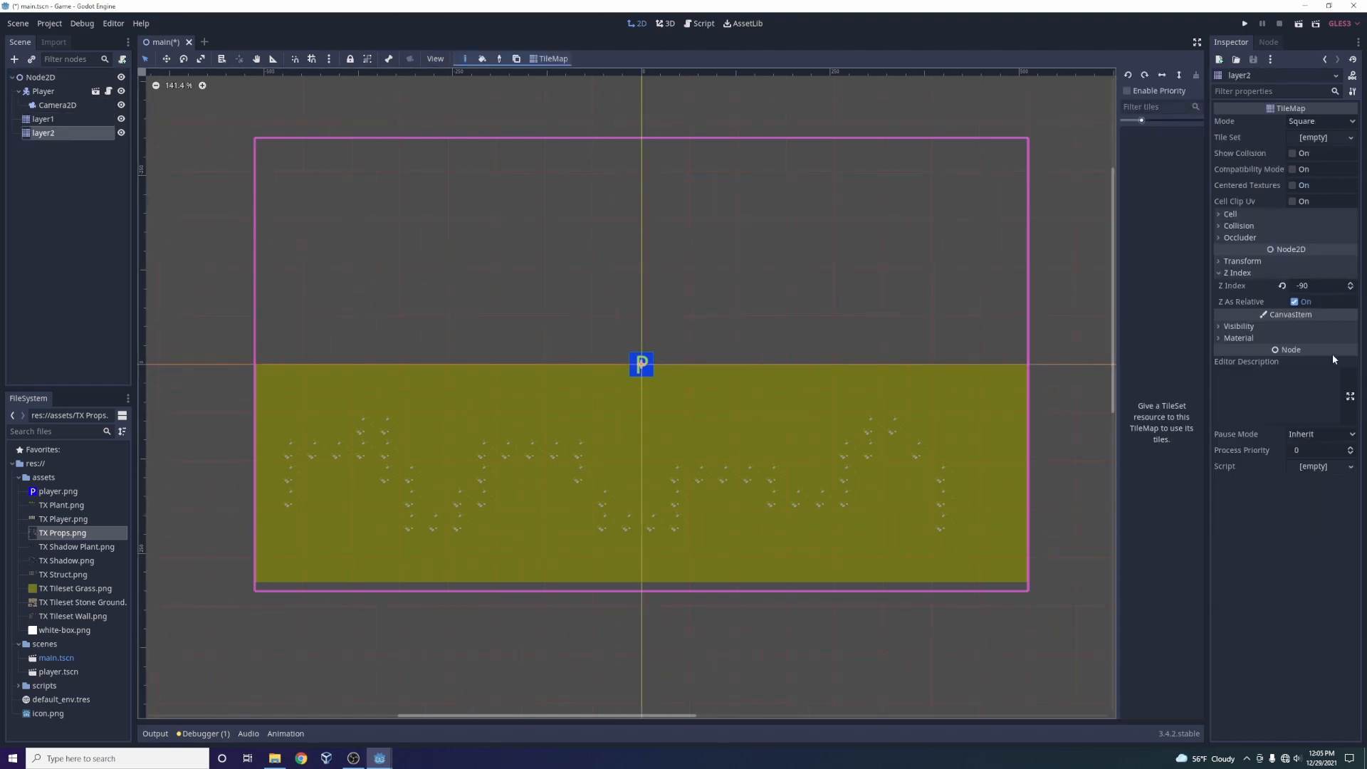
type("-")
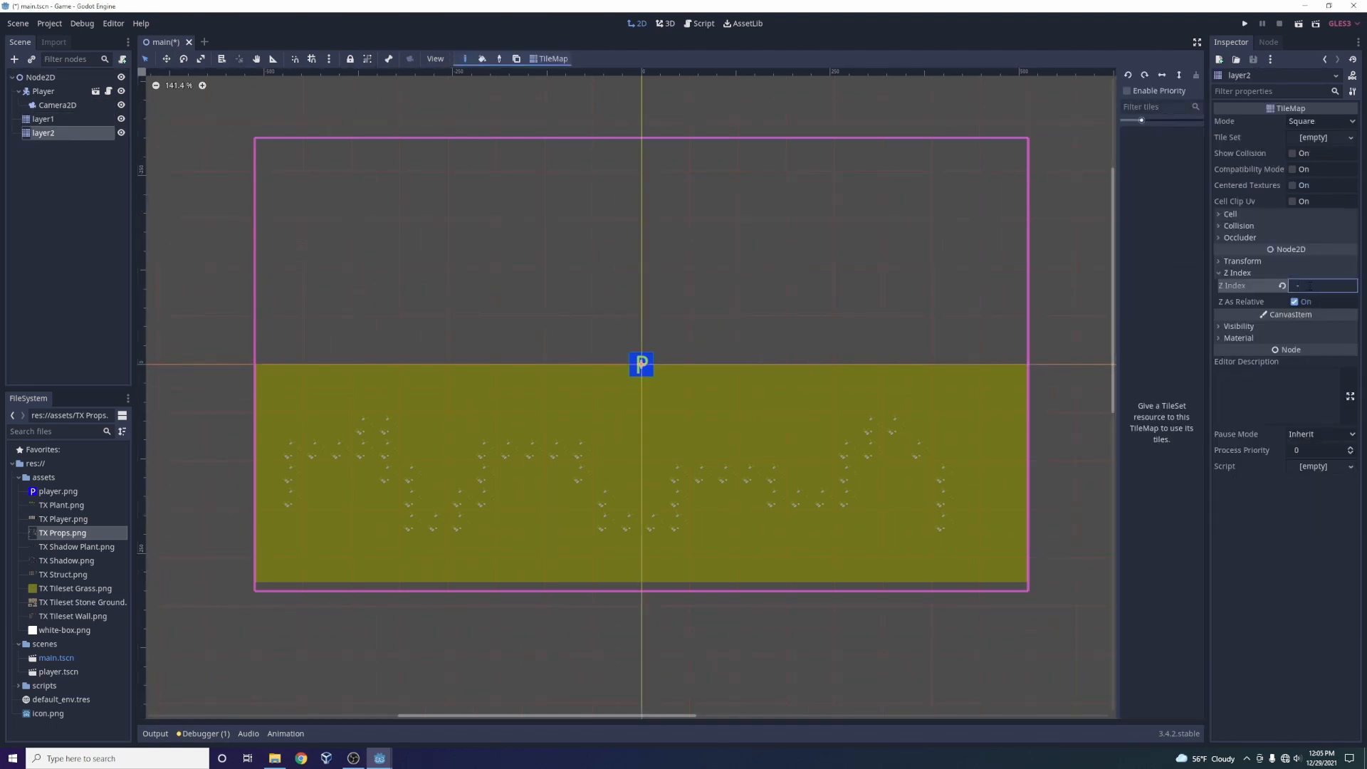
key("Return")
Create a new TileSet for layer2 and add the TX Props.png texture from the assets folder to it.
scroll(734, 600, "up", 3)
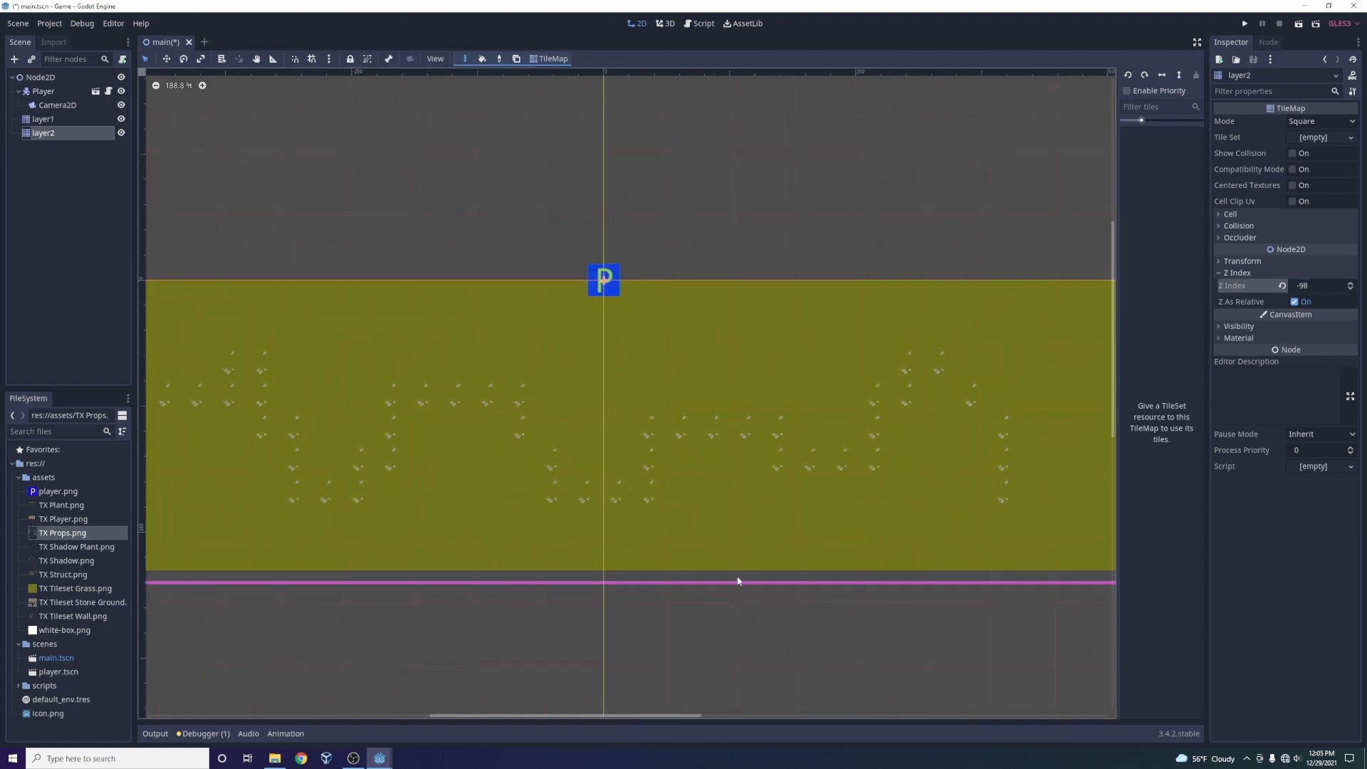
scroll(734, 600, "down", 2)
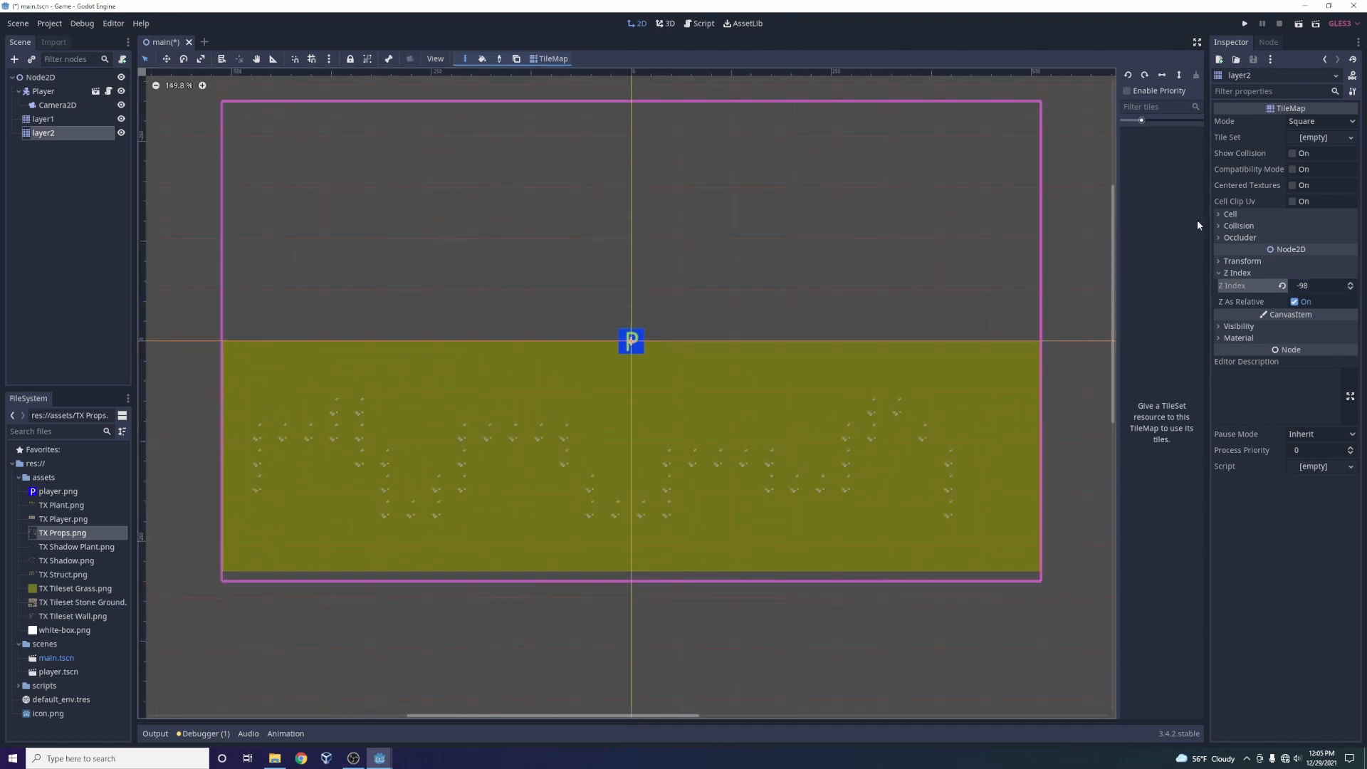
left_click(1338, 140)
left_click(1317, 154)
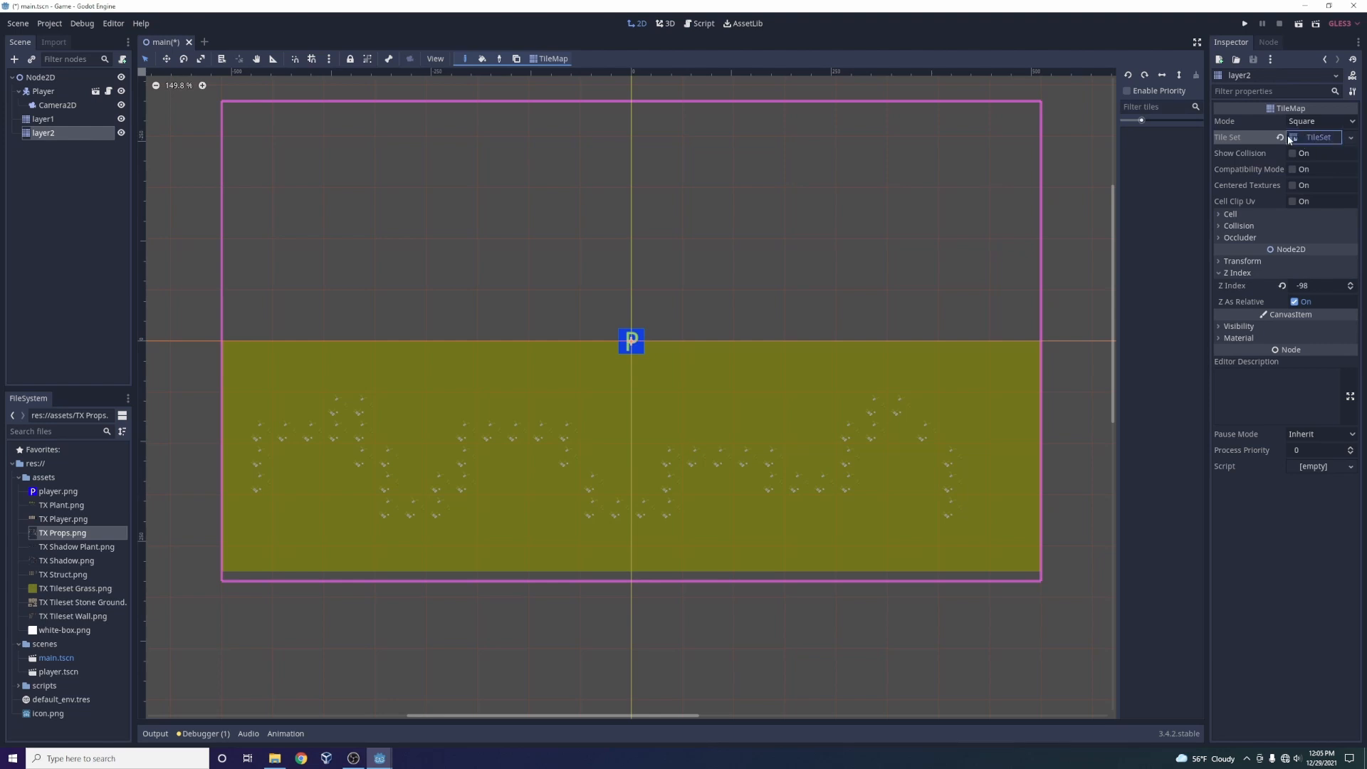
left_click(1292, 135)
left_click_drag(57, 534, 192, 517)
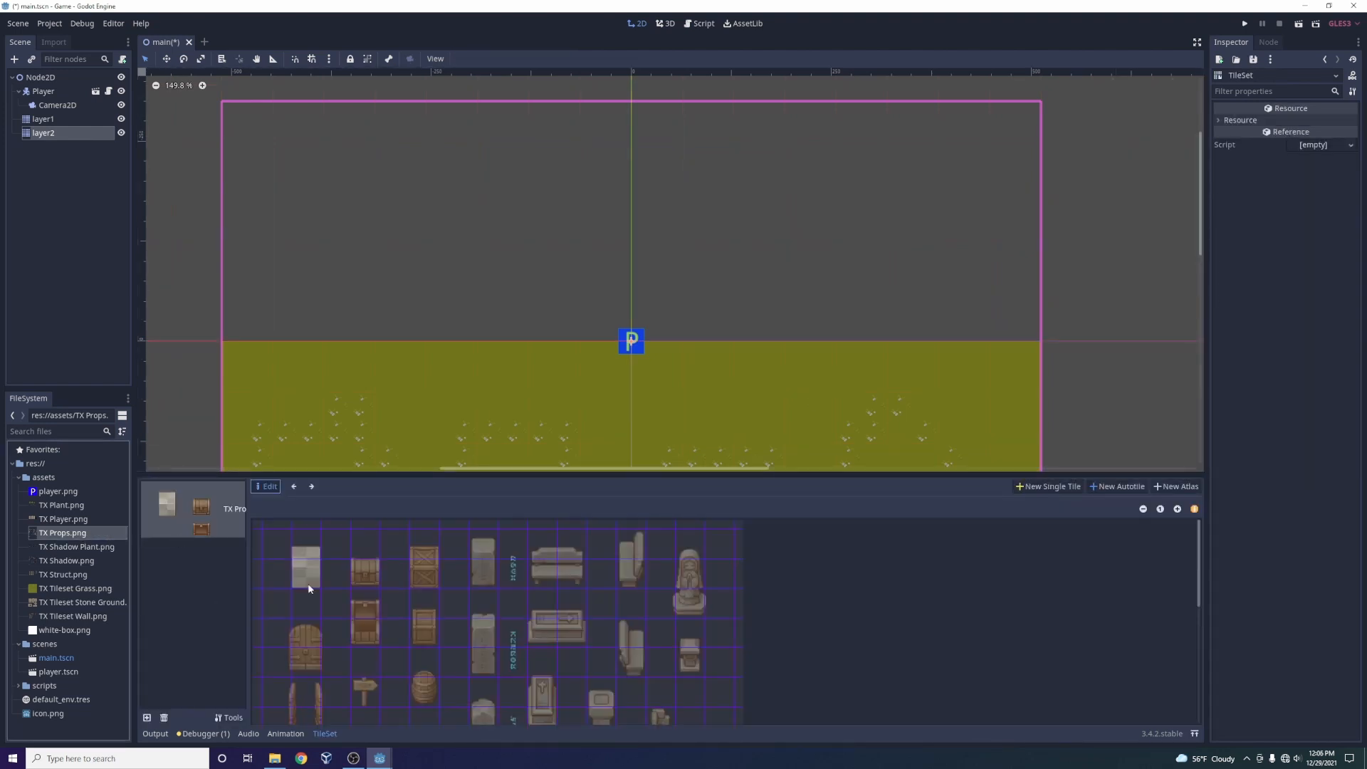
Create a single tile from the closed chest in TX Props.png and return to the layer2 node.
left_click(1050, 486)
left_click_drag(352, 578, 379, 605)
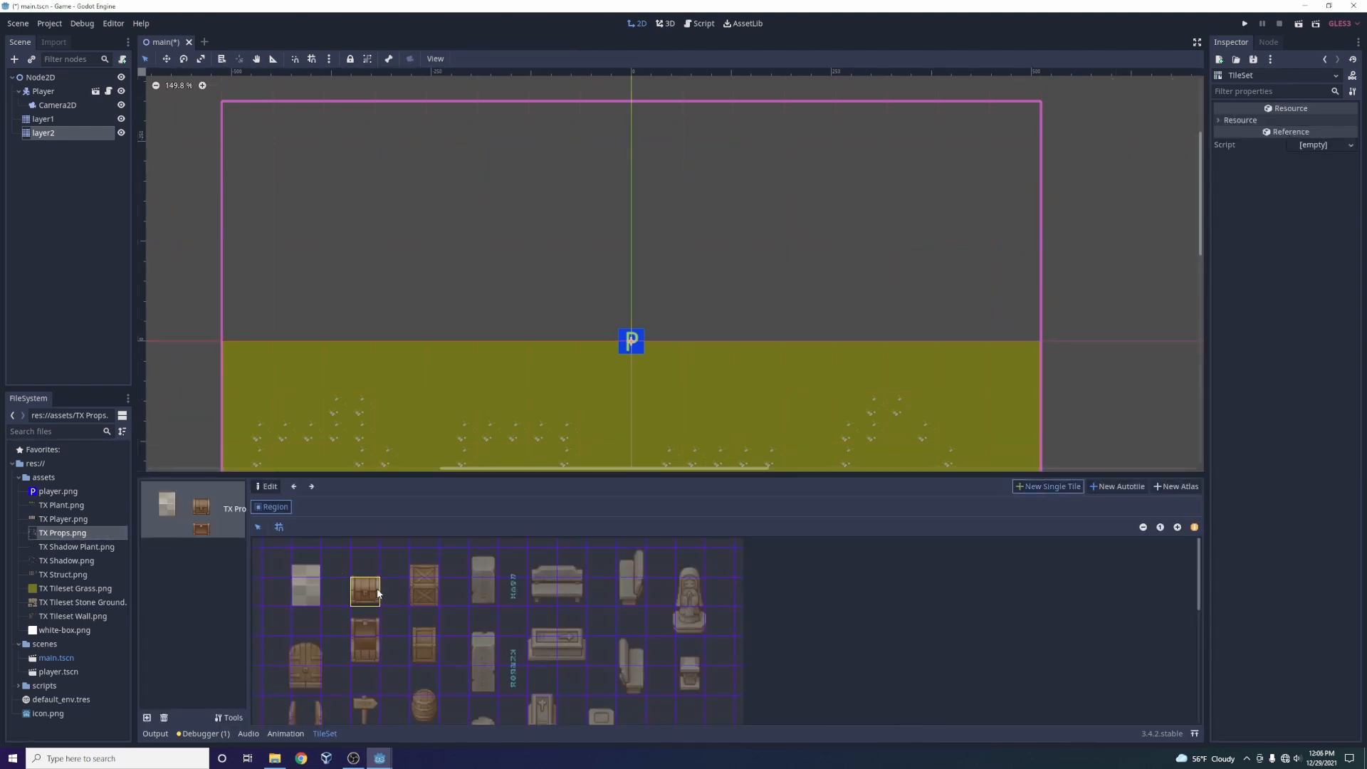
left_click(73, 132)
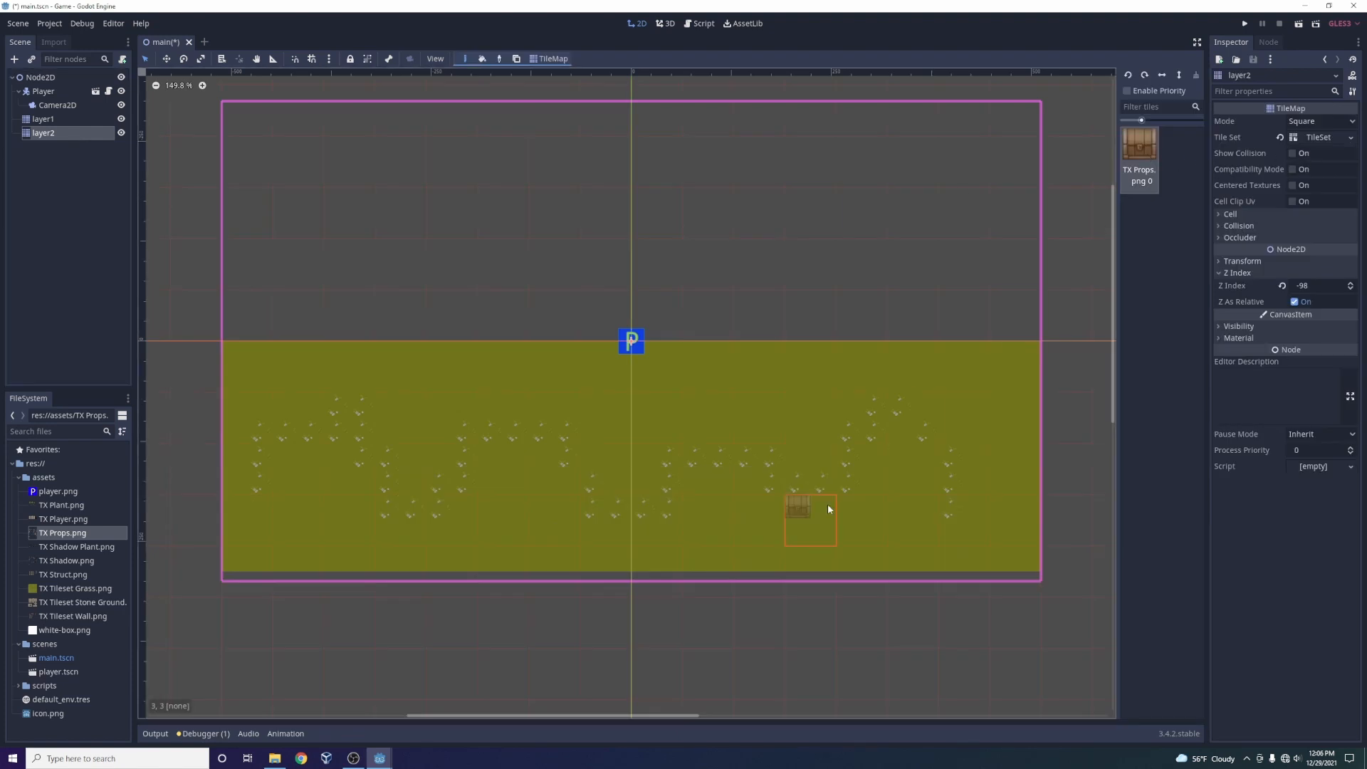
Set layer2's cell size to 32 by 32 and place one chest tile on the grass above the flower trail's right end.
left_click(1233, 212)
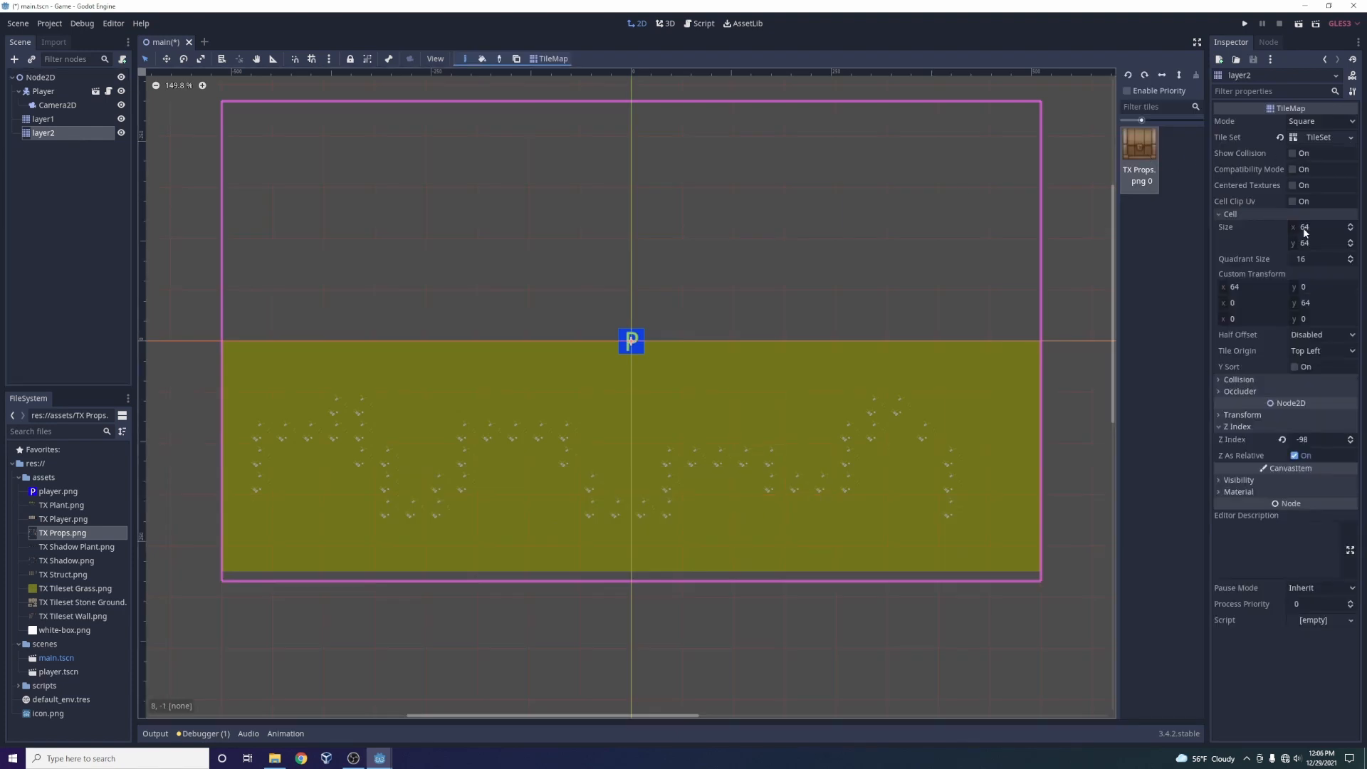
left_click(1316, 241)
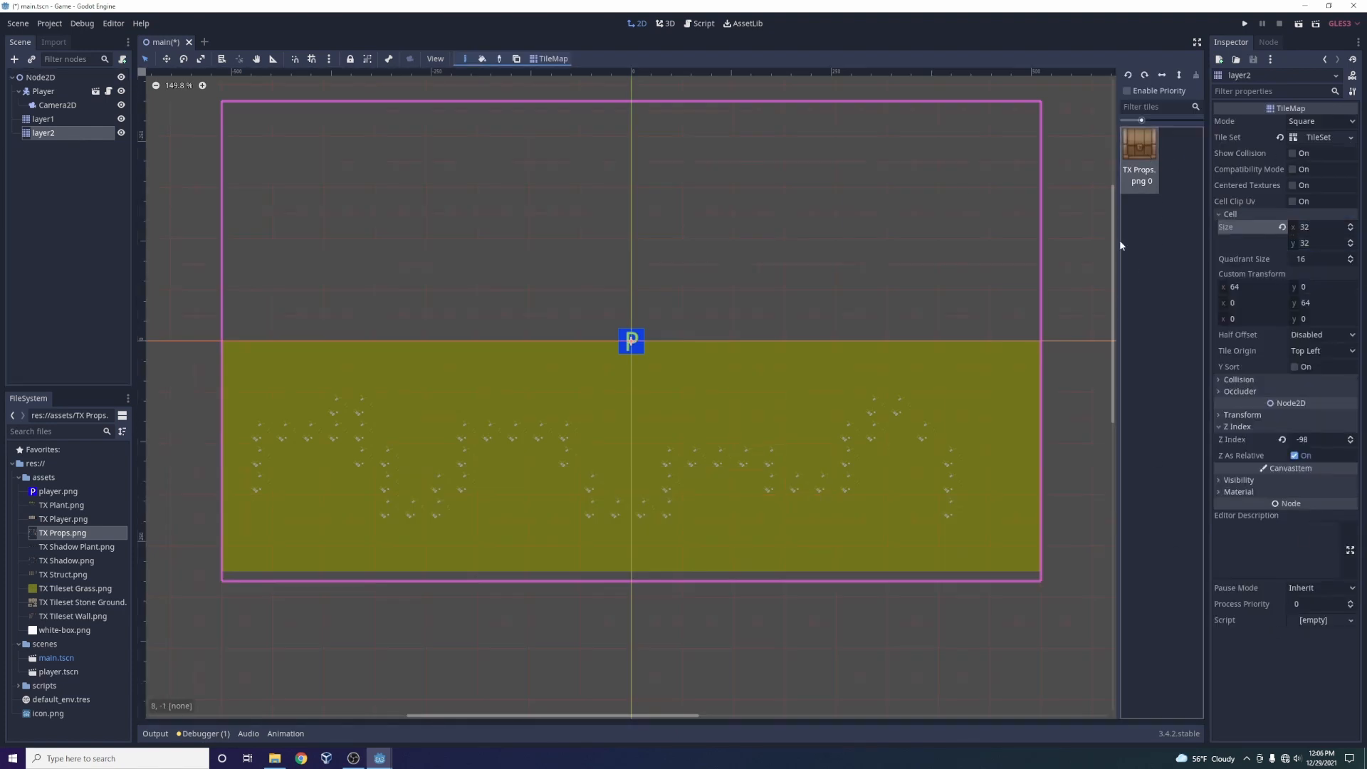
left_click(951, 378)
scroll(947, 373, "up", 10)
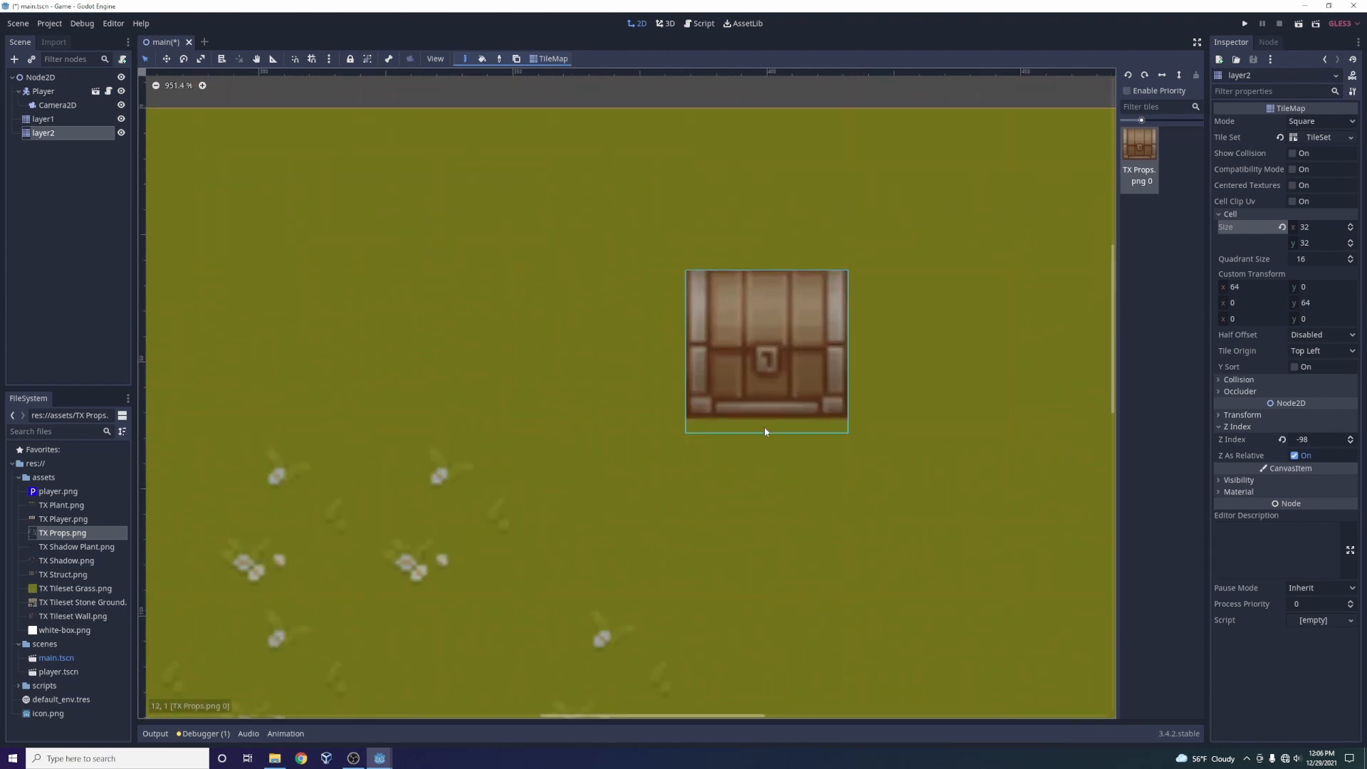
scroll(749, 370, "down", 3)
scroll(749, 370, "down", 8)
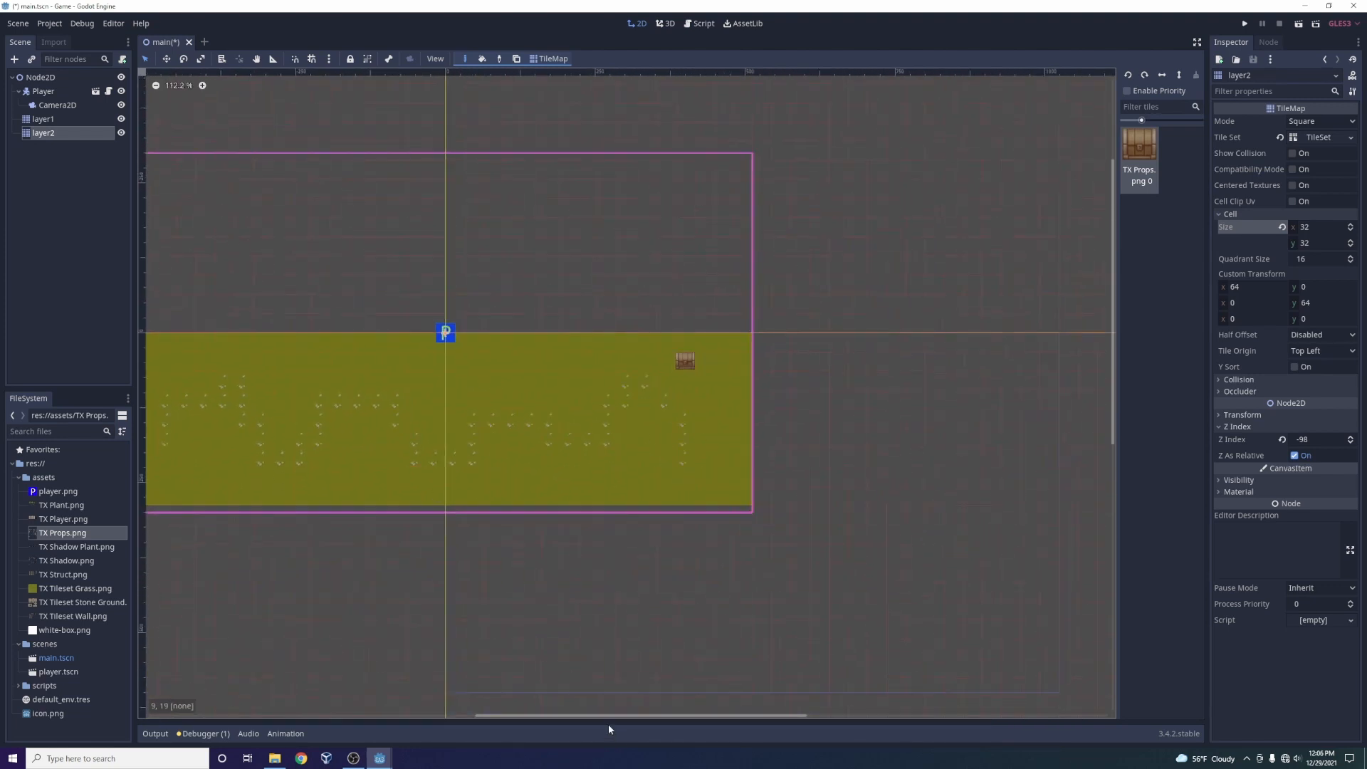
left_click_drag(607, 715, 529, 695)
scroll(550, 240, "up", 1)
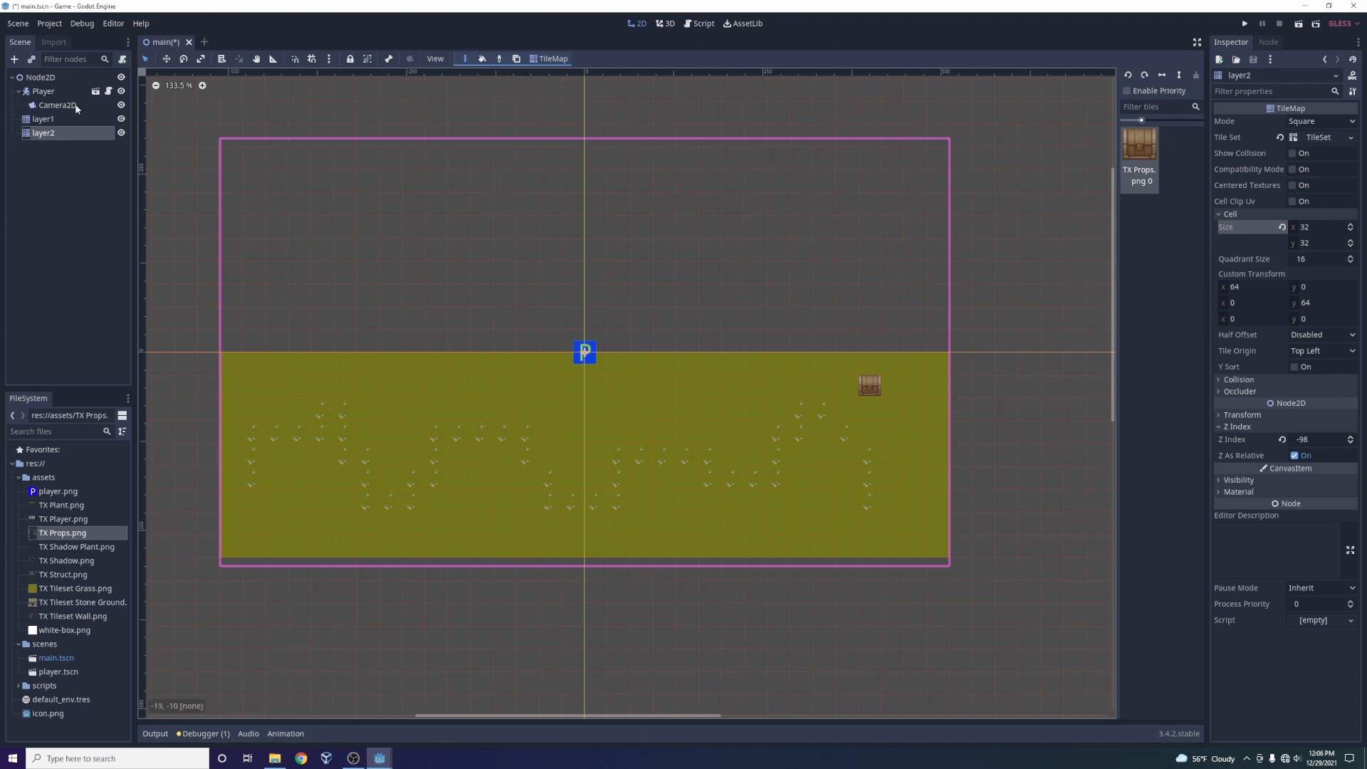
On layer1, paint an eight-tile plain grass row above the grass area and an eleven-tile row of flowered grass picked from the trail beneath it.
left_click(50, 119)
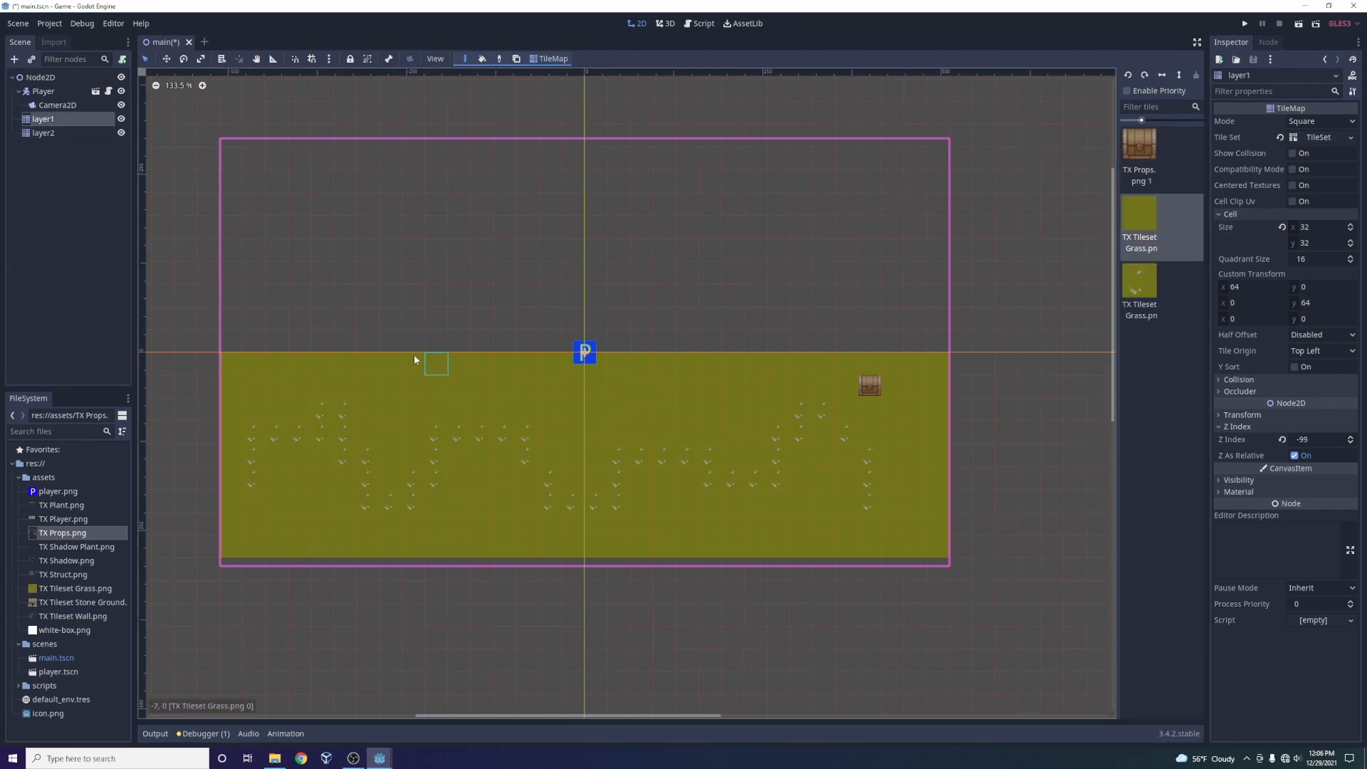
left_click_drag(482, 322, 318, 316)
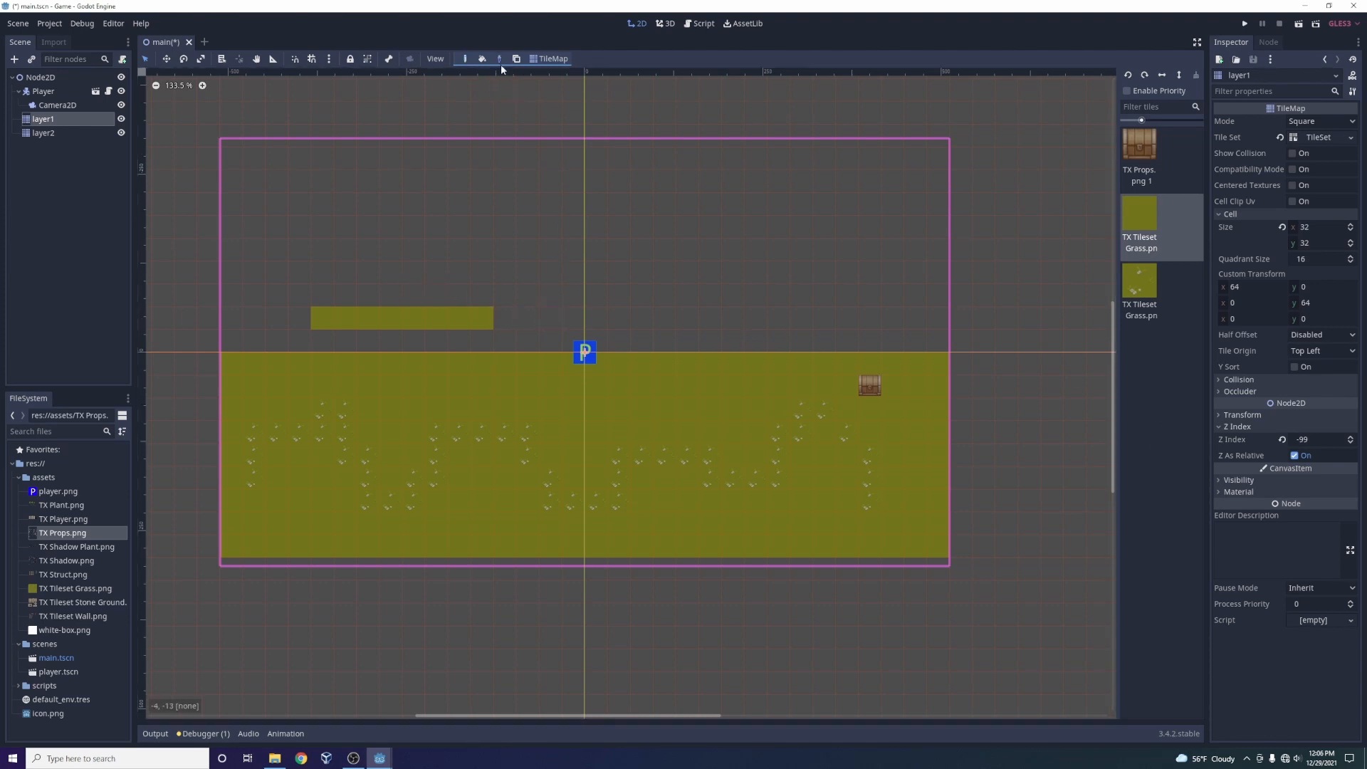
left_click(484, 439, "ctrl")
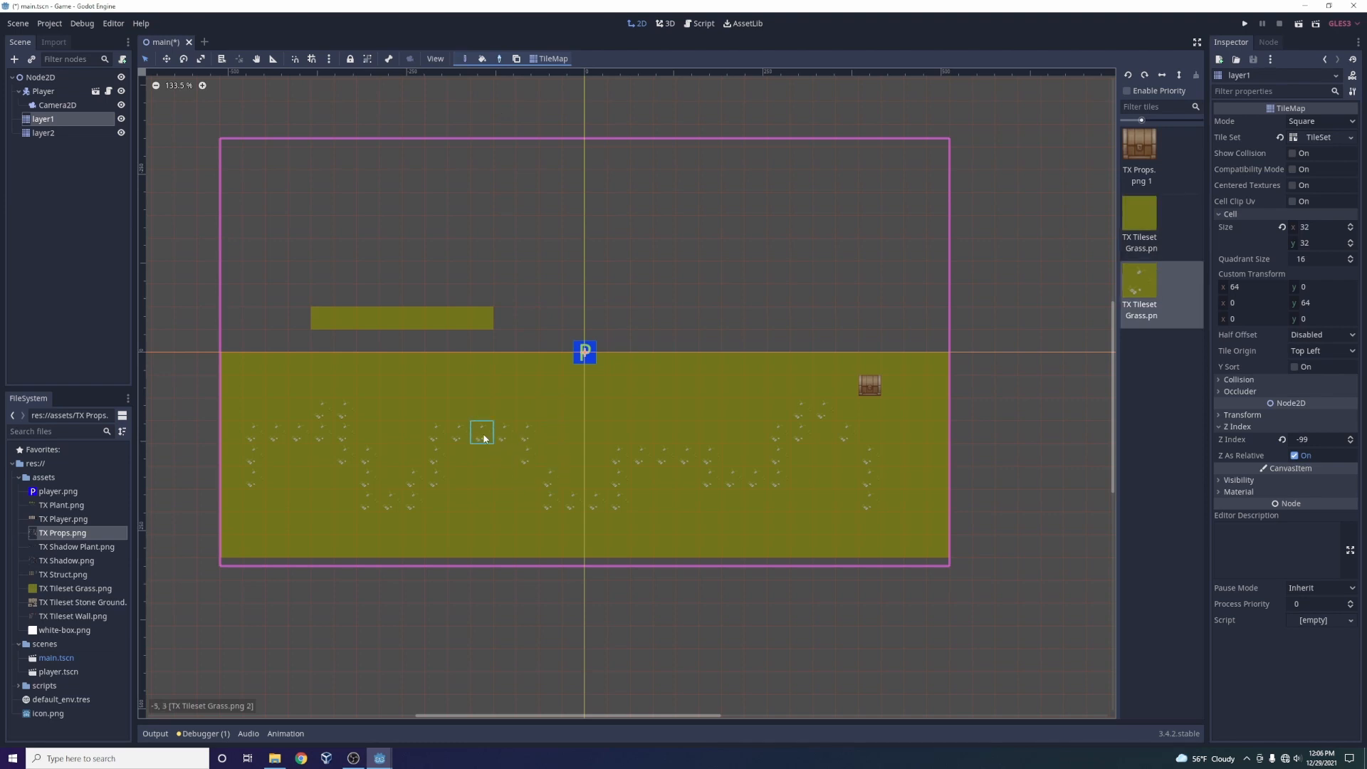
left_click_drag(506, 340, 275, 342)
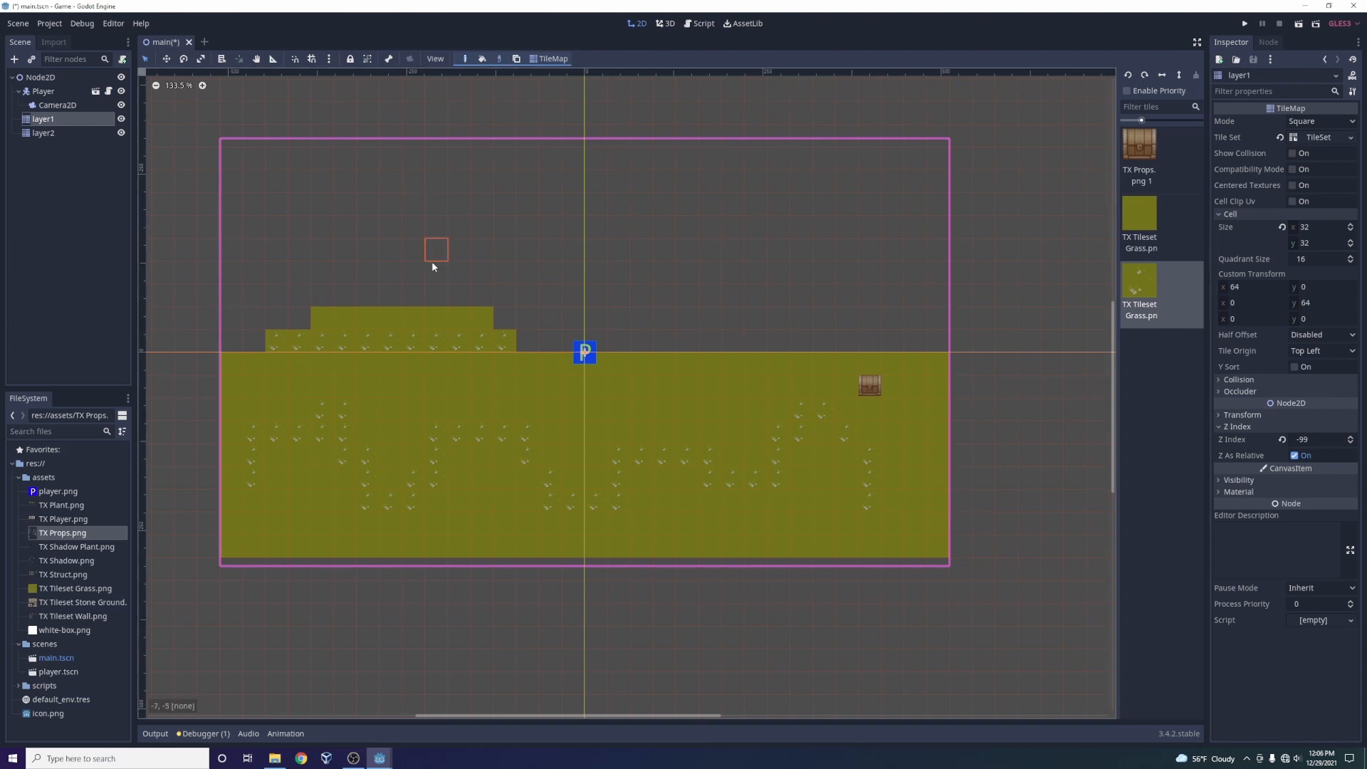
Pick the plain grass tile from the upper row on layer1 and paint it over the new flowered row.
left_click(436, 317, "ctrl")
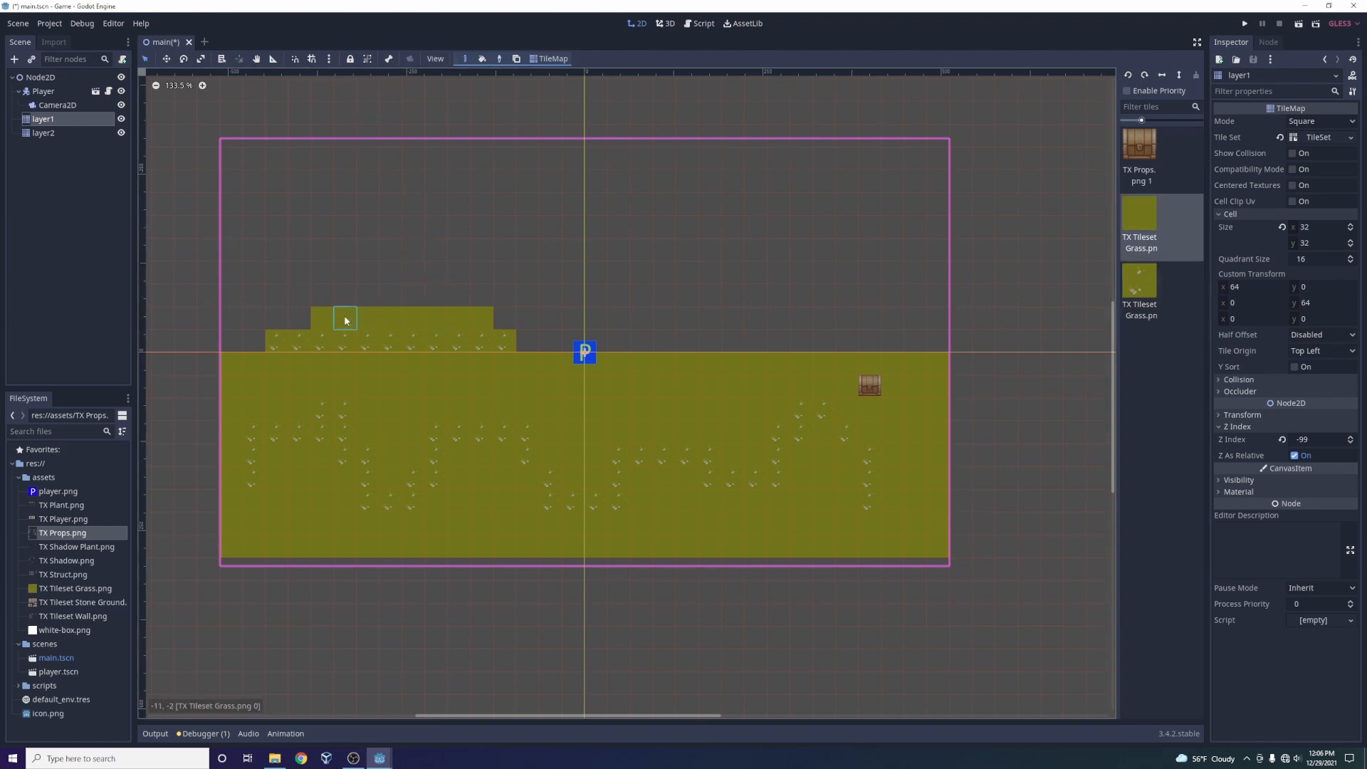
left_click_drag(505, 341, 283, 342)
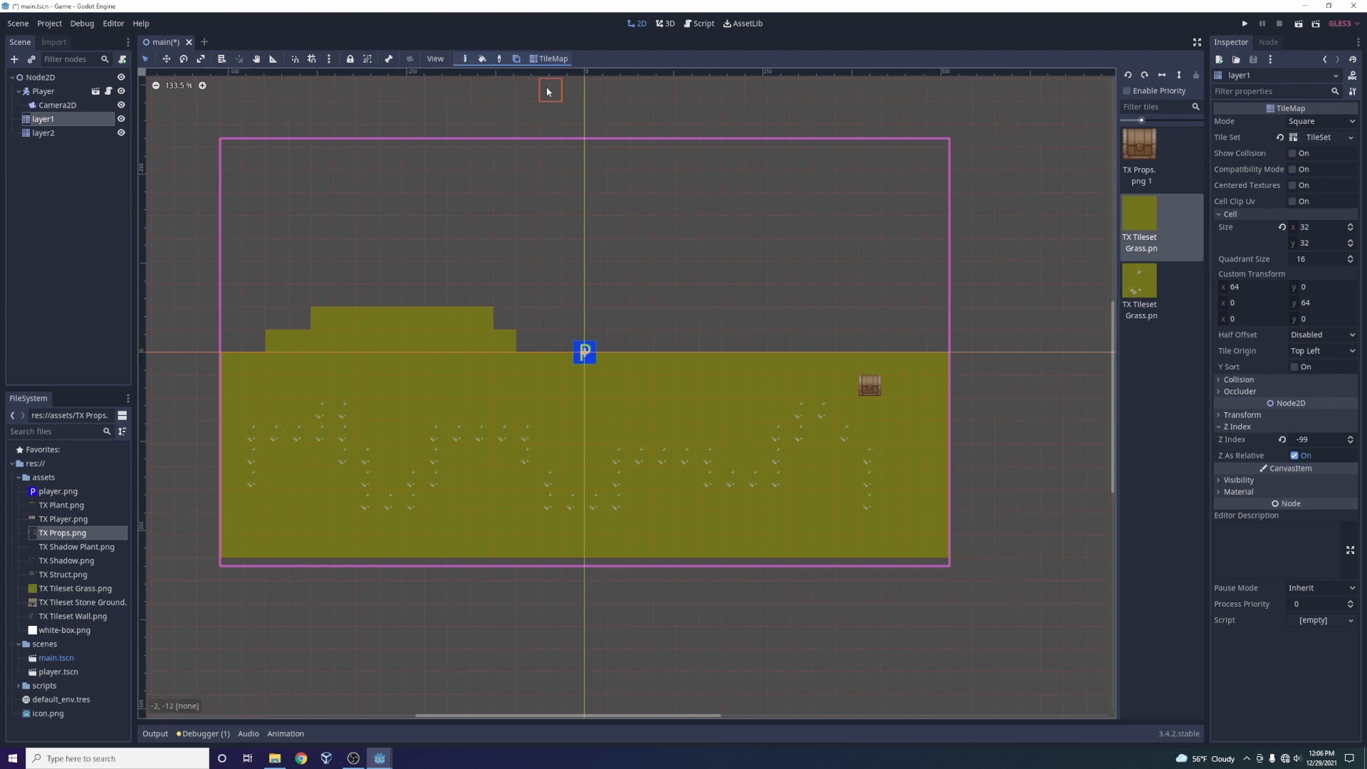
Copy layer1's full grass block beneath the horizontal axis and paste it directly above, aligned with the same left and right edges.
mouse_move(939, 547)
left_mouse_down("ctrl+shift")
mouse_move(317, 452)
mouse_move(235, 364)
left_mouse_up("ctrl+shift")
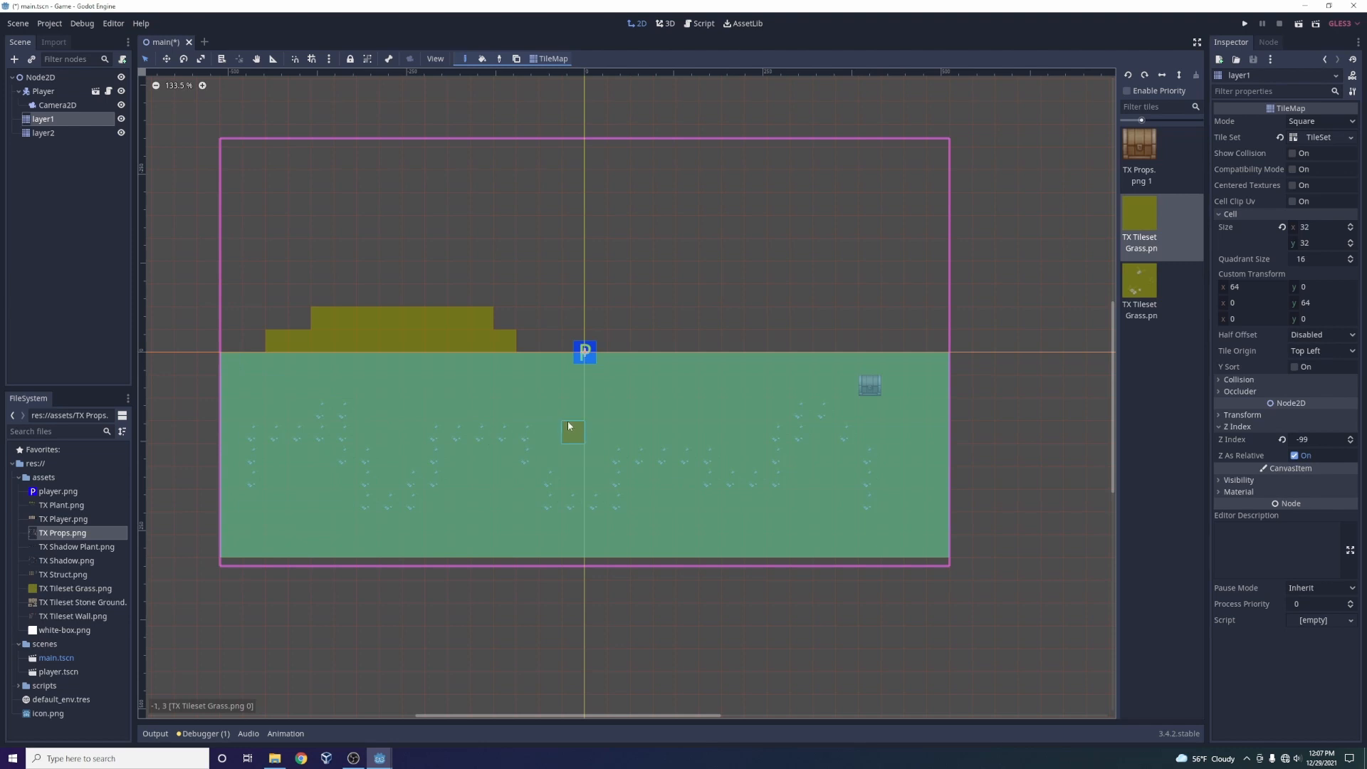
key("ctrl+c")
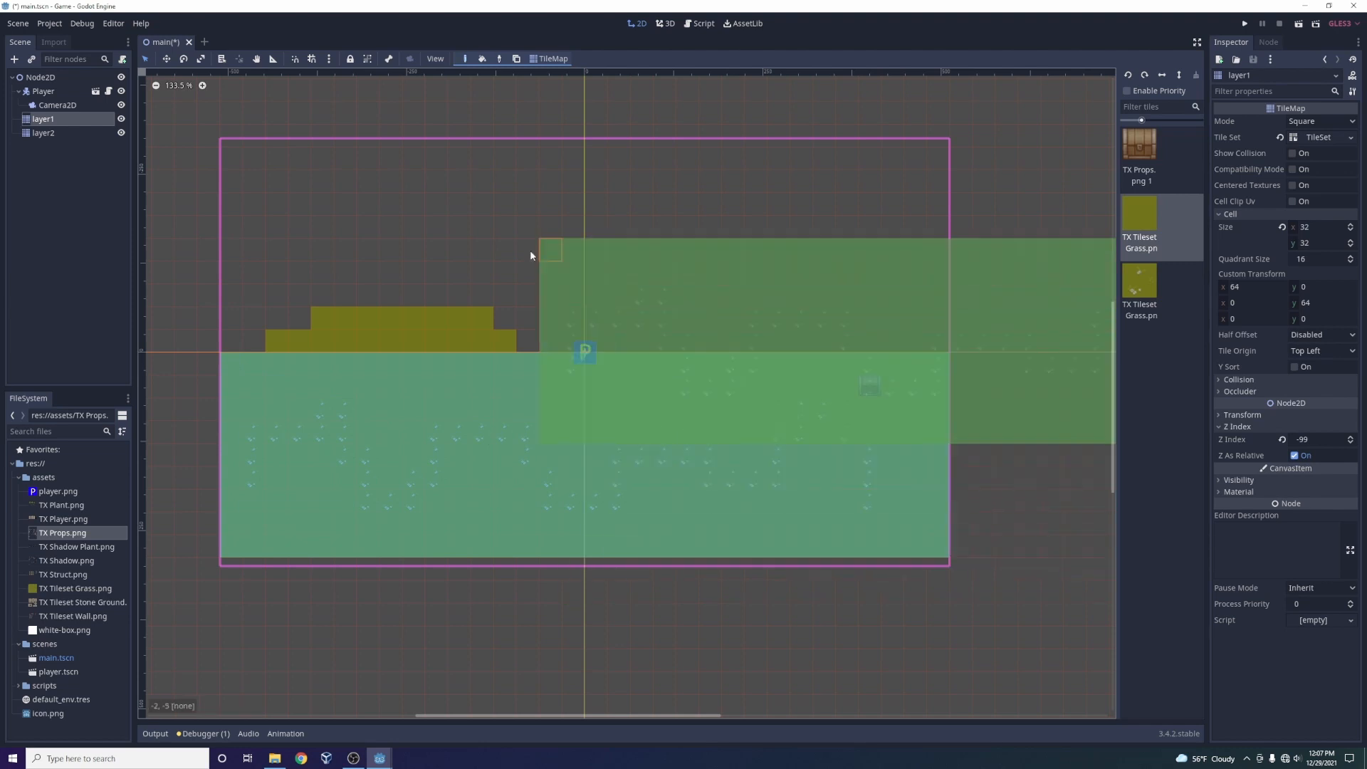
left_click(245, 167)
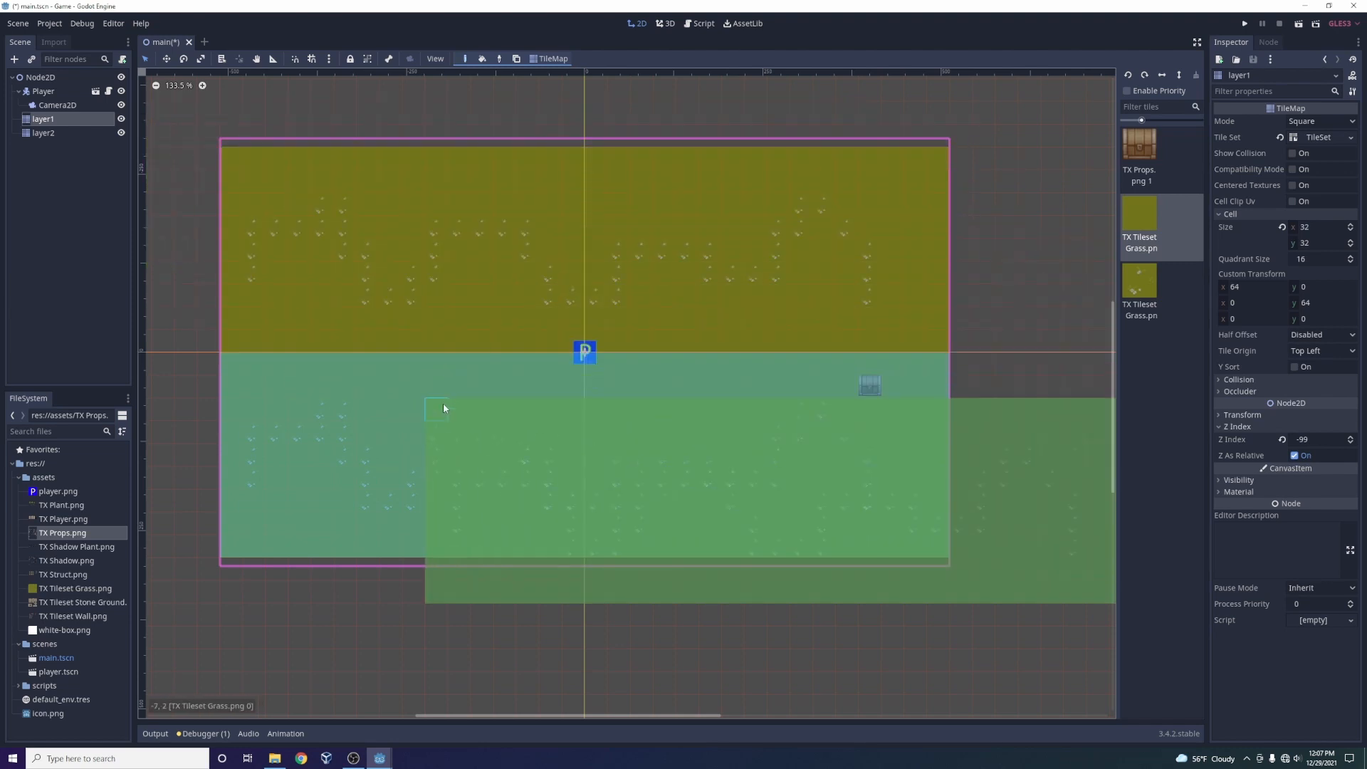
left_click(517, 59)
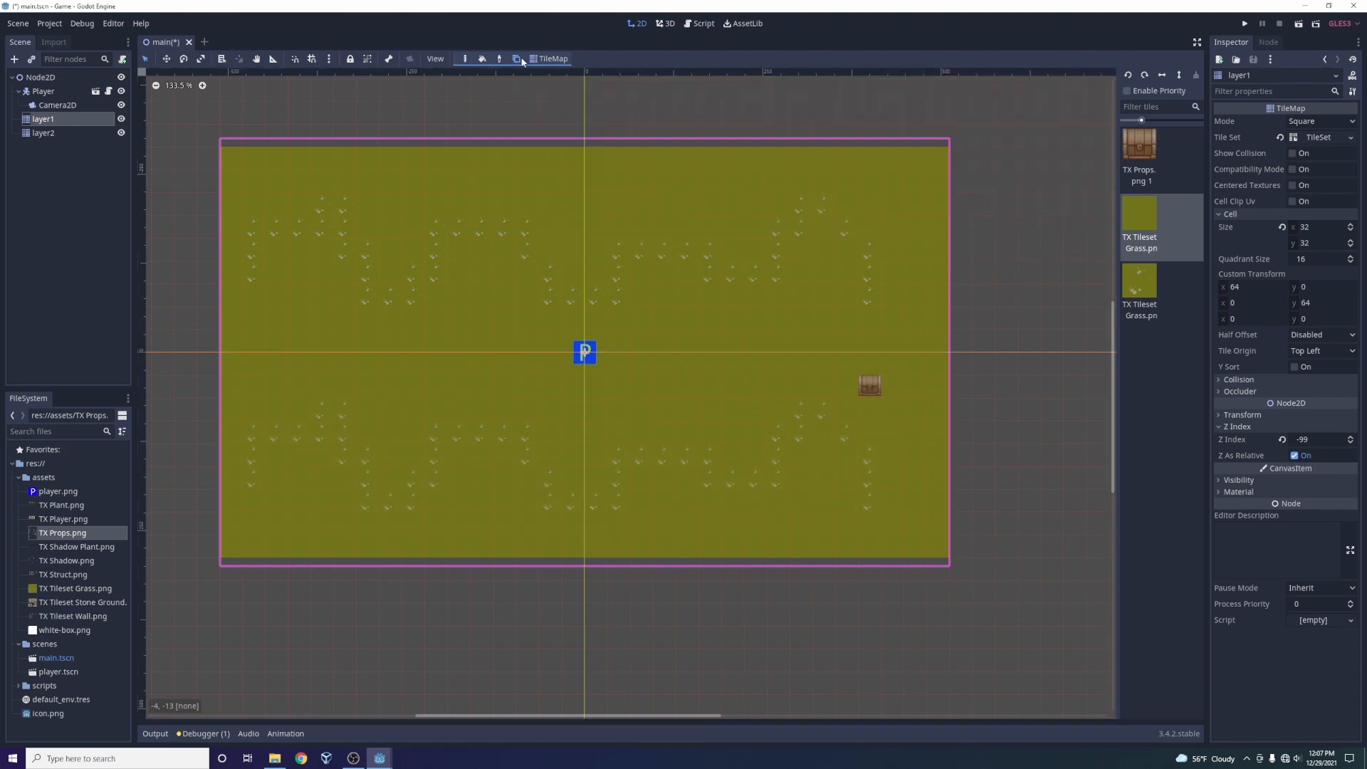
left_click(467, 63)
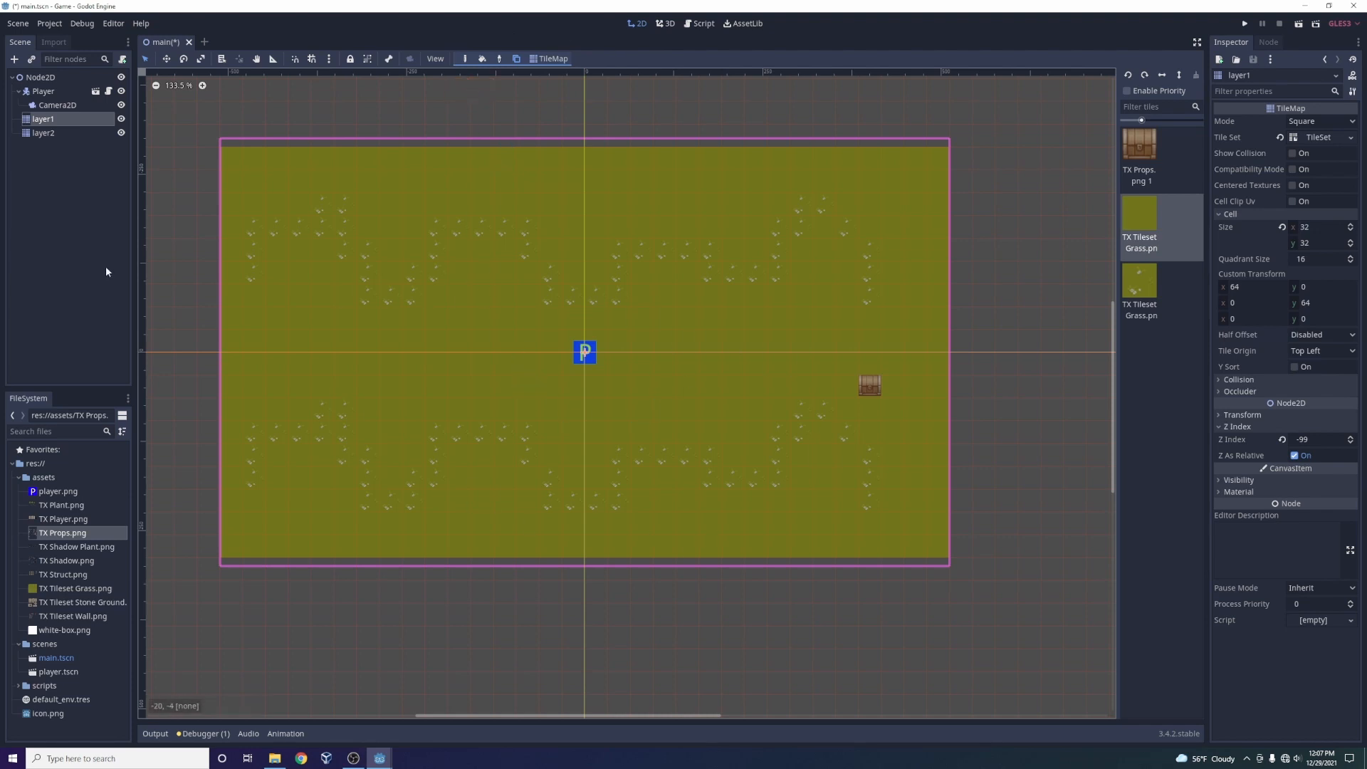
Examine the painted tile map up close around the chest and as a whole within the camera frame.
scroll(847, 297, "up", 10)
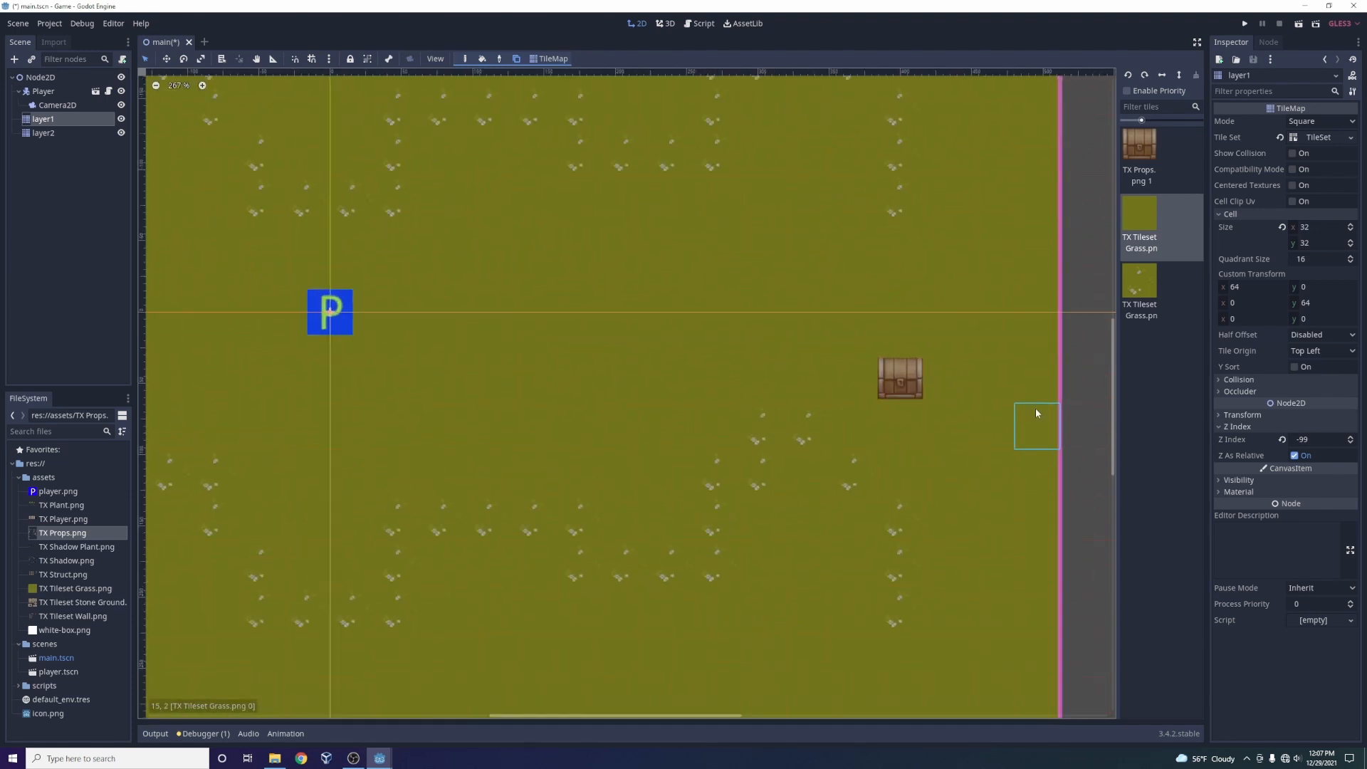
scroll(973, 371, "up", 3)
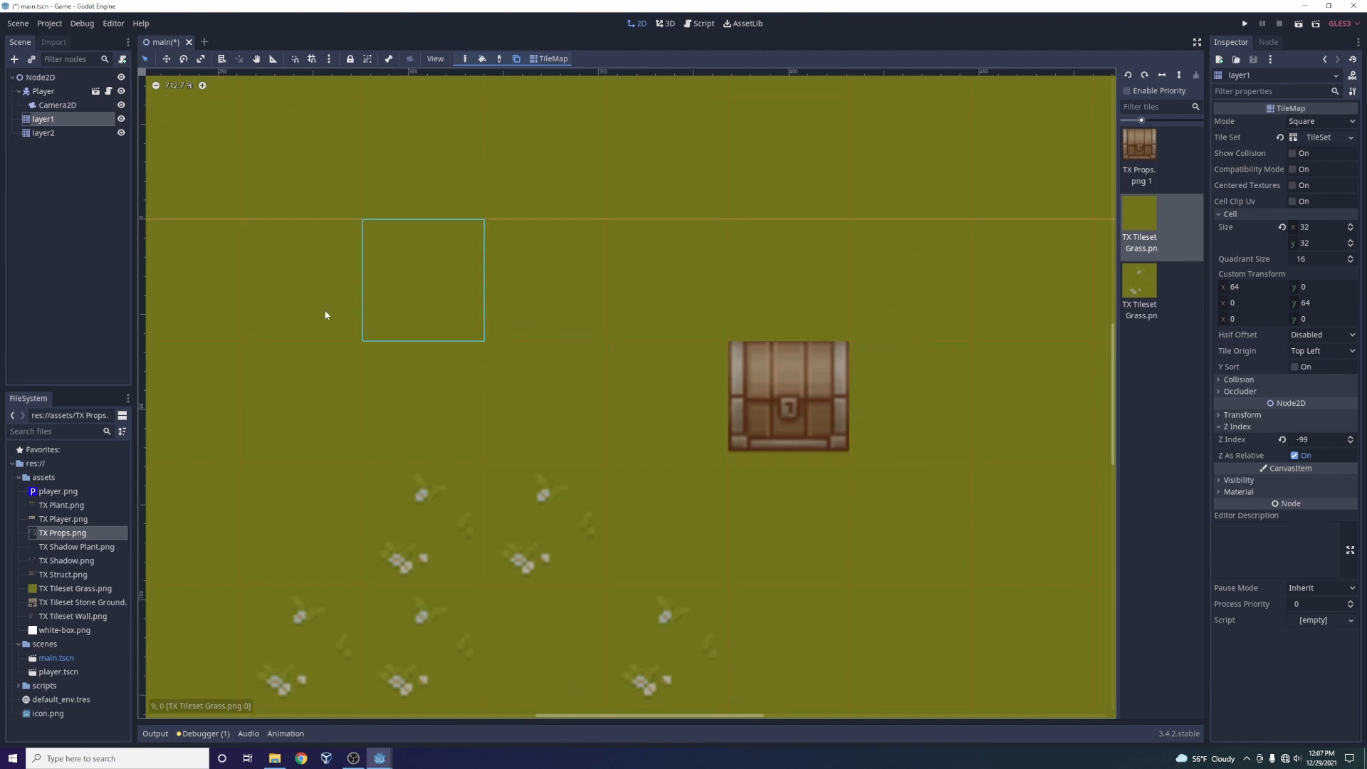
scroll(287, 293, "down", 7)
scroll(288, 293, "down", 6)
left_click_drag(626, 723, 449, 697)
scroll(502, 247, "down", 3)
scroll(601, 101, "down", 1)
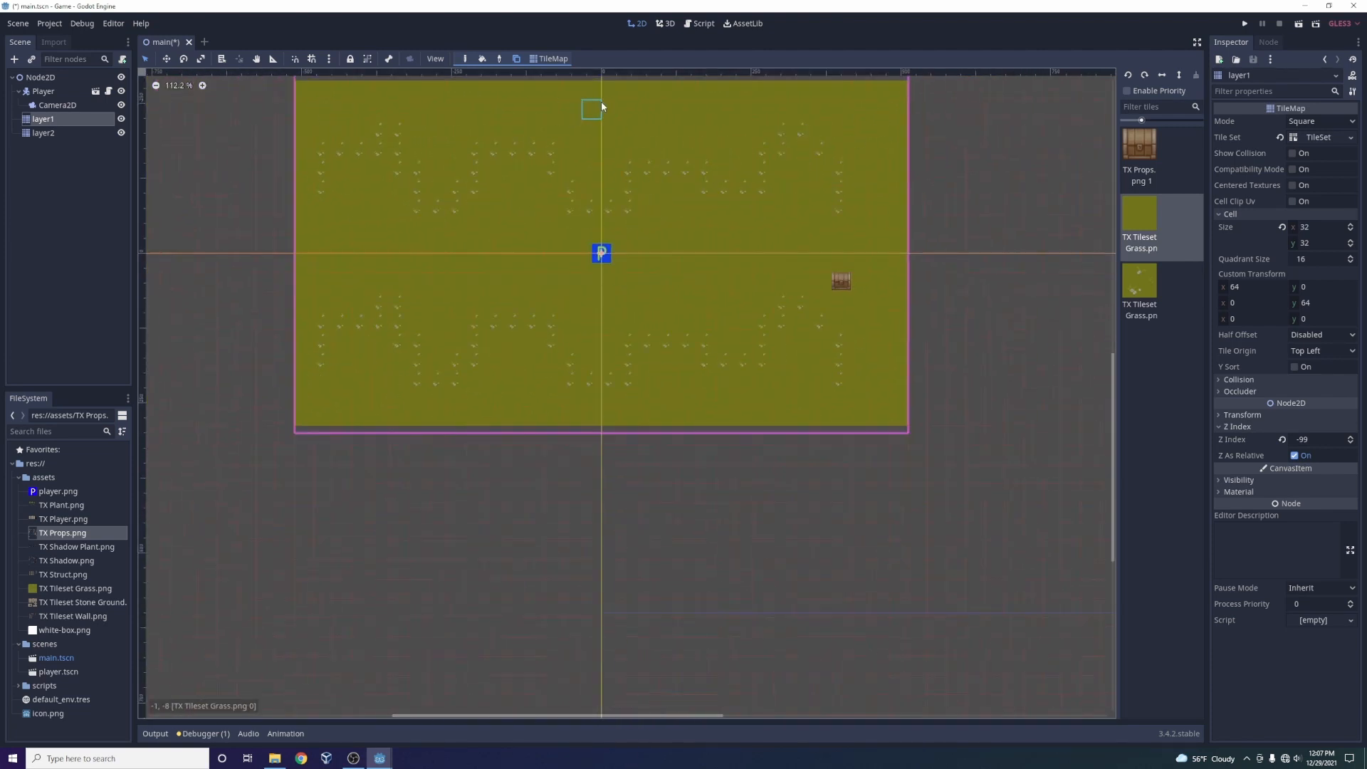
left_click_drag(1113, 428, 1117, 380)
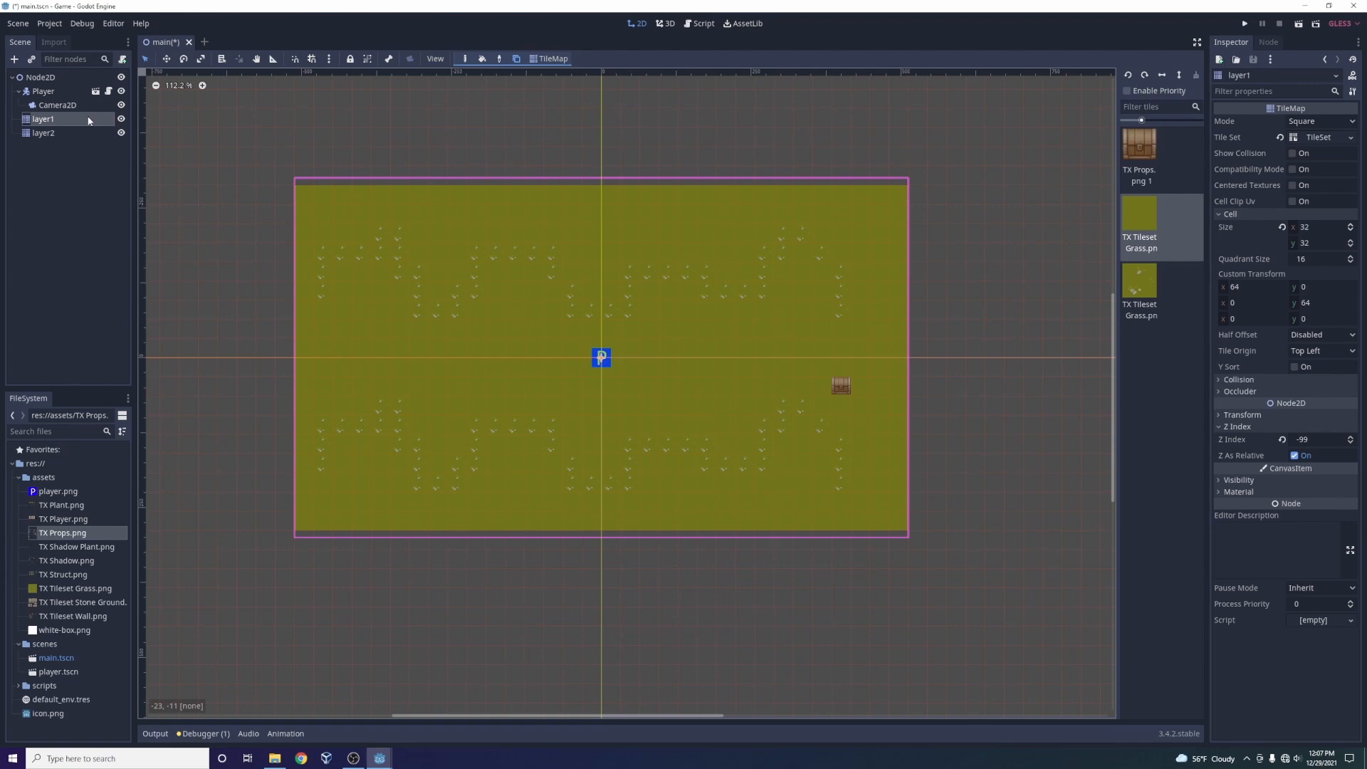
scroll(611, 413, "up", 2)
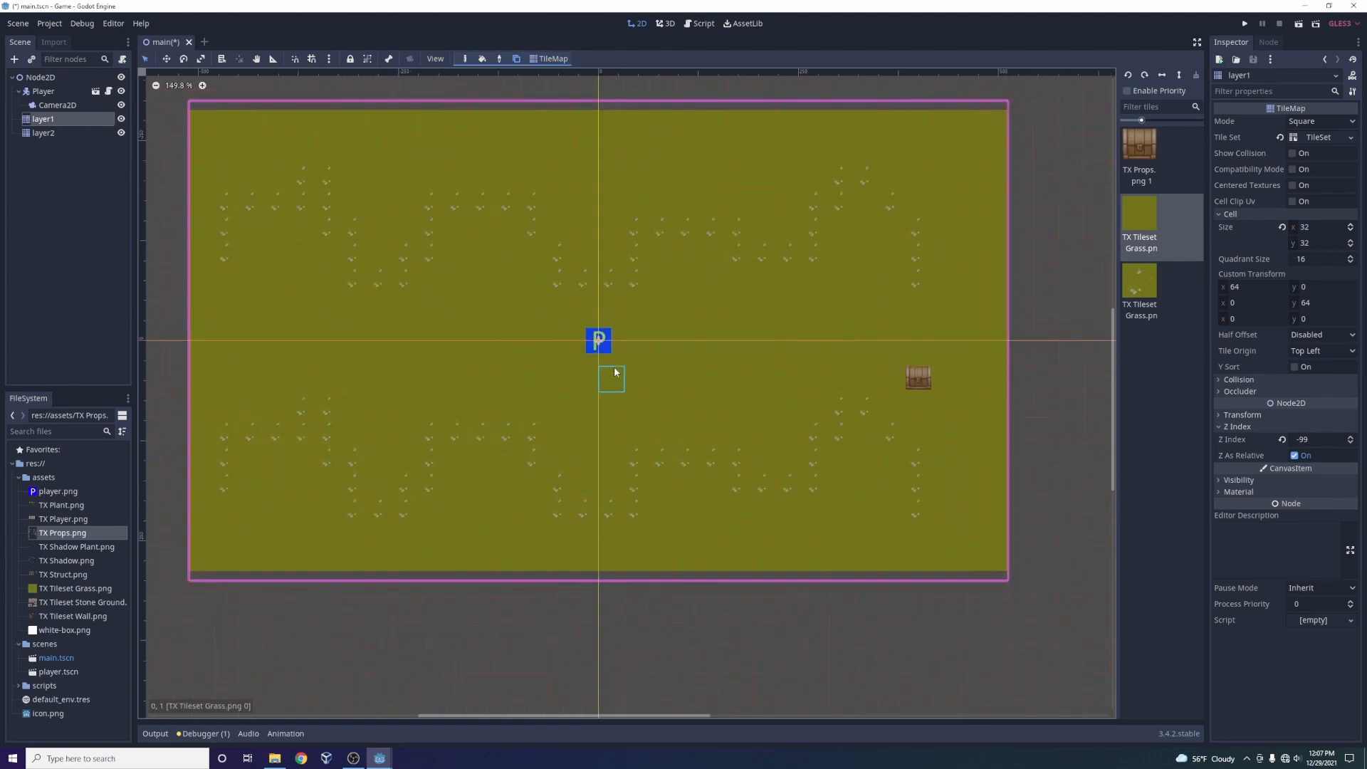
scroll(615, 368, "up", 2)
scroll(574, 292, "down", 3)
scroll(574, 114, "up", 1)
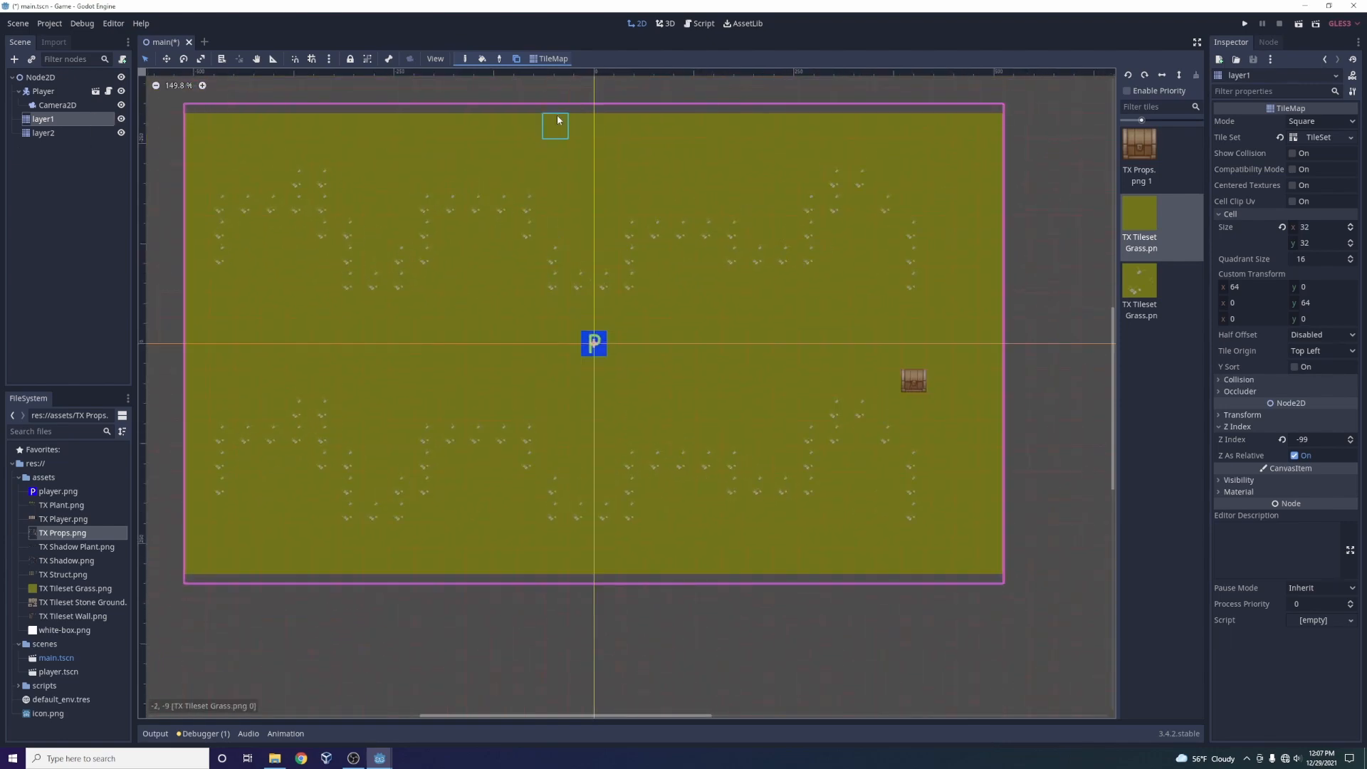
scroll(1114, 343, "up", 1)
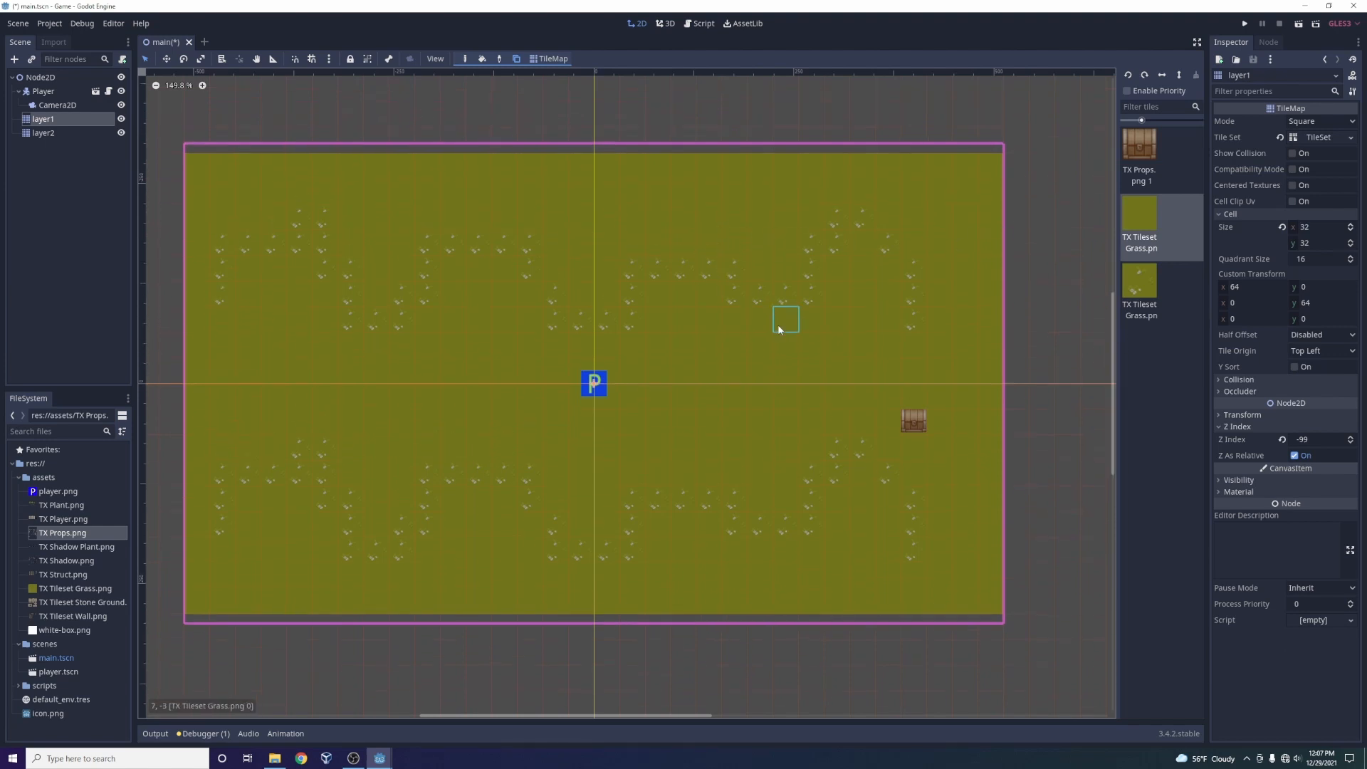
Create a new AnimatedTexture resource and set its number of frames to 2.
left_click(1219, 60)
left_click(578, 283)
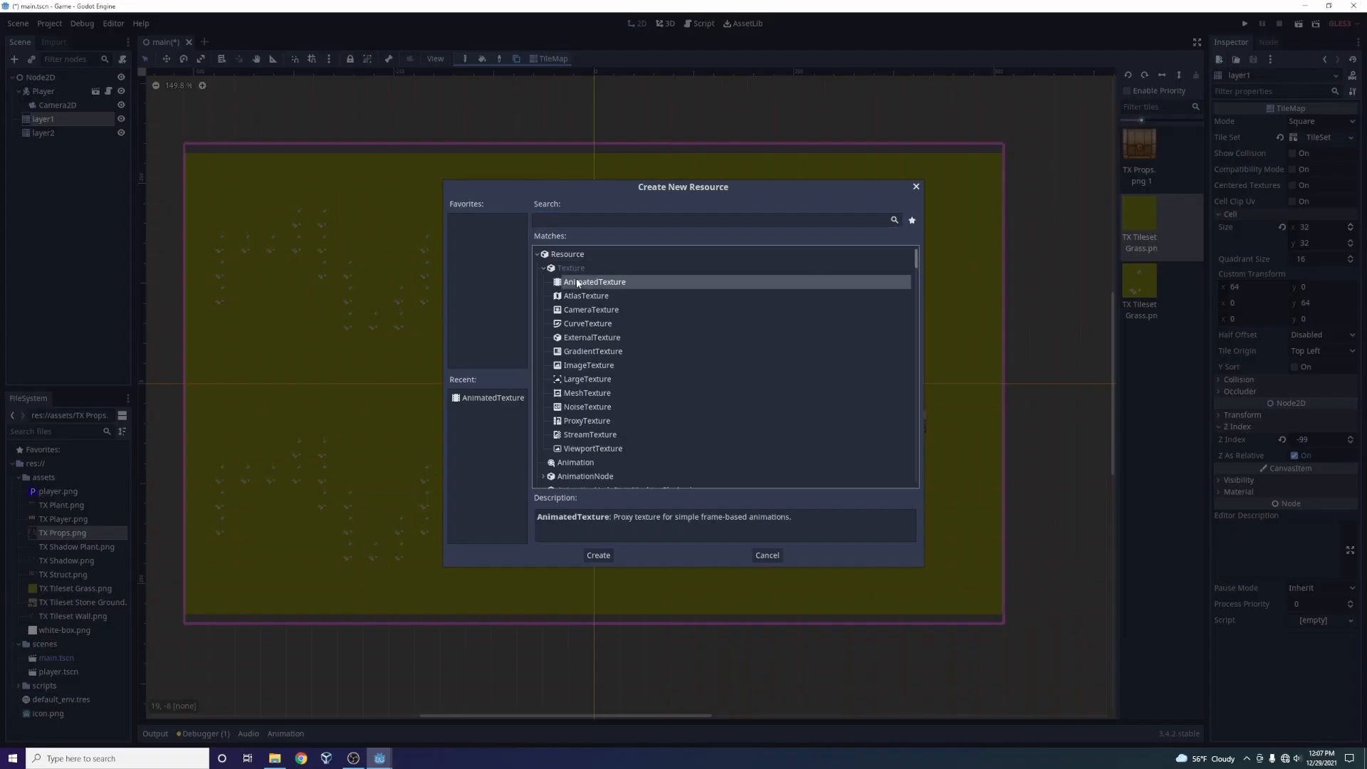
left_click(598, 556)
left_click(1351, 257)
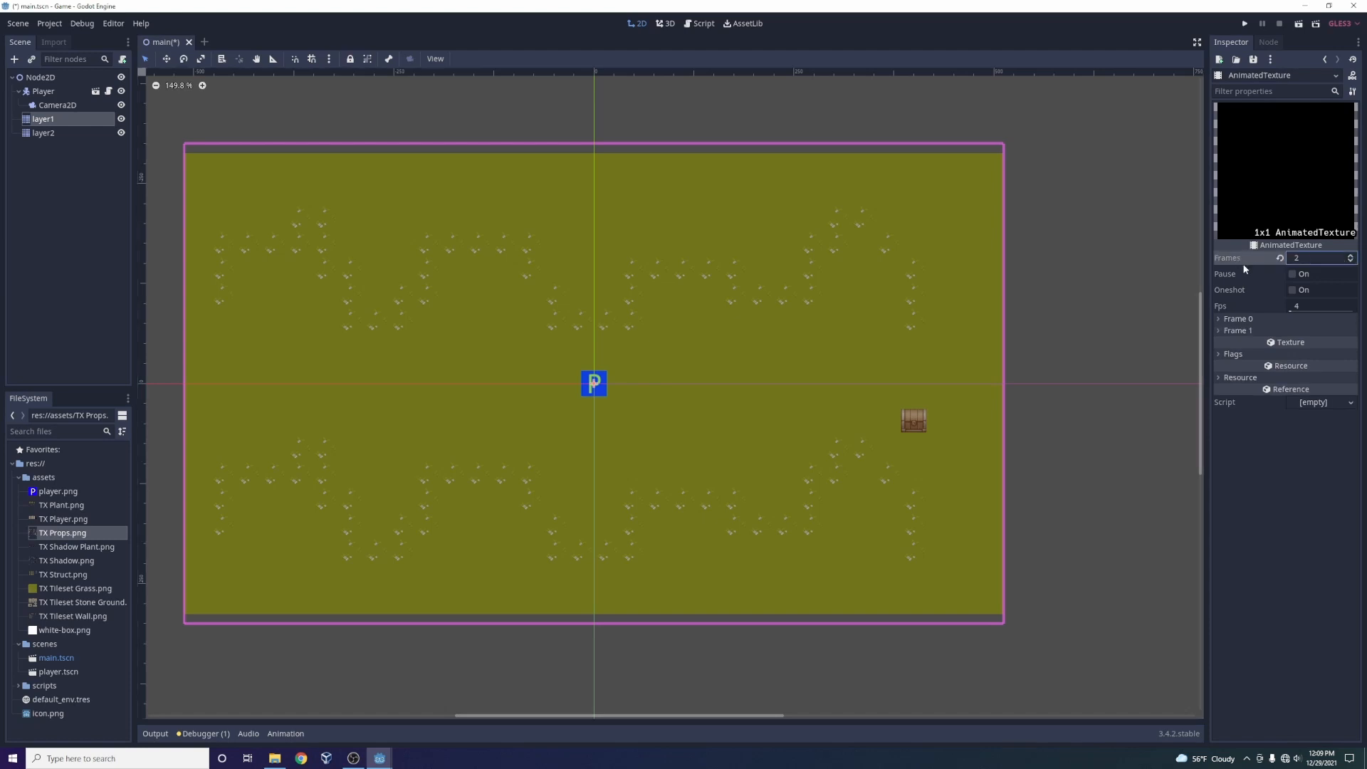
Expand both frames of the animated texture and load icon.png as the Frame 0 texture.
left_click(1236, 319)
left_click(1237, 361)
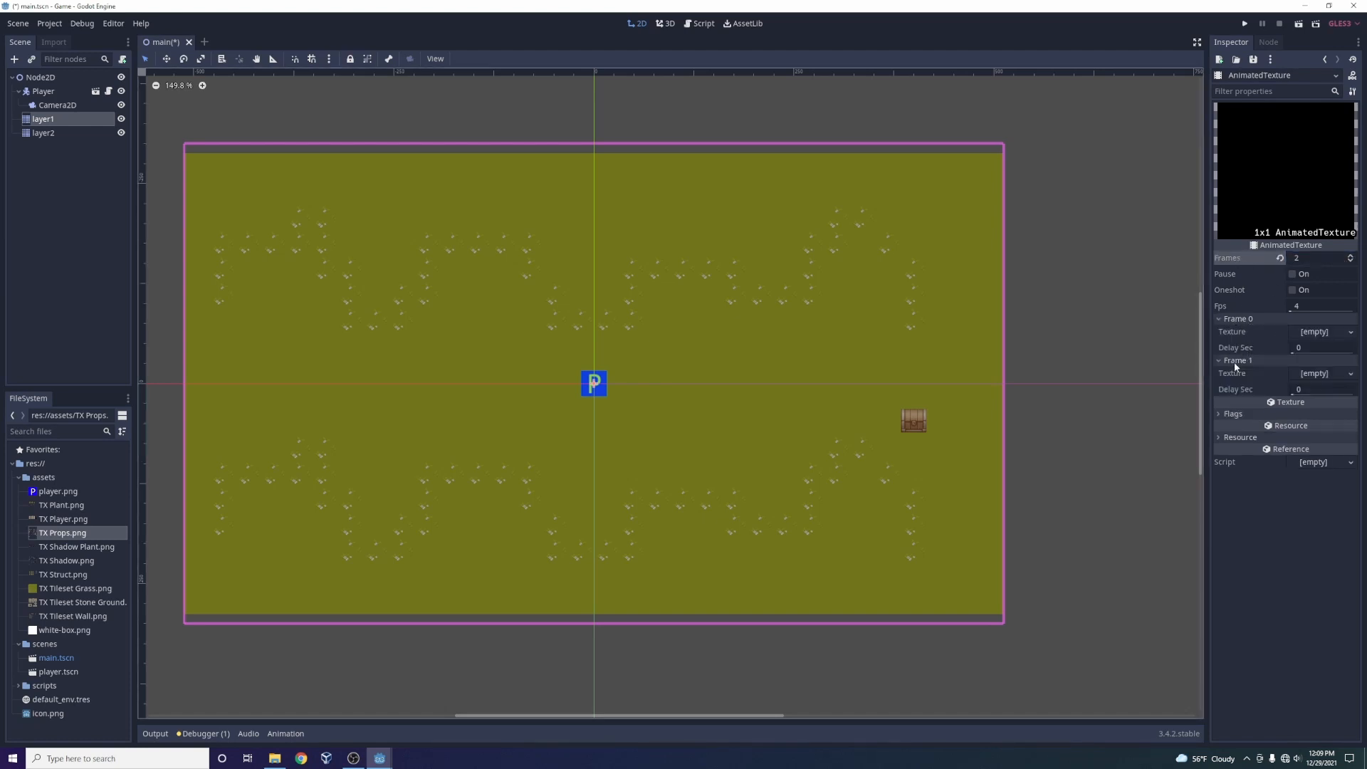
left_click(1329, 333)
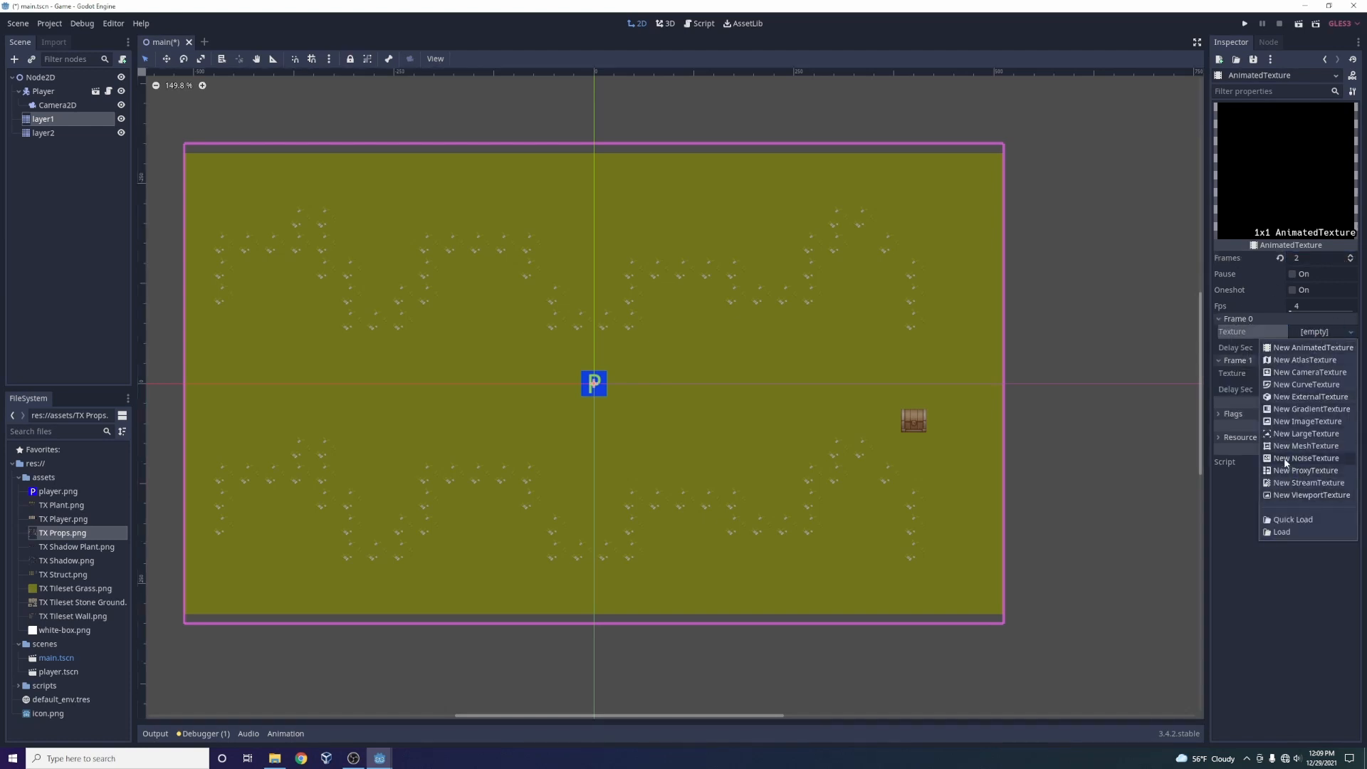
left_click(1286, 532)
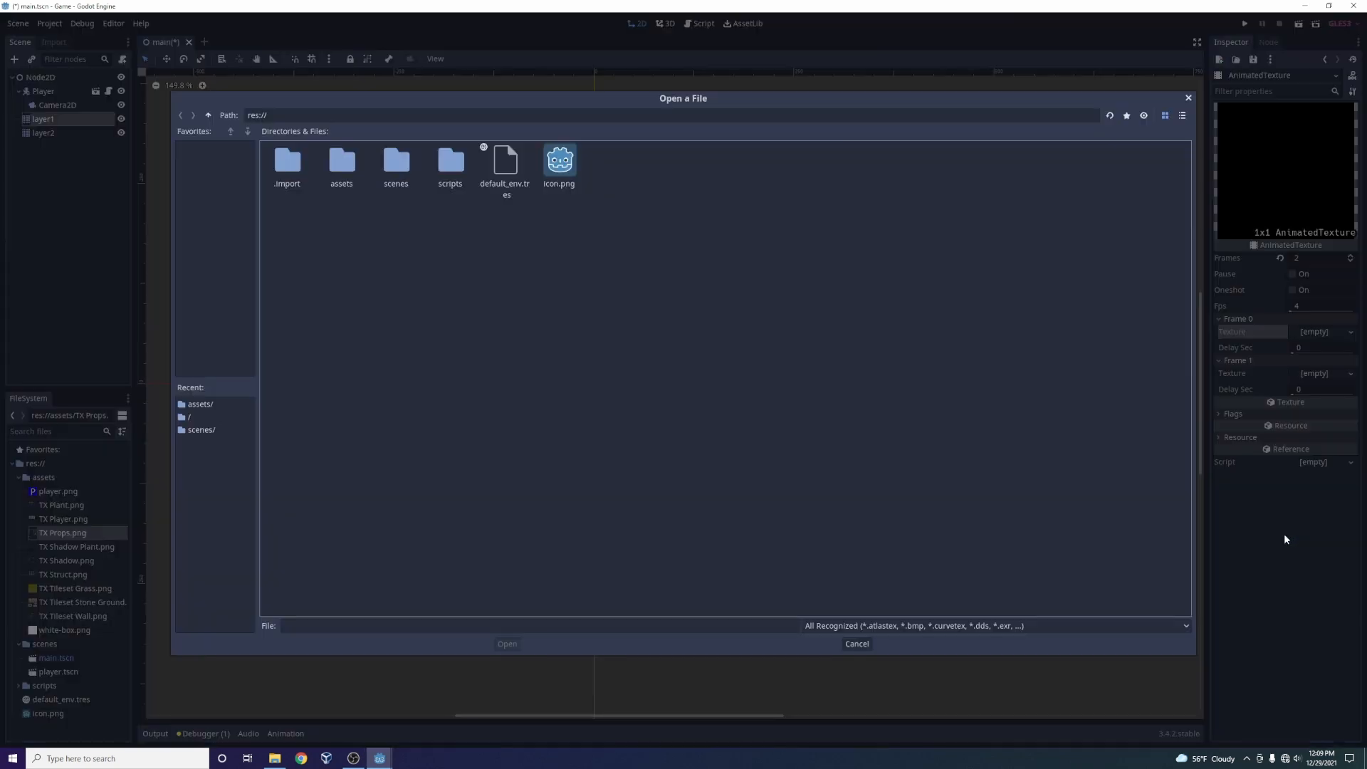
left_click(569, 179)
left_click(507, 644)
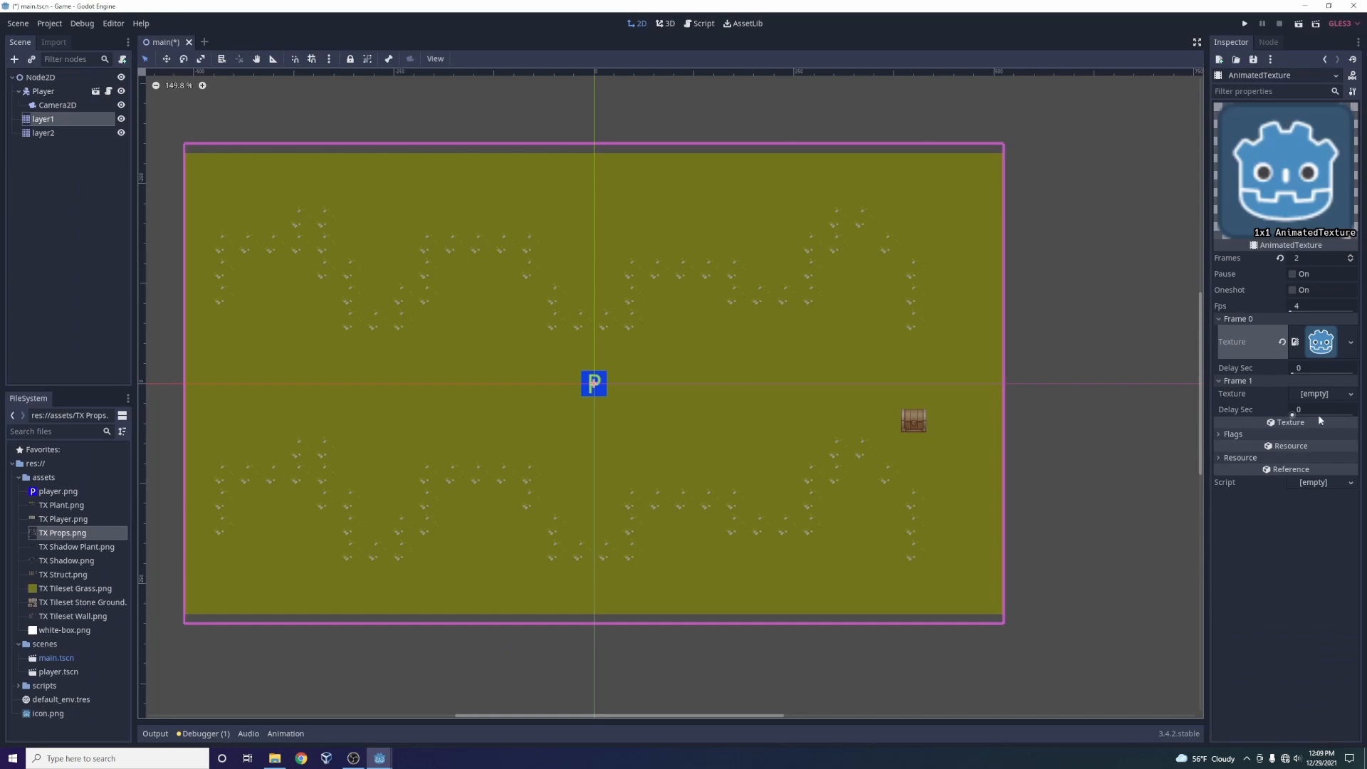
Load white-box.png from the assets folder as the Frame 1 texture and set the animation speed to 9.7 FPS.
left_click(1315, 397)
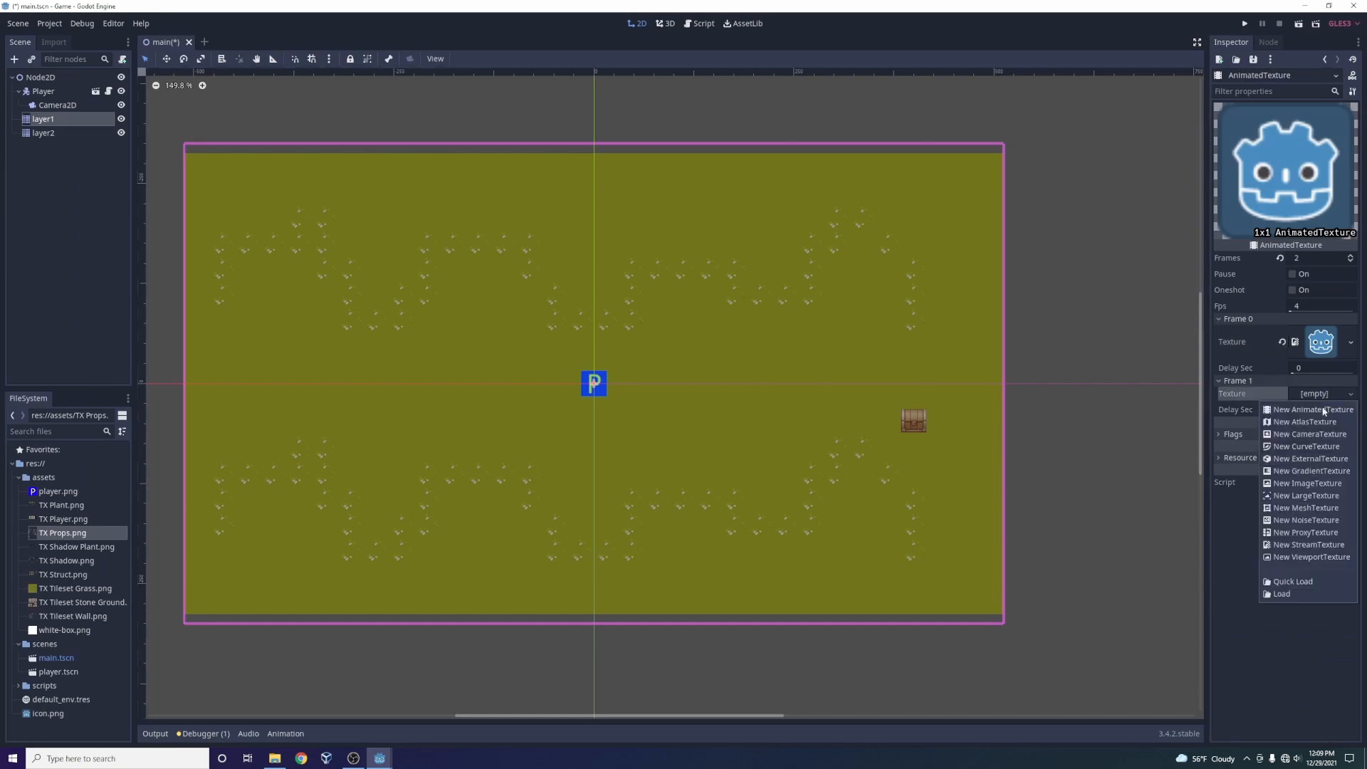
left_click(1282, 594)
double_click(347, 164)
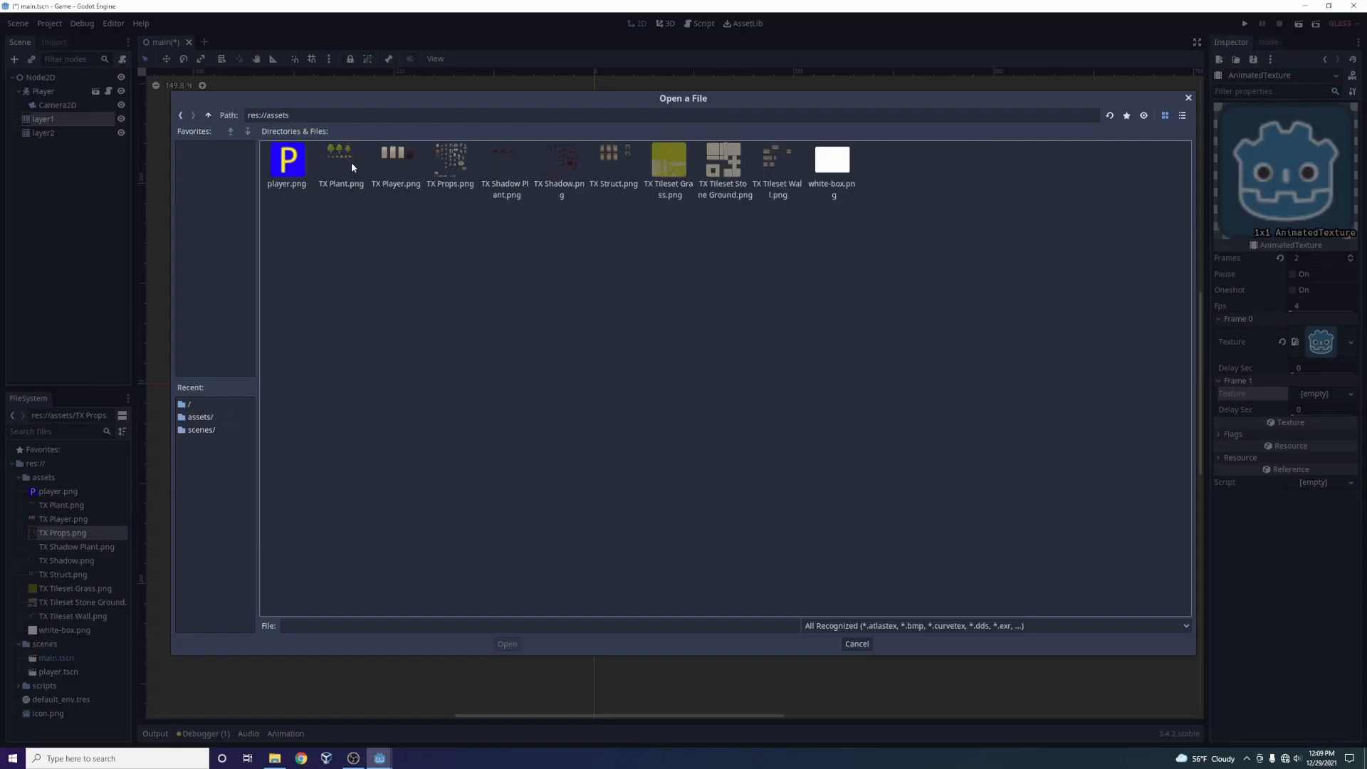
left_click(829, 165)
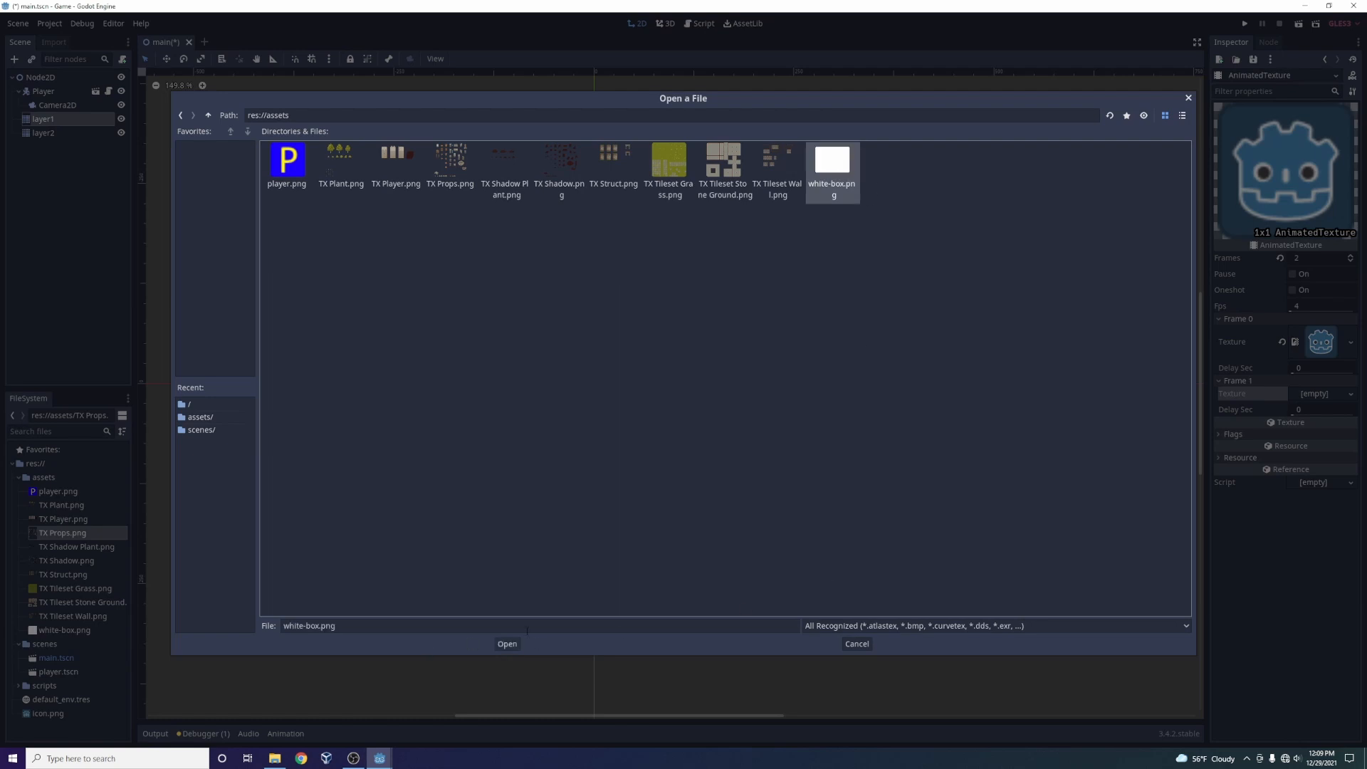
left_click(507, 644)
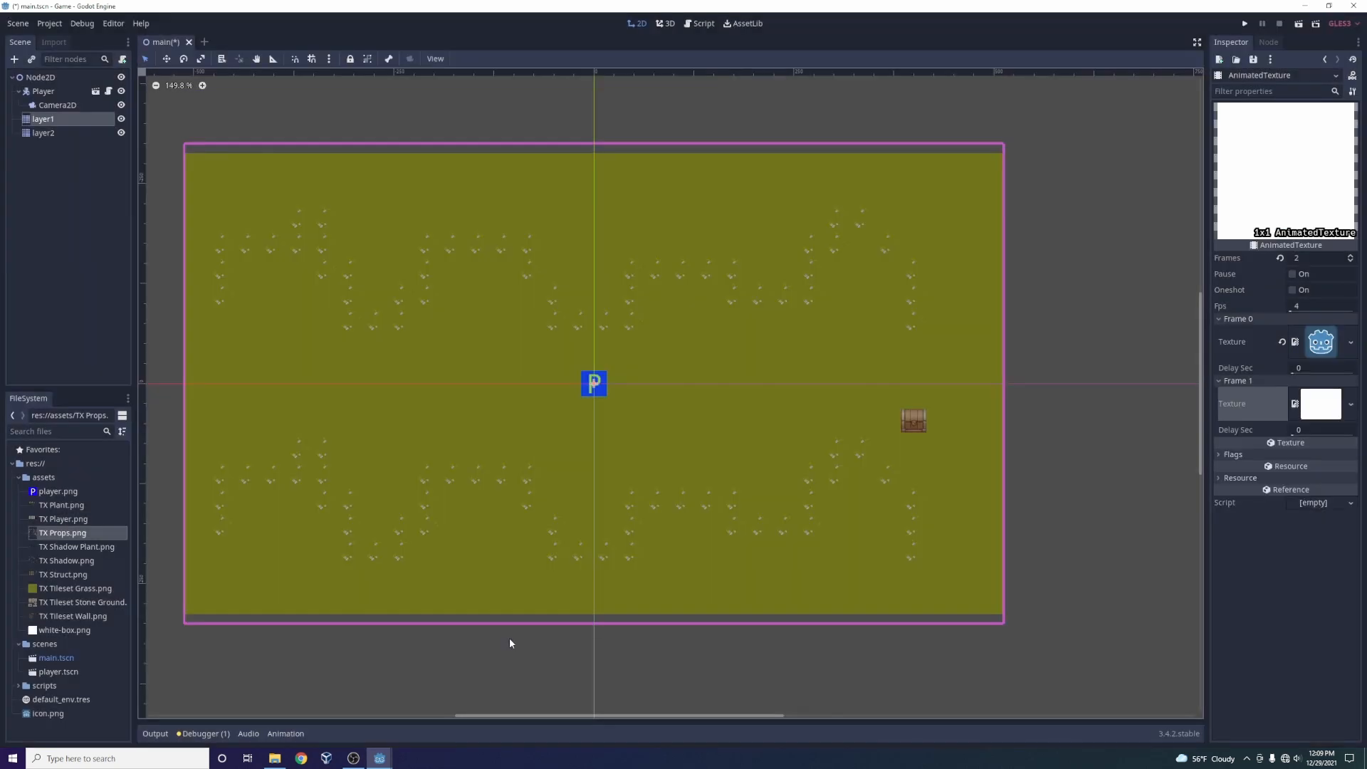
left_click(1295, 307)
type("7")
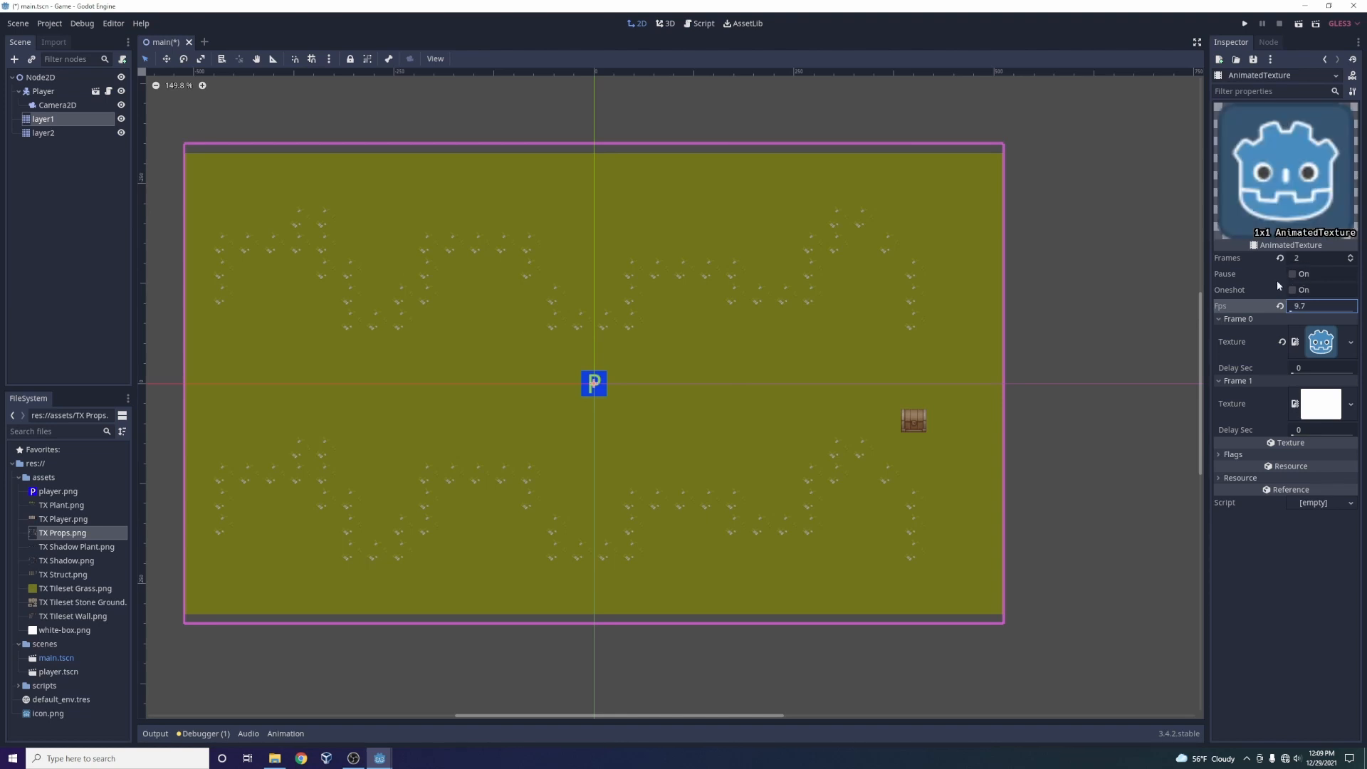
Try the animated texture's Pause and Oneshot options, turning each one on and back off.
left_click(1289, 275)
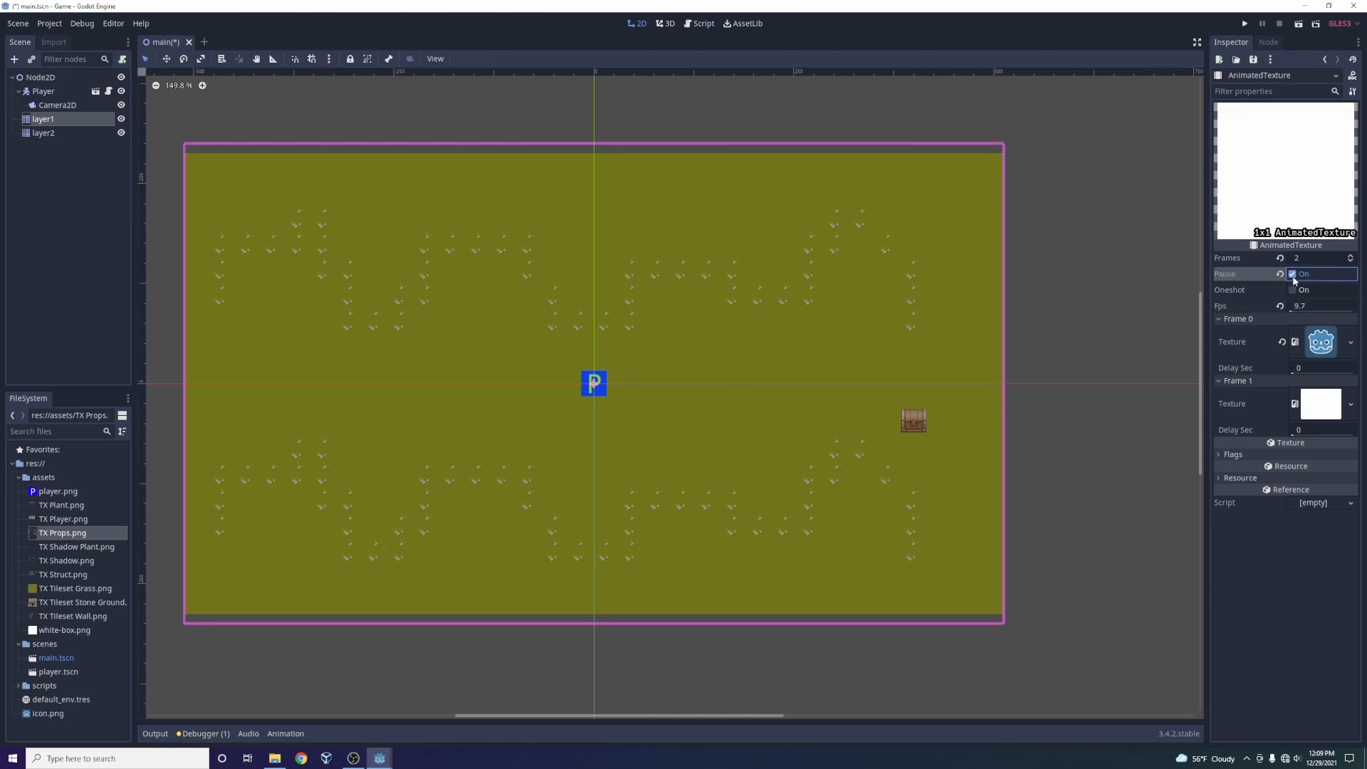
left_click(1291, 276)
left_click(1293, 291)
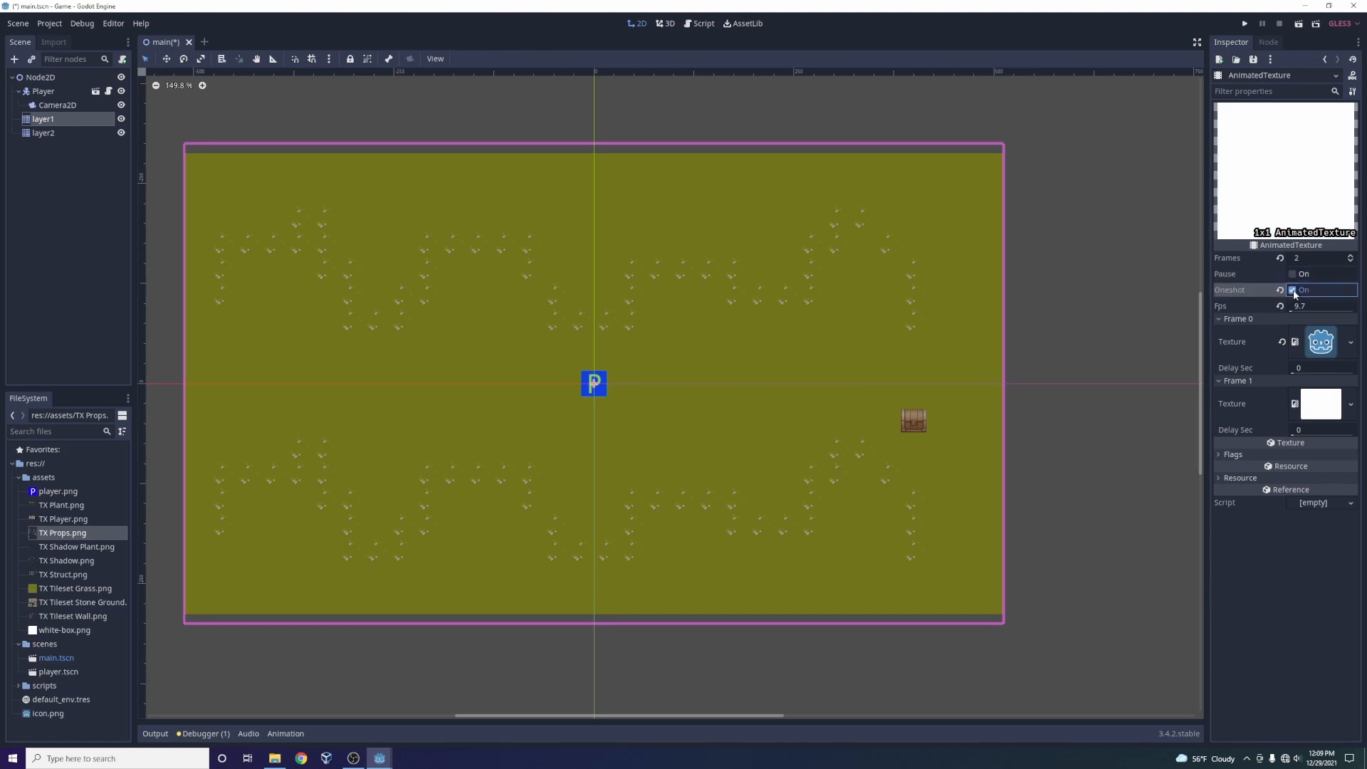
left_click(1293, 289)
Save the animated texture resource in the assets folder as new_animatedtexture.tres.
left_click(1255, 60)
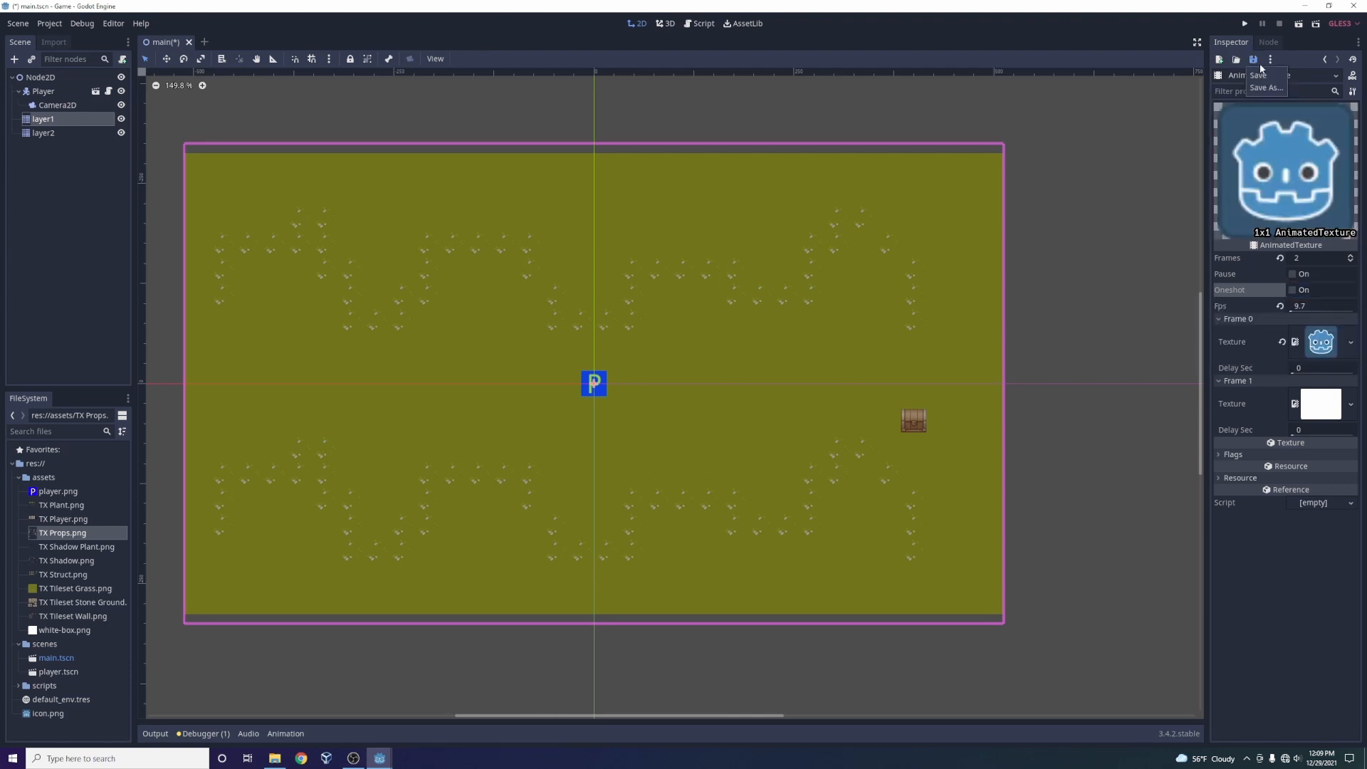
left_click(1272, 86)
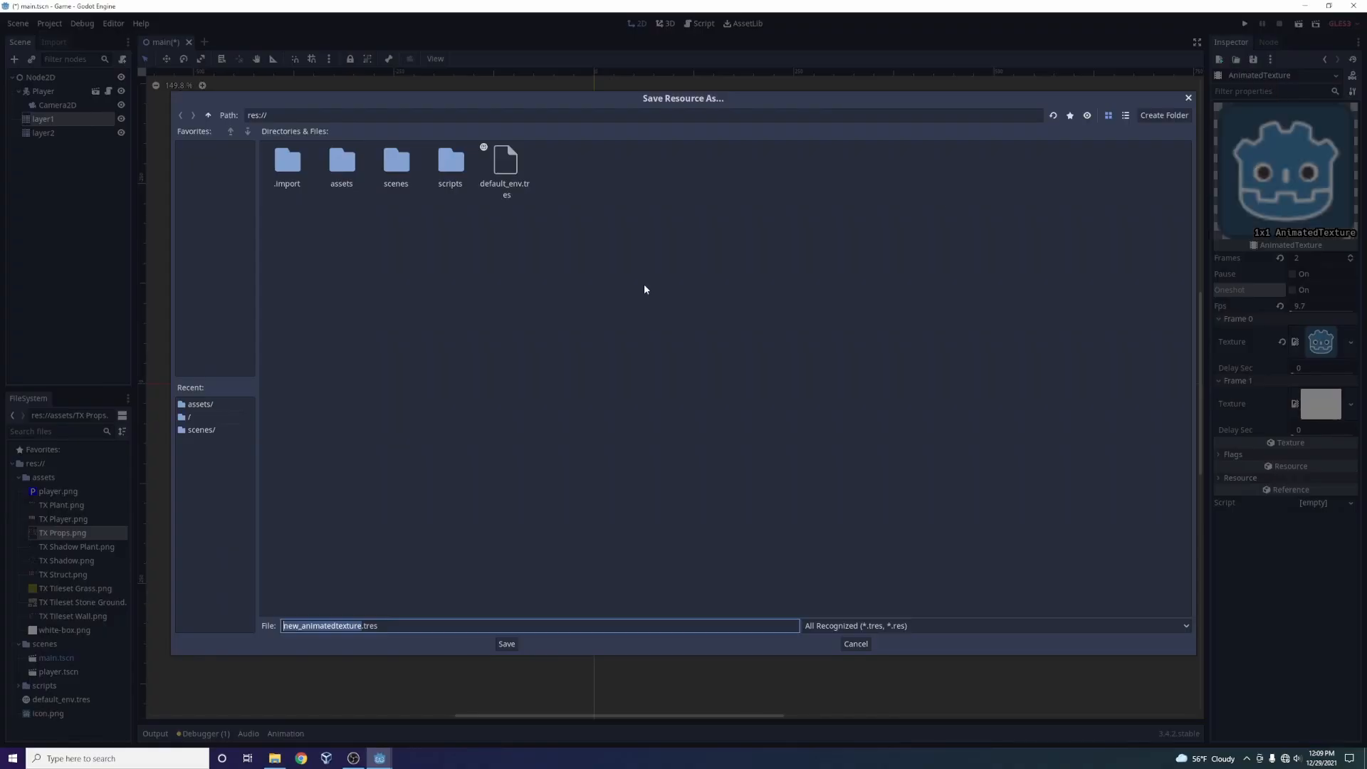
double_click(342, 162)
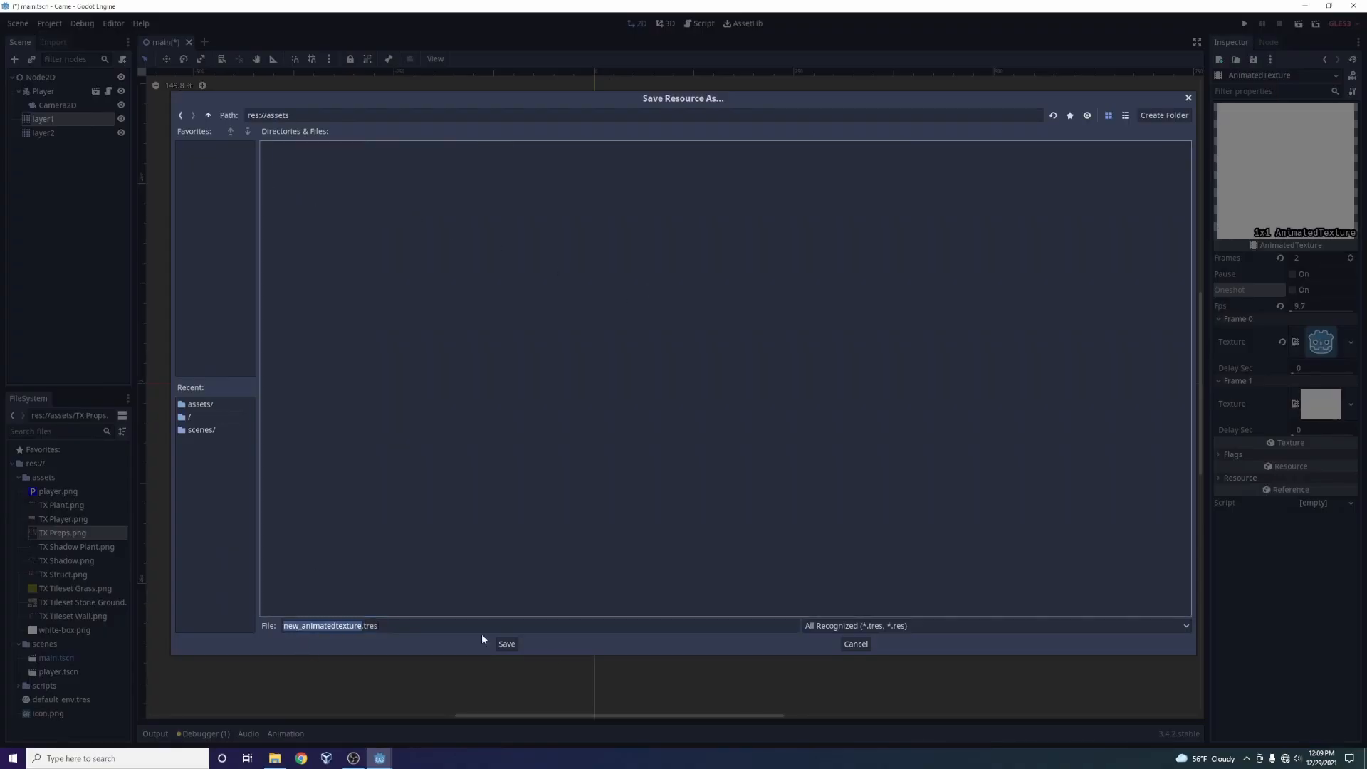
left_click(505, 644)
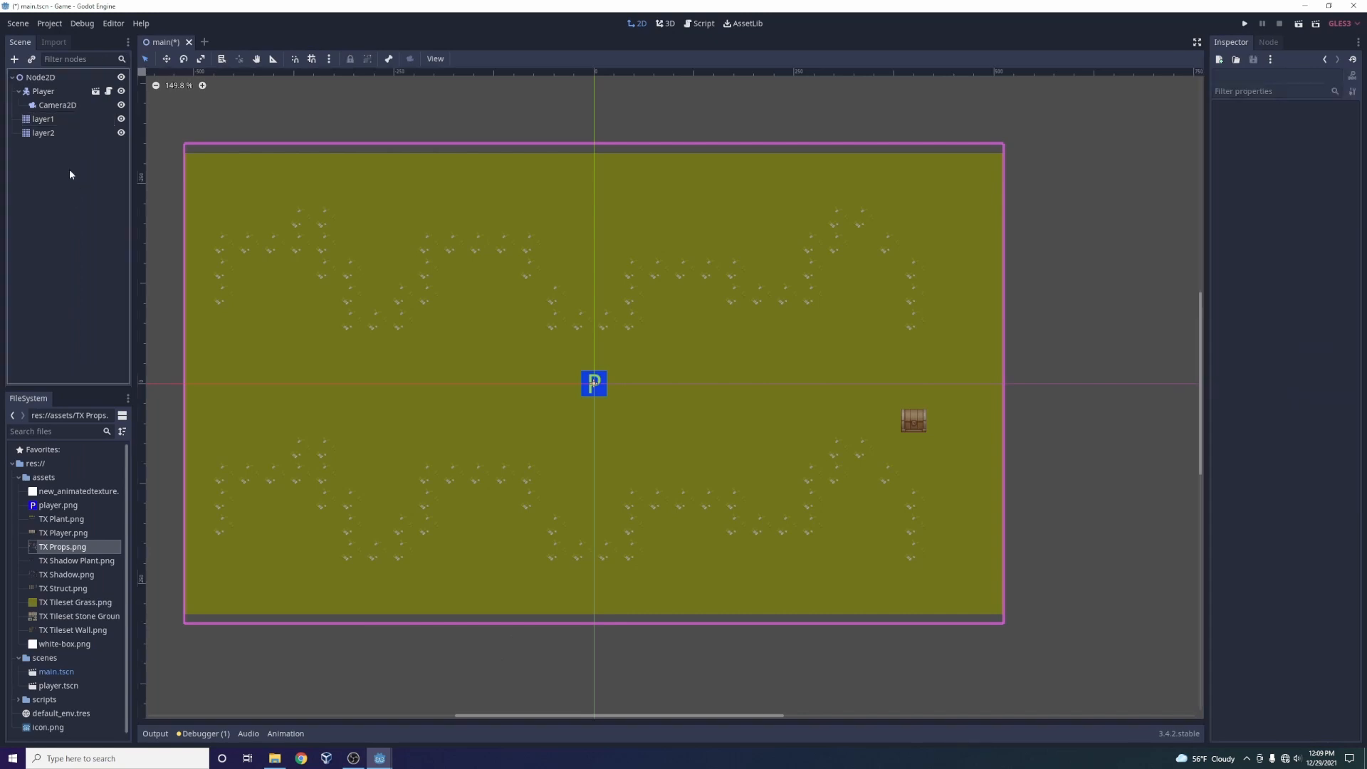
Open layer2's tile set for editing and add new_animatedtexture.tres to its textures.
left_click(57, 105)
left_click(58, 119)
left_click(57, 133)
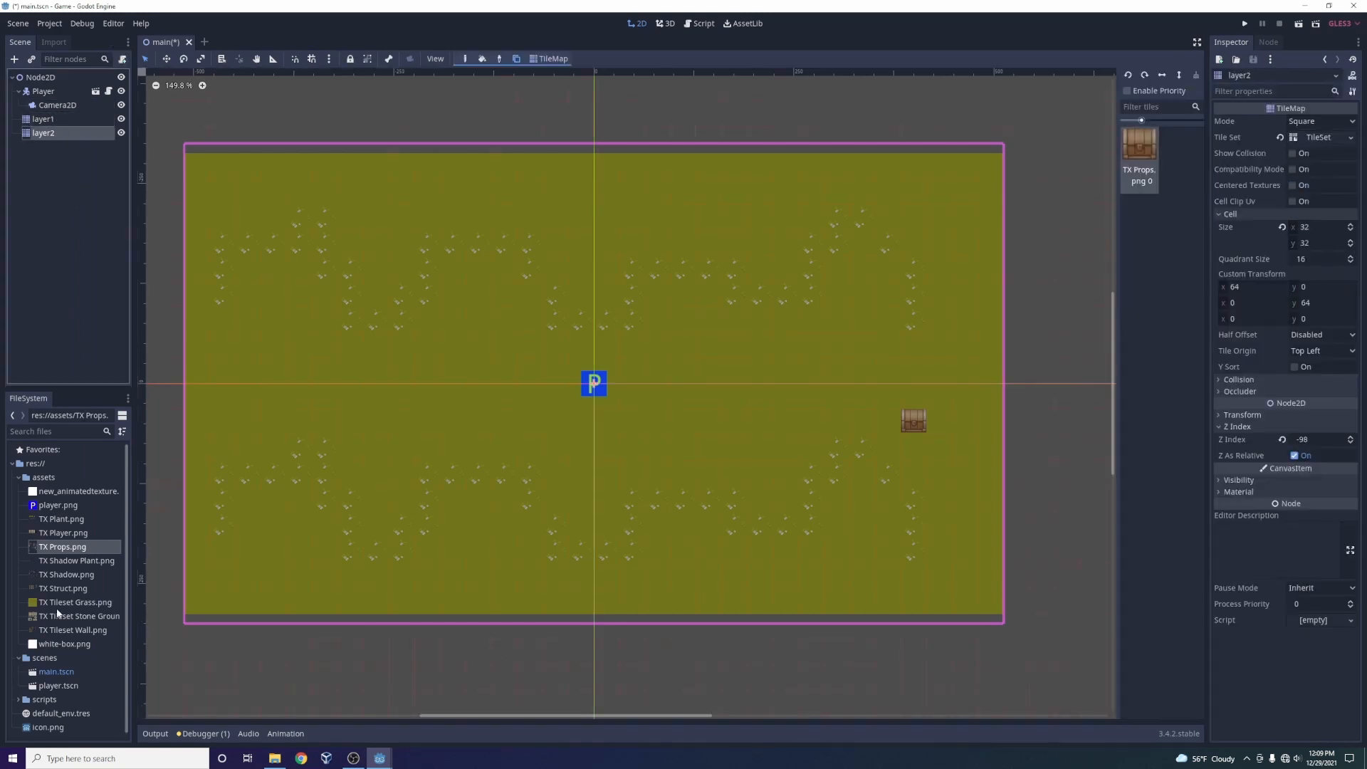
left_click(87, 492)
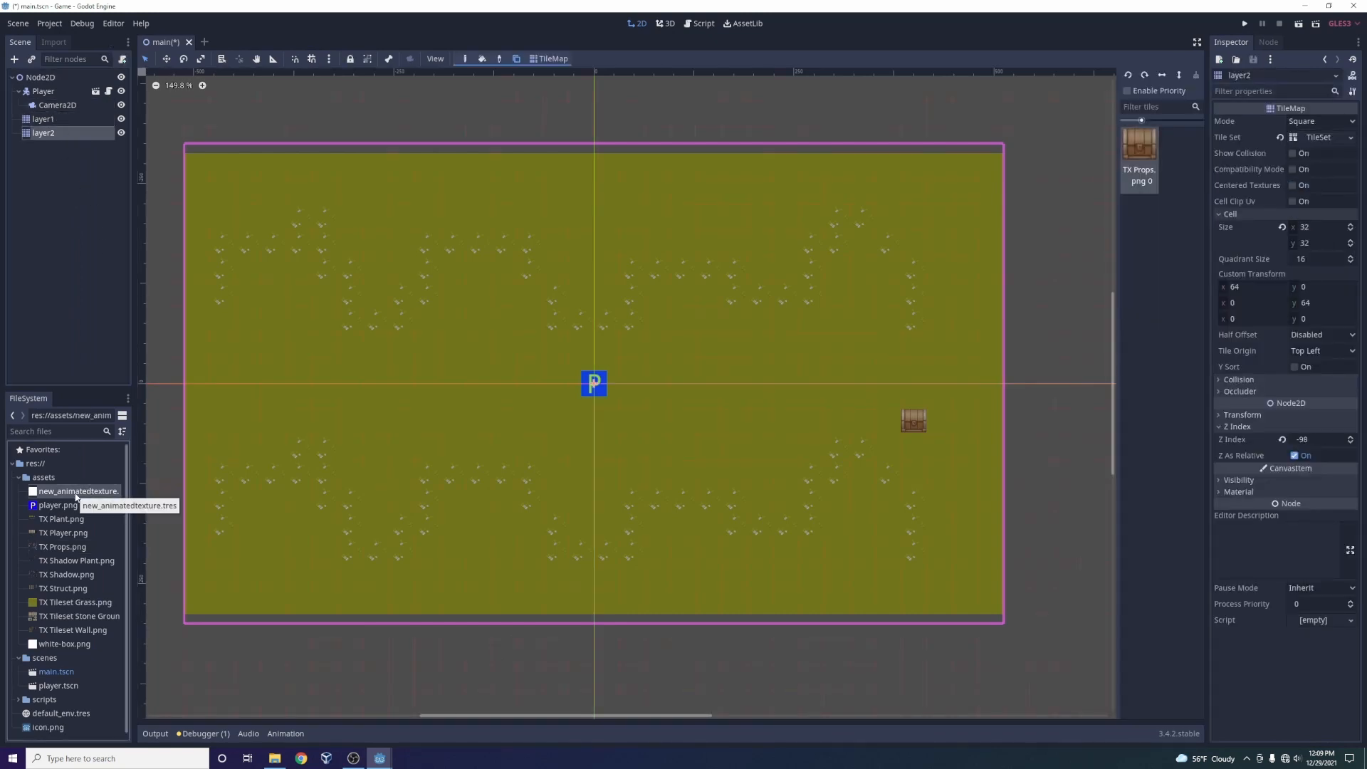
left_click(1294, 137)
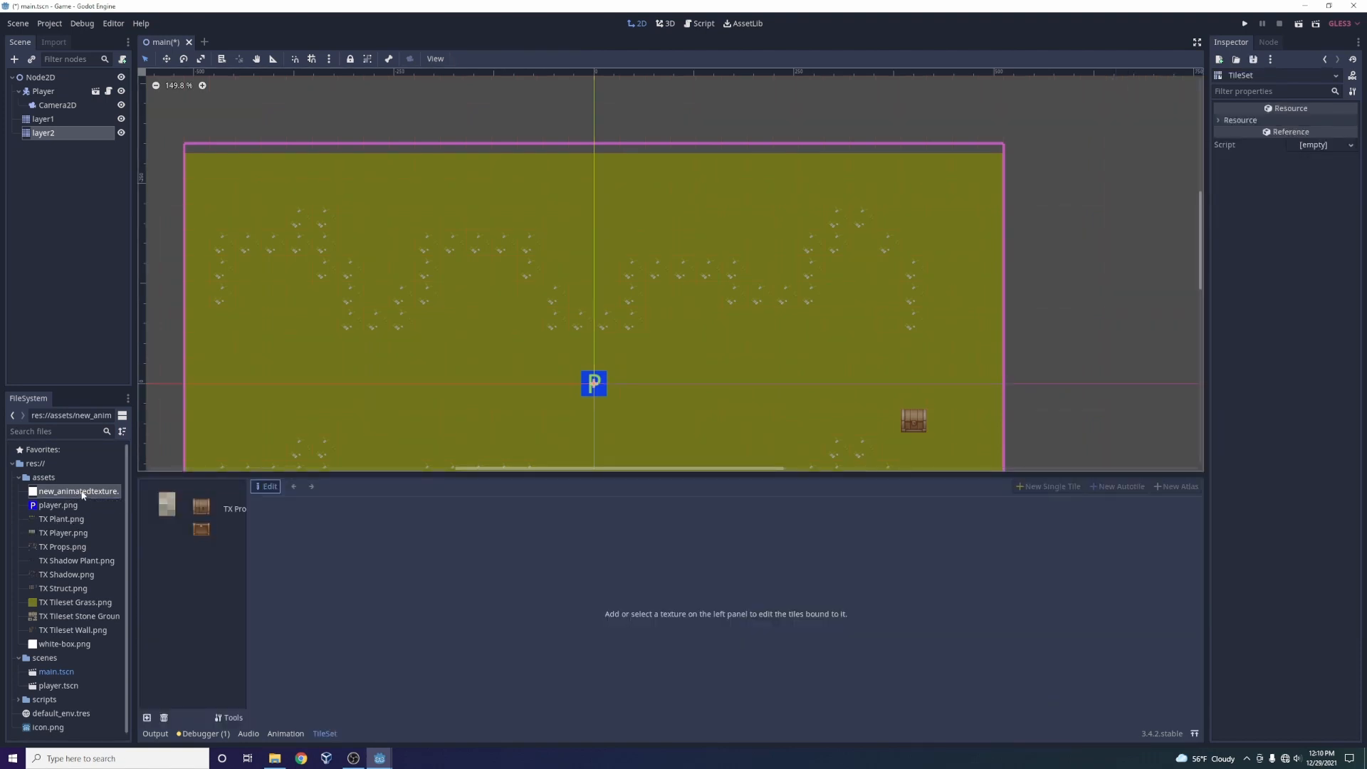
left_click_drag(82, 493, 208, 588)
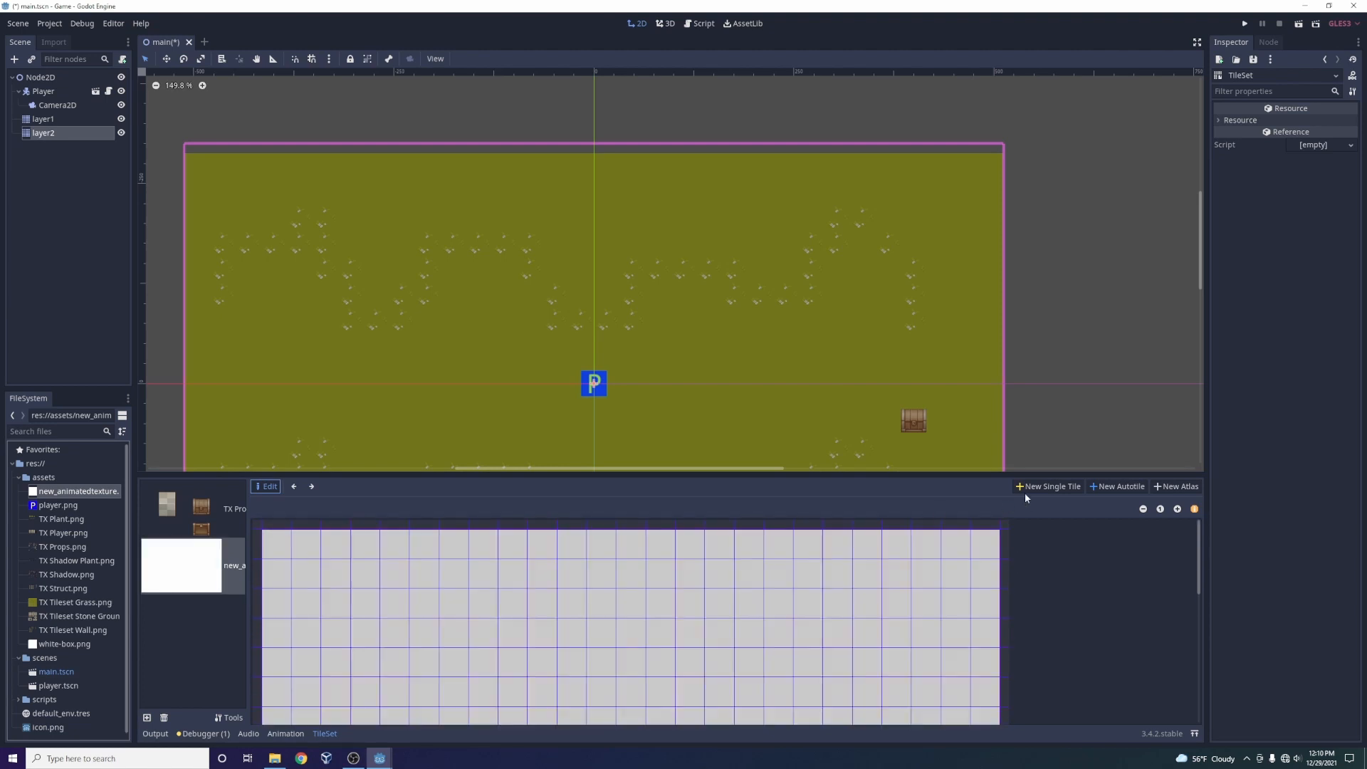
Create a single tile spanning the first two-by-two grid cells of the animated texture, covering the Godot icon.
left_click(1041, 487)
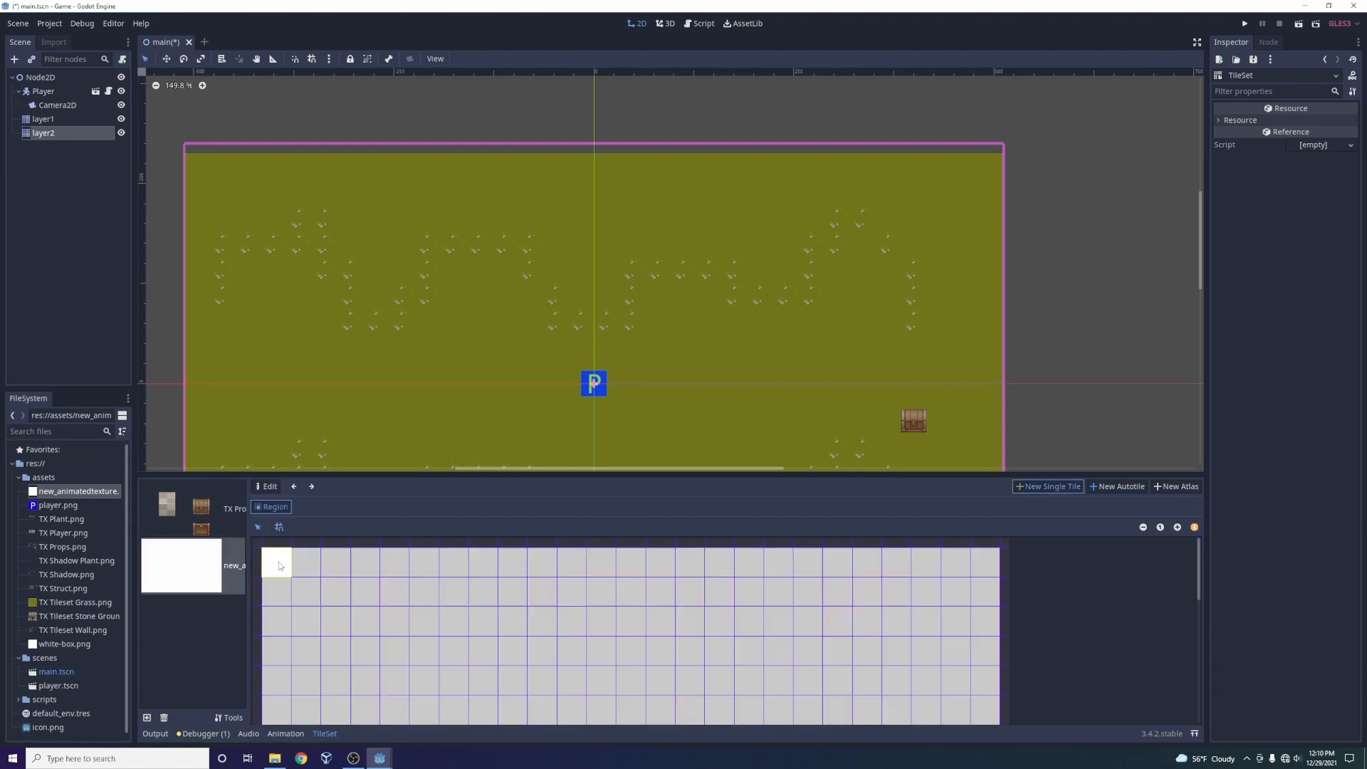
left_click_drag(280, 566, 315, 595)
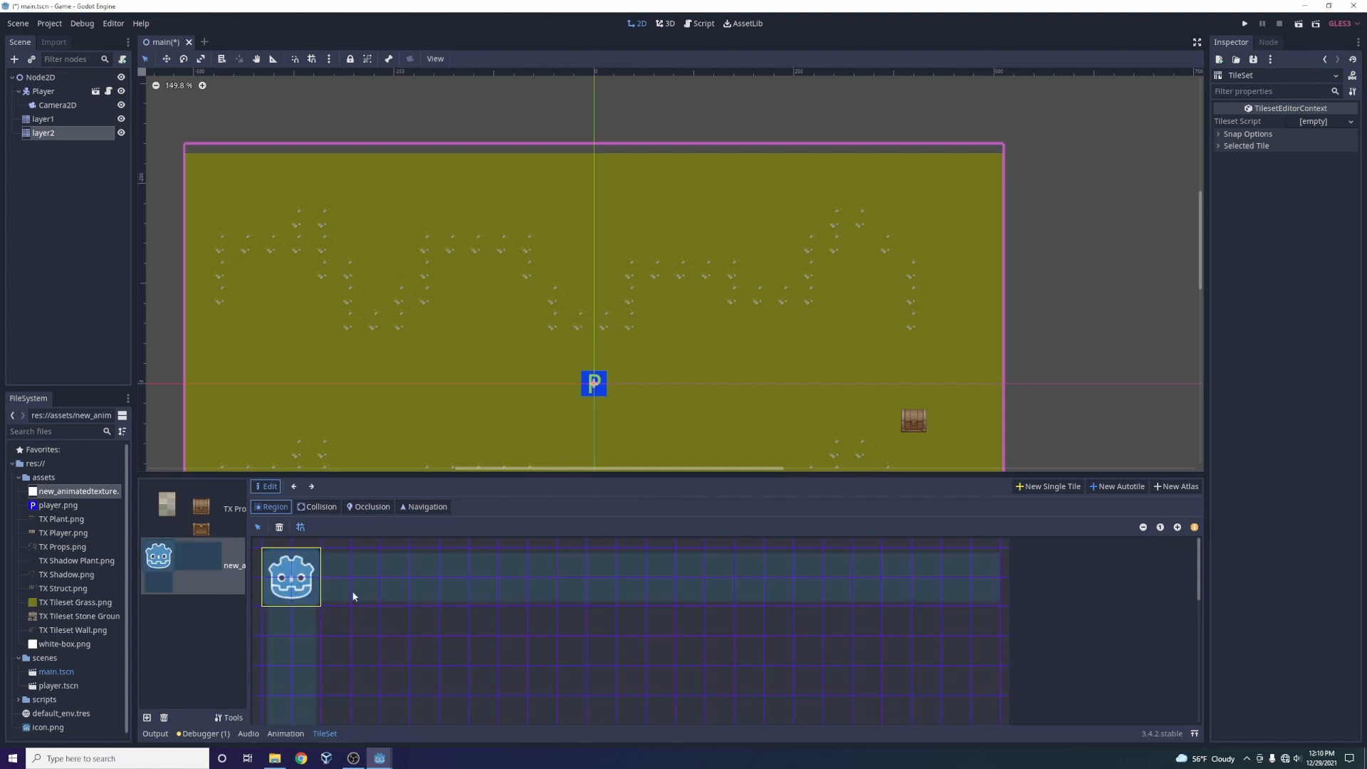
Place one new_animatedtexture tile on layer2, on the grass above and to the right of the player.
scroll(427, 611, "down", 15)
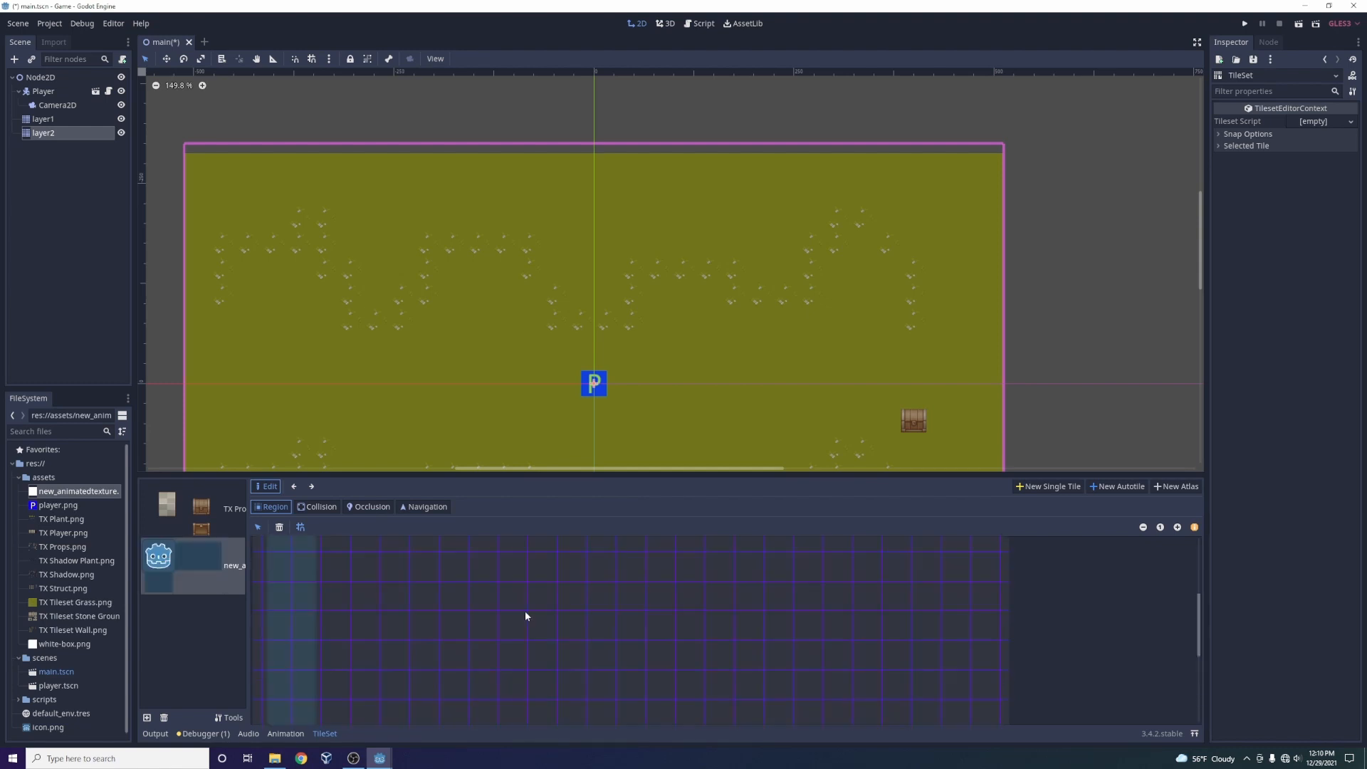
scroll(521, 611, "up", 15)
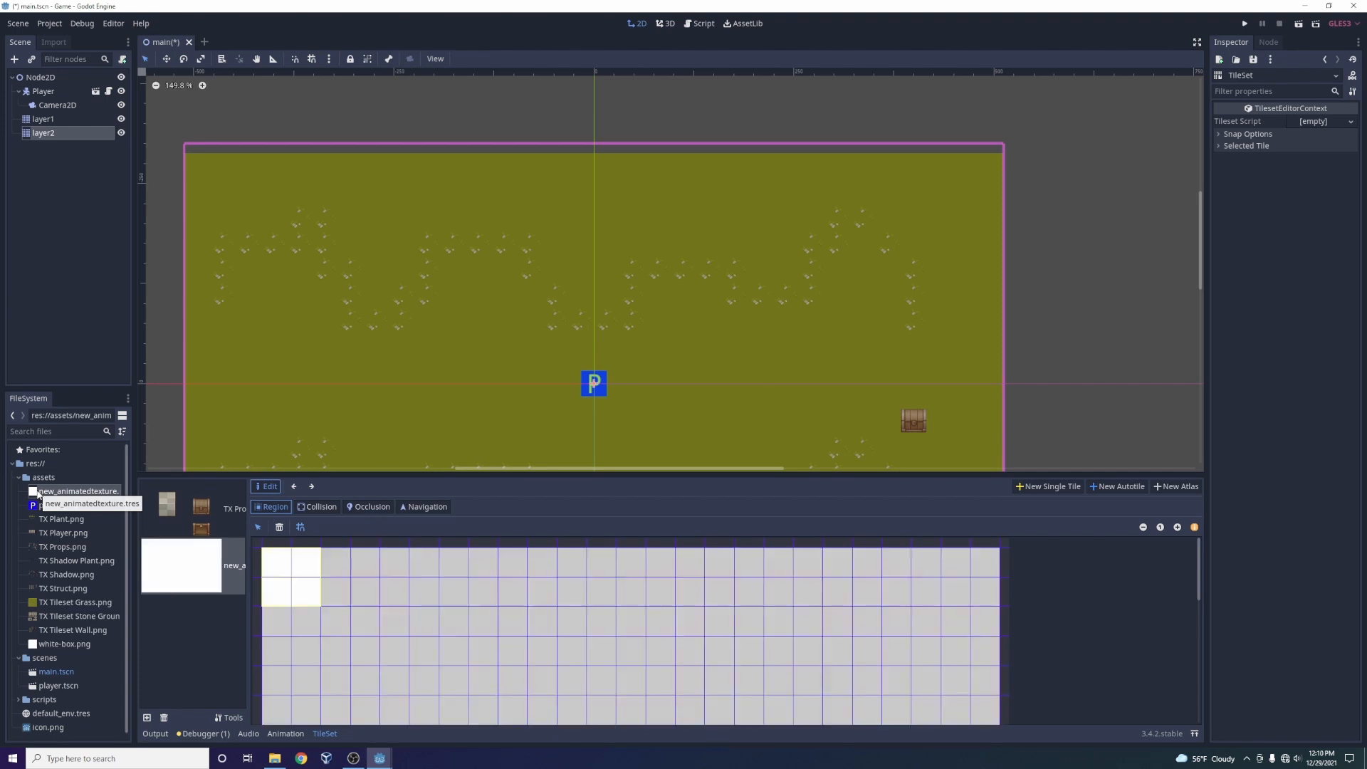
left_click(50, 135)
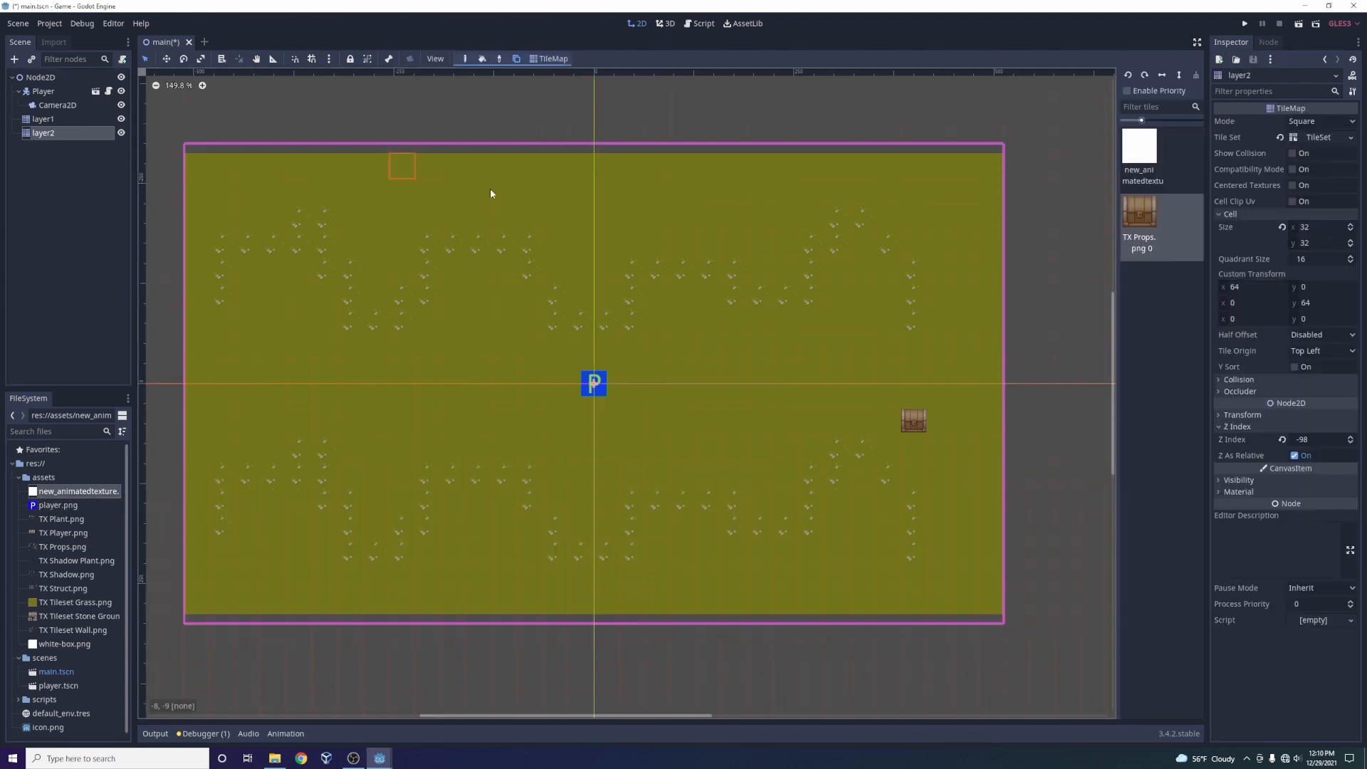
left_click(1169, 144)
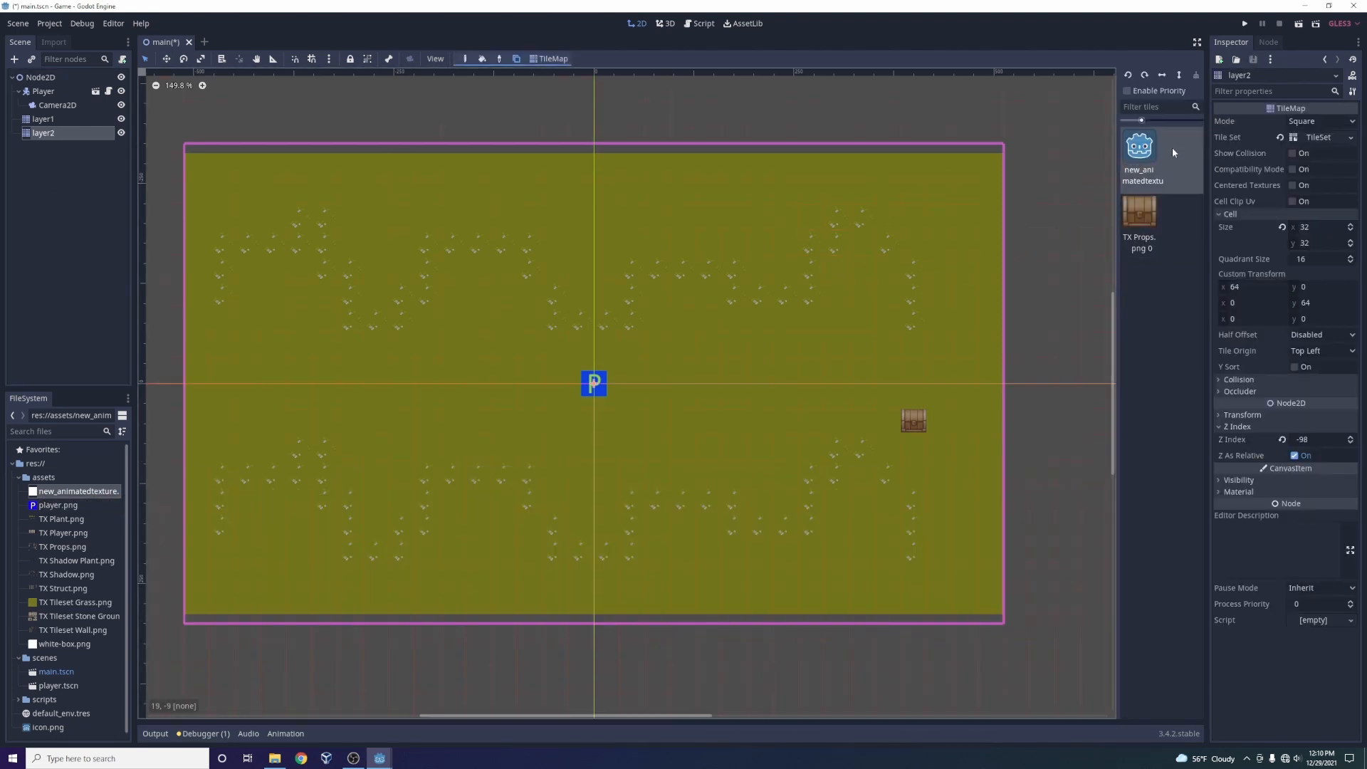
left_click(709, 165)
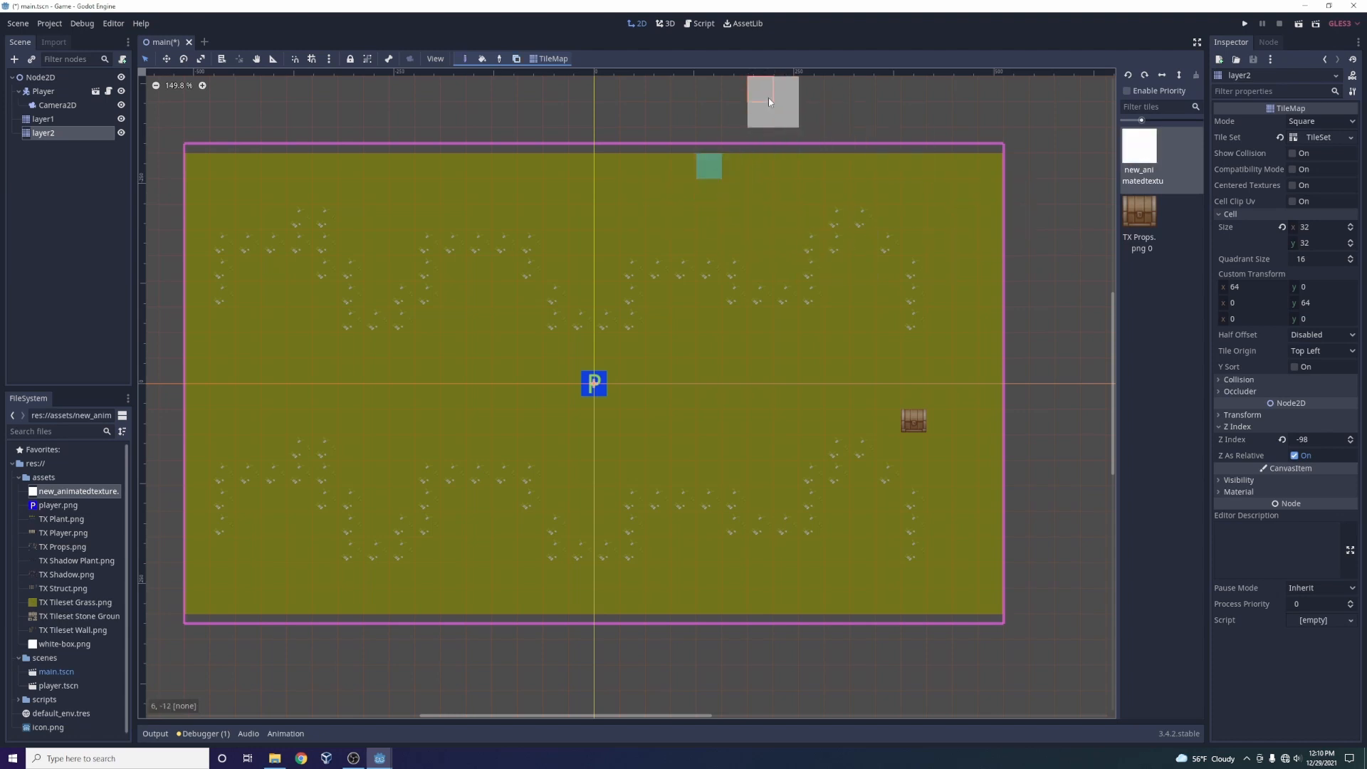
left_click(777, 108)
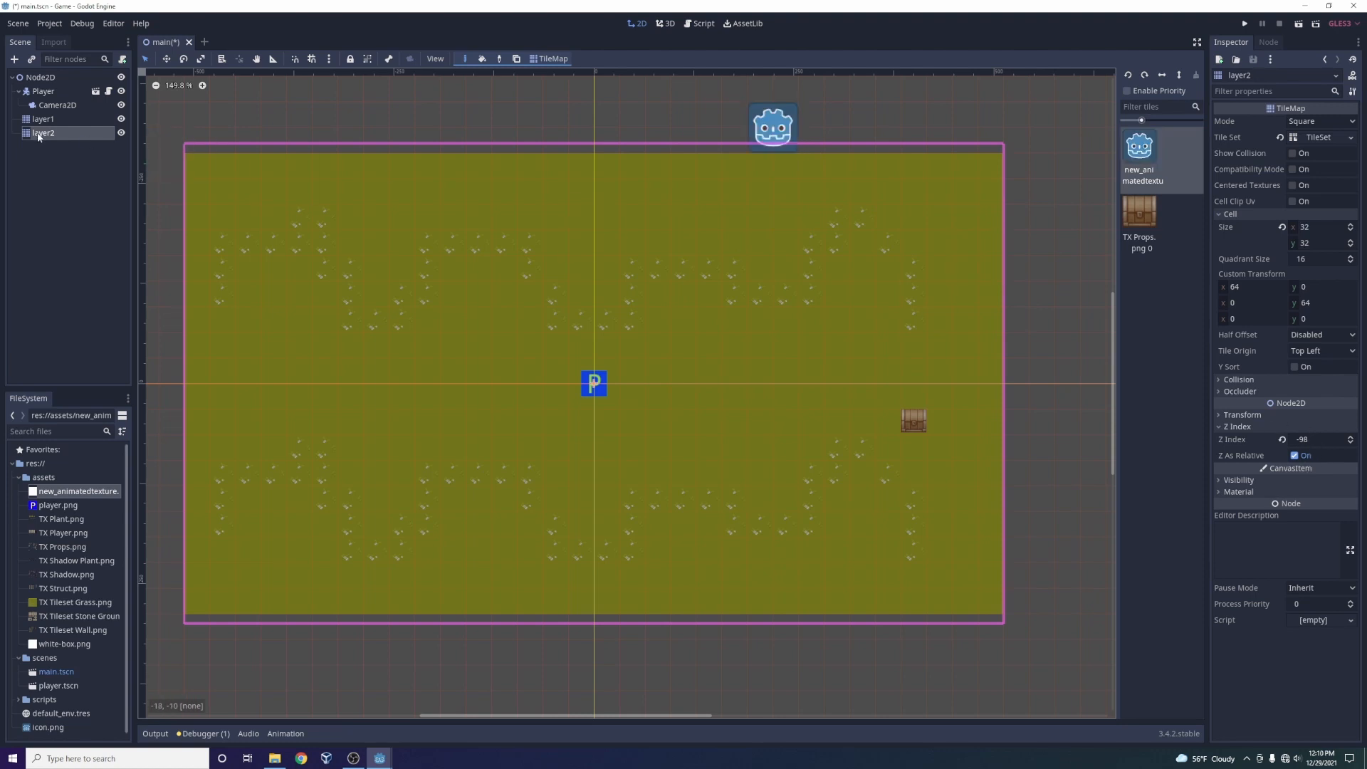
left_click(57, 118)
left_click(59, 133)
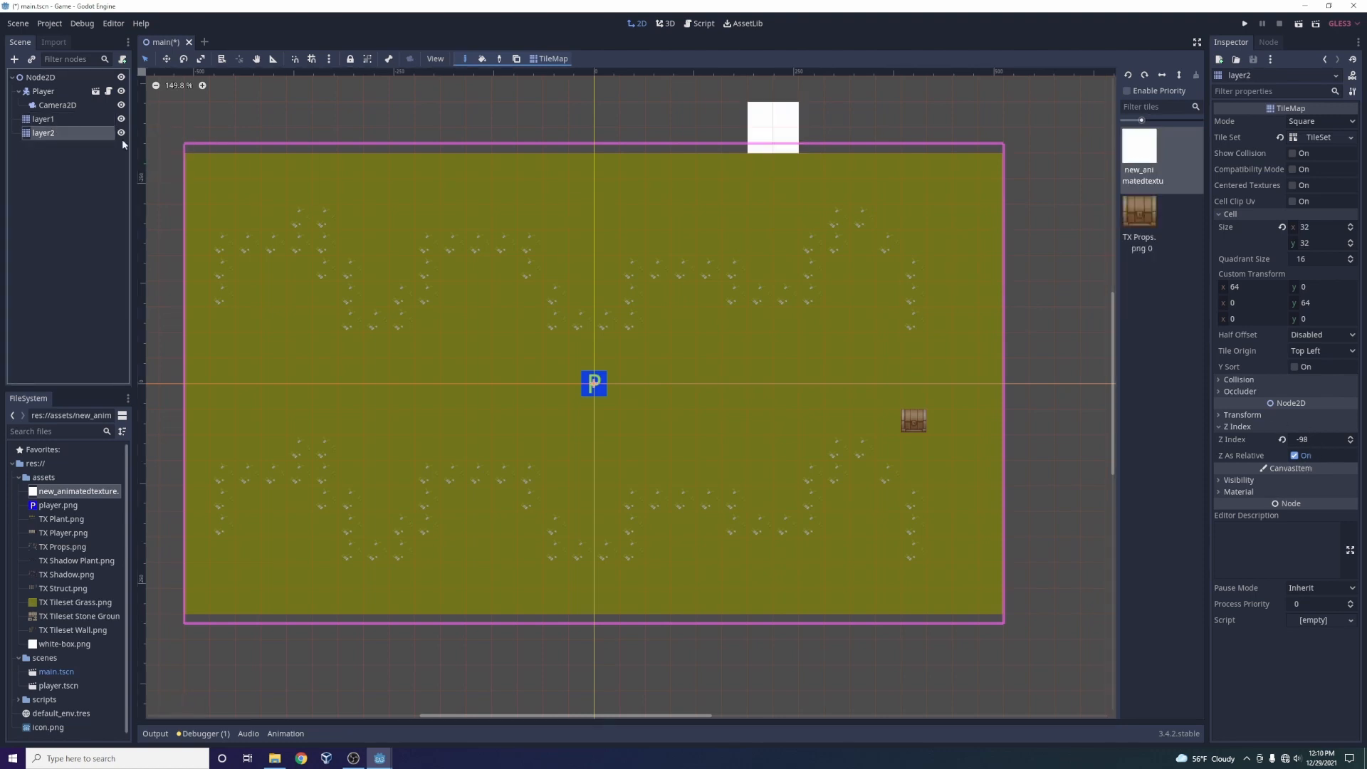
left_click(715, 189)
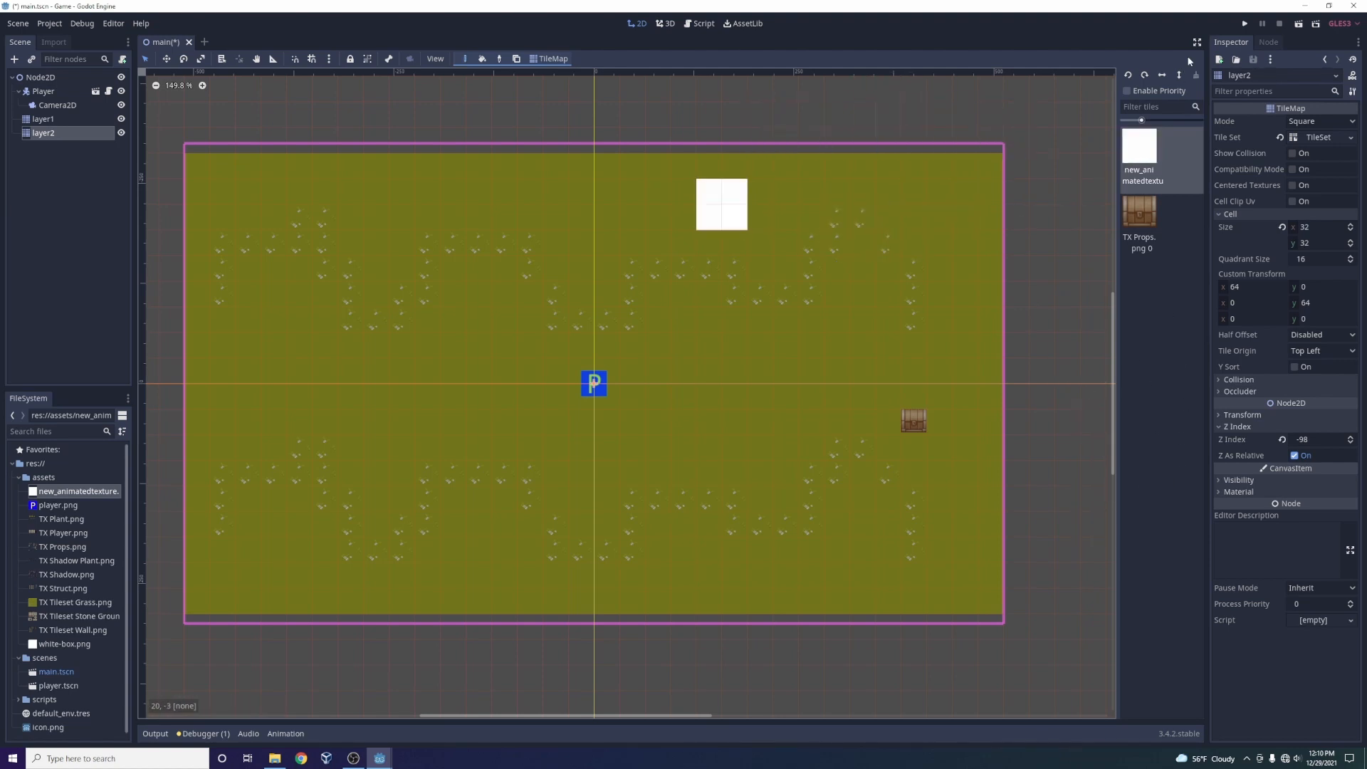
Run the game, move the player up to the animated tile and away again, and close the game window.
left_click(1247, 22)
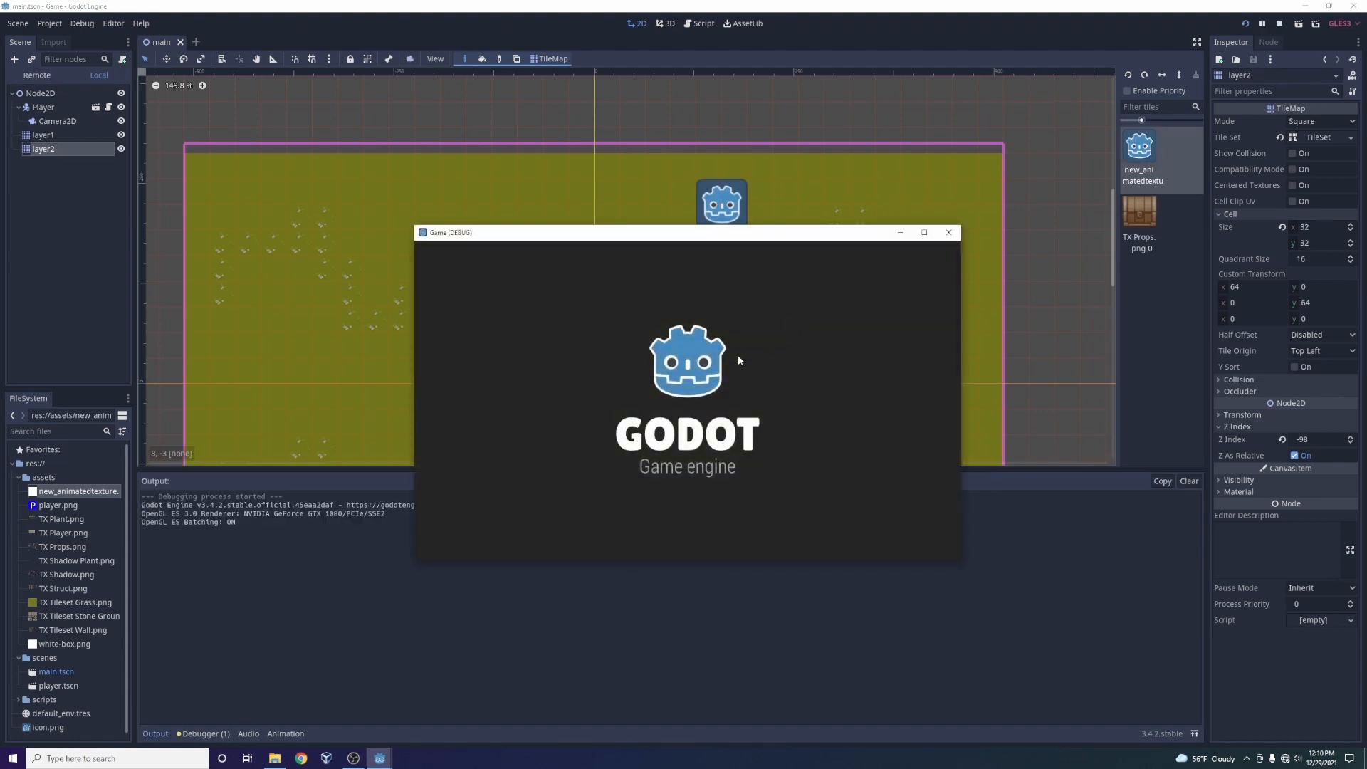
key("Up")
key("Right")
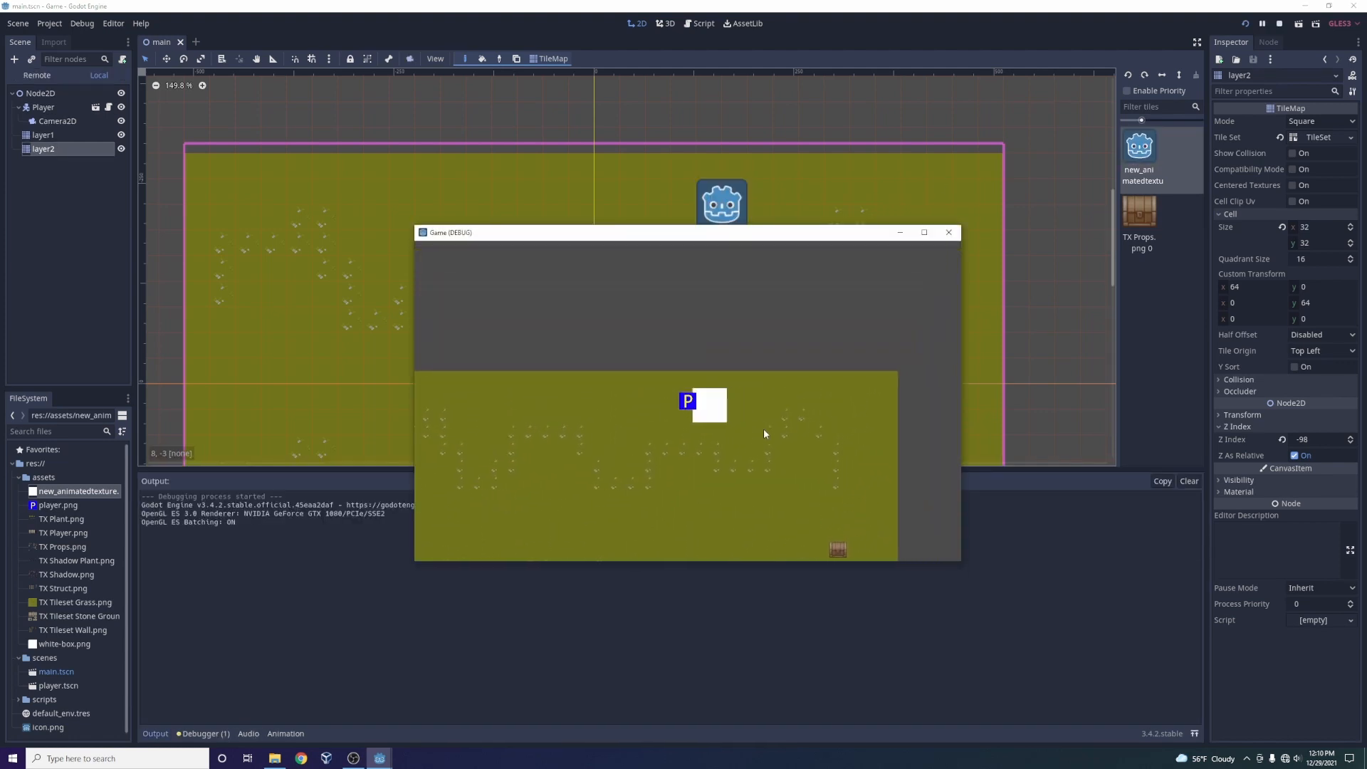
key("Left")
key("Down")
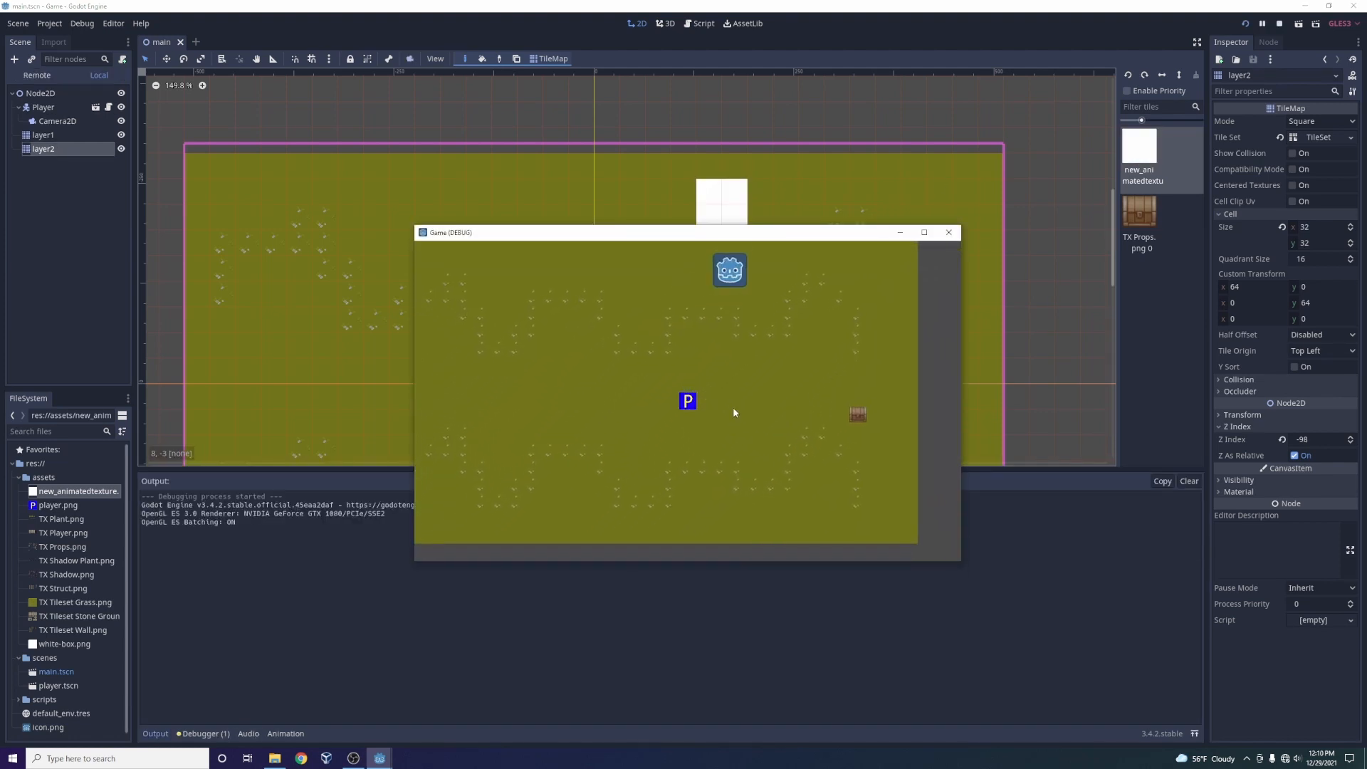
left_click(949, 232)
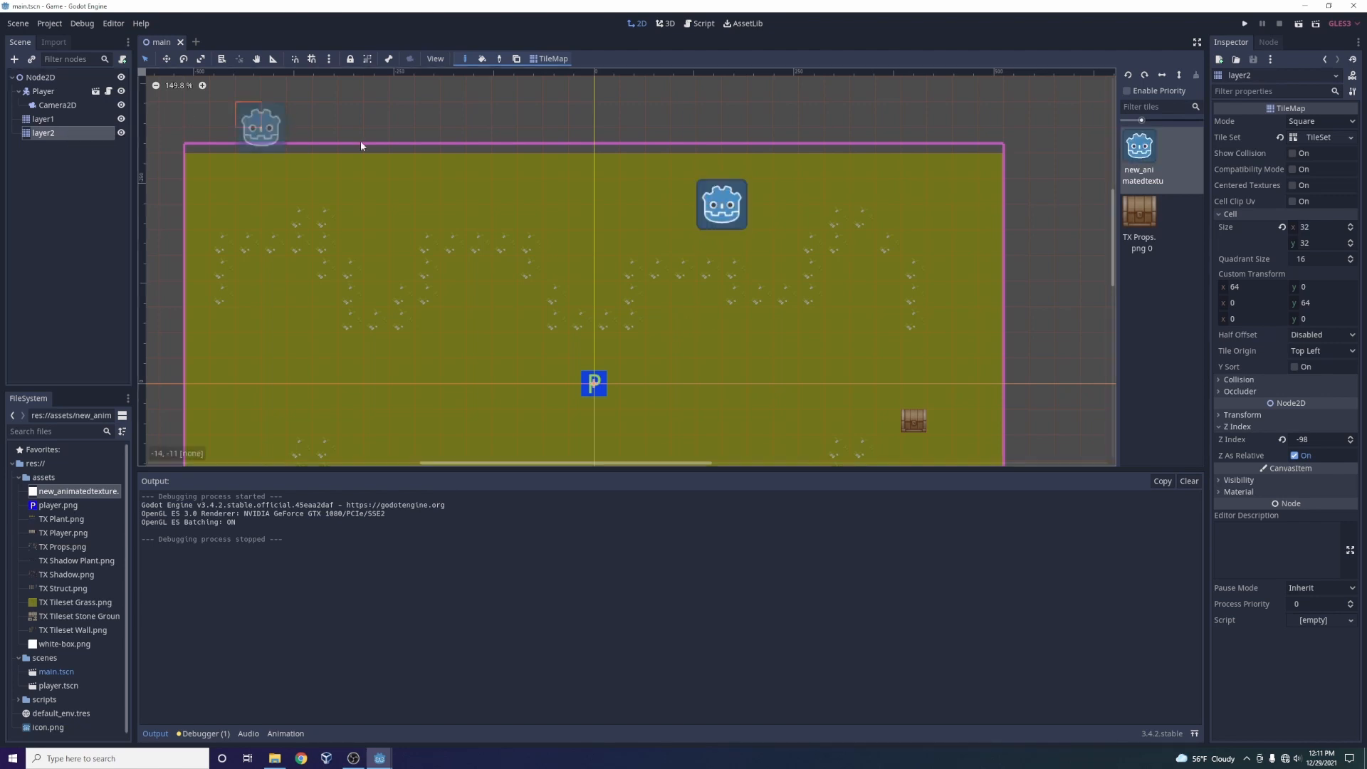
Paint a row of five TX Props chest tiles on layer2, to the left of and just below the player.
scroll(742, 438, "down", 2)
scroll(685, 414, "up", 2)
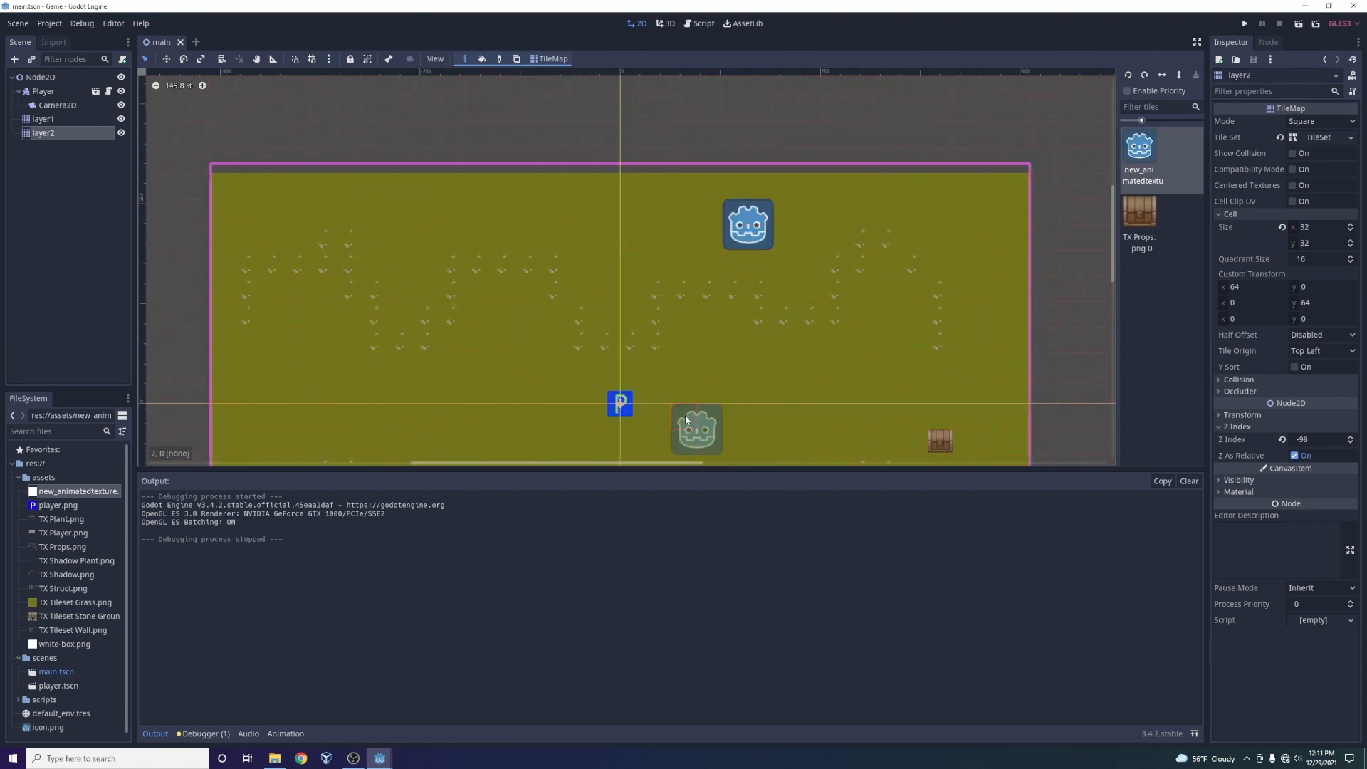
mouse_move(1115, 232)
left_mouse_down()
mouse_move(1109, 275)
mouse_move(1101, 243)
left_mouse_up()
scroll(540, 399, "down", 7)
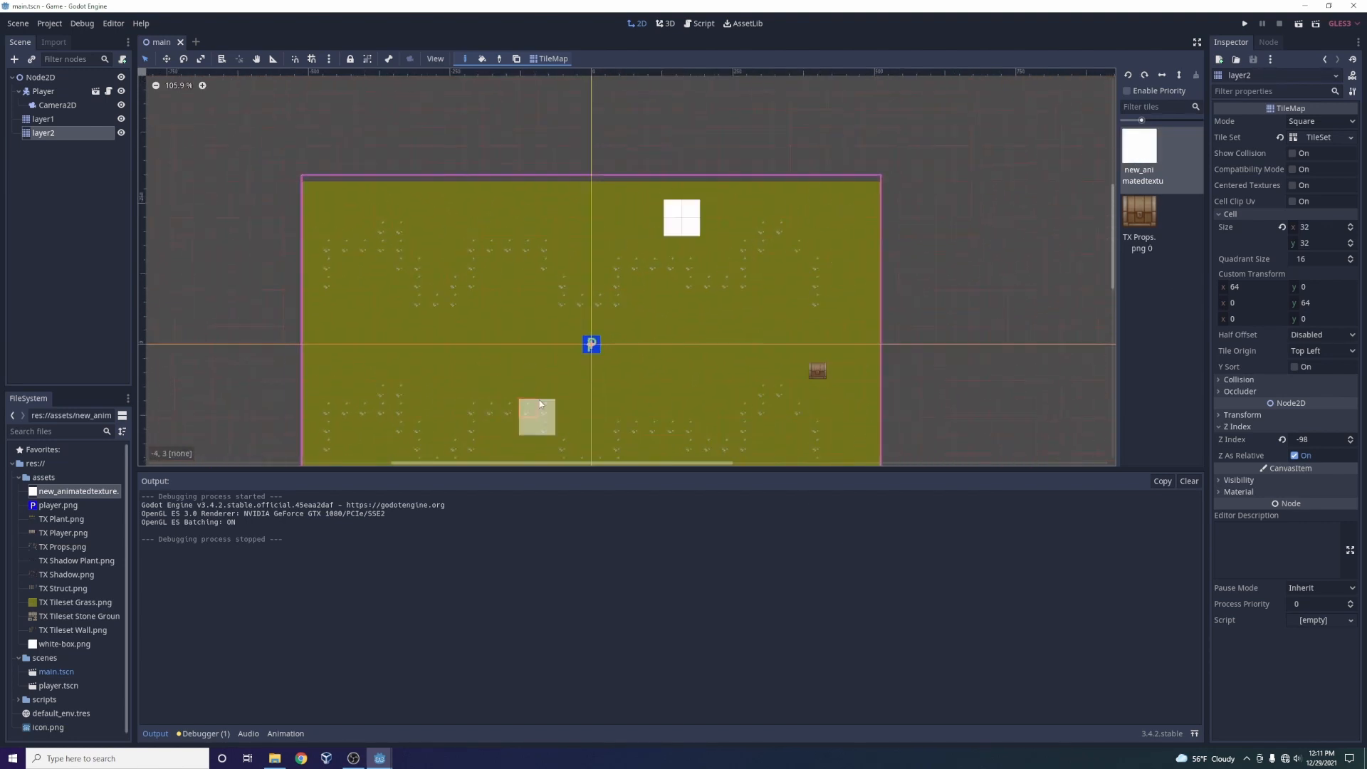
scroll(547, 397, "up", 6)
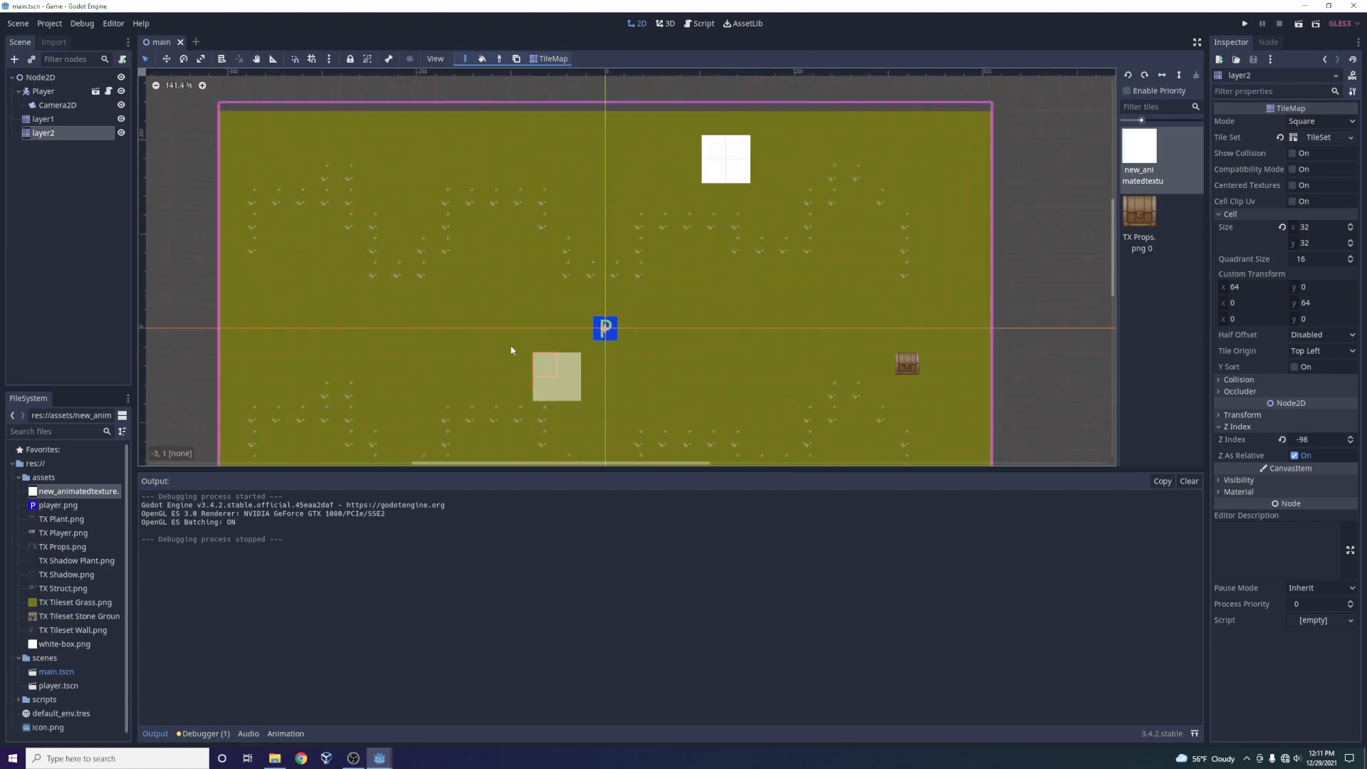
left_click(74, 135)
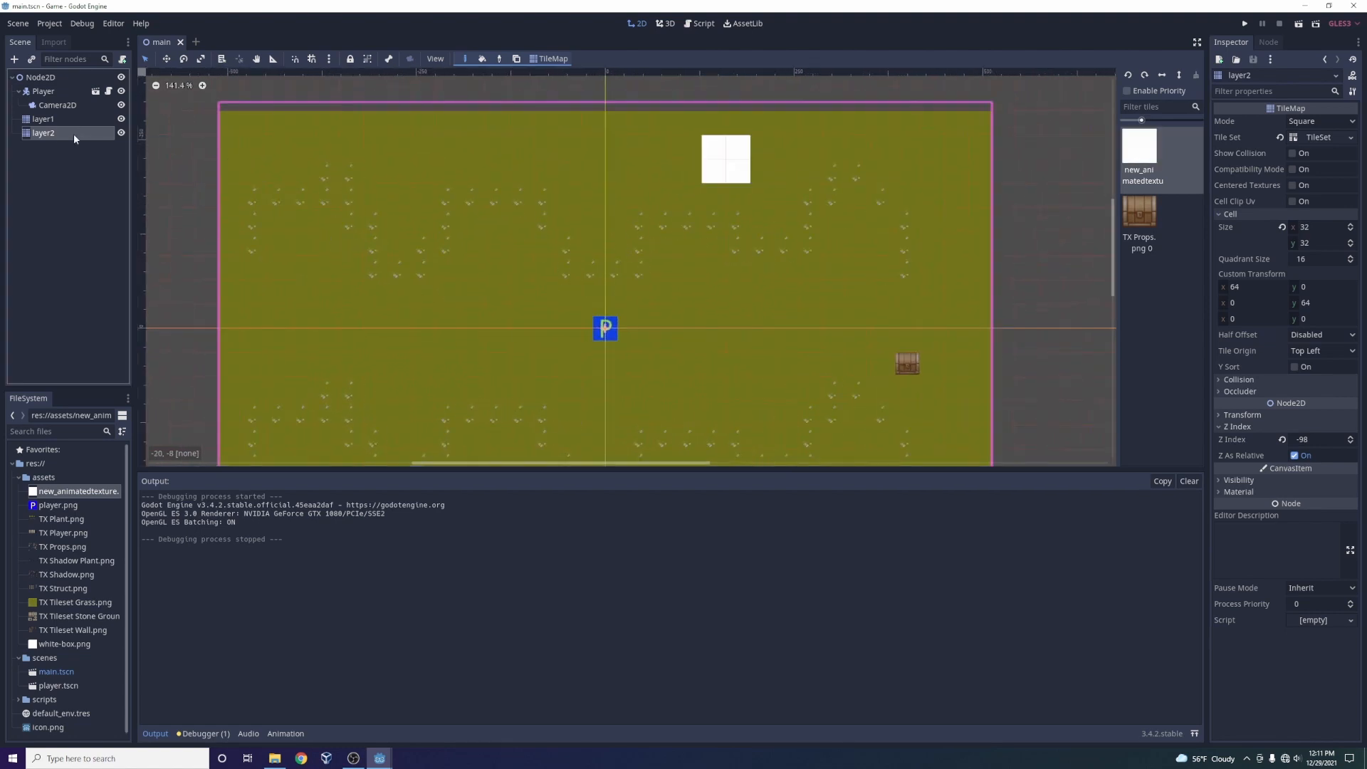
left_click(1139, 210)
scroll(772, 334, "down", 1)
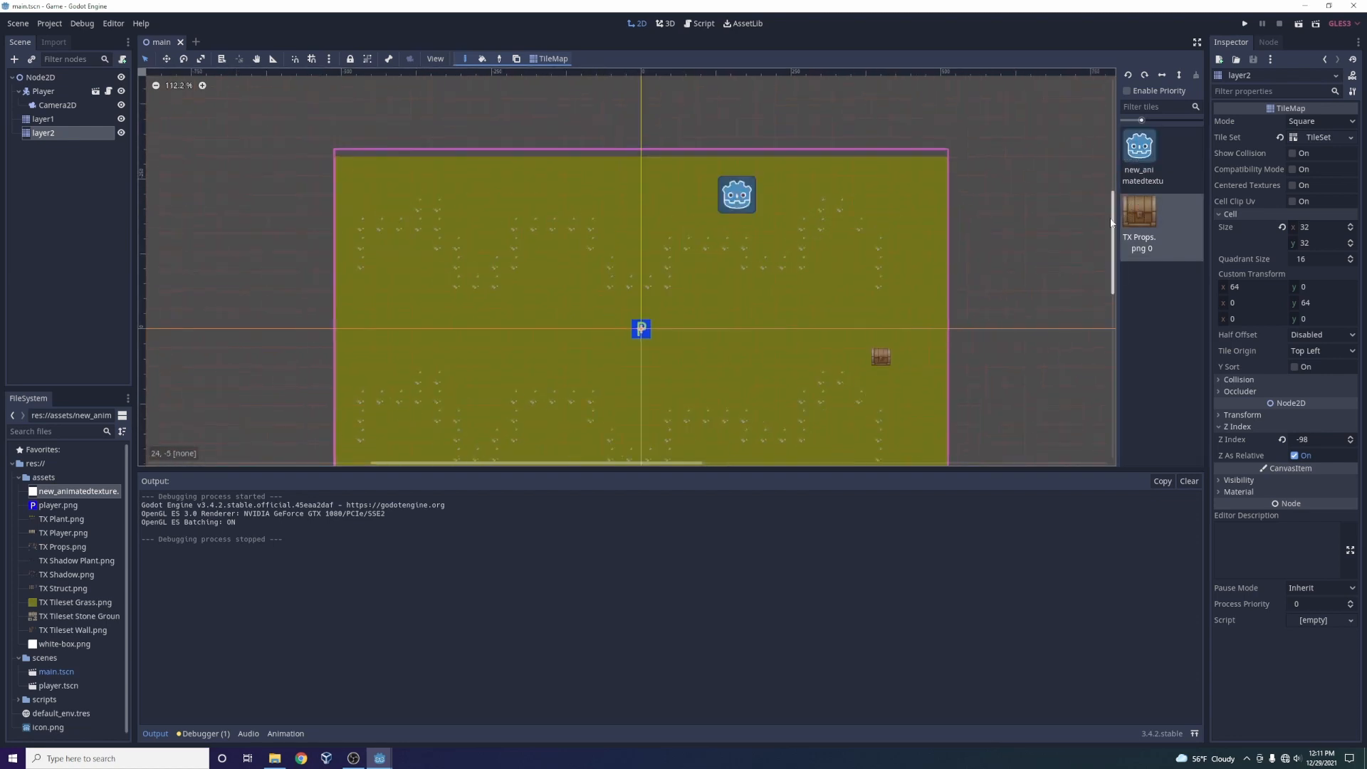
left_click_drag(1113, 223, 1116, 258)
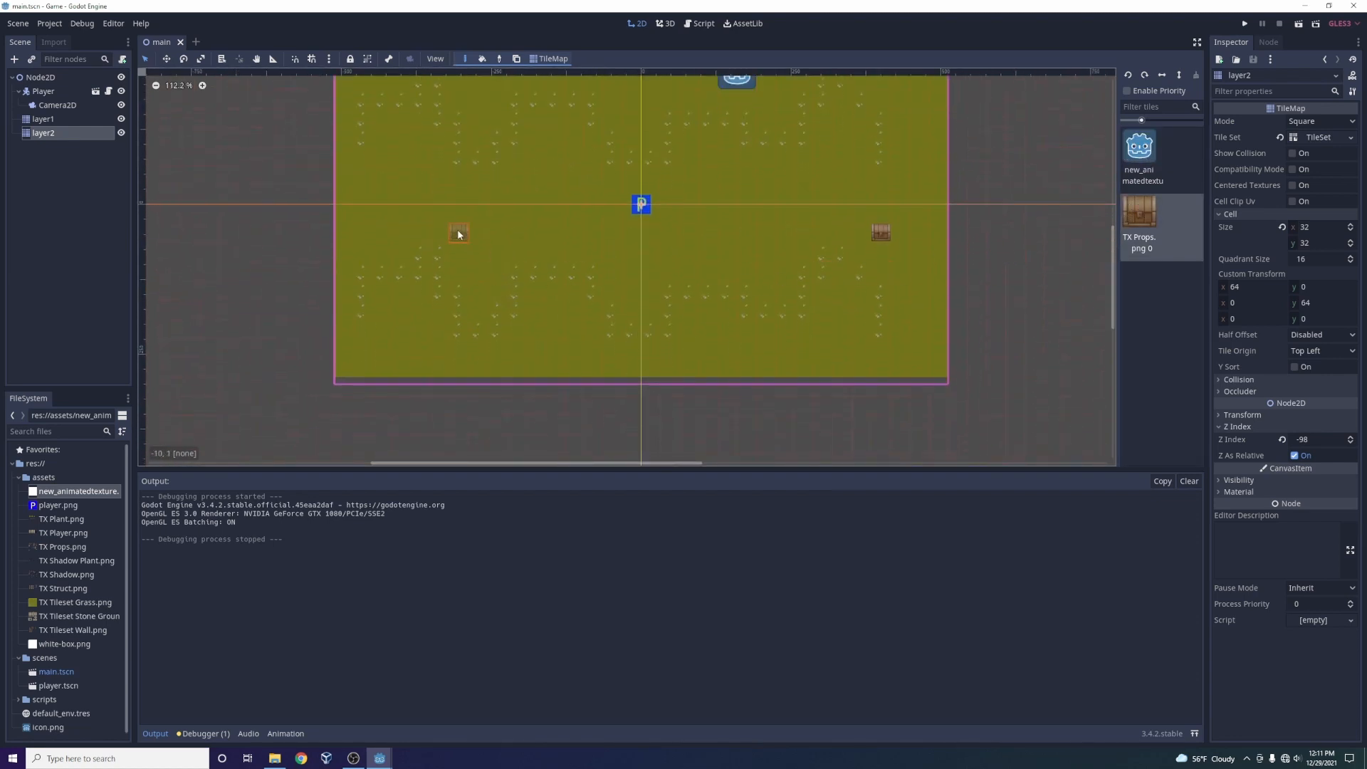
left_click_drag(458, 235, 568, 249)
scroll(570, 250, "up", 4)
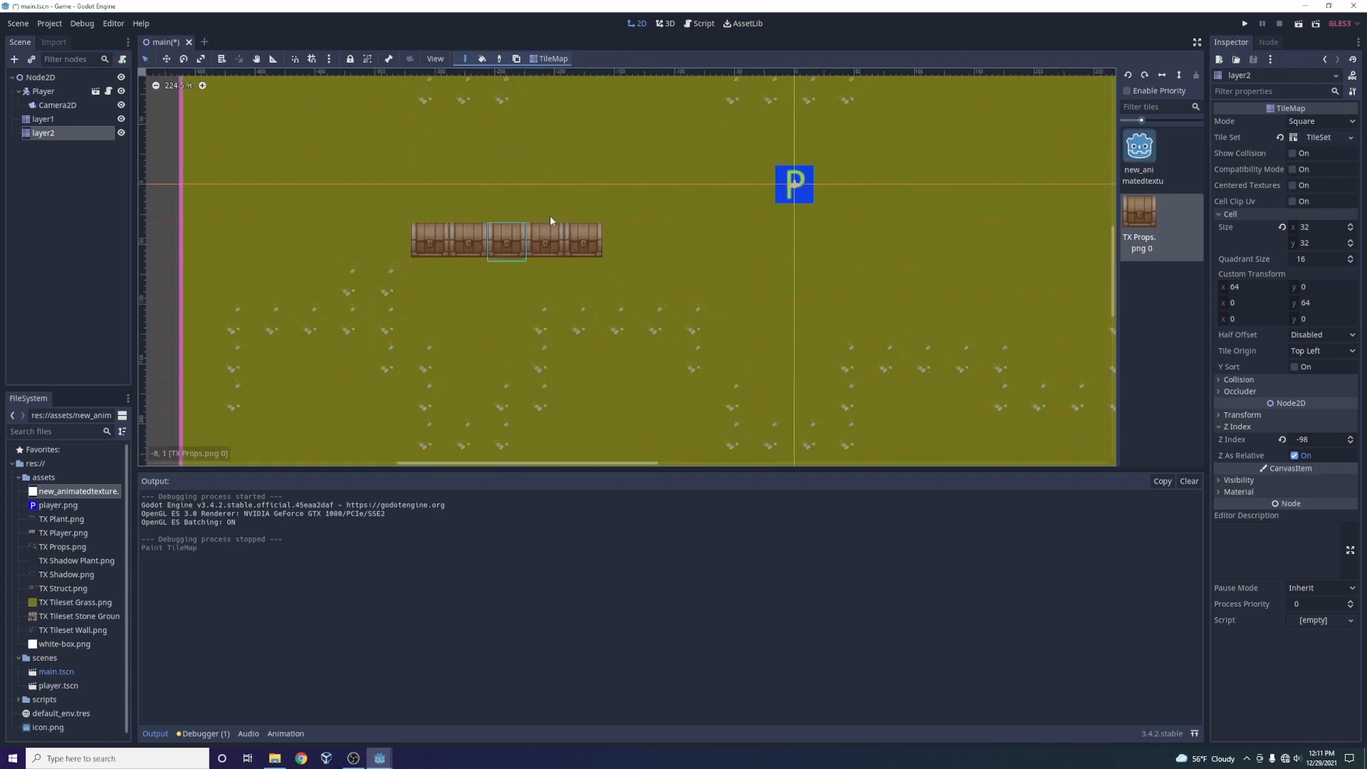
Place rotated and flipped chest tiles on layer2 beside and above the row of five chests.
left_click(1127, 73)
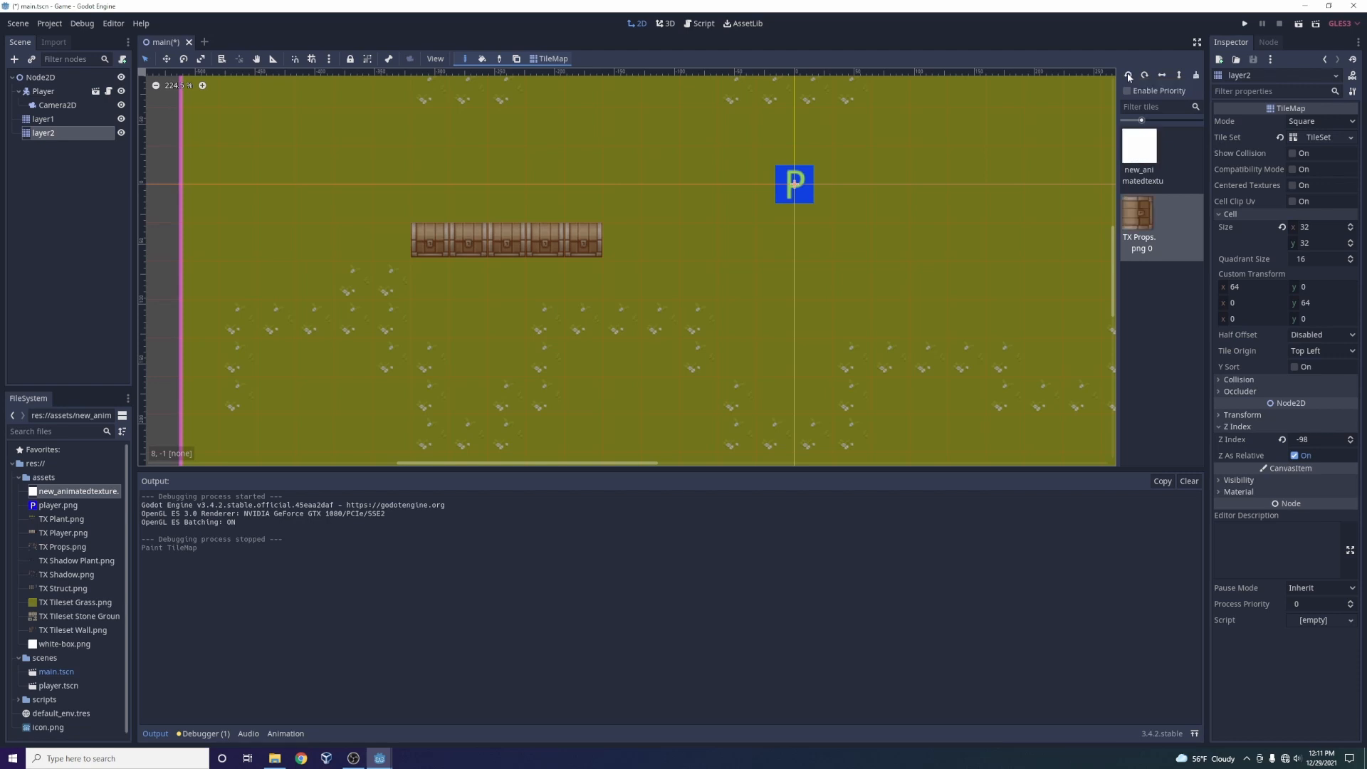
left_click(668, 246)
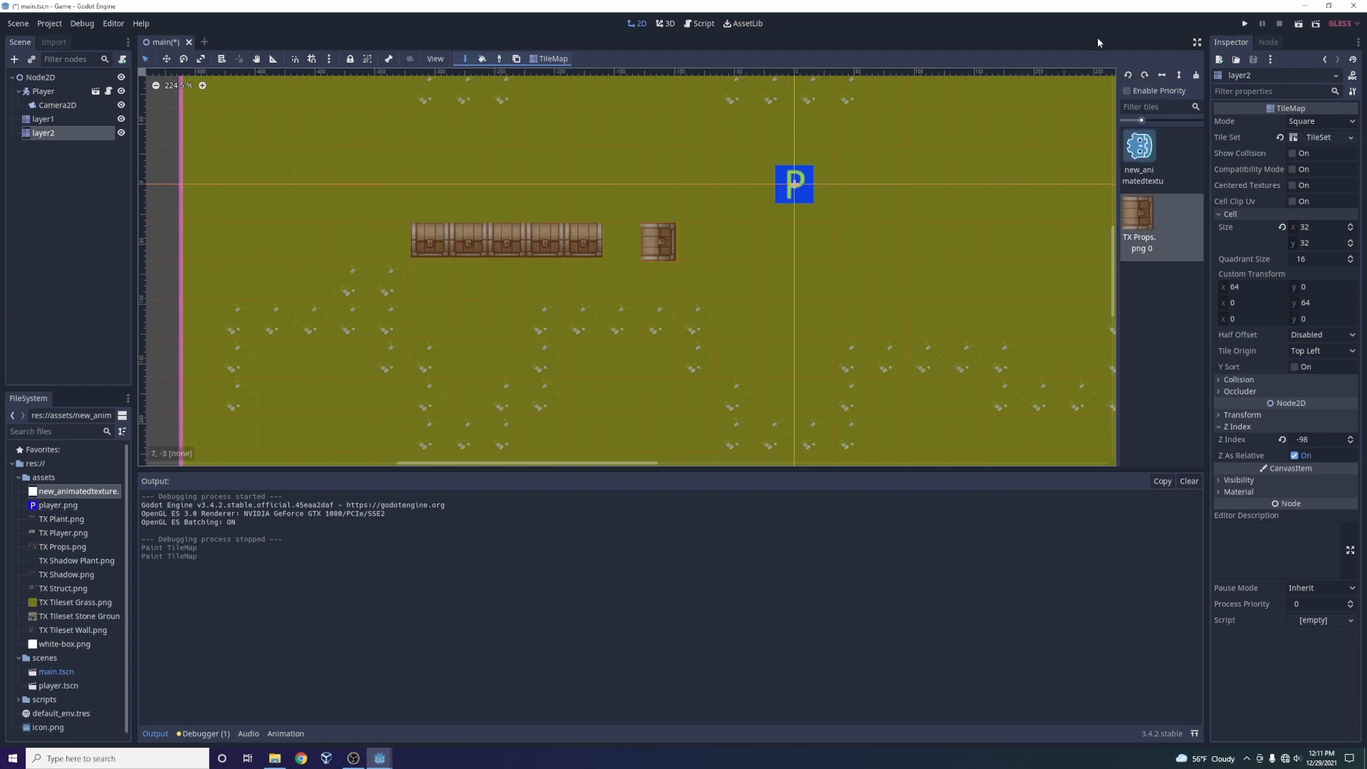
left_click(1128, 75)
left_click(699, 244)
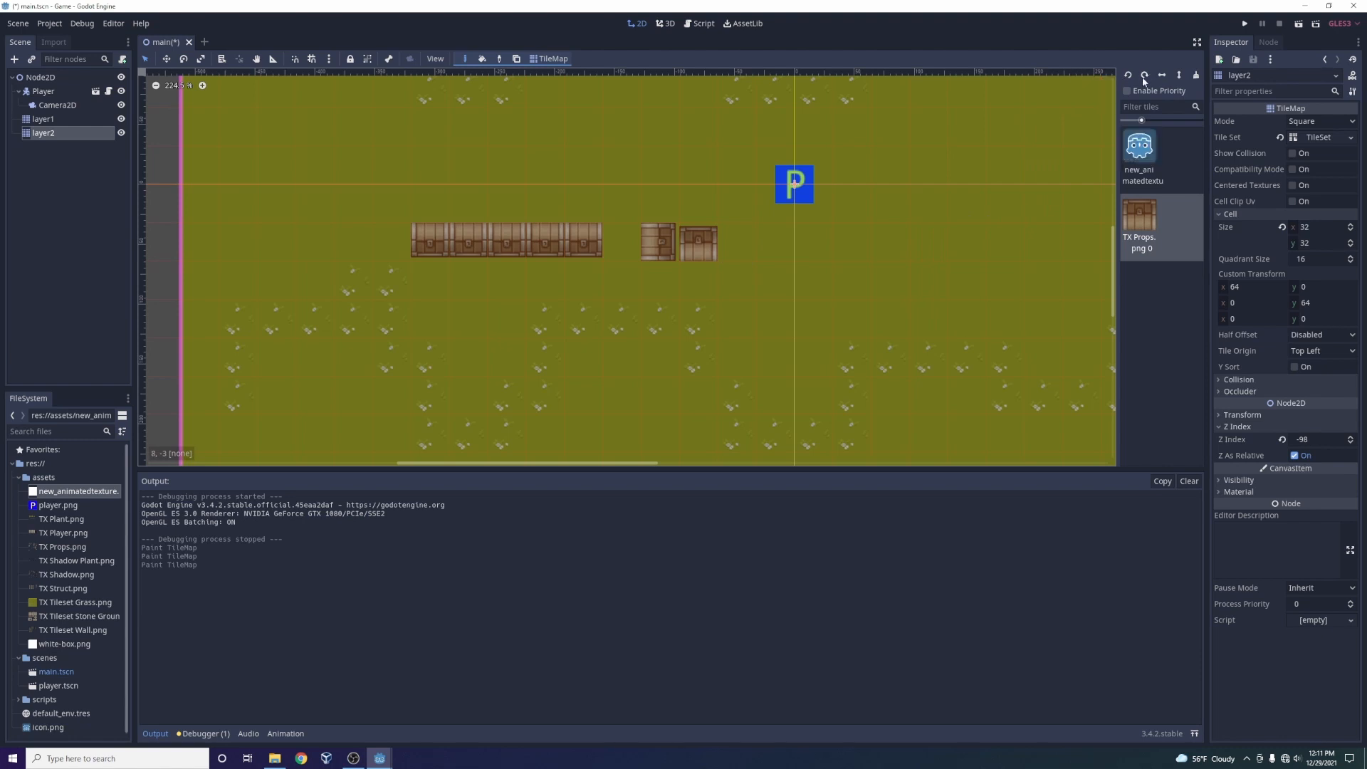
left_click(699, 278)
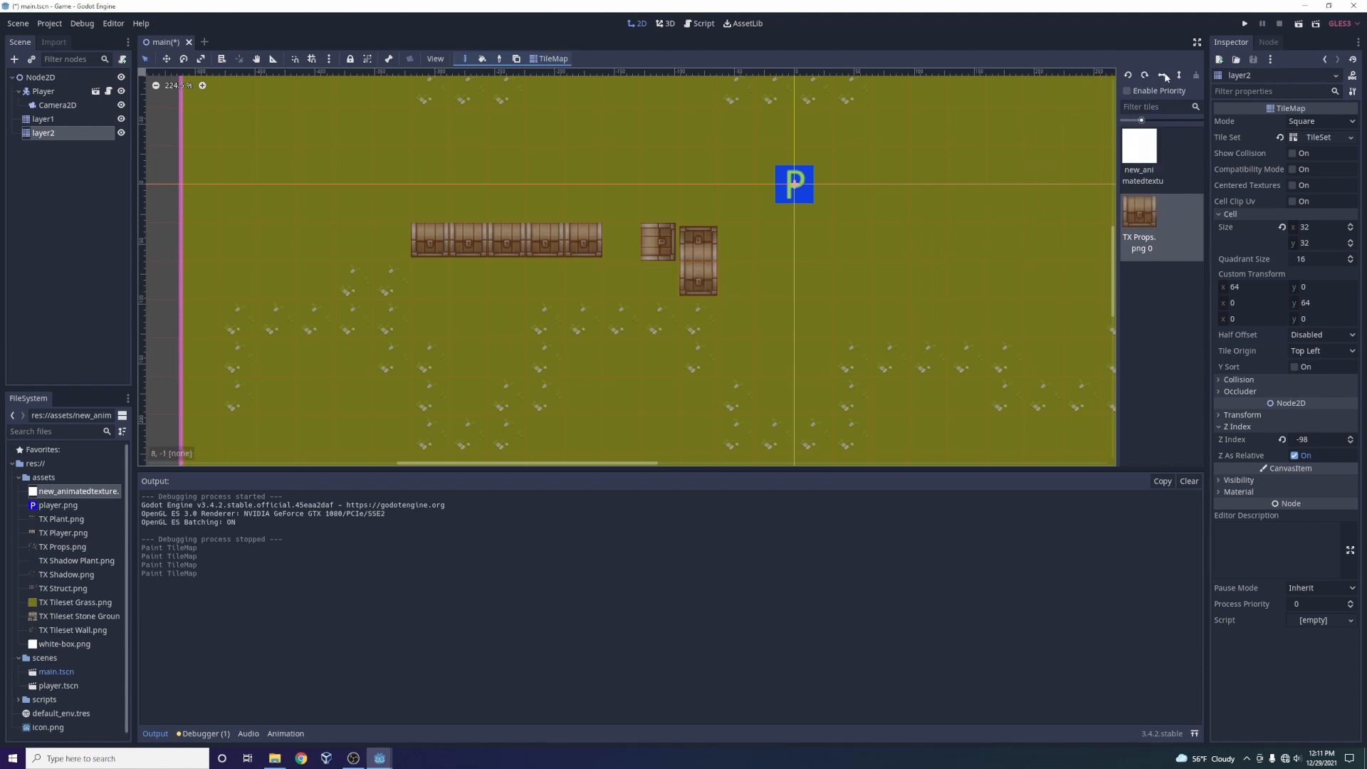
left_click(453, 205)
left_click(500, 199)
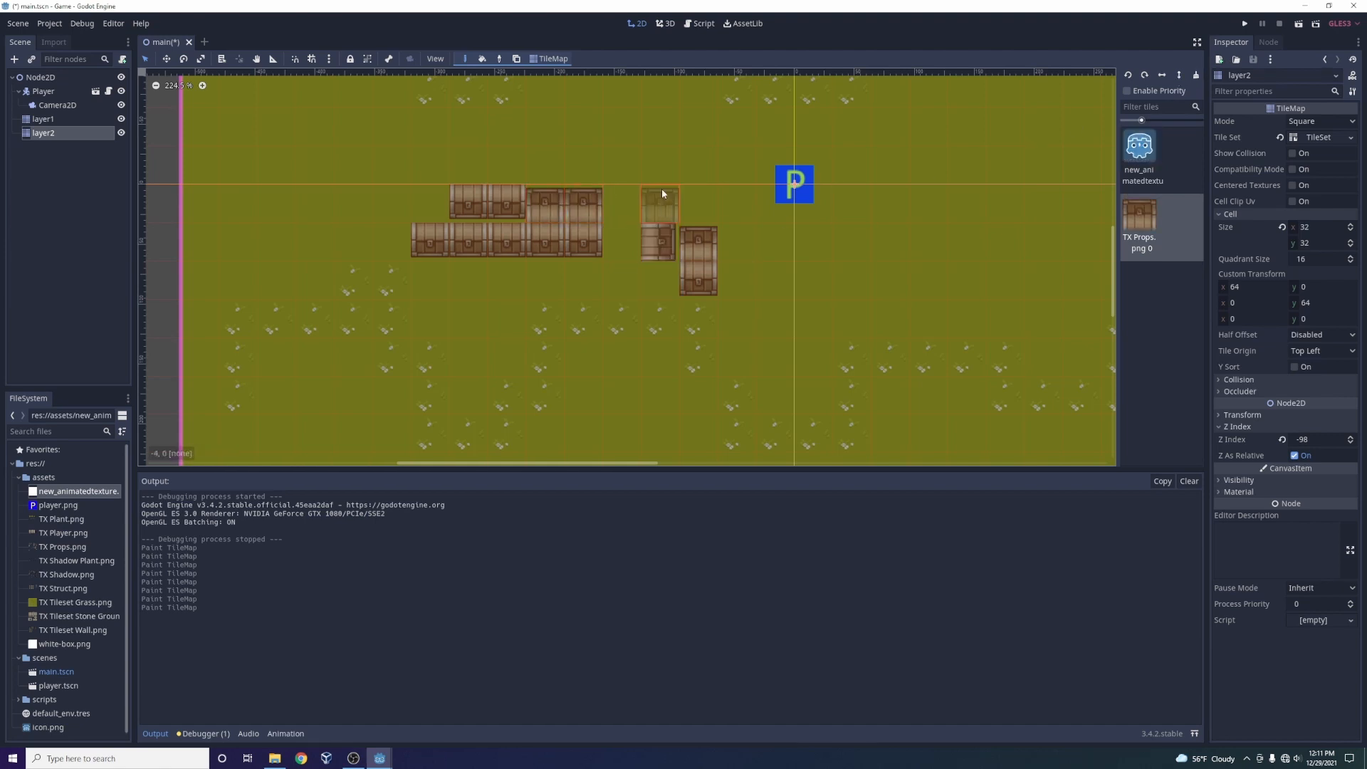
Paint more chest tiles around the existing ones on layer2 to form a four-row block of chests beside the player.
scroll(707, 159, "down", 5)
left_click_drag(638, 212, 644, 186)
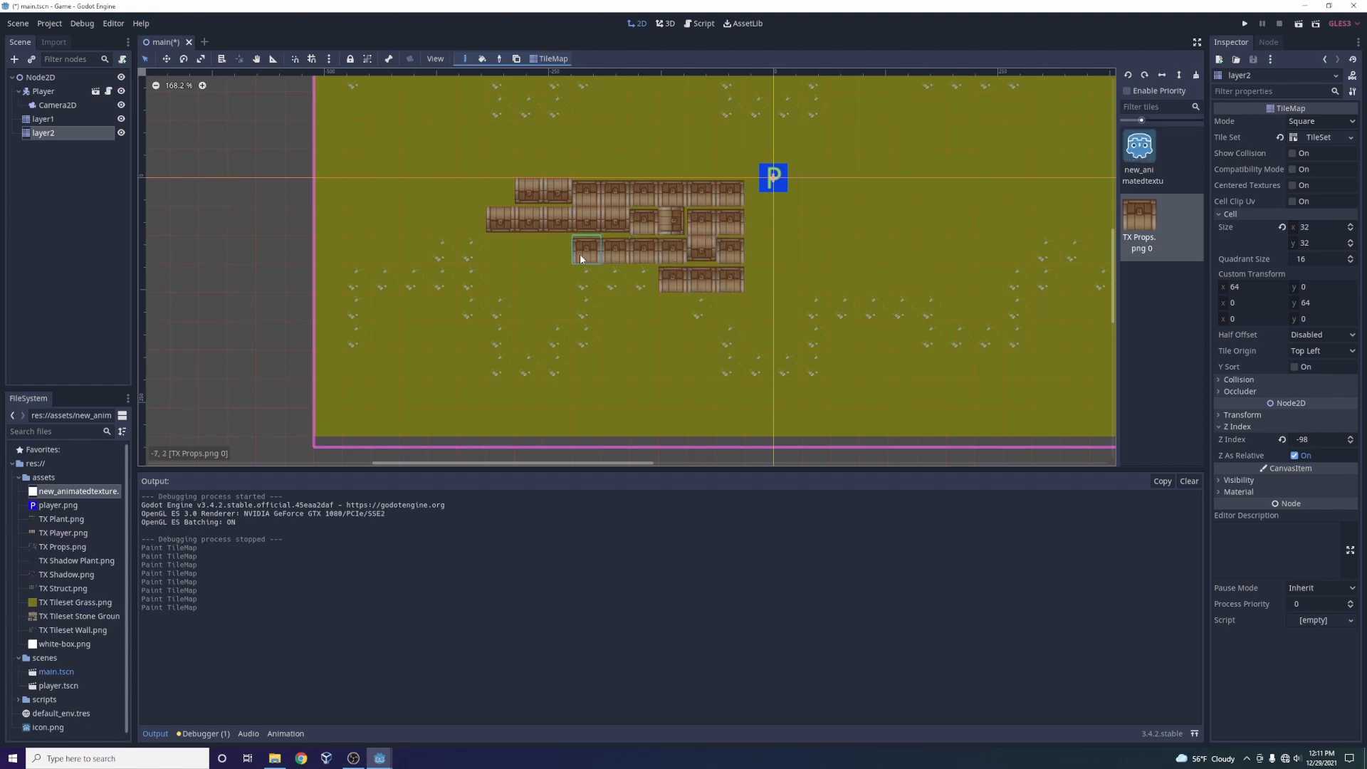
mouse_move(580, 258)
left_mouse_down()
mouse_move(489, 253)
mouse_move(504, 235)
left_mouse_up()
scroll(614, 152, "up", 2)
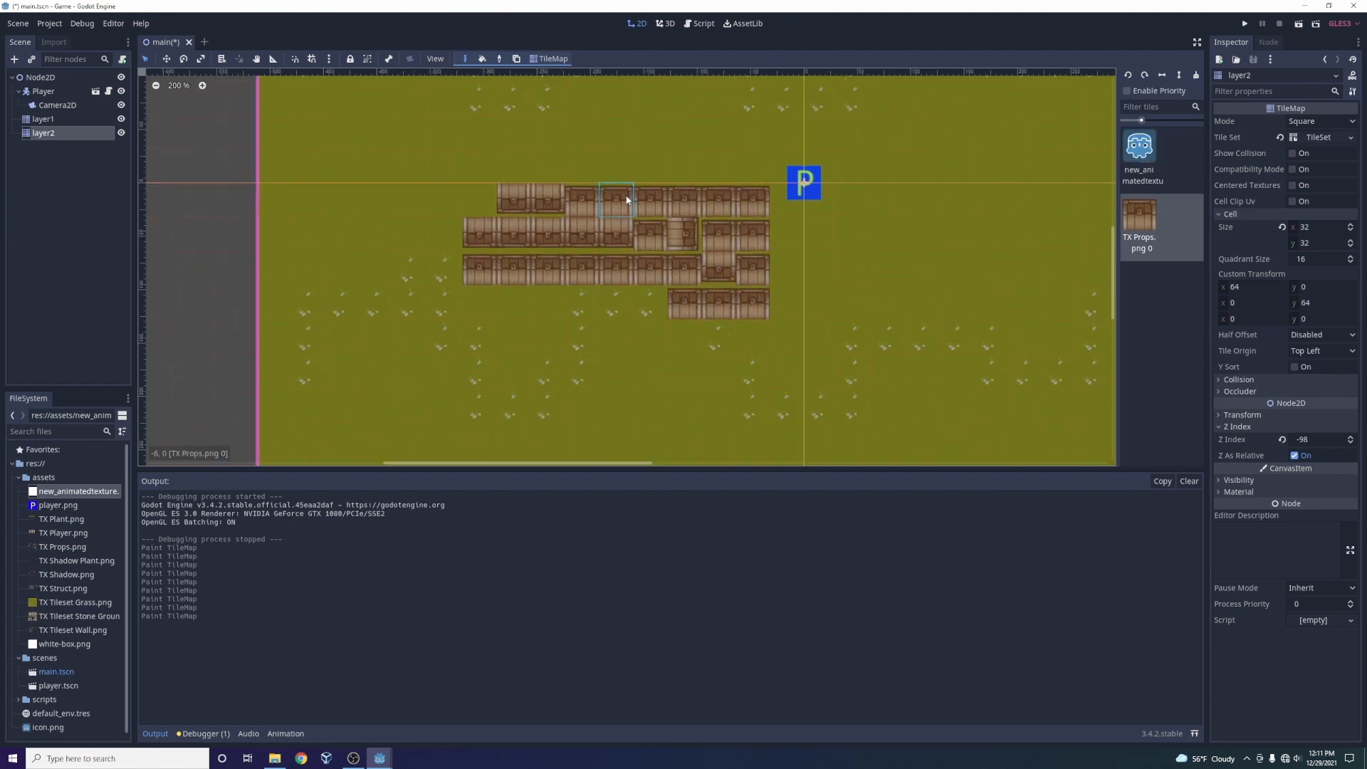
scroll(627, 200, "up", 1)
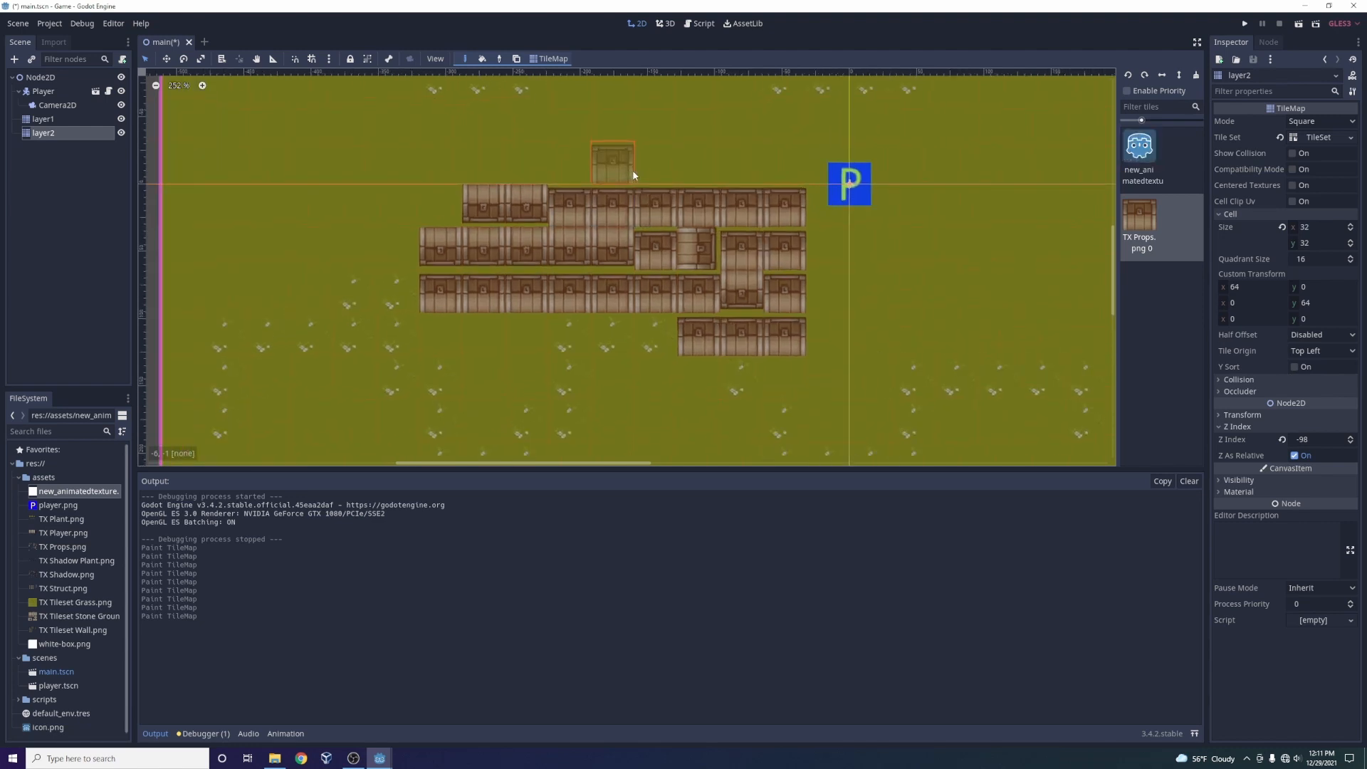
Run the game, move the player across the block of chests in several directions, and close the game window.
scroll(639, 177, "down", 4)
left_click(1245, 23)
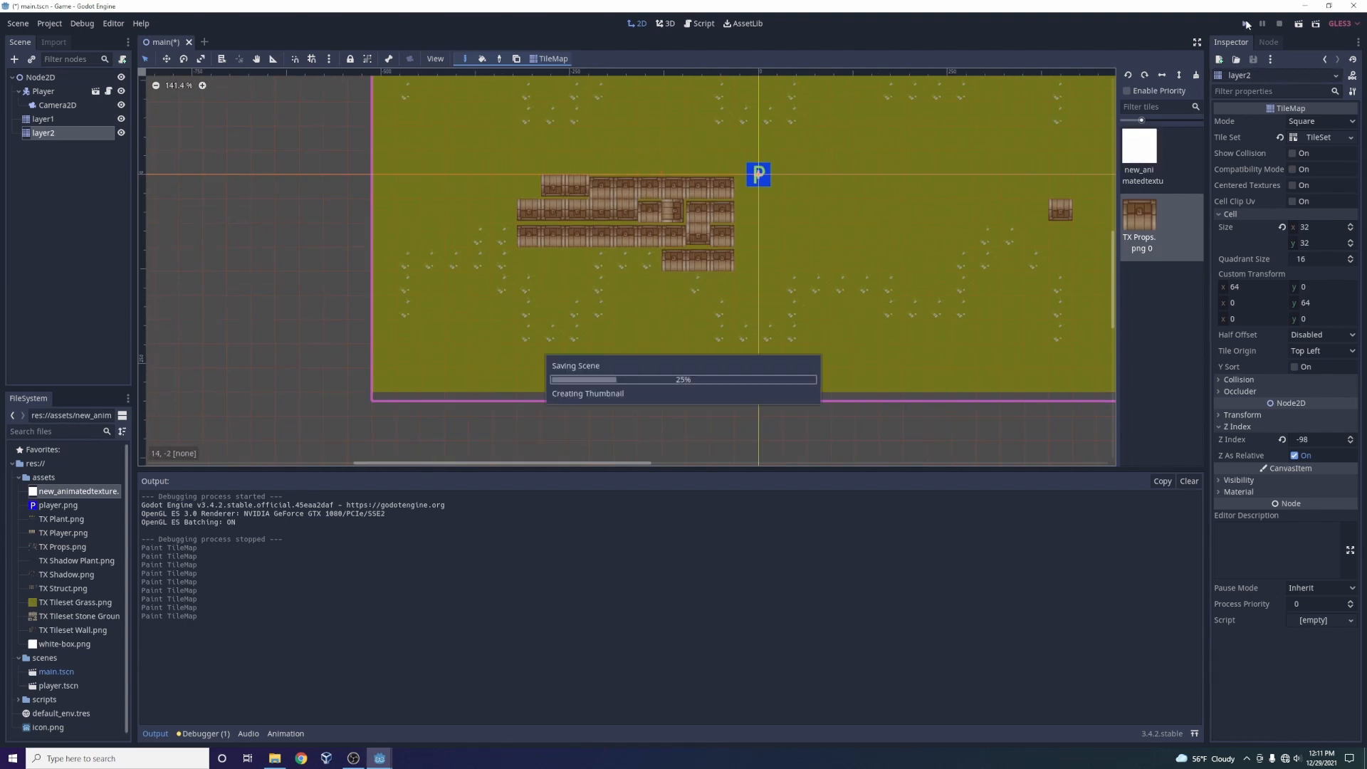
key("Left")
key("Down")
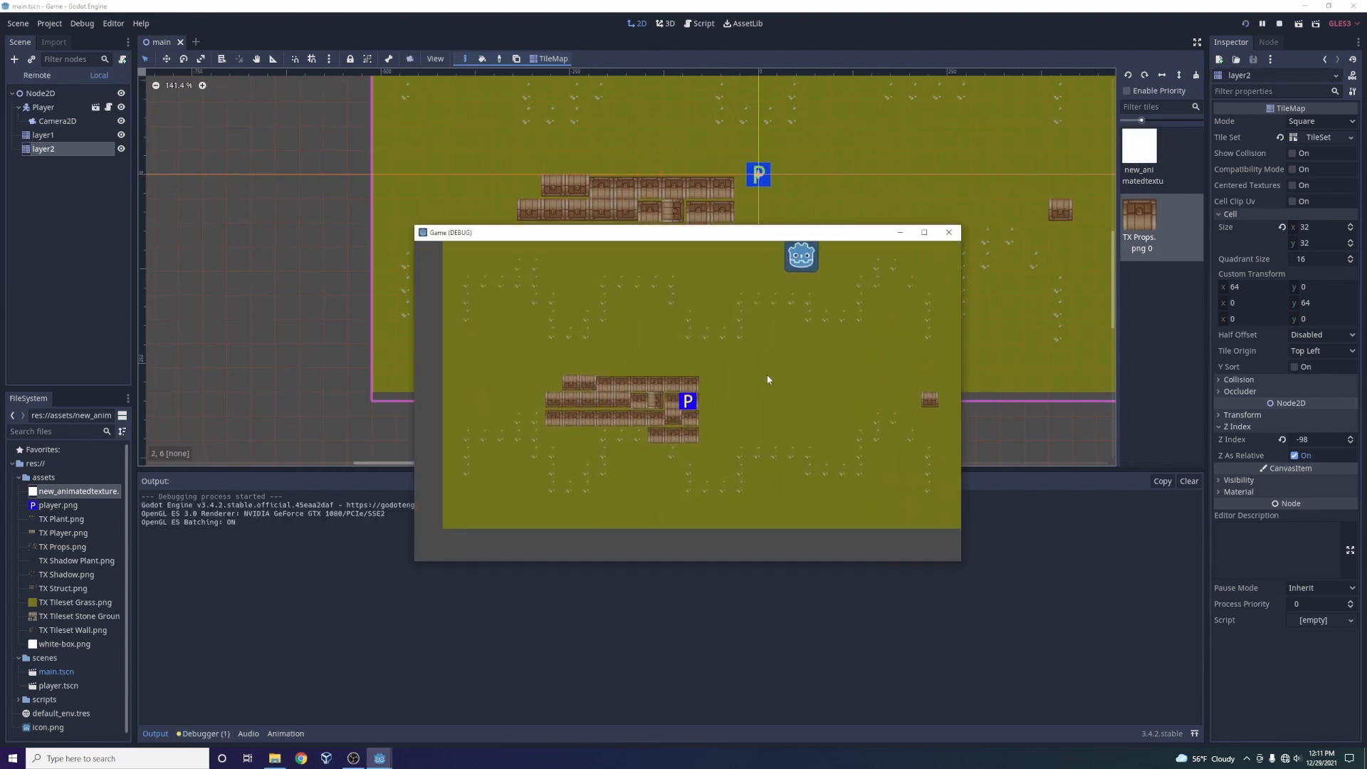
key("Up")
key("Right")
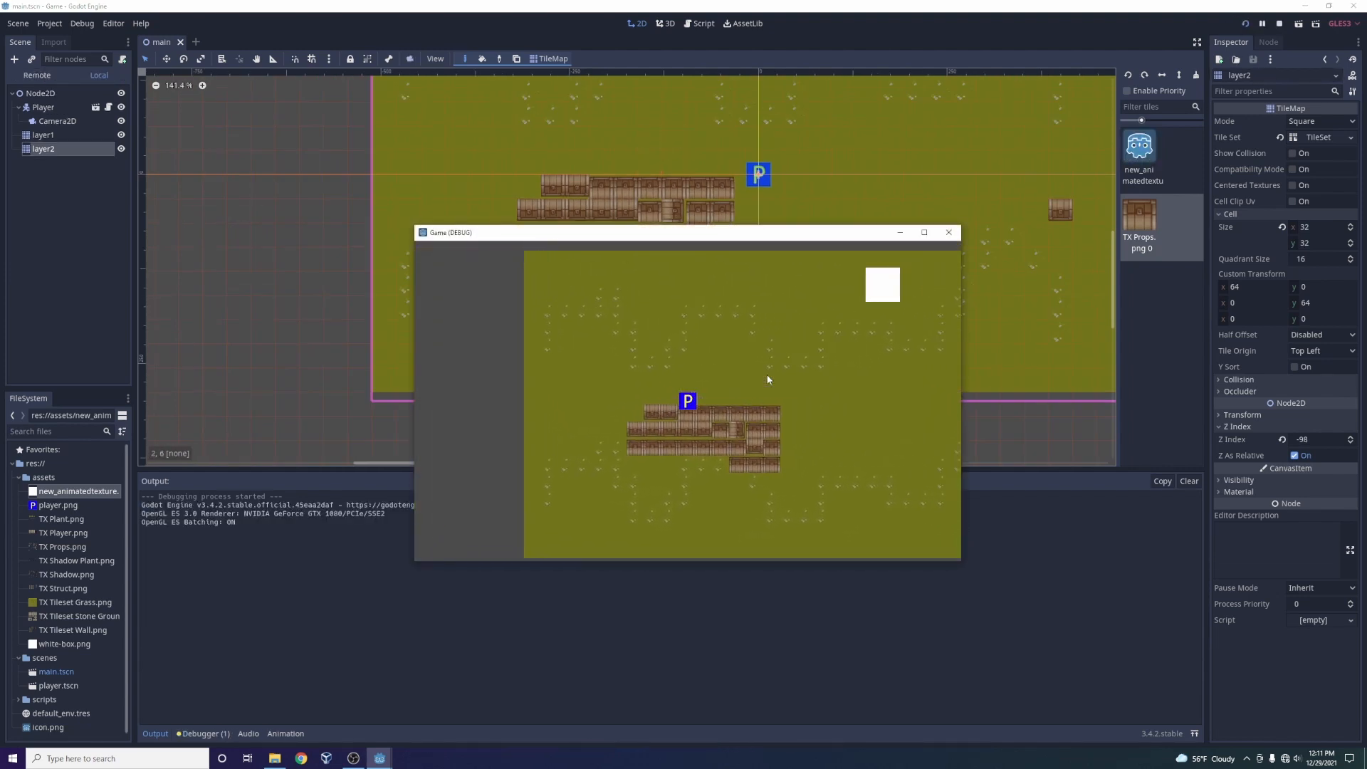
key("Down")
left_click(960, 232)
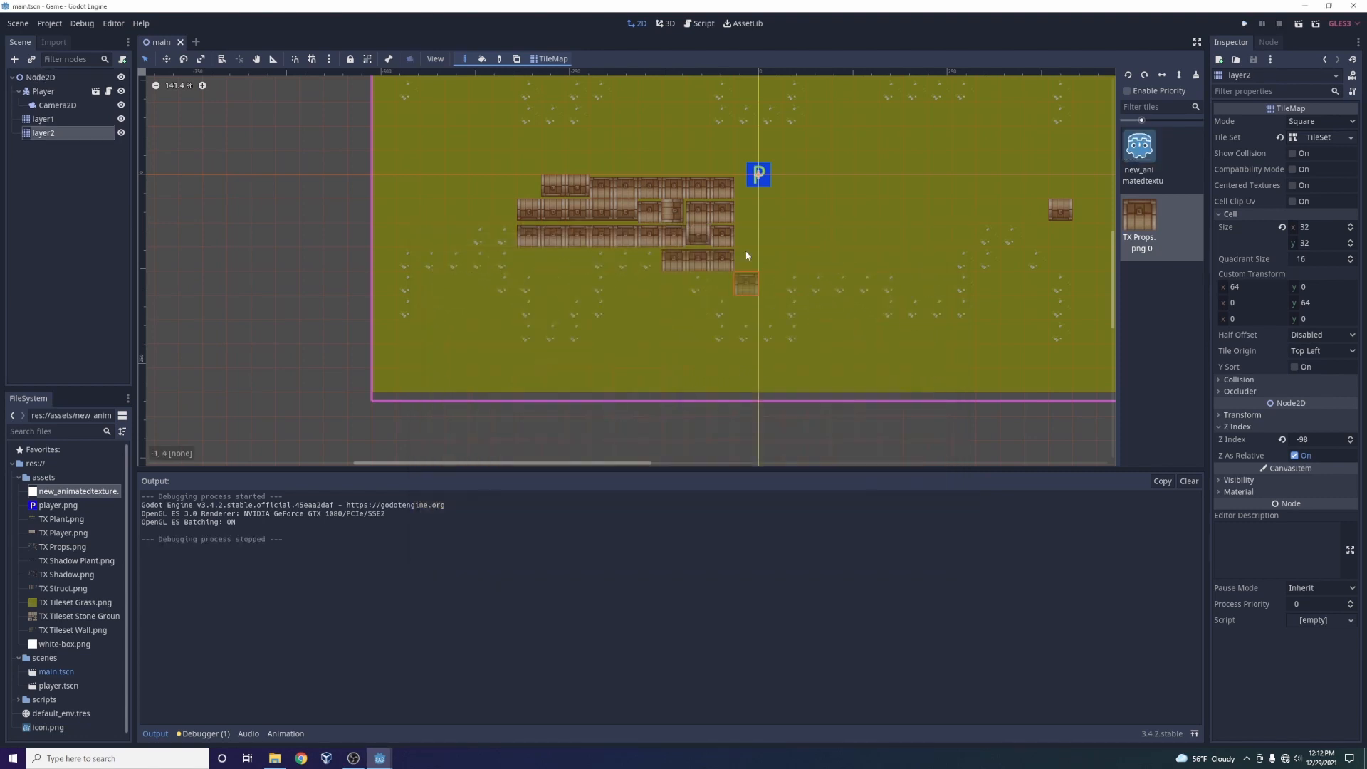
Open layer2's tile set for editing and select the chest tile in the TX Props texture.
scroll(762, 135, "up", 2)
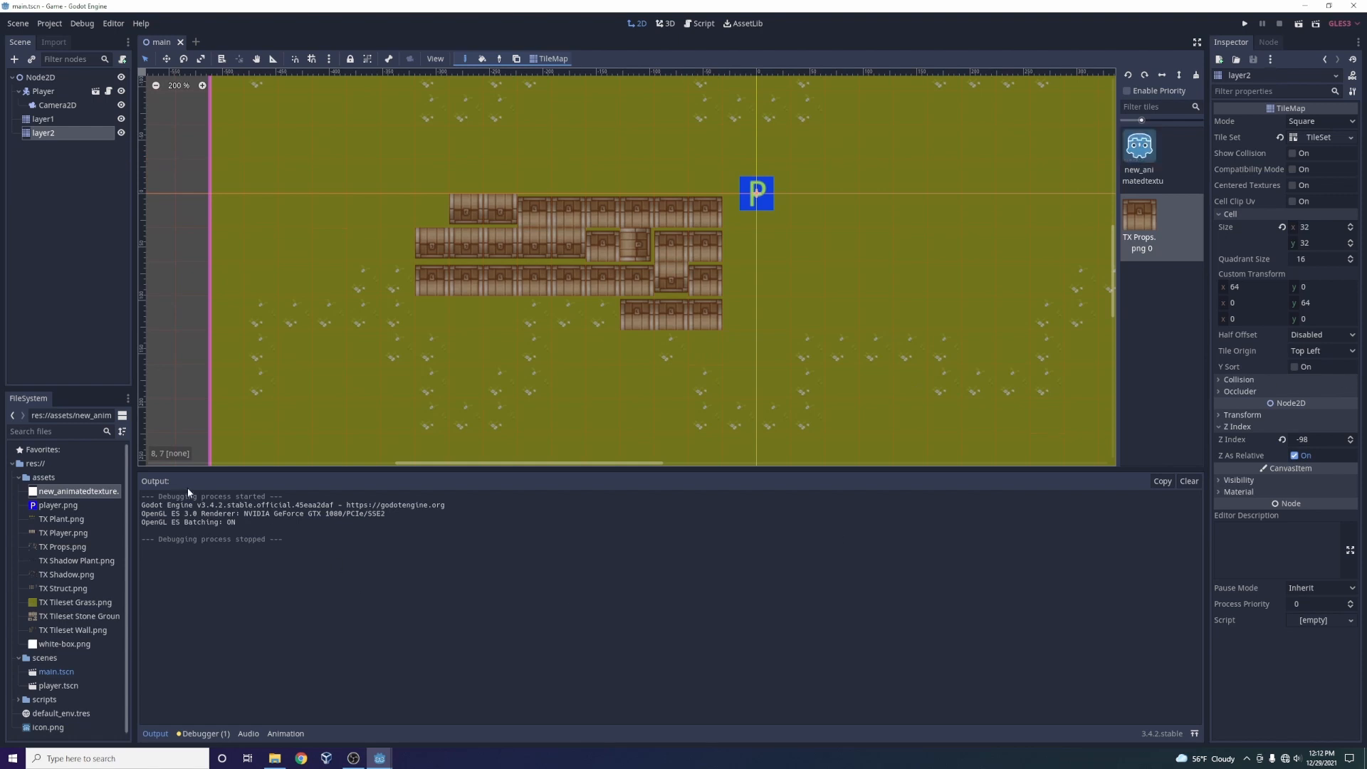
left_click(1297, 134)
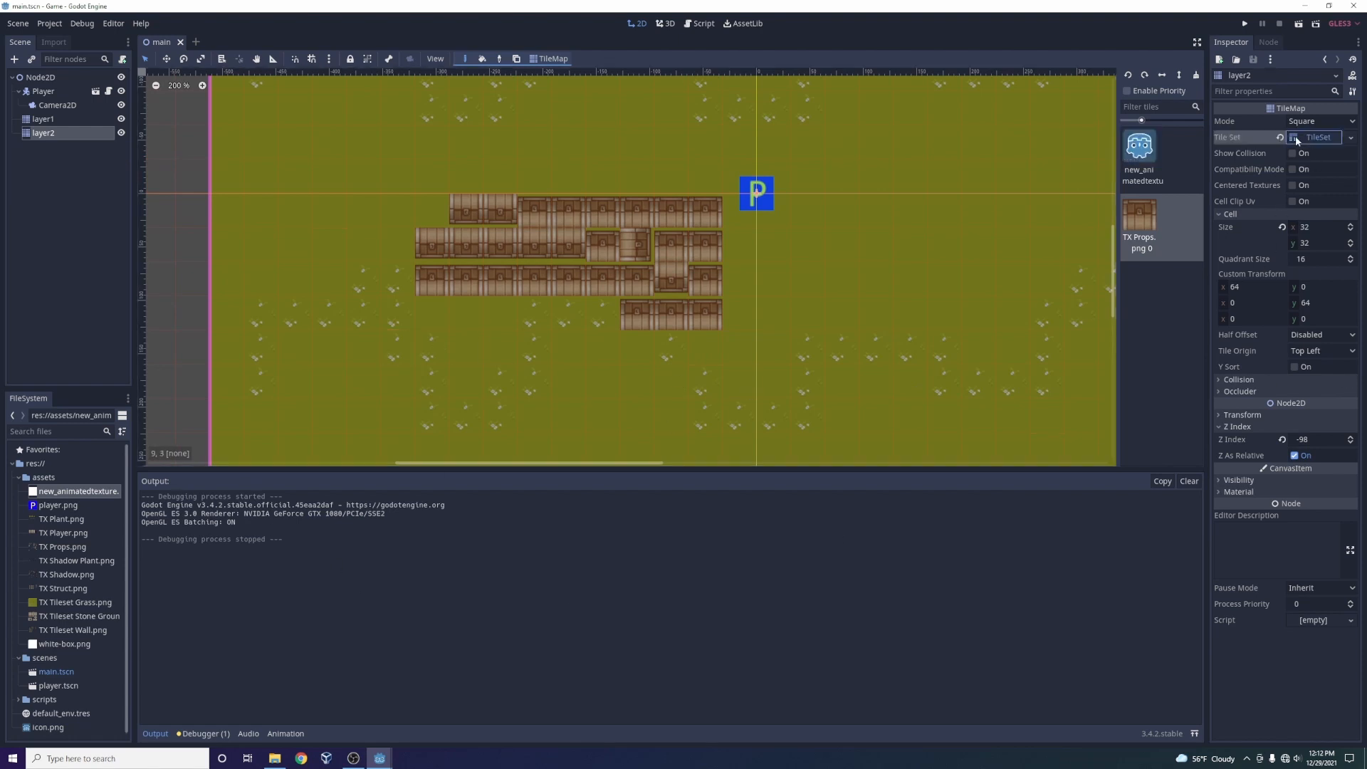
left_click(214, 522)
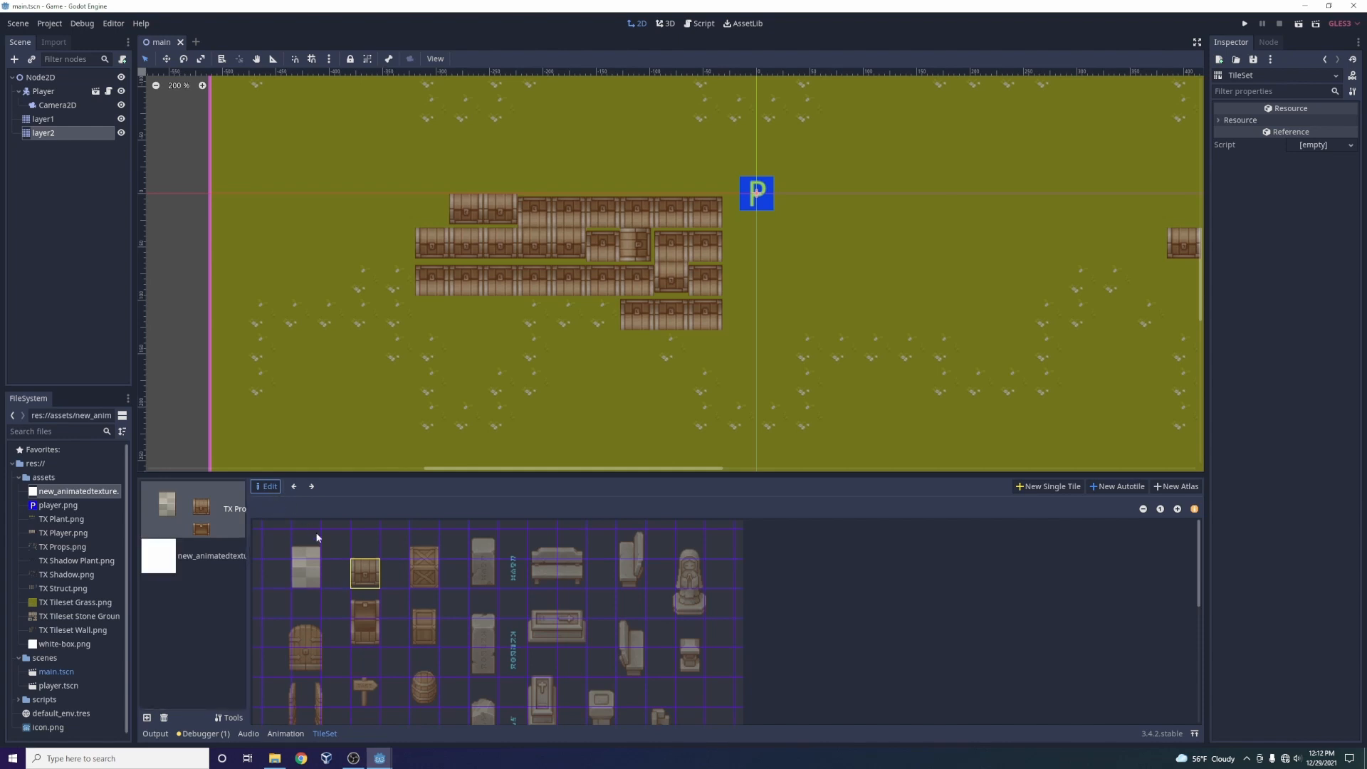
left_click(364, 576)
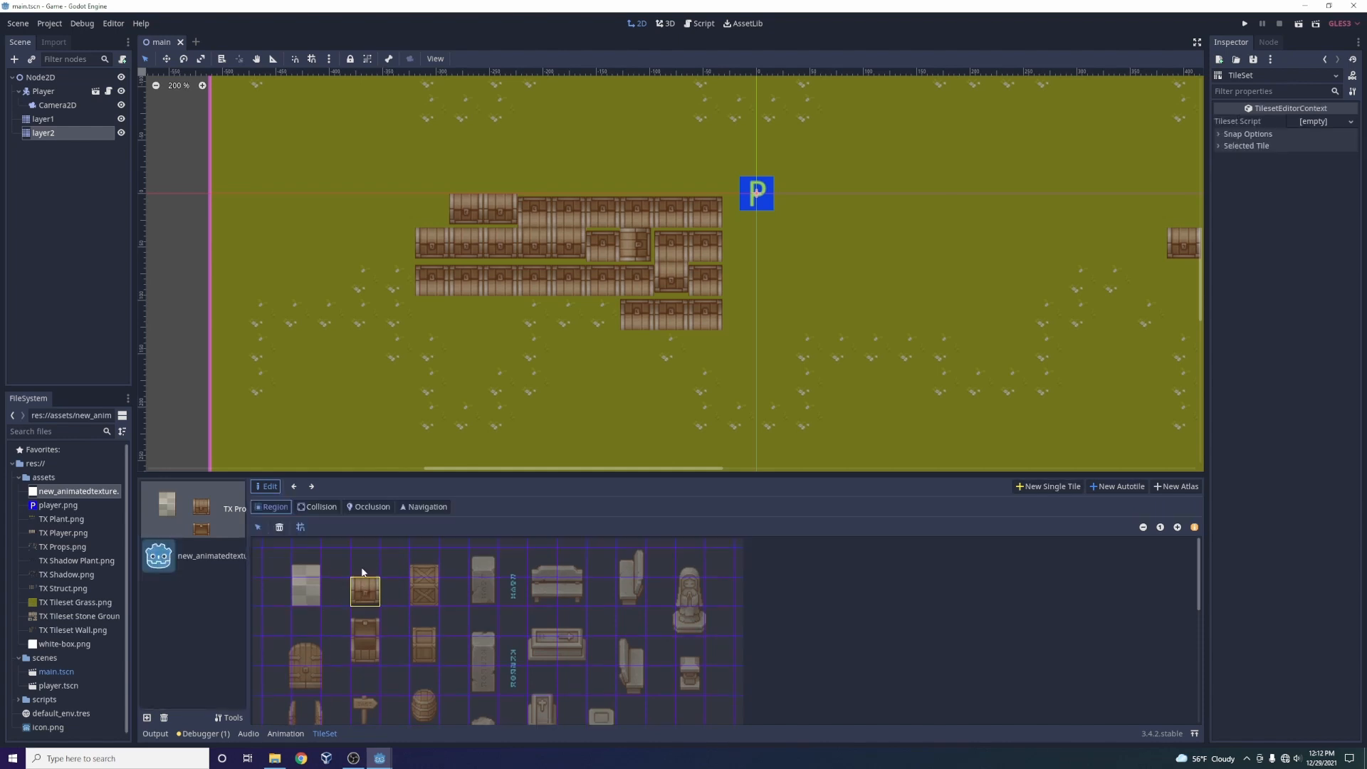
Add a rectangular collision shape covering the chest tile, and run the game briefly before closing it.
left_click(322, 506)
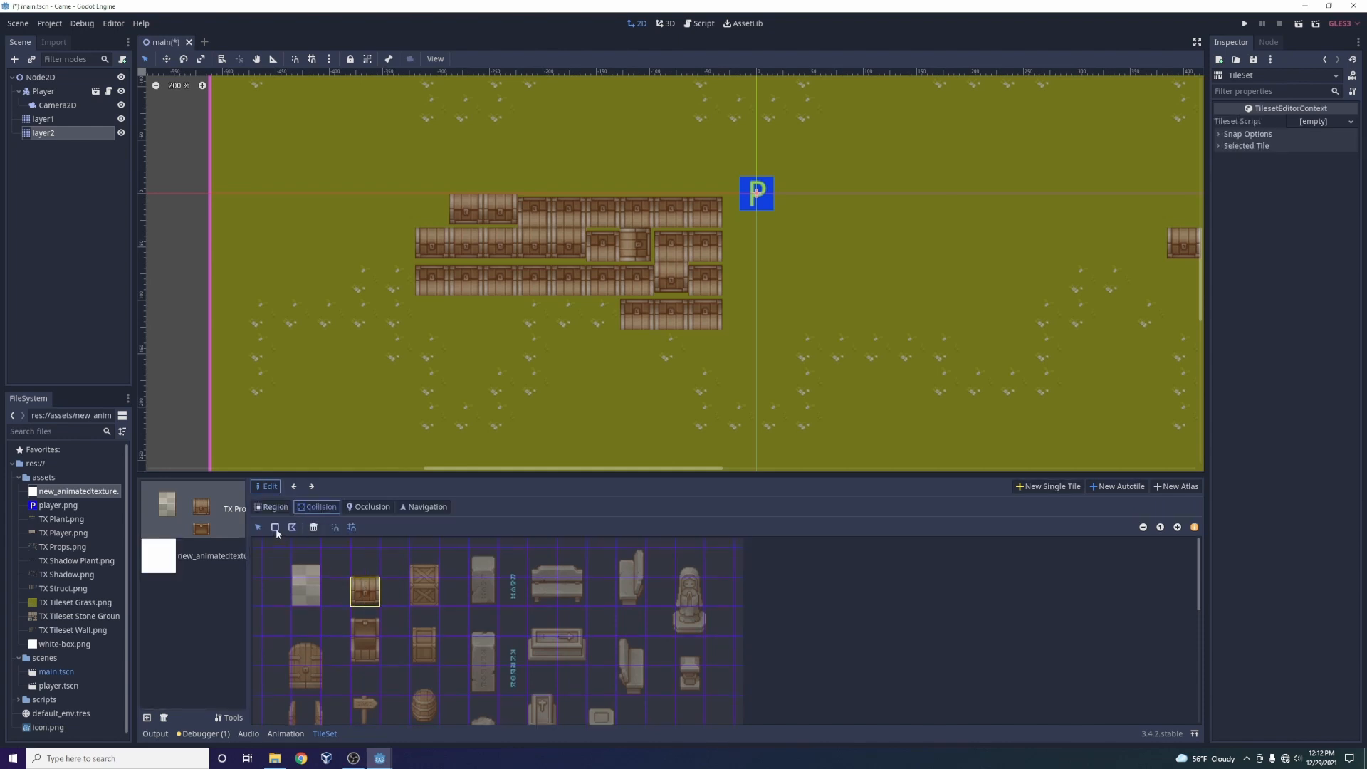
left_click(364, 596)
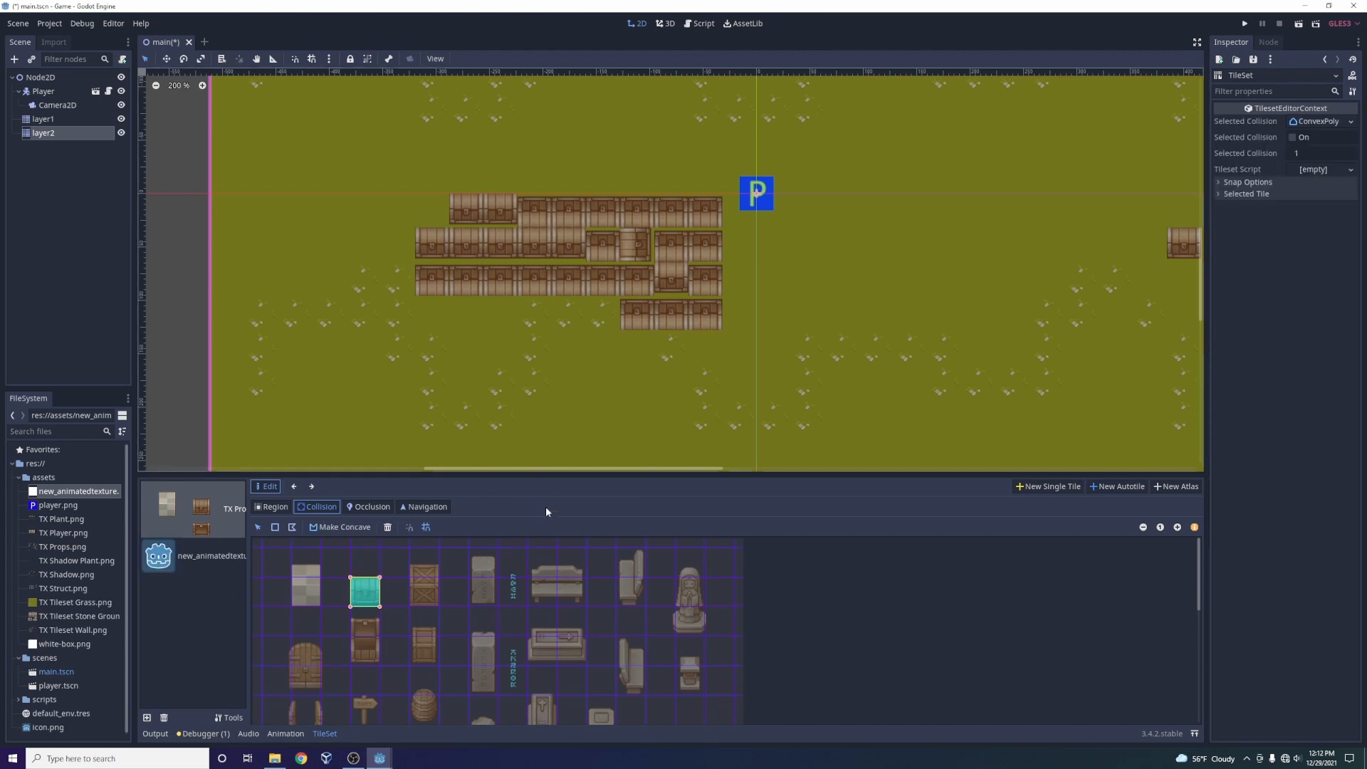
key("F5")
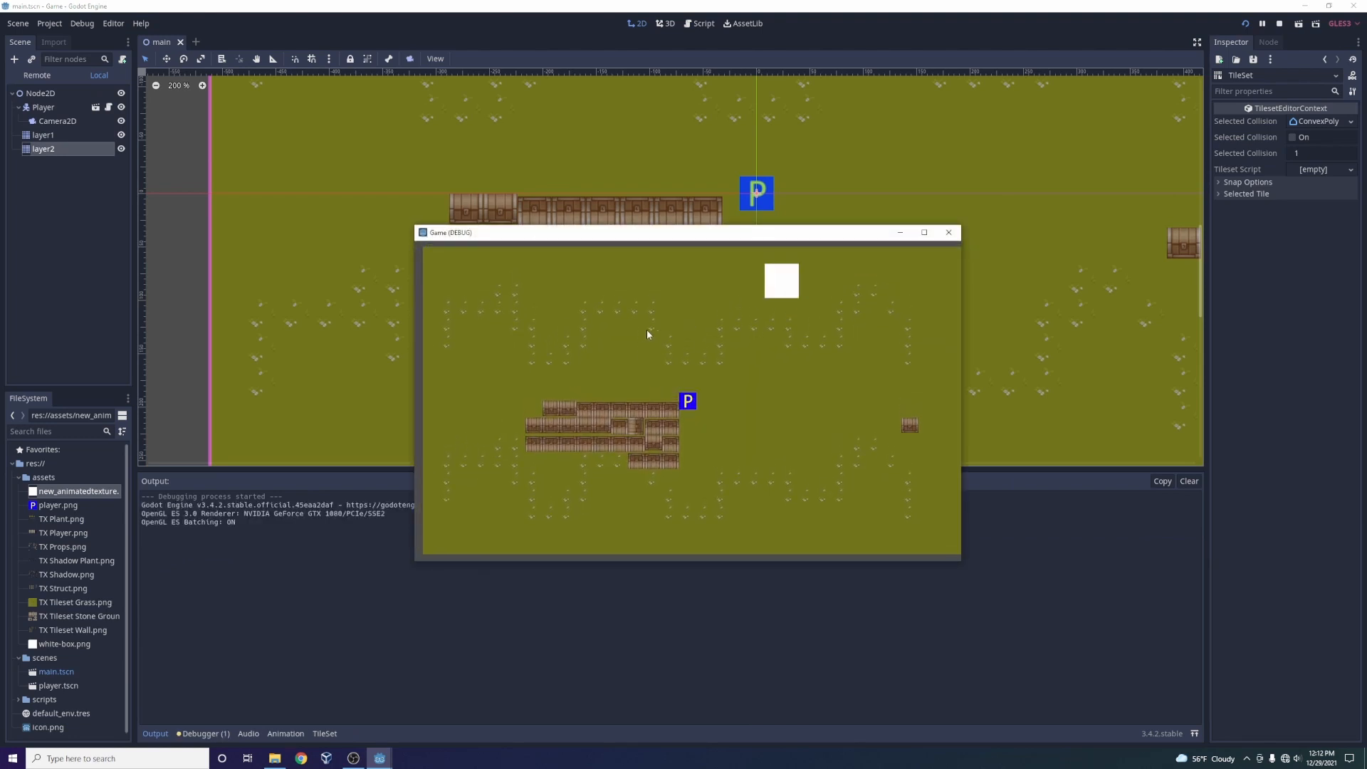
left_click(948, 232)
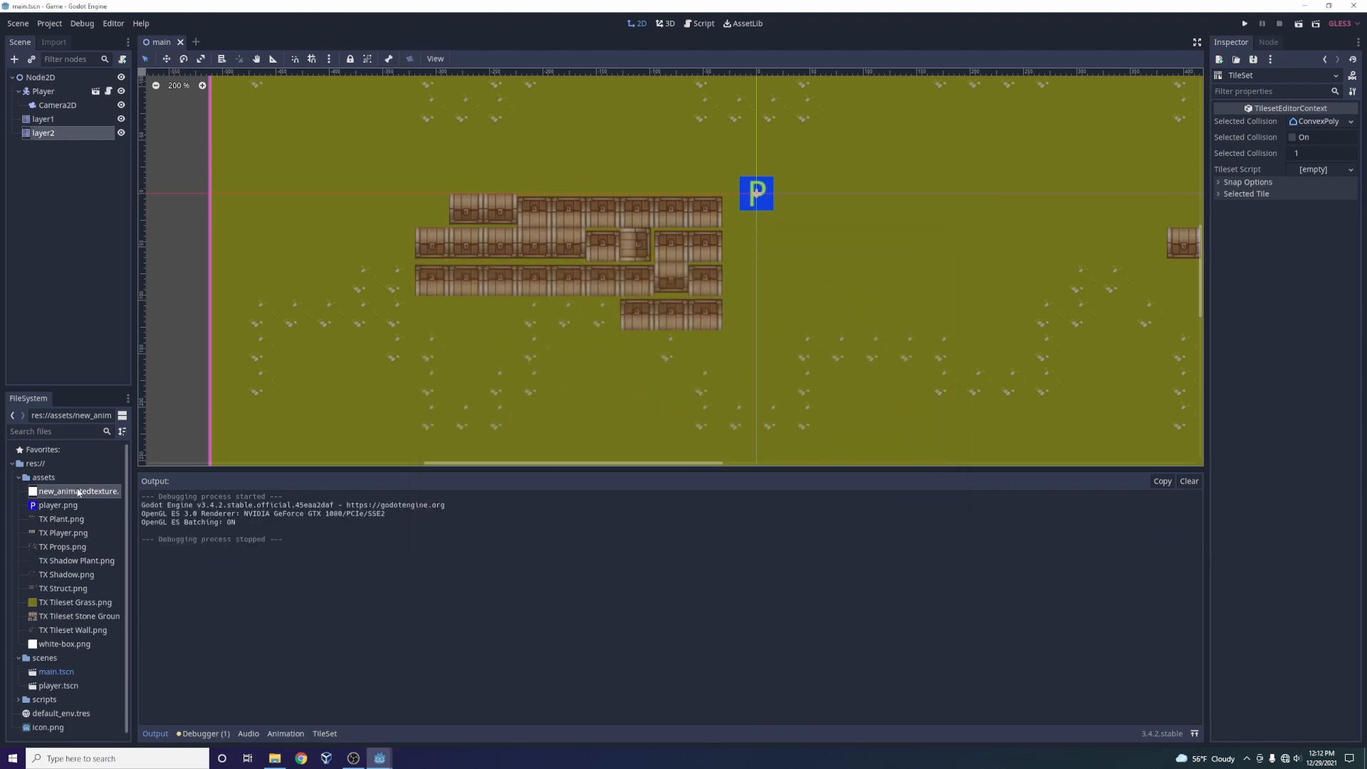
Open layer2's tile set and create a new single tile, two grid cells high, around the lowest clay vase in the TX Props texture.
left_click(48, 133)
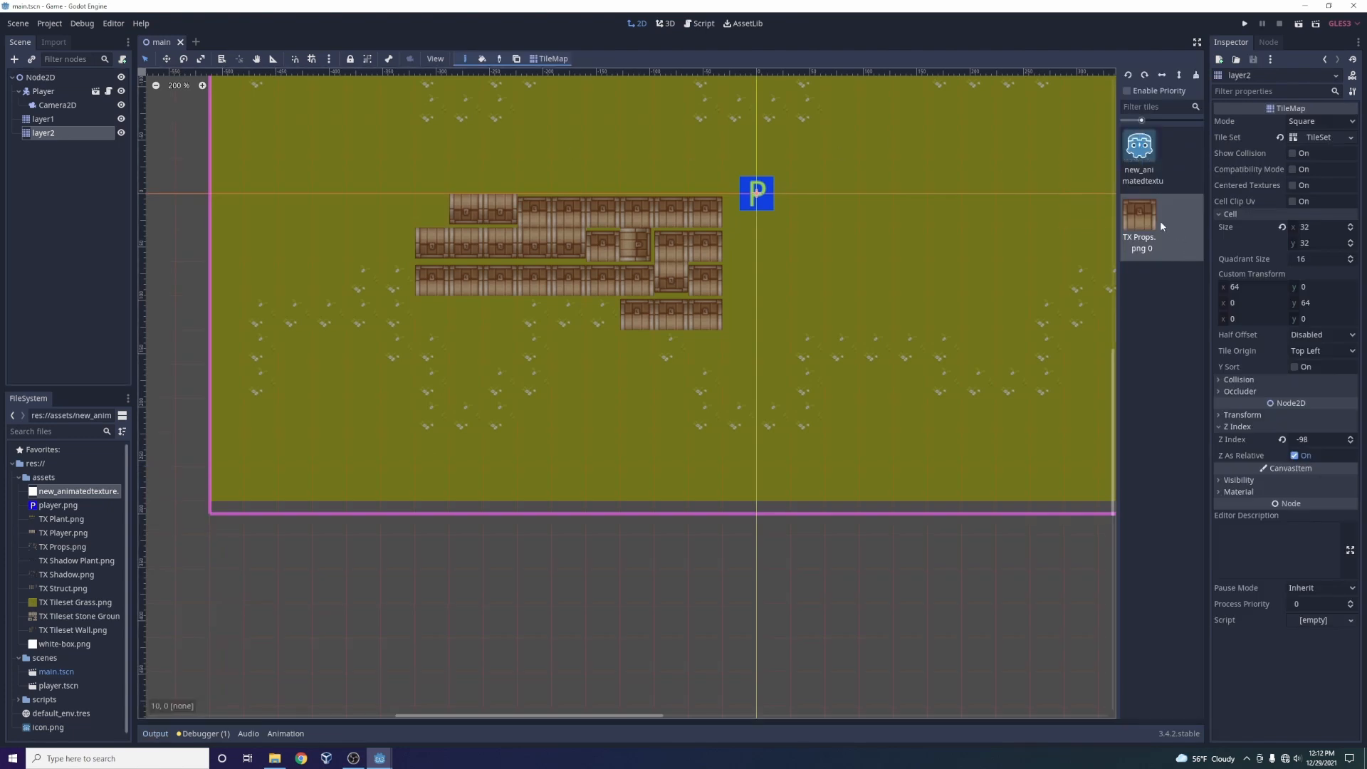
left_click(1318, 137)
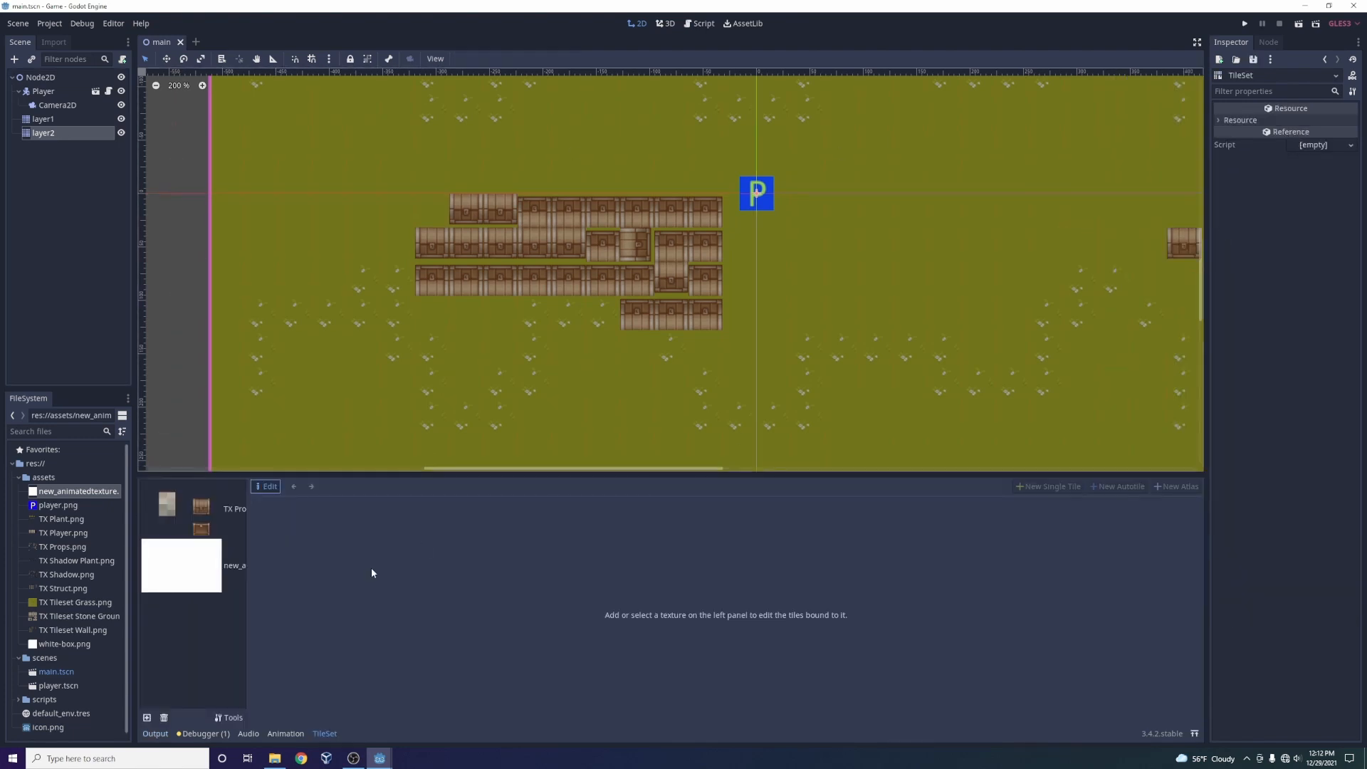
left_click(204, 520)
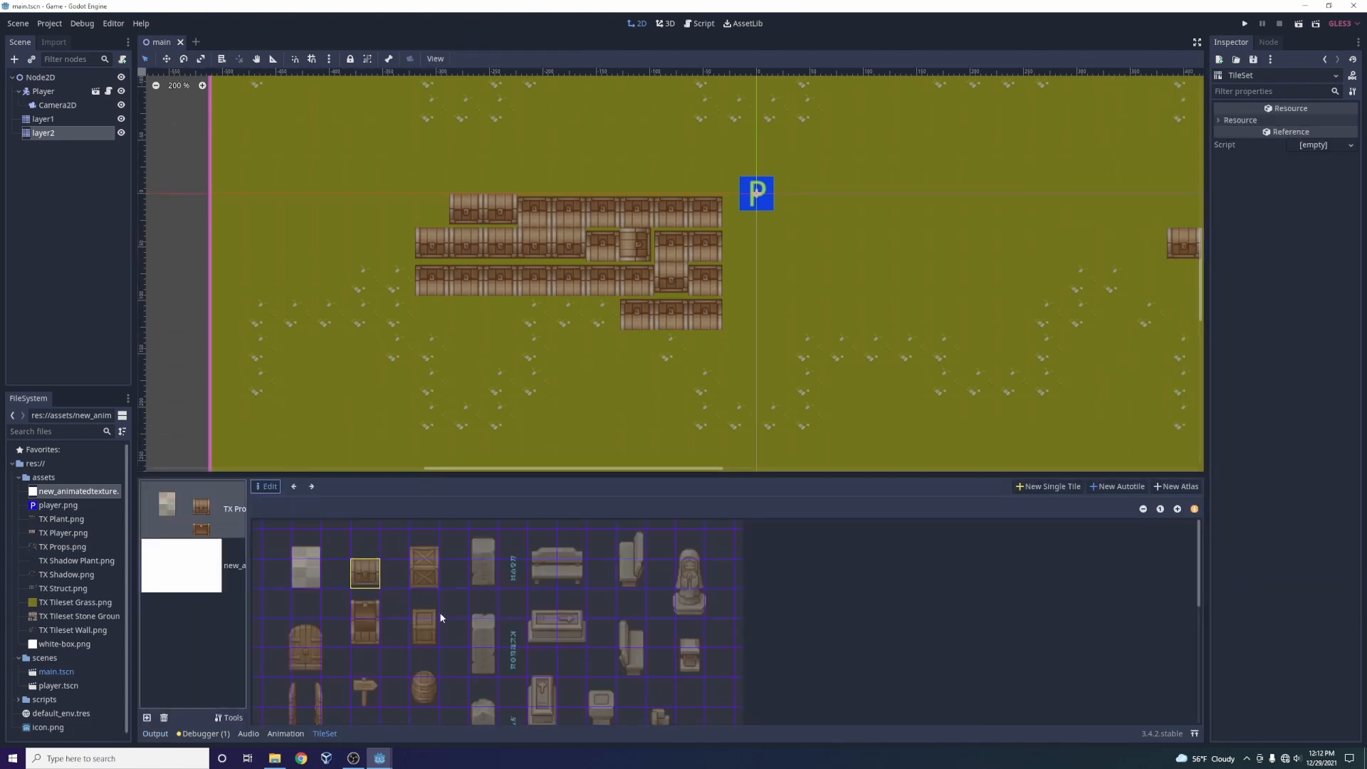
scroll(575, 608, "down", 3)
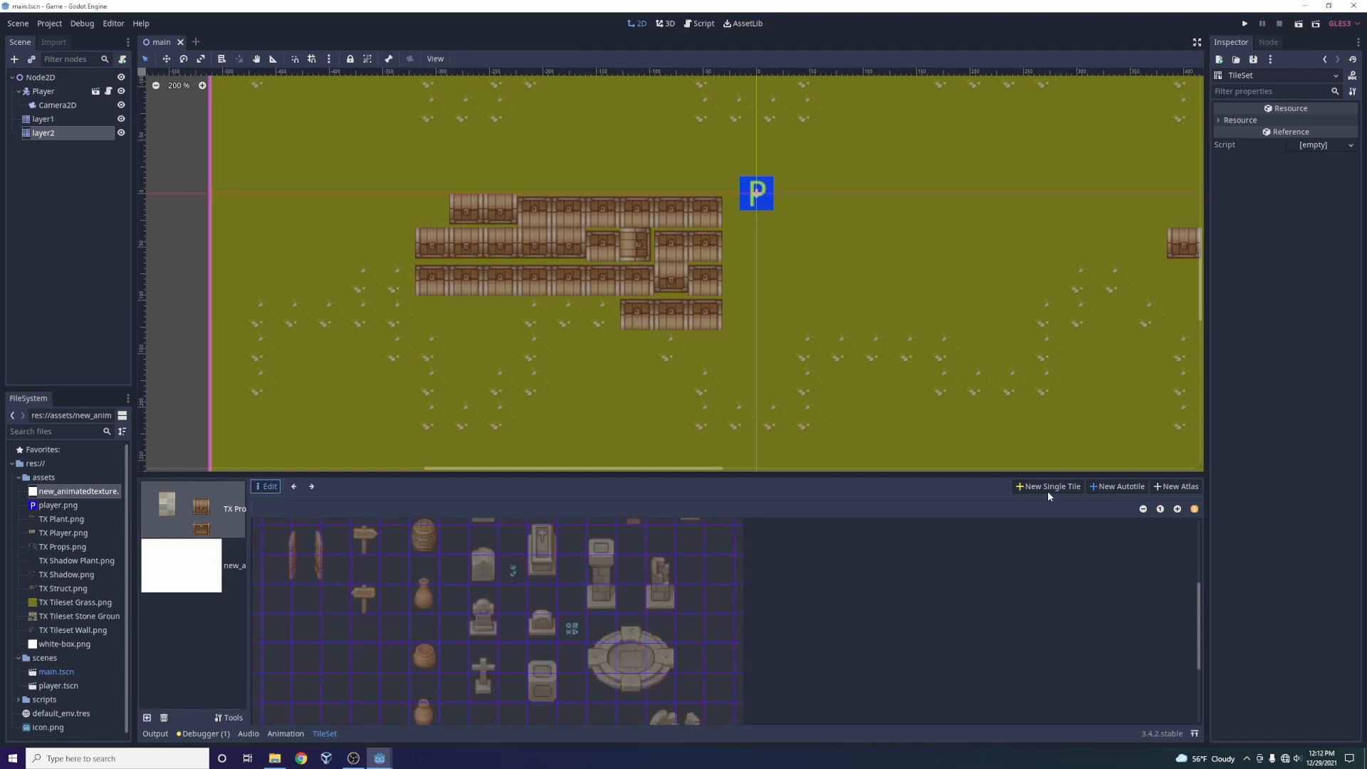
scroll(604, 601, "down", 2)
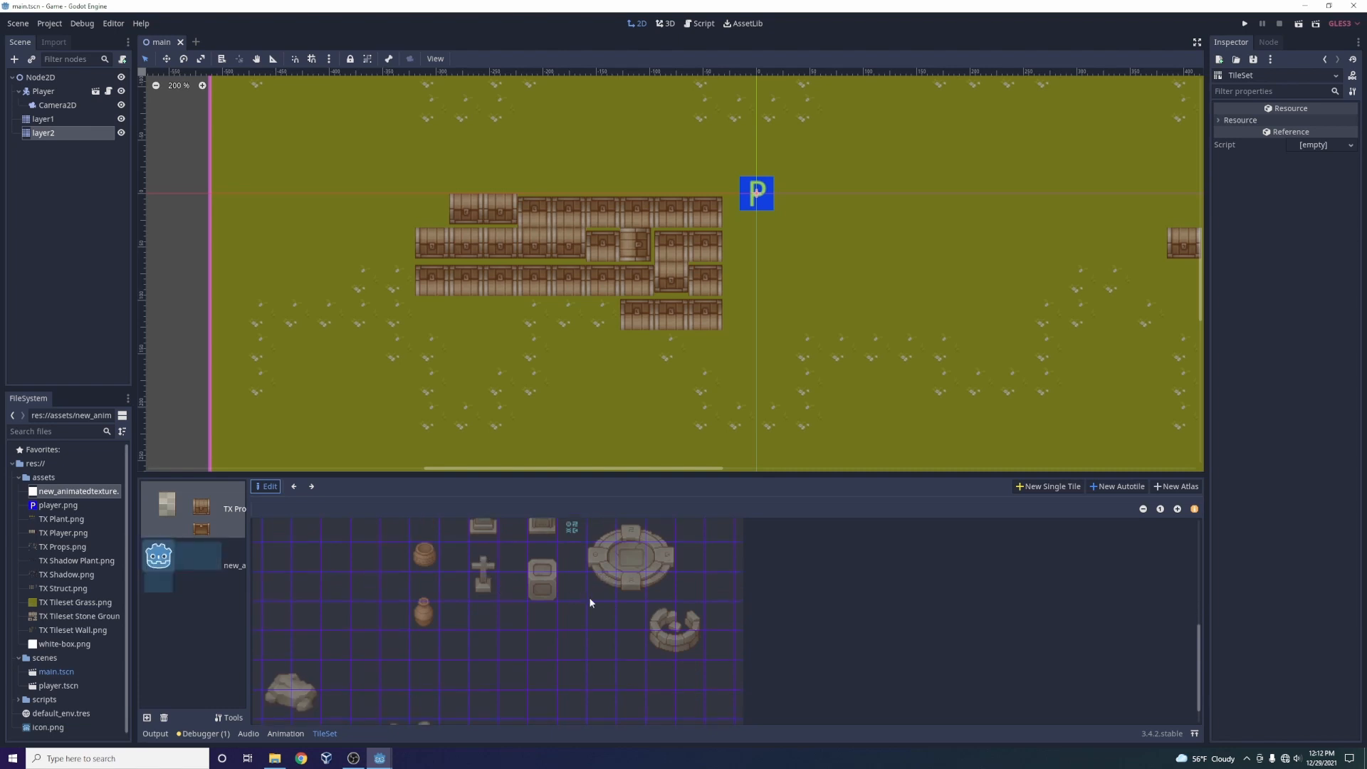
scroll(541, 598, "down", 1)
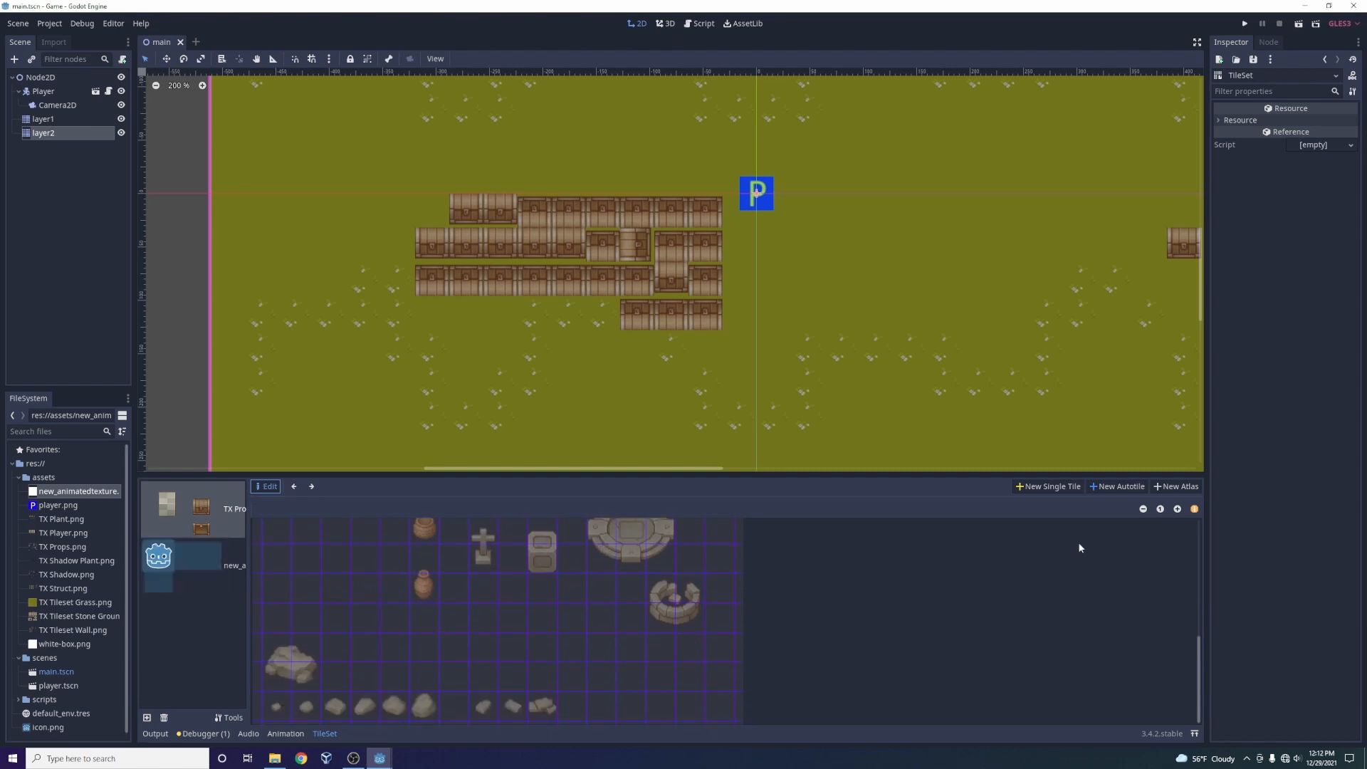
left_click(1064, 489)
left_click_drag(410, 564, 439, 619)
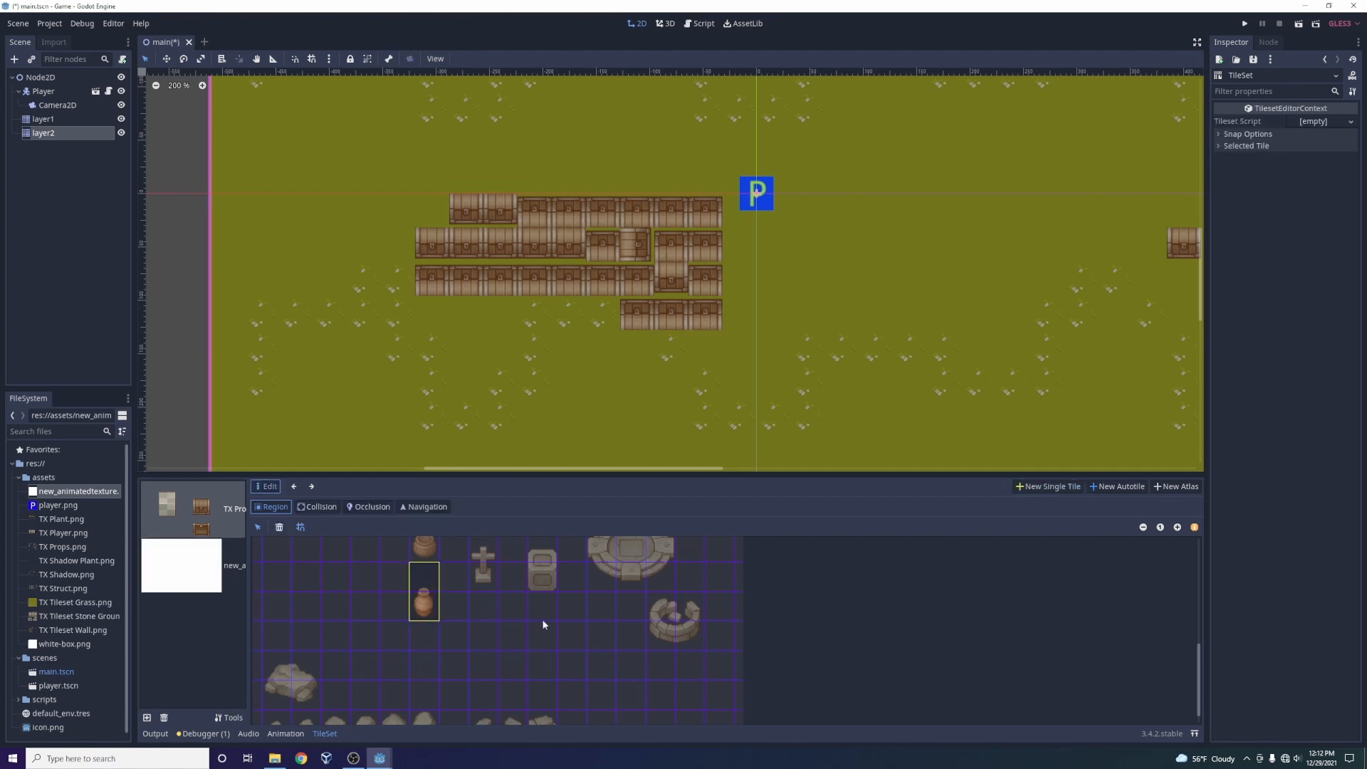
Place one vase tile on layer2 at cell 3, 0, to the right of the player.
left_click(67, 133)
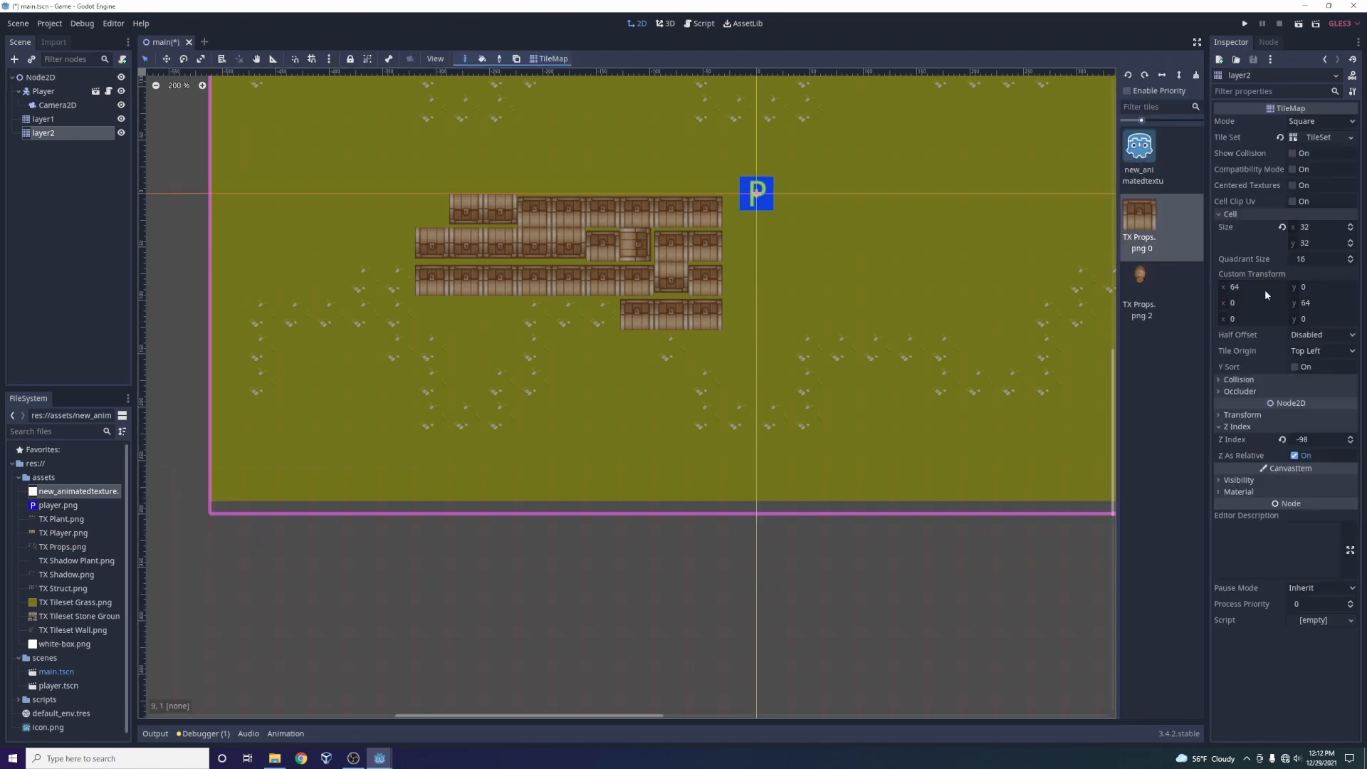
left_click(1146, 291)
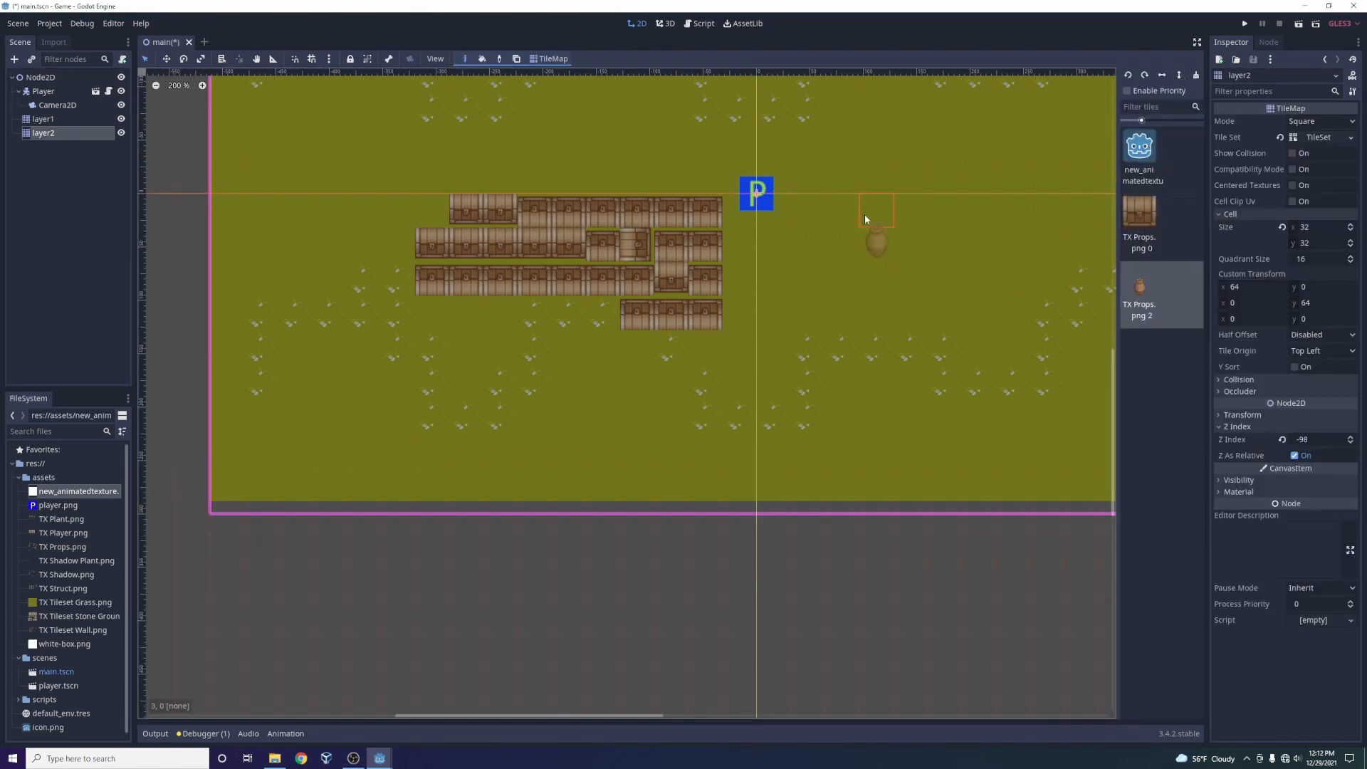
scroll(950, 178, "up", 7)
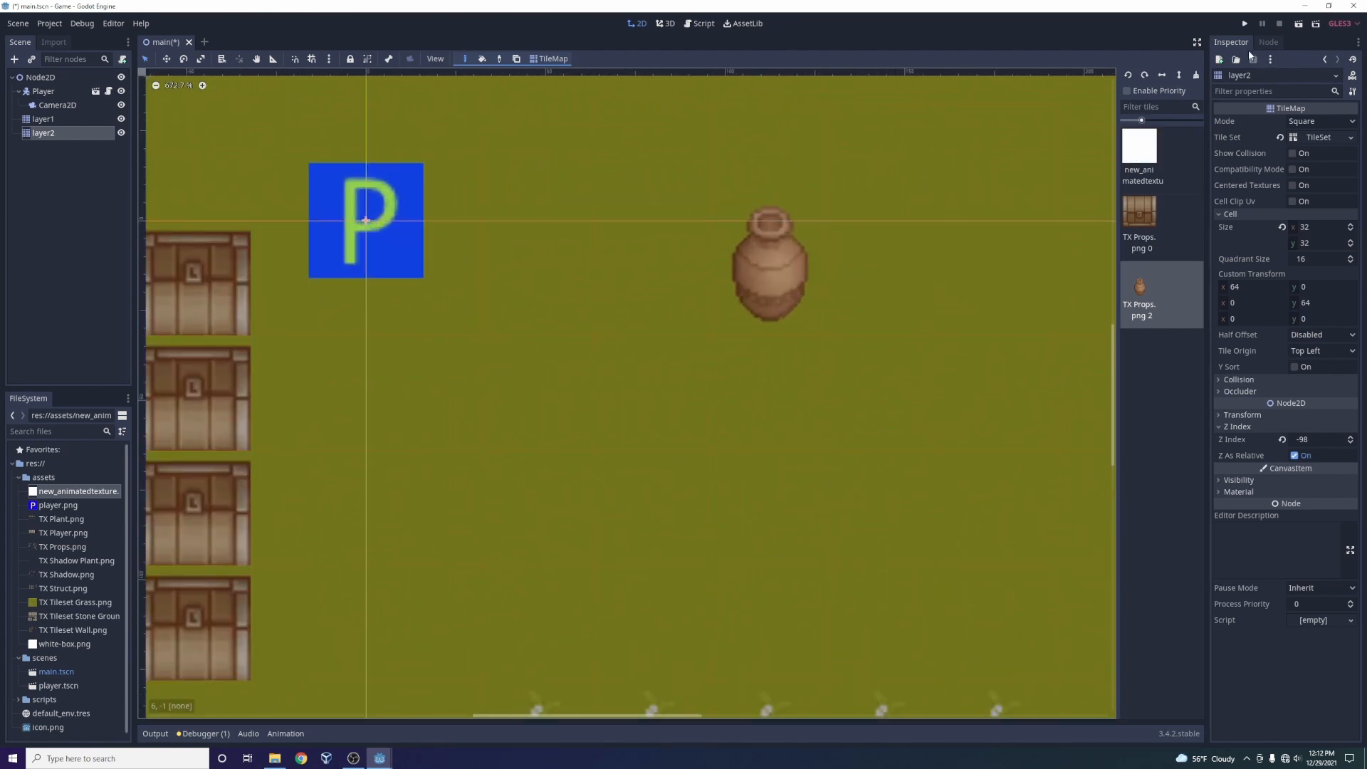
Run the game, move the player over and around the vase in all directions, and close the game window.
left_click(1246, 24)
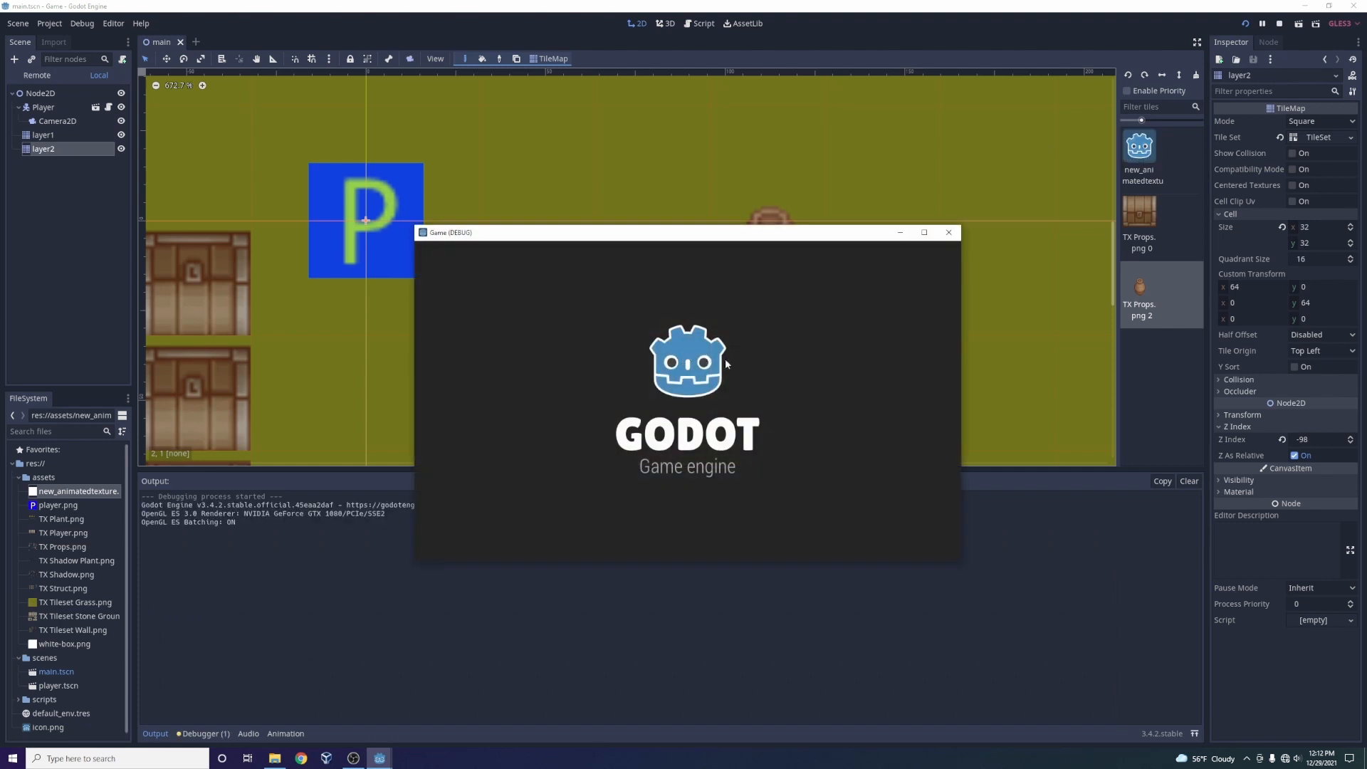
key("Right")
key("Down")
key("Up")
key("Left")
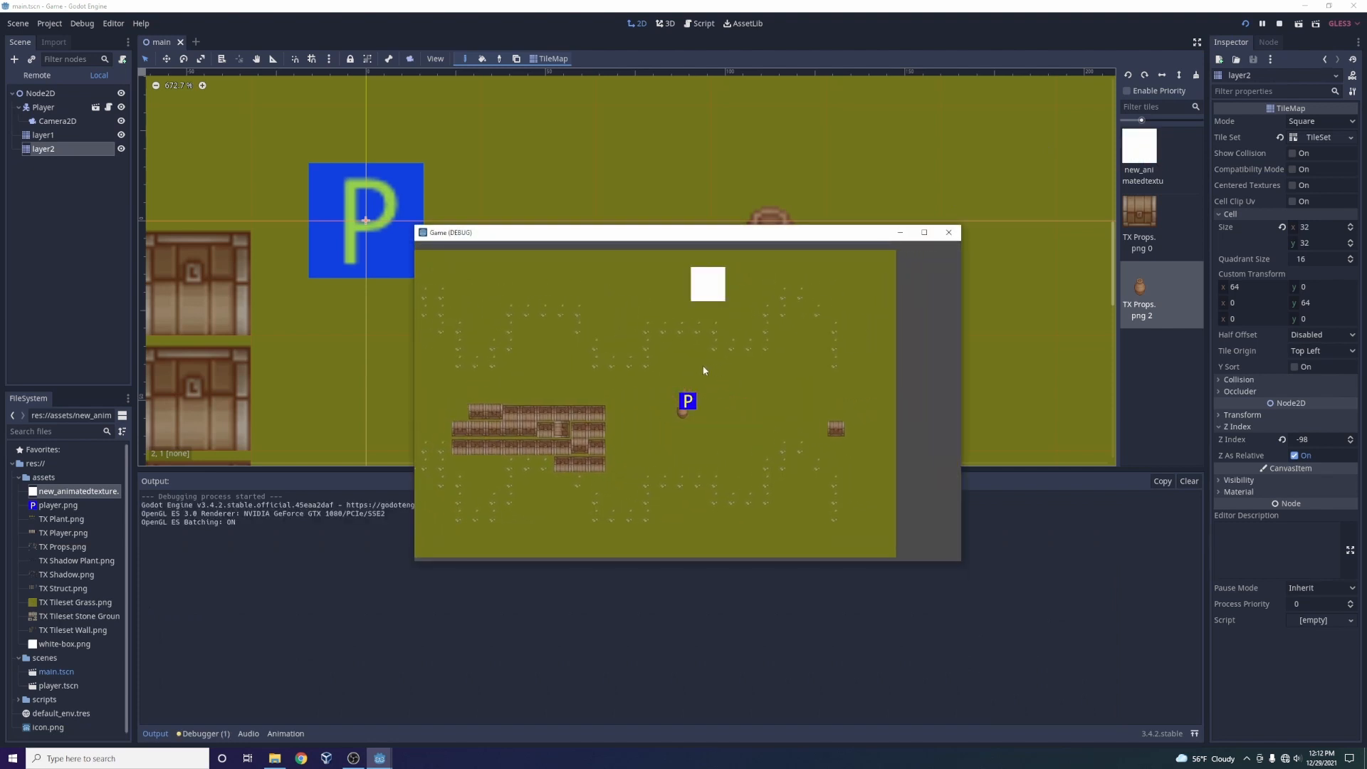
key("Down")
key("Right")
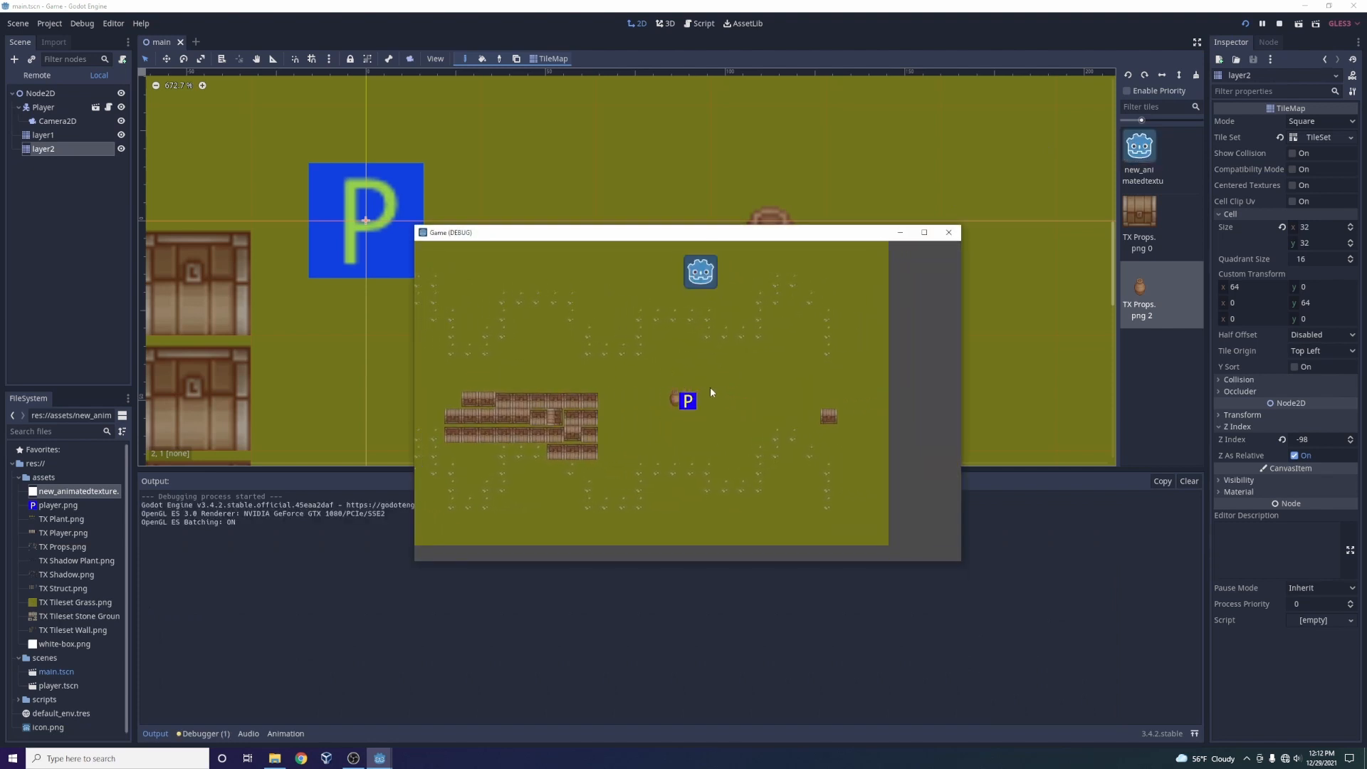
left_click(949, 232)
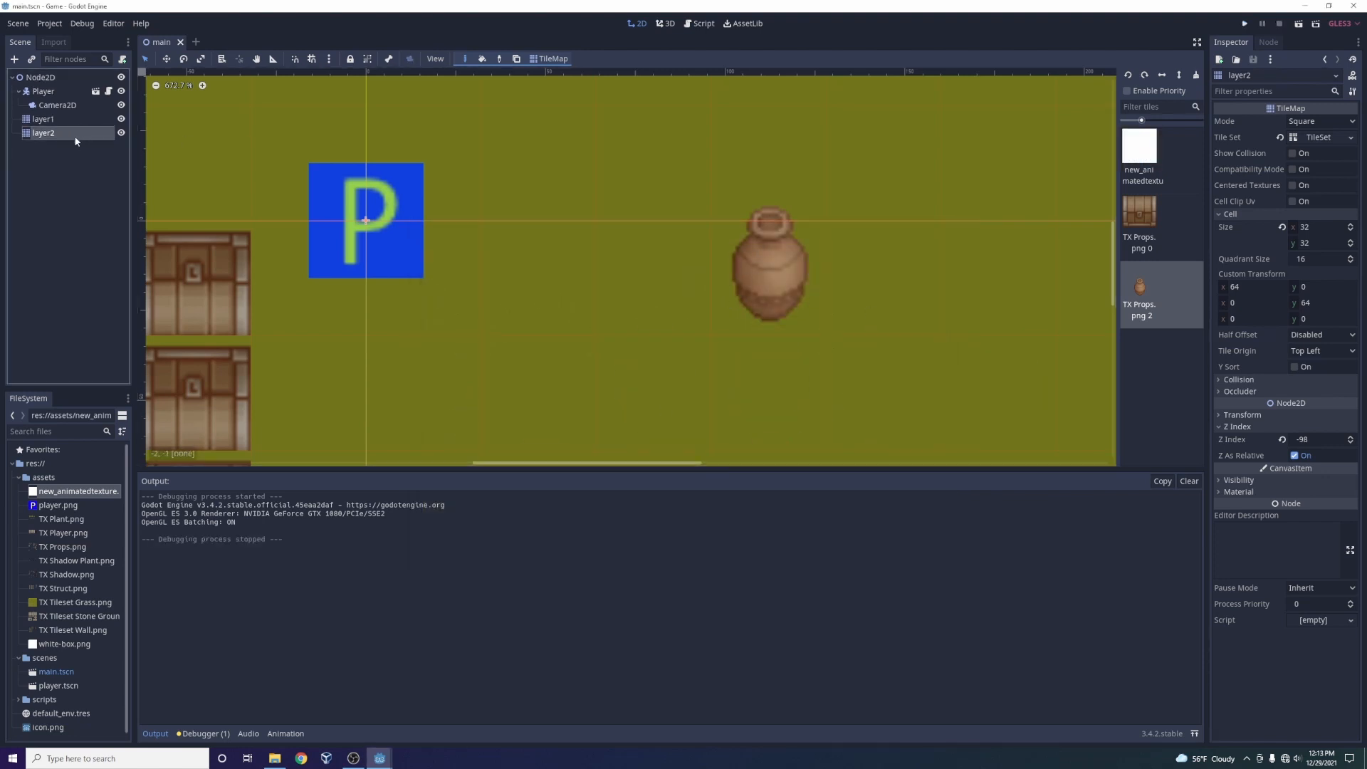
Reopen layer2's tile set and select the vase tile in an enlarged view of the TX Props texture.
left_click(1290, 138)
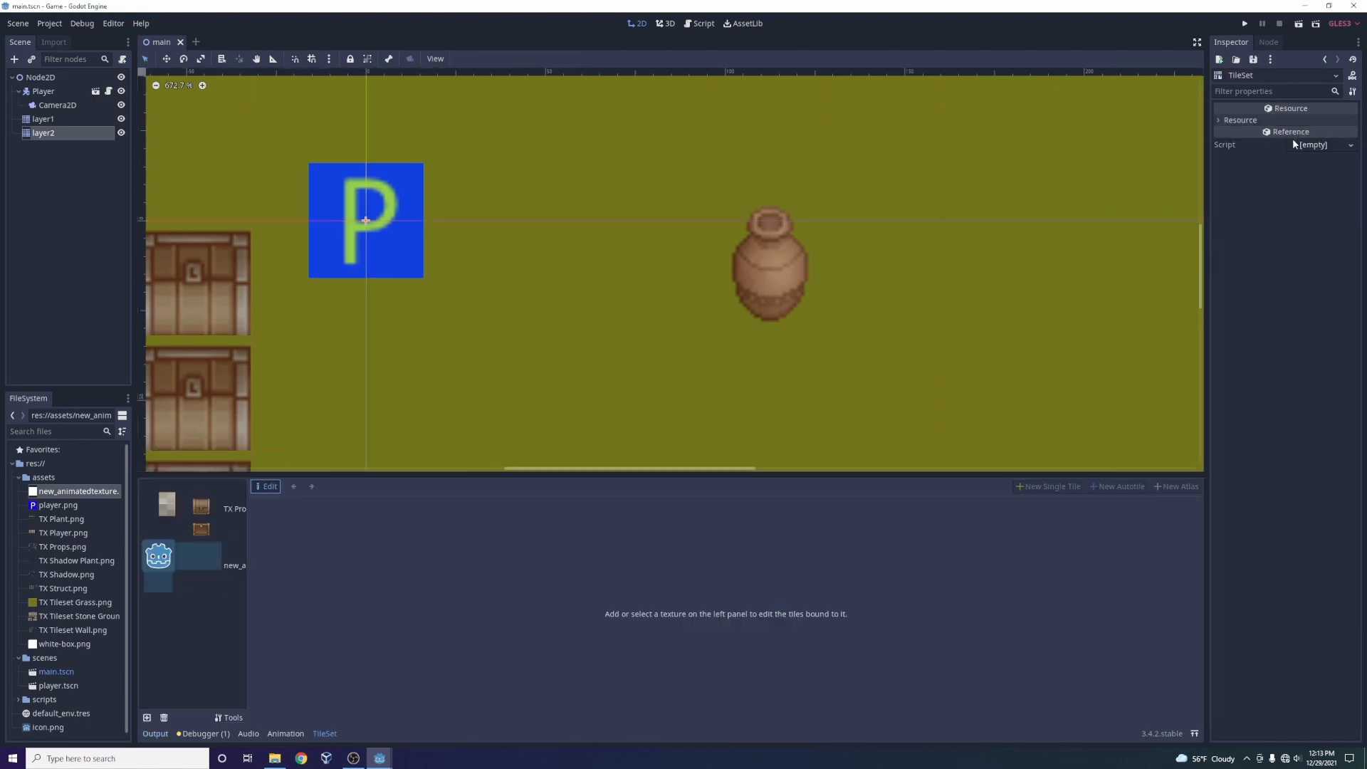
left_click(184, 512)
scroll(477, 588, "up", 1)
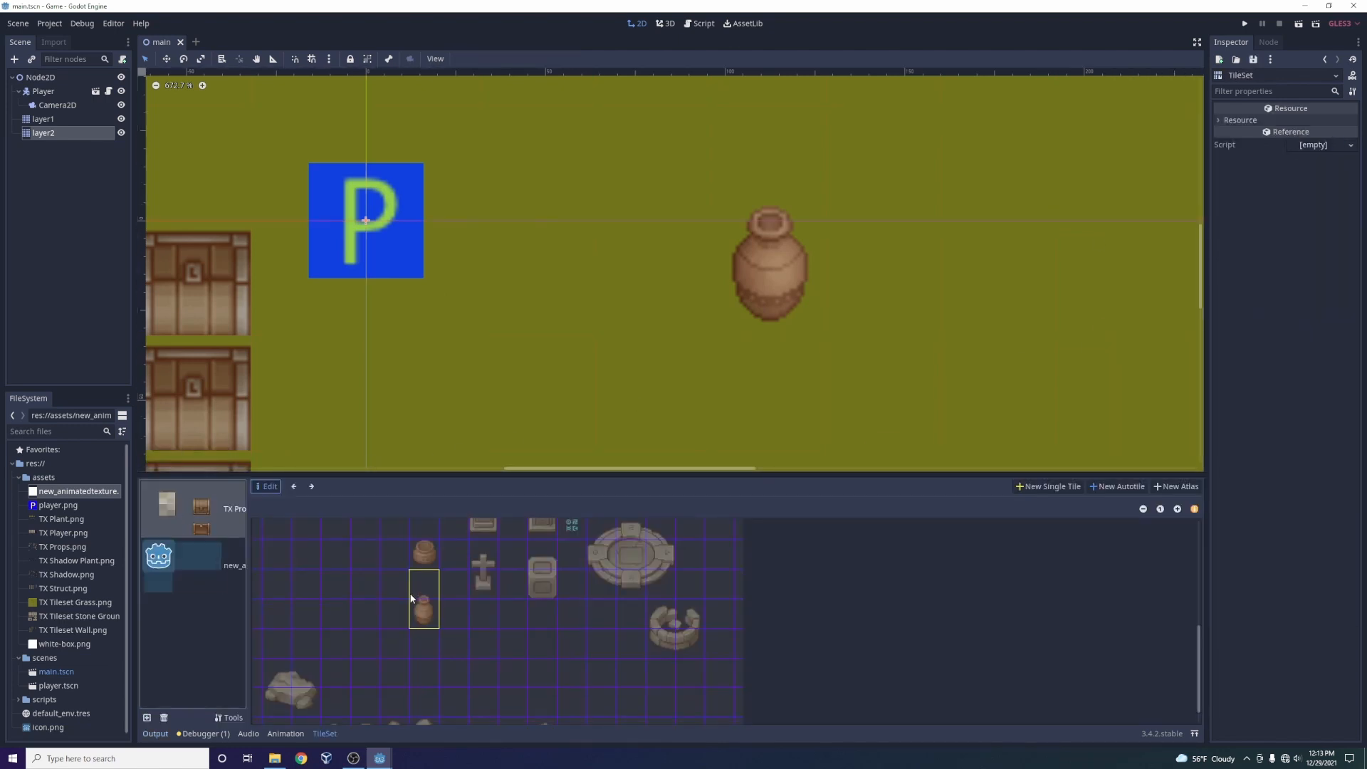
left_click(1178, 509)
left_click(1178, 509)
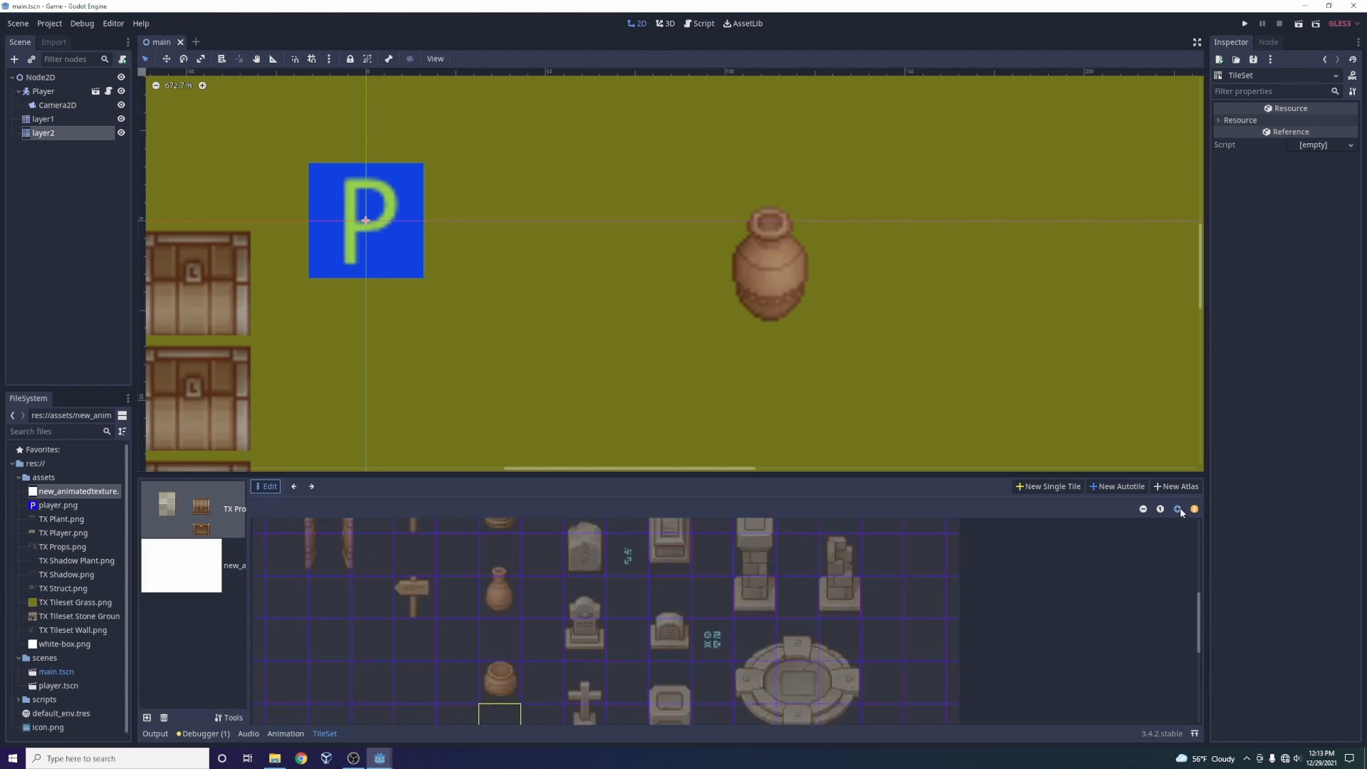
left_click(1178, 509)
left_click(1178, 509)
scroll(690, 622, "down", 15)
scroll(716, 606, "up", 1)
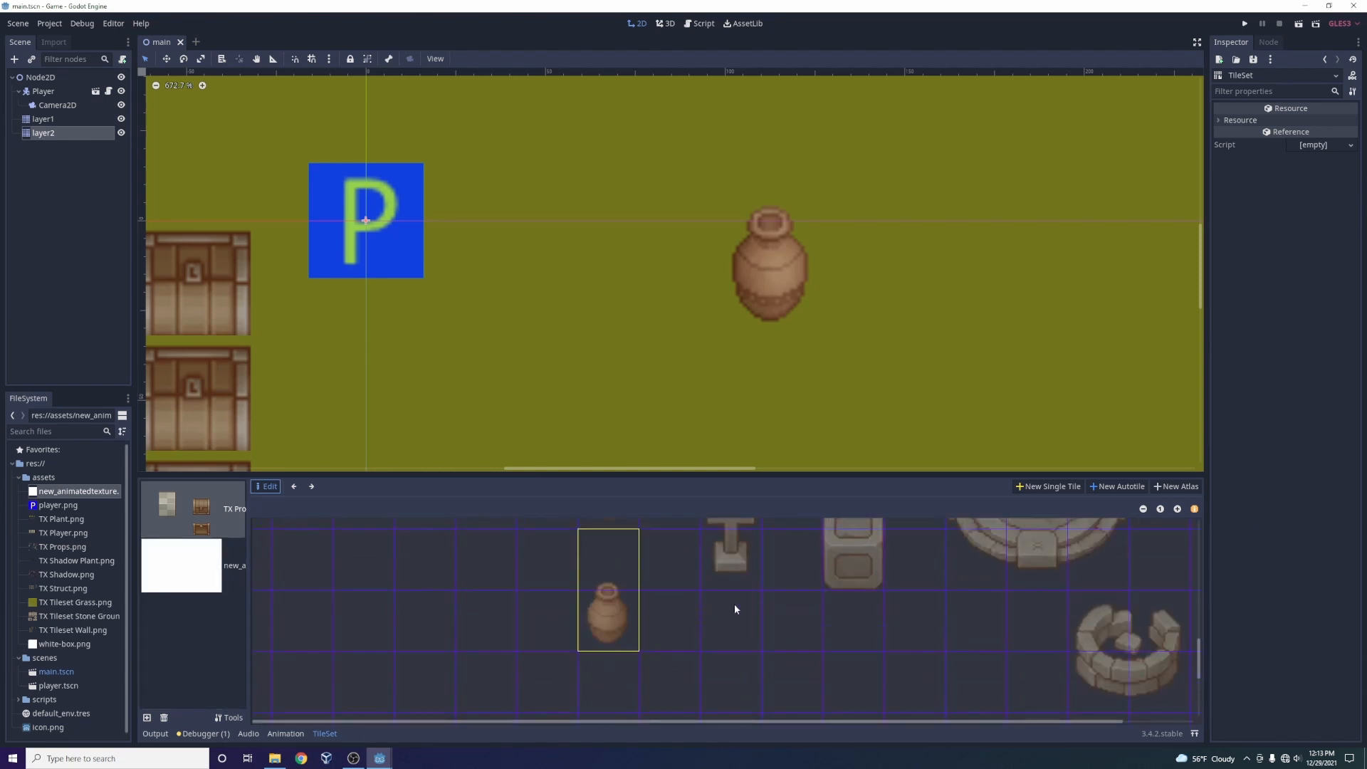
left_click(1178, 508)
left_click(1178, 509)
left_click(1177, 508)
scroll(973, 592, "down", 20)
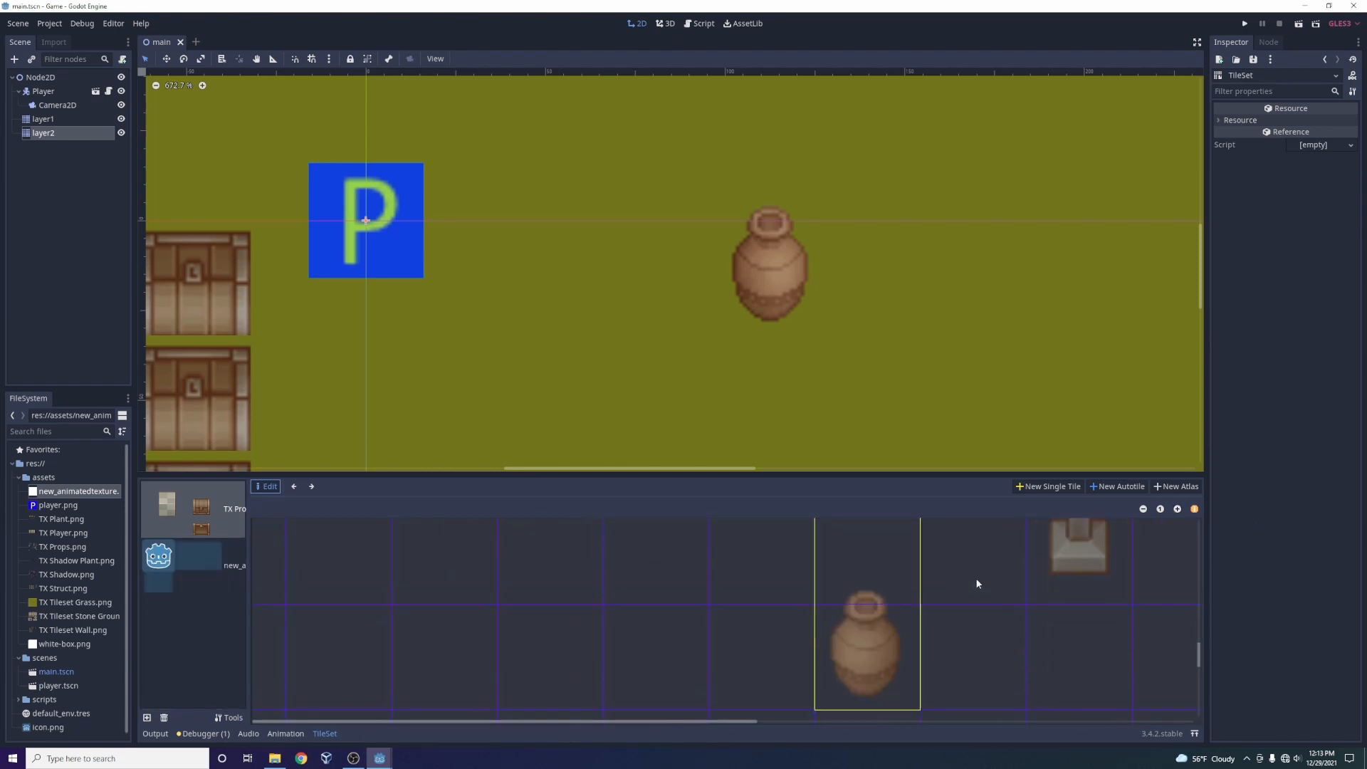
left_click_drag(663, 719, 772, 720)
left_click(647, 590)
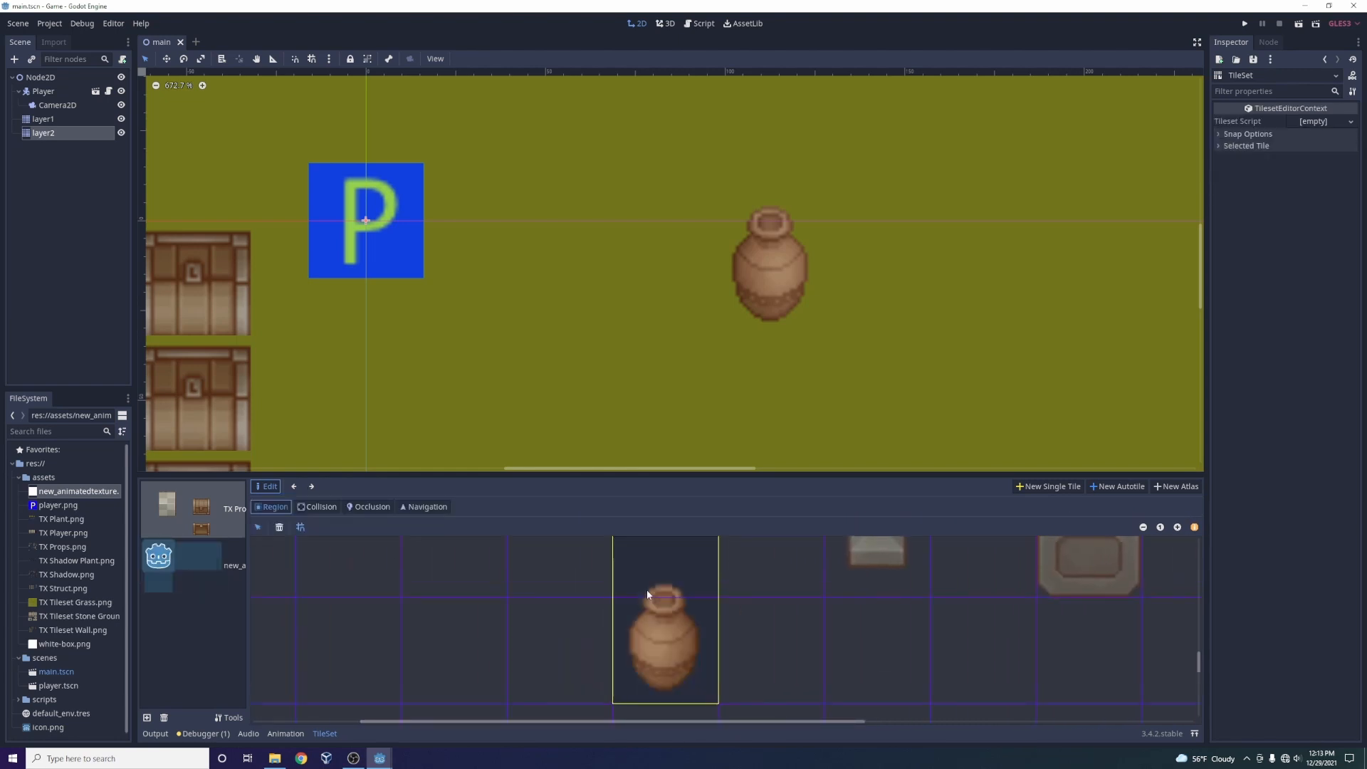
Turn off grid snapping and draw a closed collision polygon following the vase's outline.
left_click(320, 507)
left_click(292, 528)
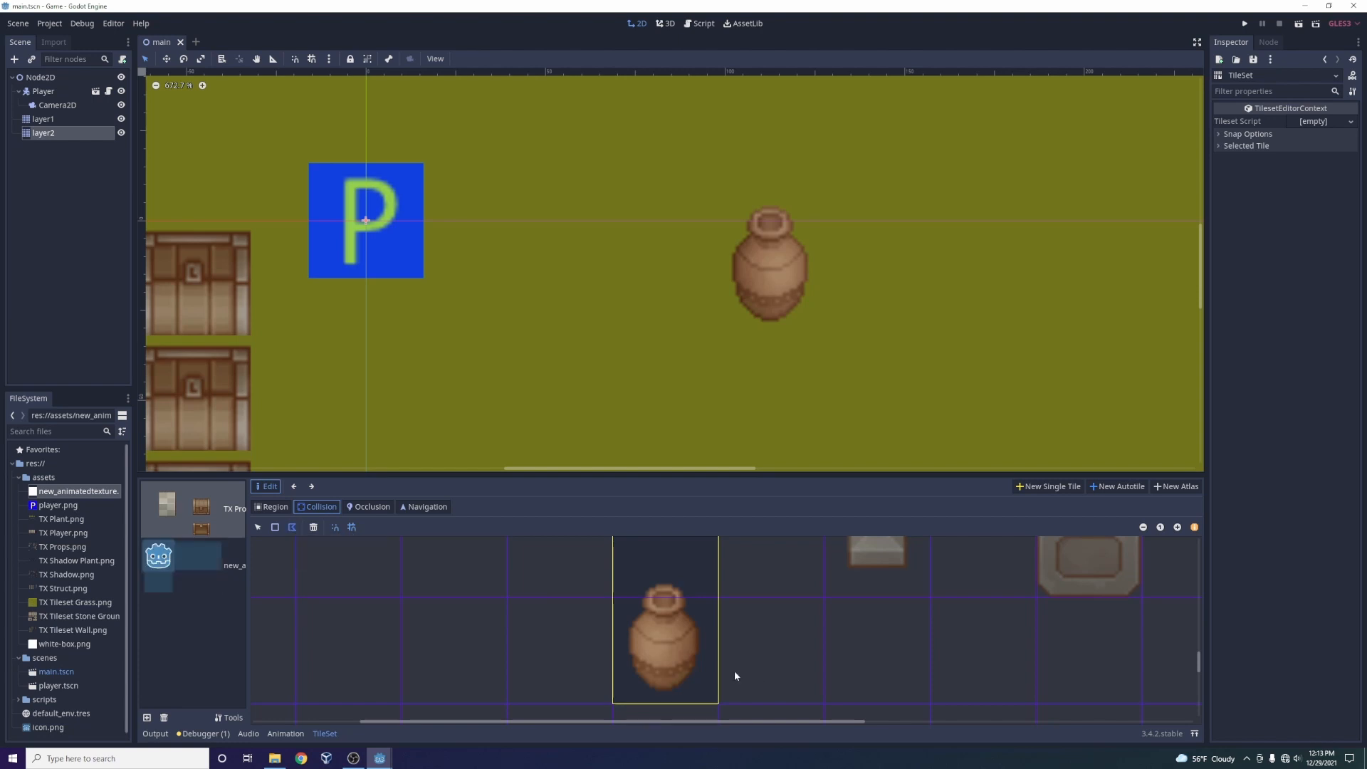
left_click(352, 527)
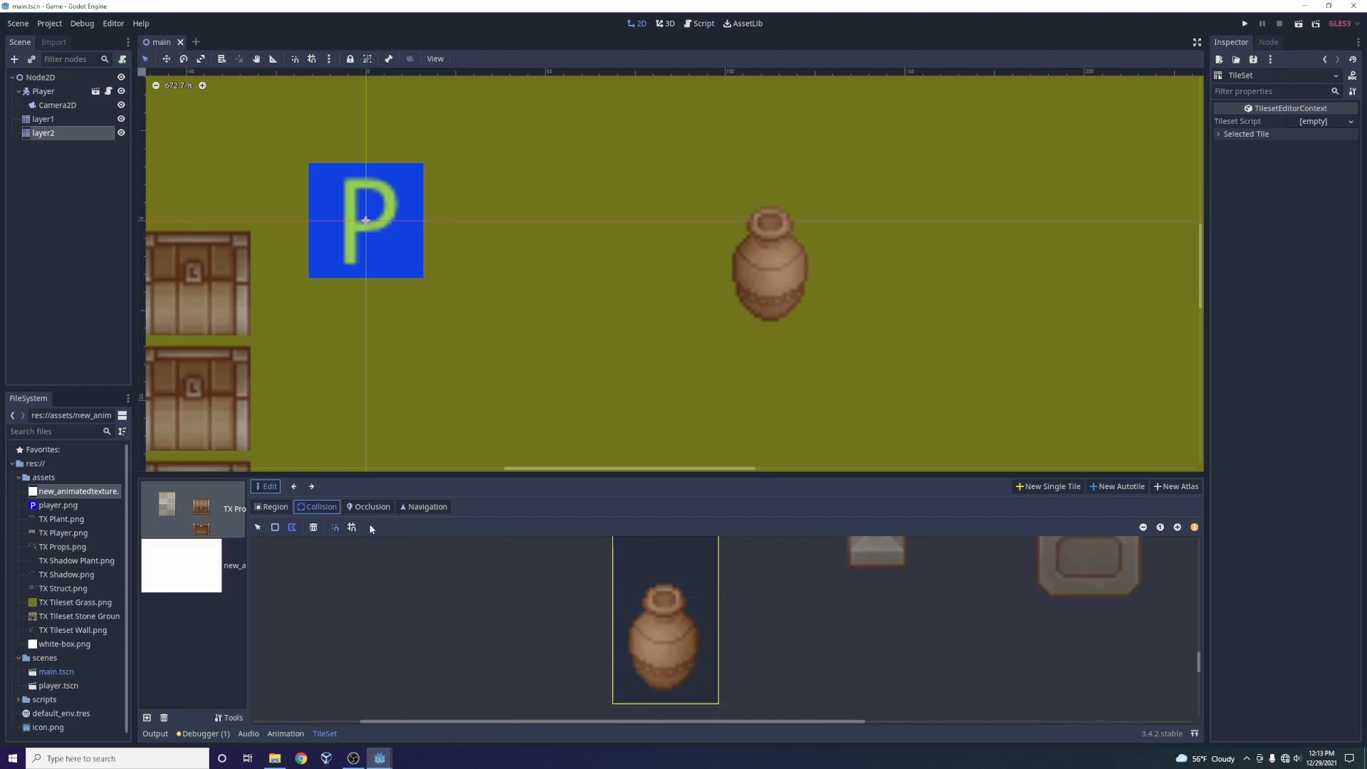
left_click(654, 687)
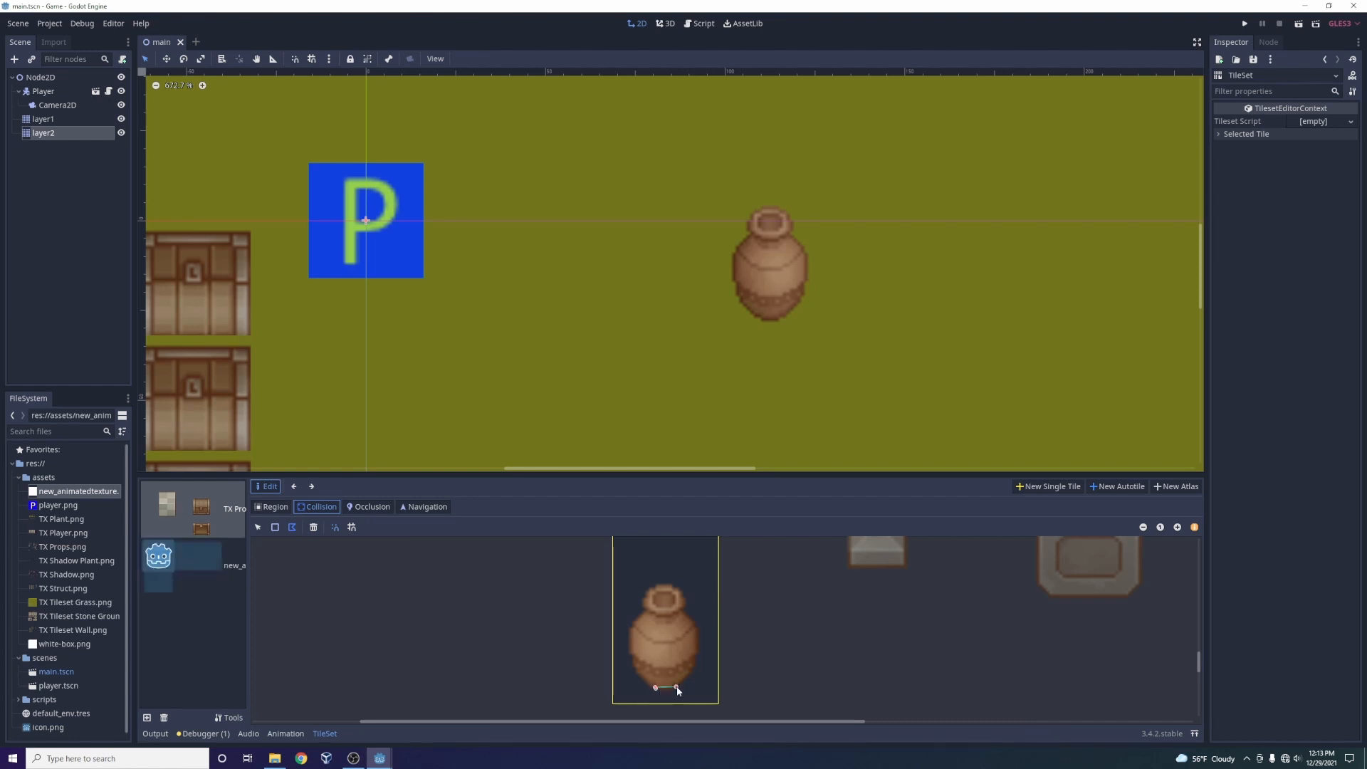
left_click(694, 670)
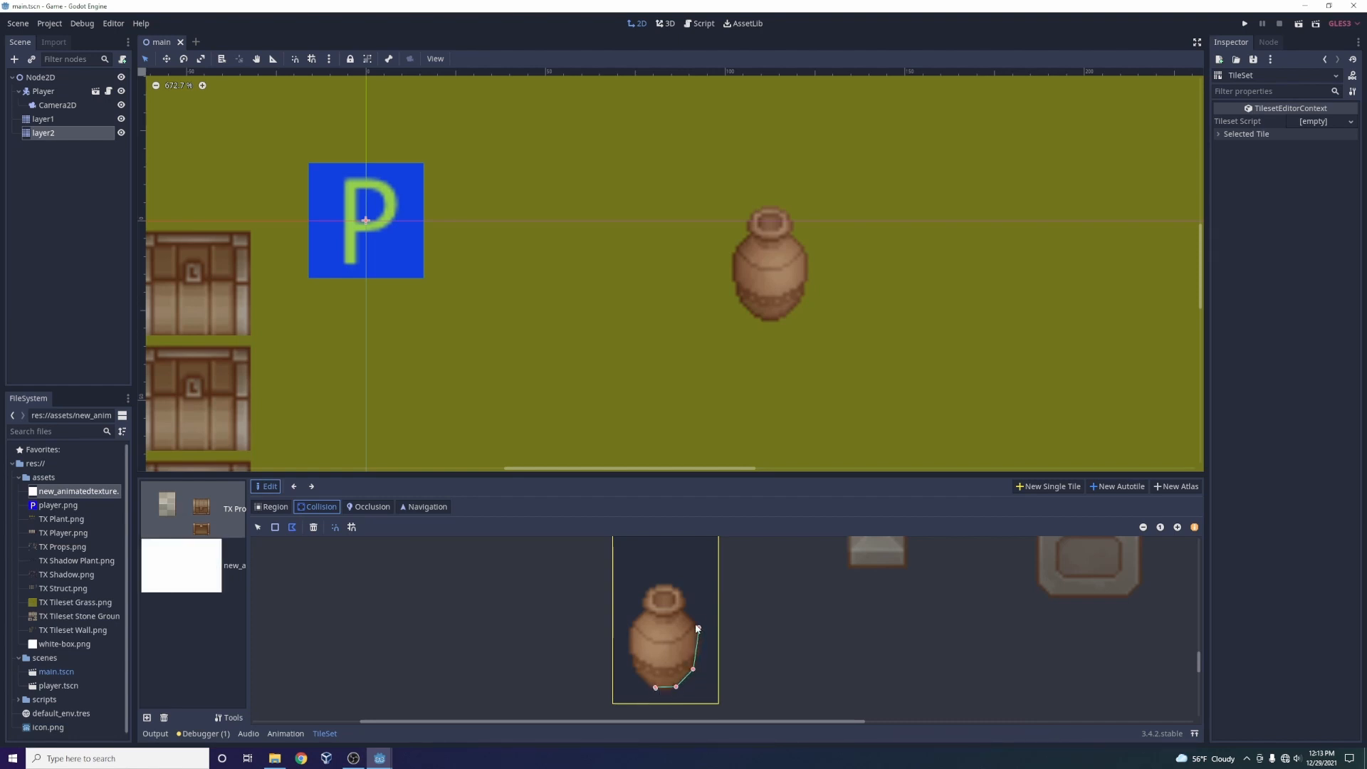
left_click(699, 628)
left_click(682, 606)
left_click(687, 596)
left_click(671, 584)
left_click(653, 585)
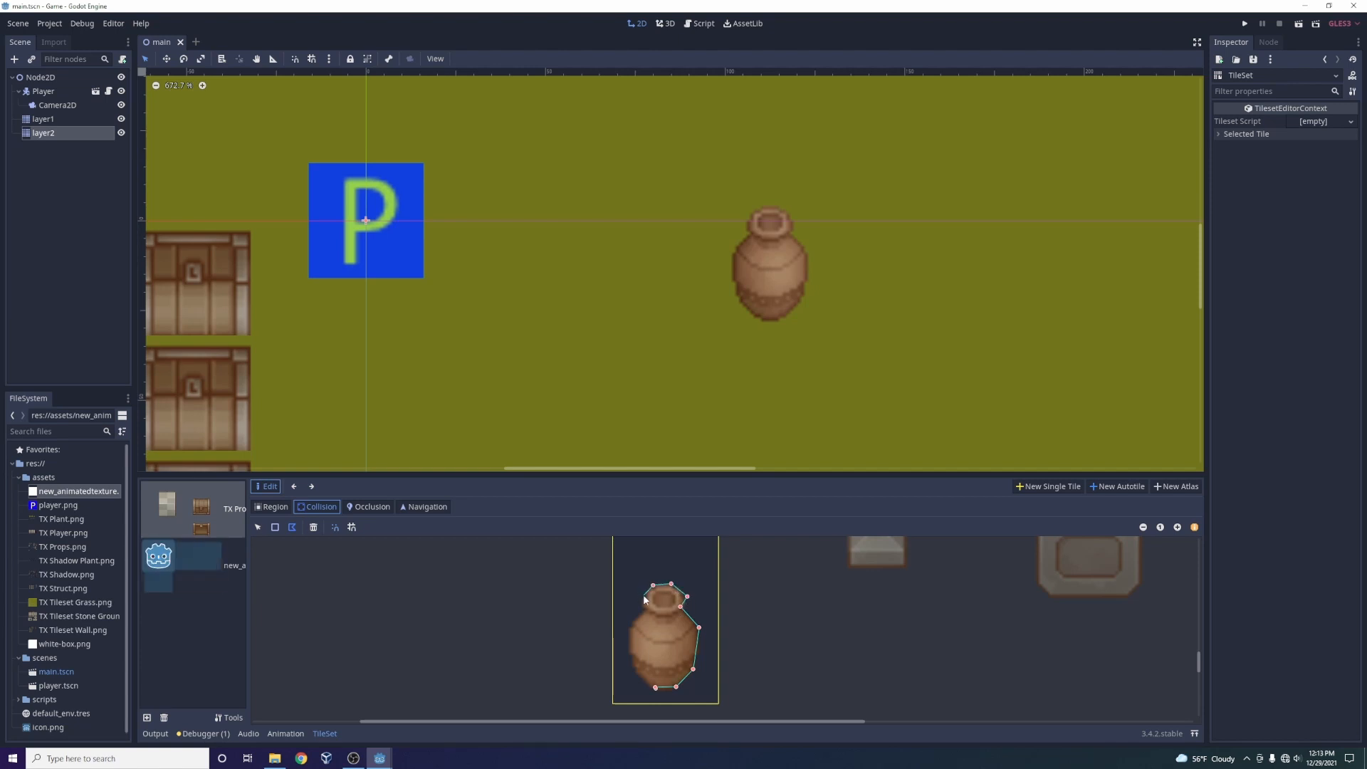
left_click(642, 607)
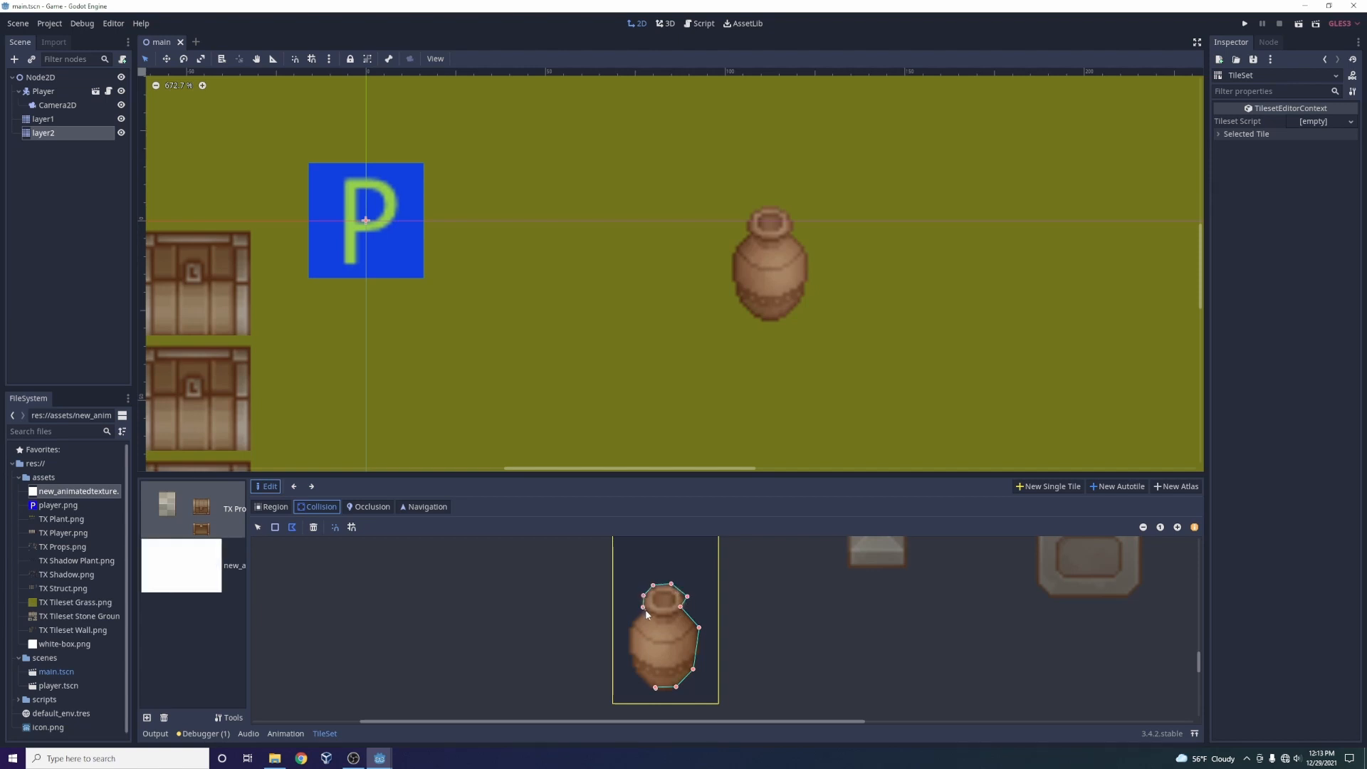
left_click(634, 621)
left_click(632, 635)
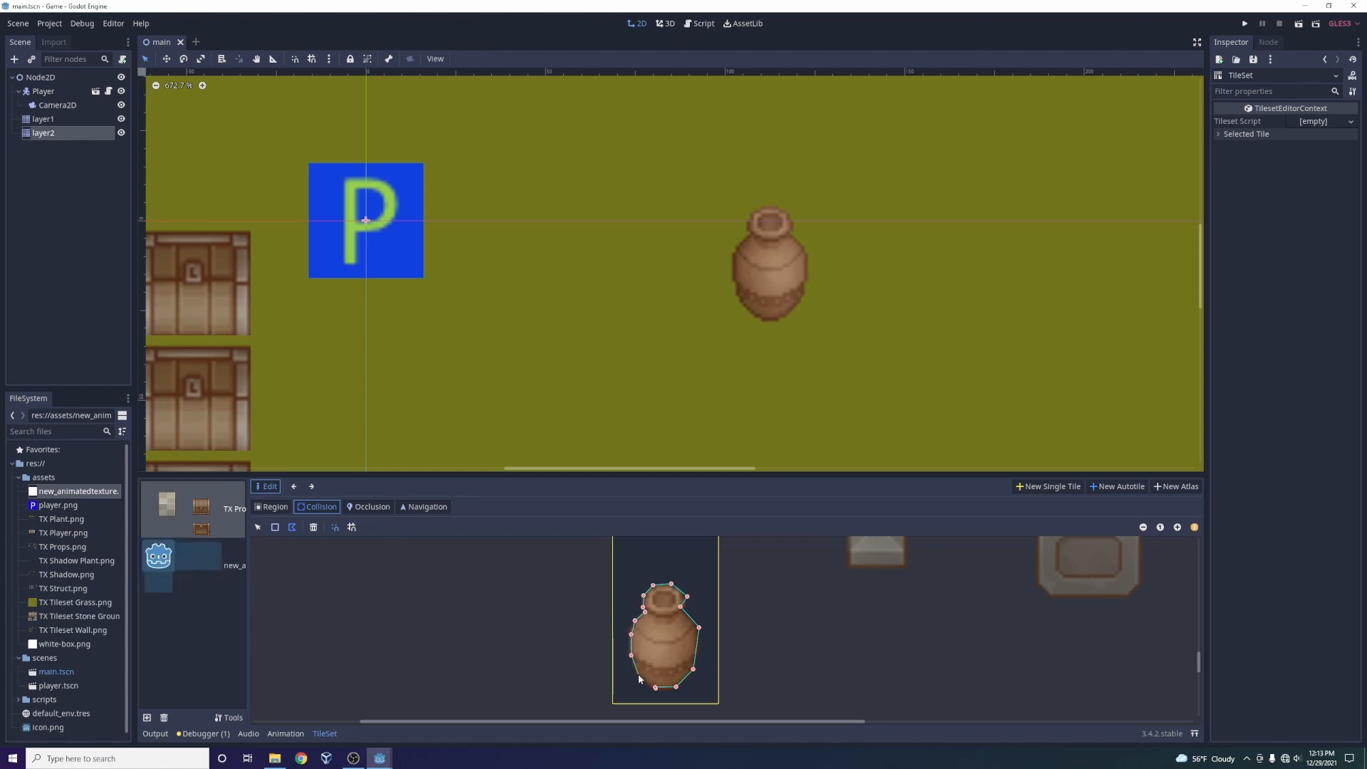
left_click(639, 674)
left_click(656, 689)
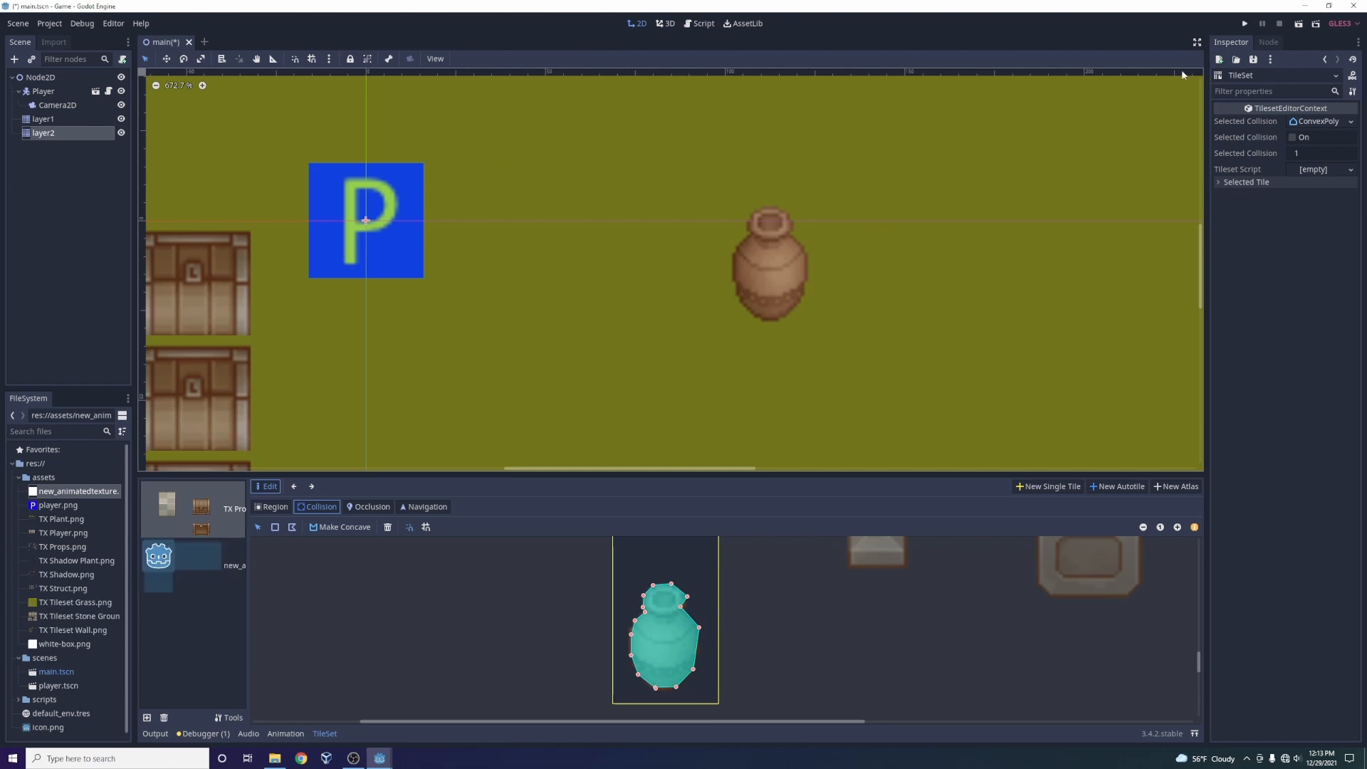
Run the game, steer the player against the vase from several sides to test its collision shape, and close the game window.
left_click(1245, 23)
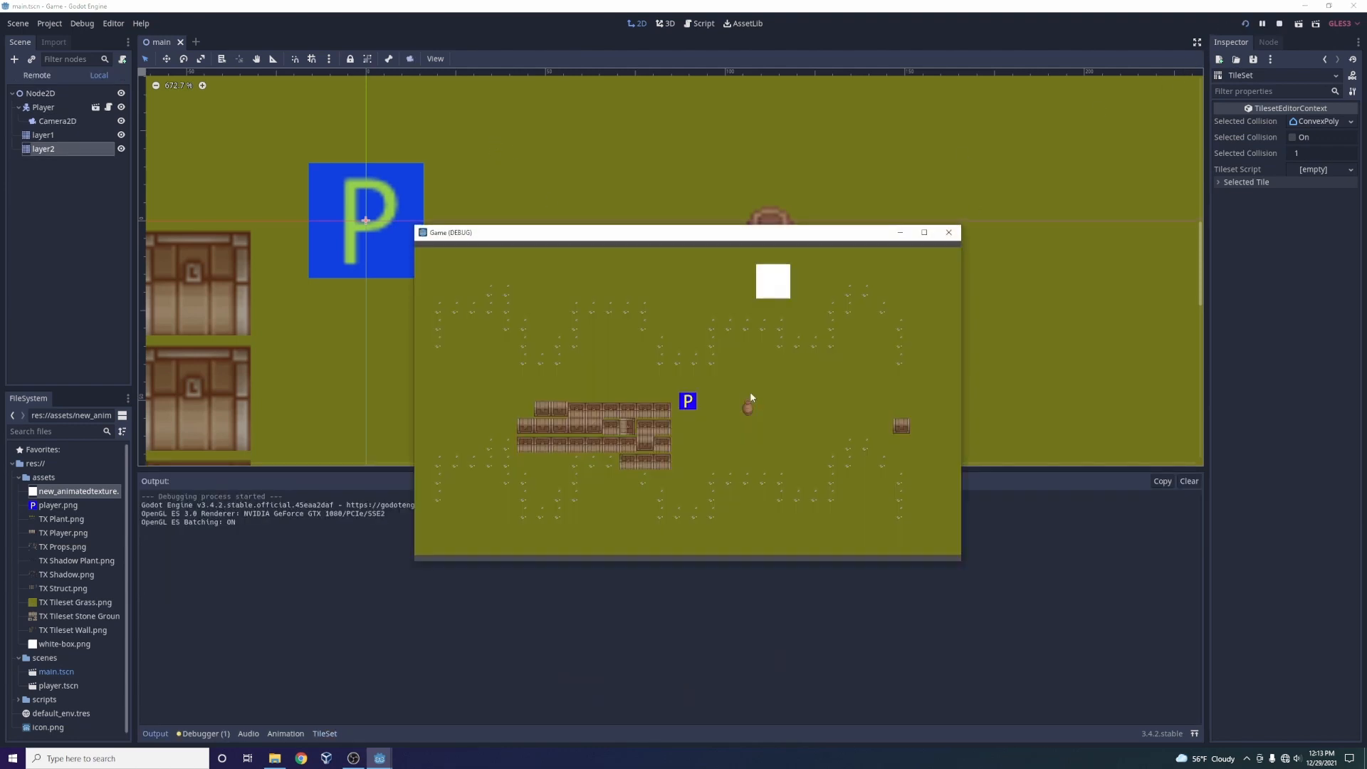
key("Right")
key("Down")
key("Up")
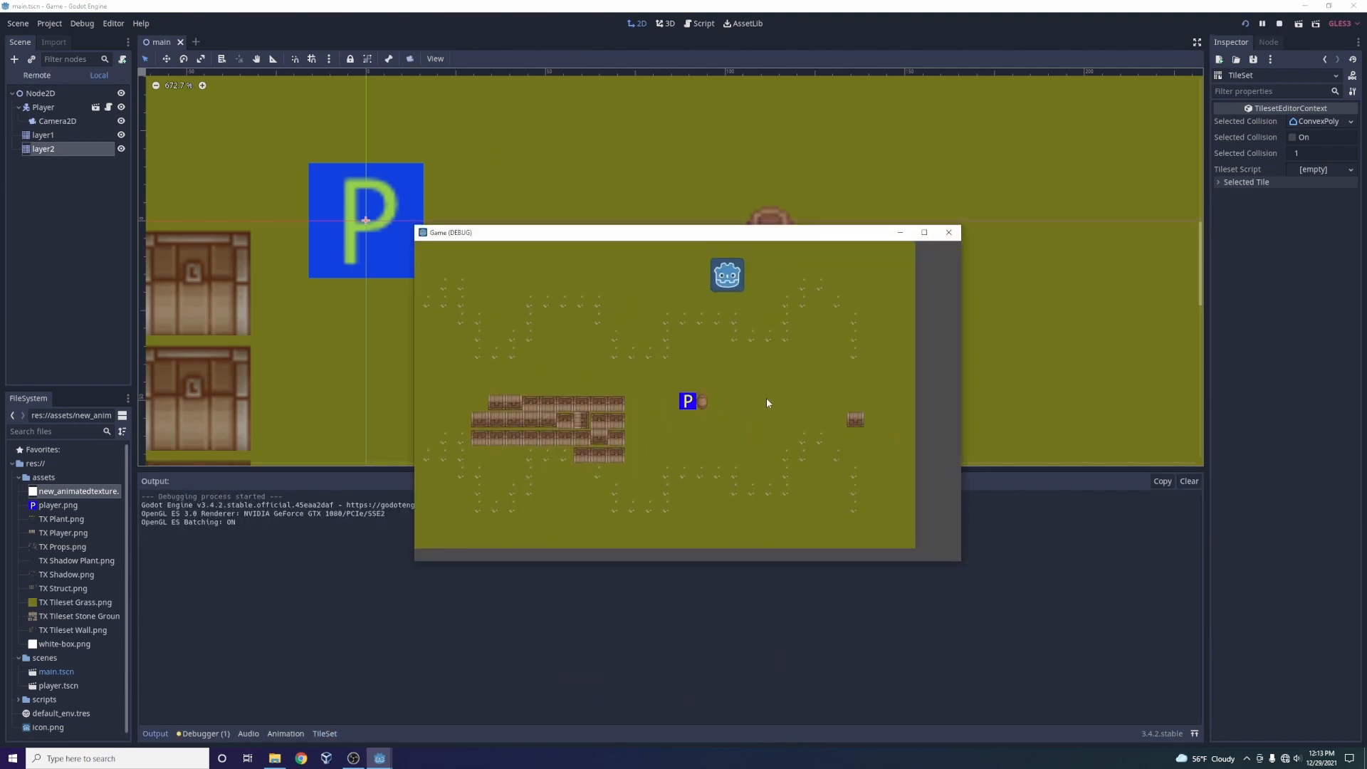
key("Right")
key("Down")
key("Up")
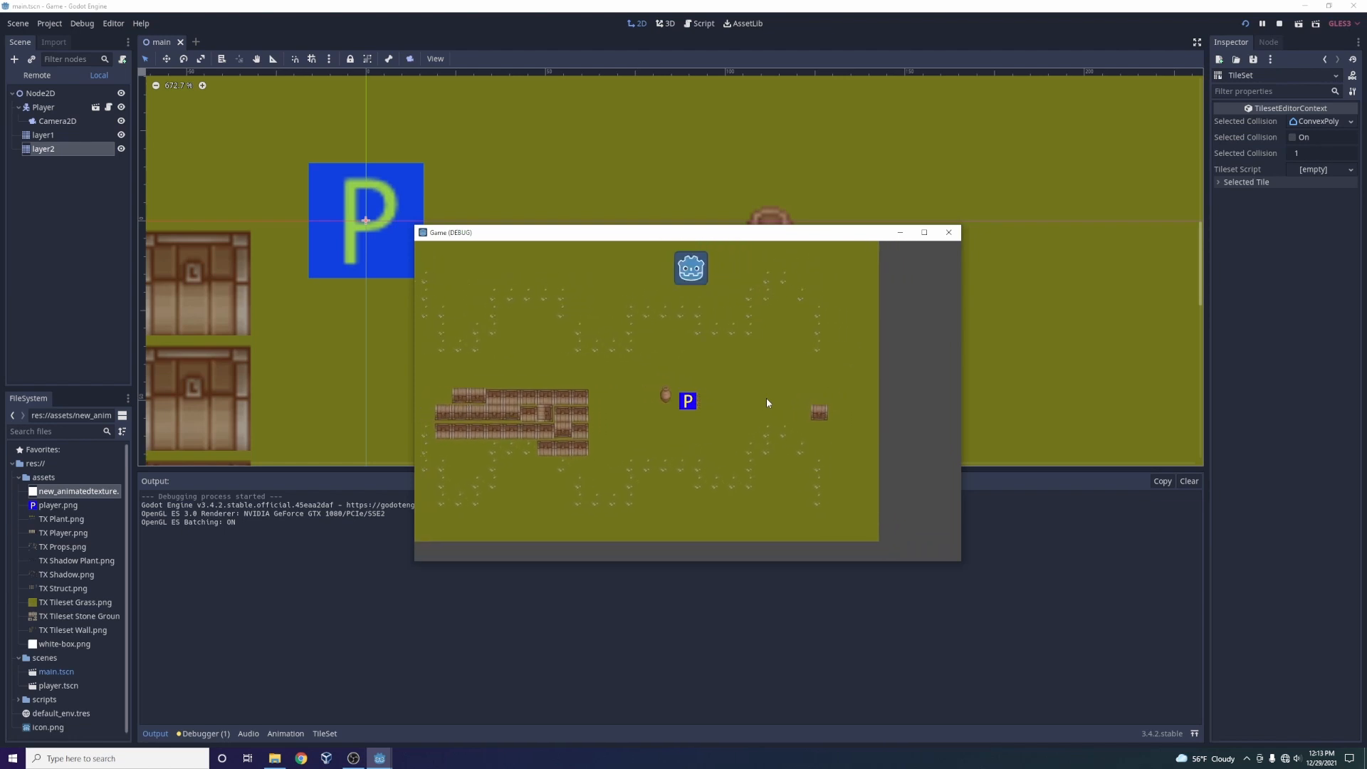
key("Left")
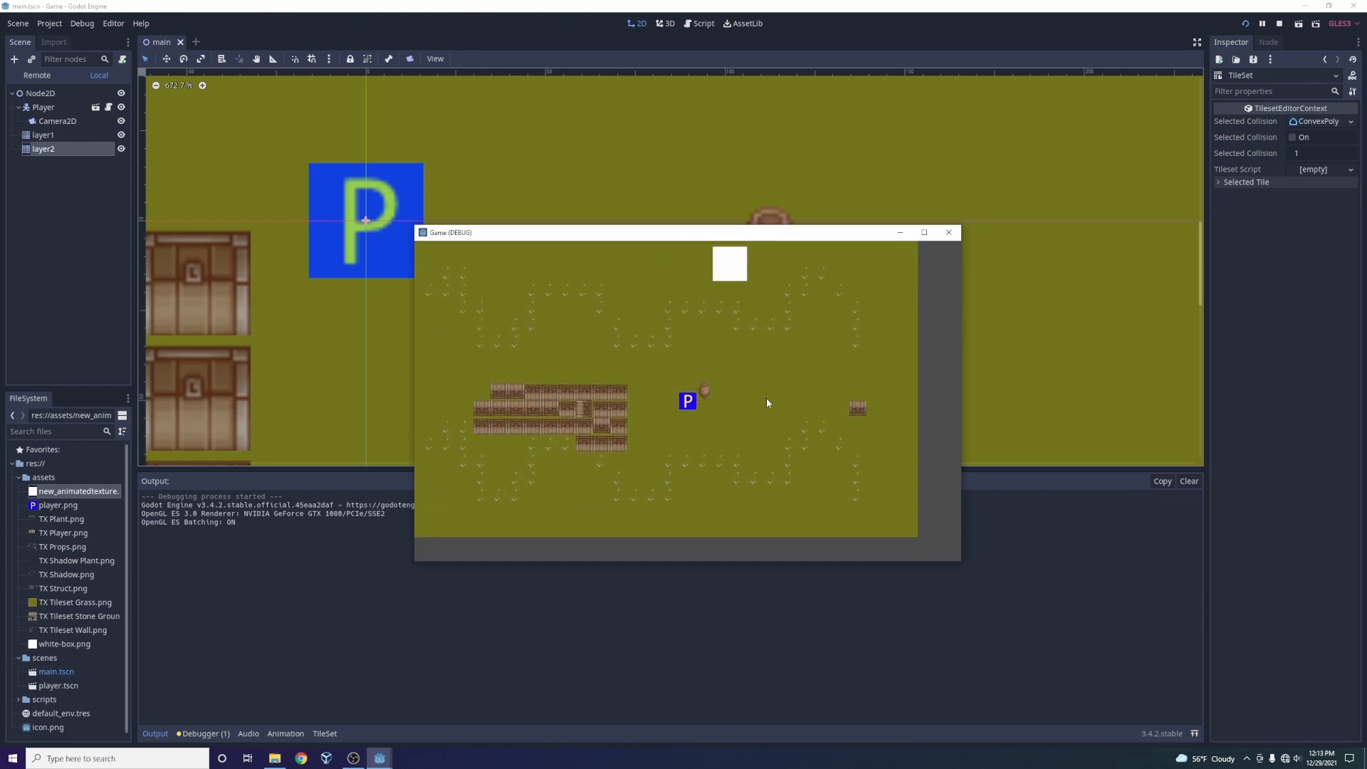
key("Up")
key("Right")
key("Down")
key("Left")
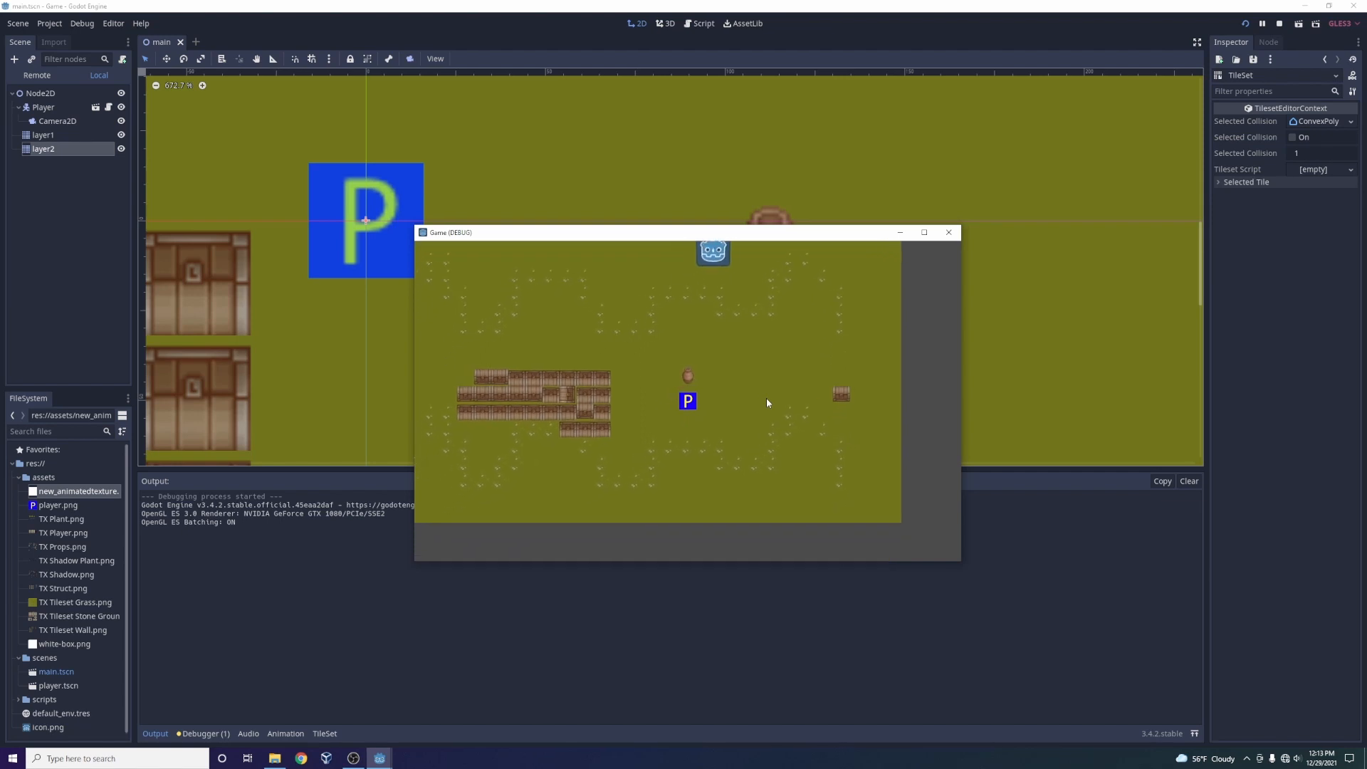
key("Left")
key("Up")
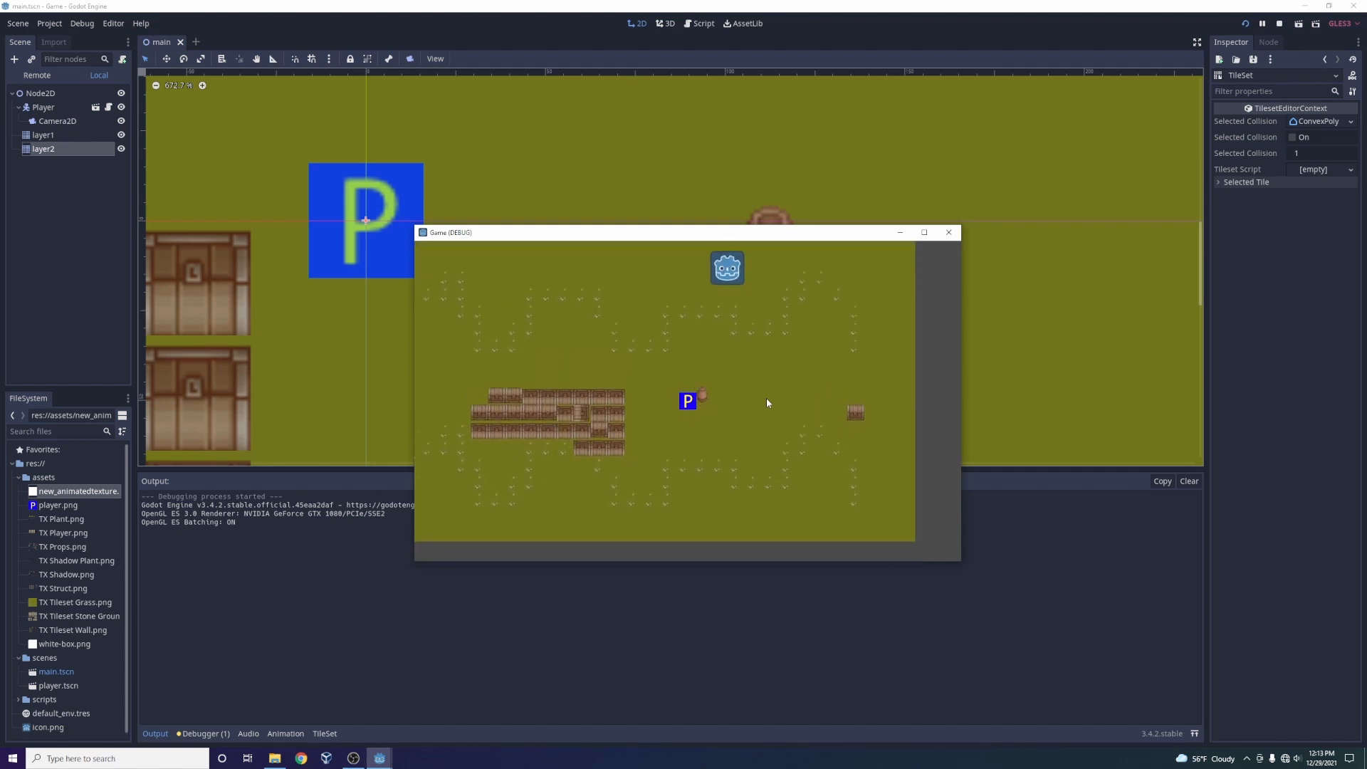
key("Left")
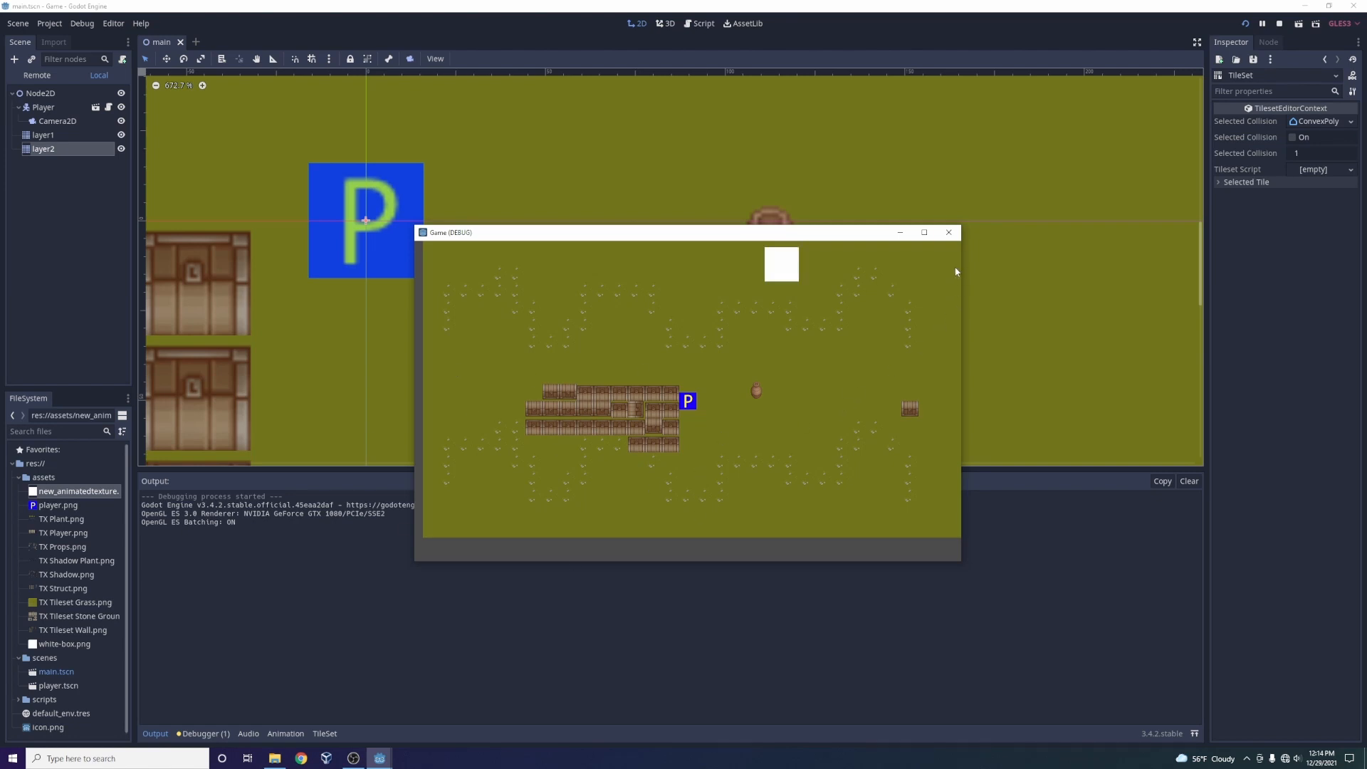
left_click(948, 234)
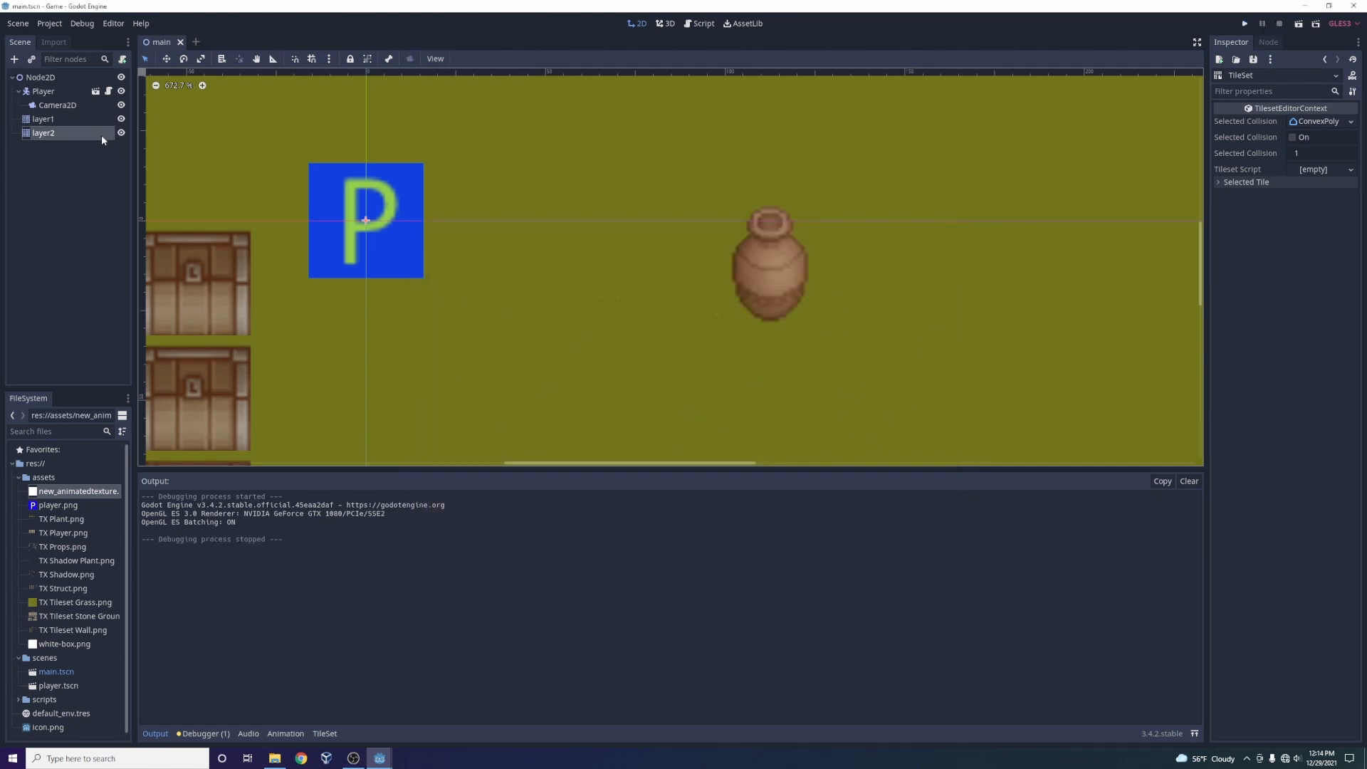
Select the layer2 tile map and inspect the placed chests and vase, ending with the whole map in view.
left_click(59, 133)
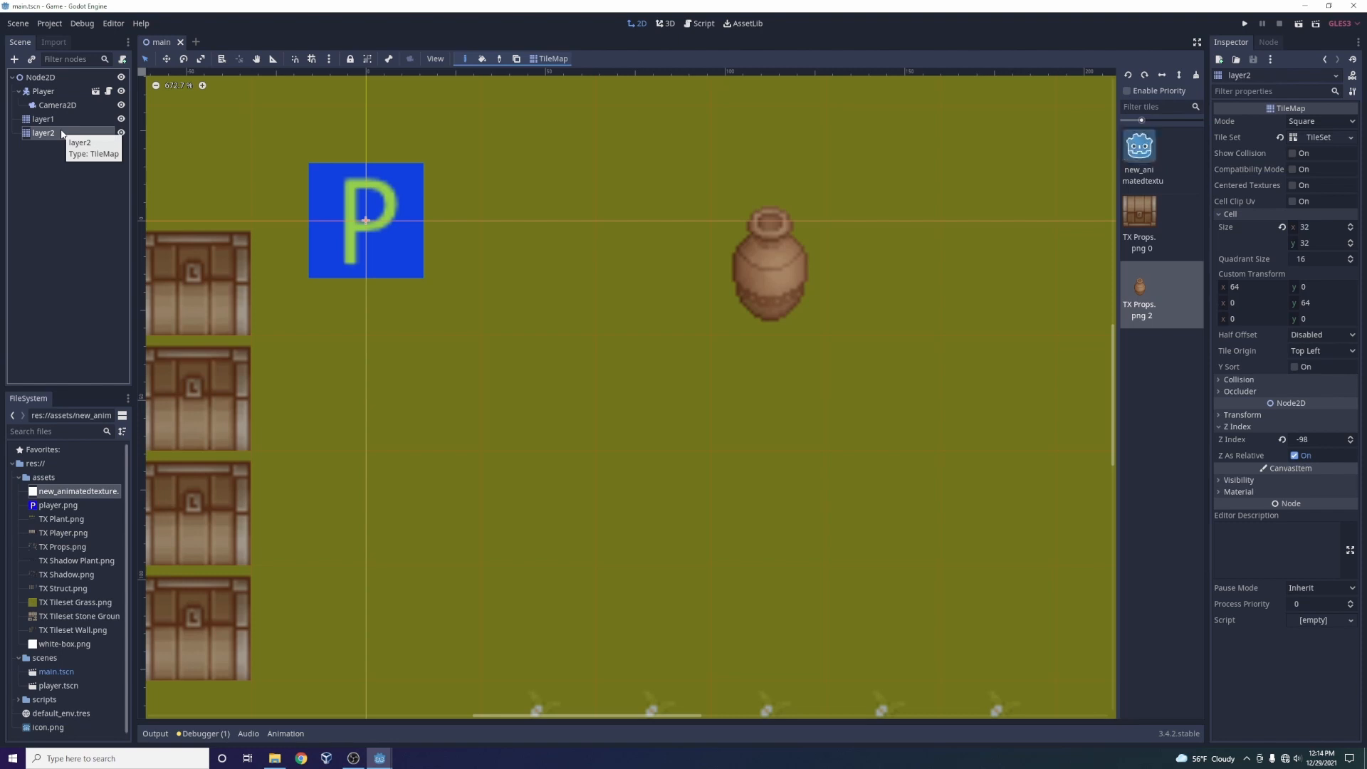
scroll(668, 486, "down", 5)
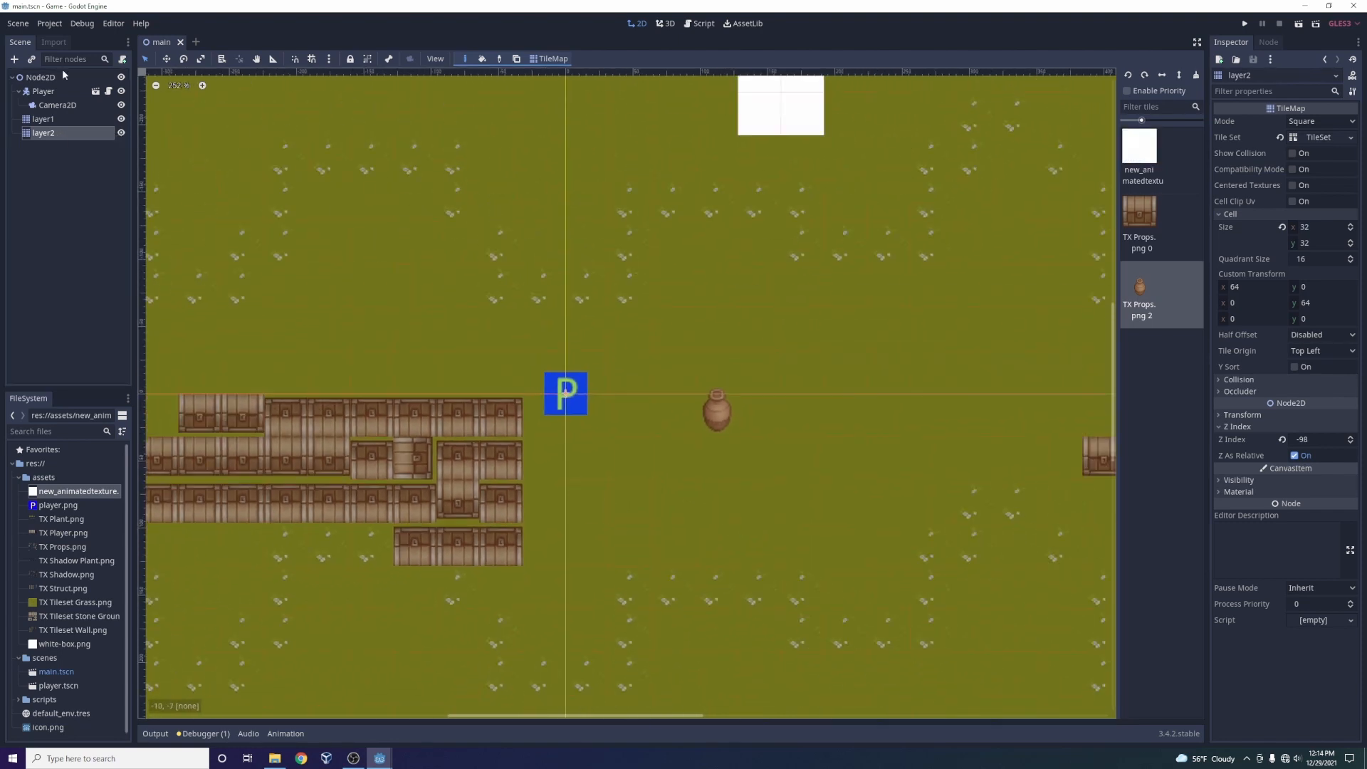
scroll(490, 616, "up", 1)
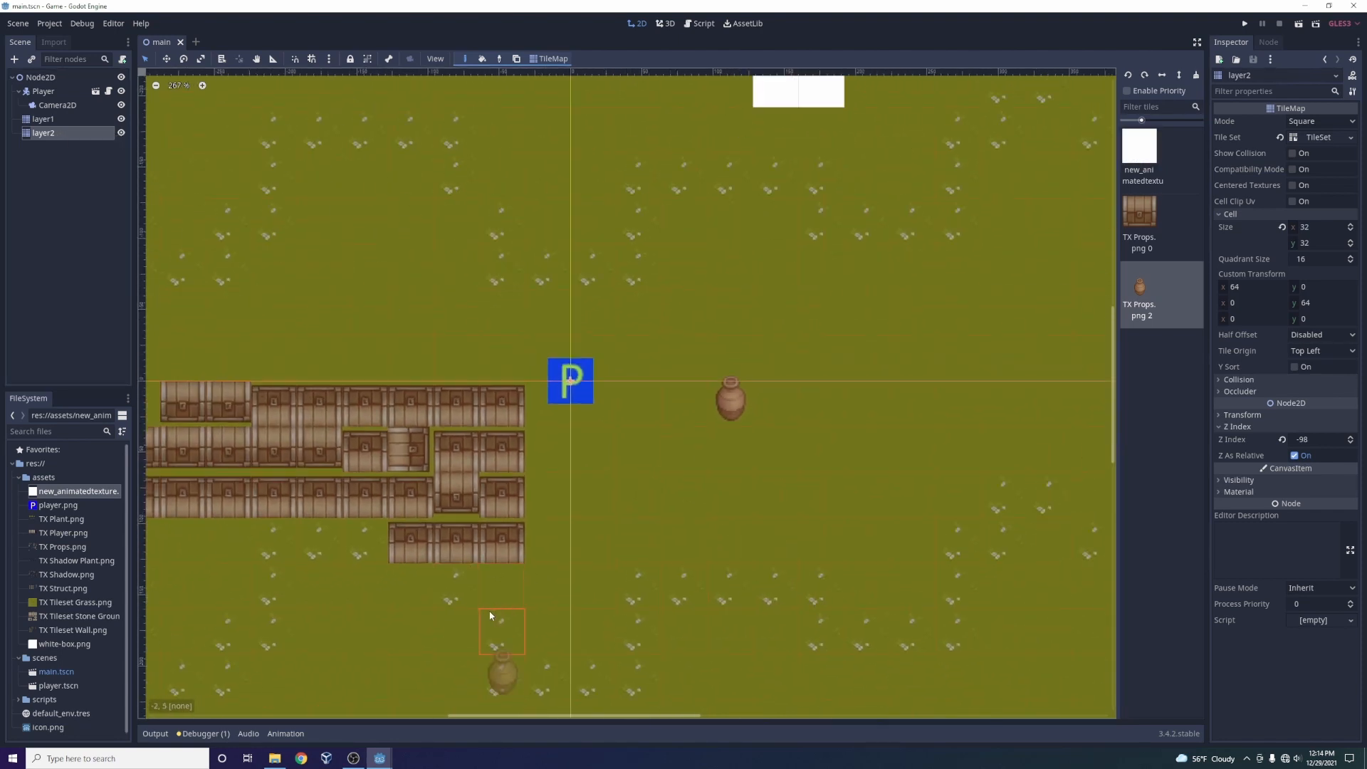
scroll(490, 615, "up", 3)
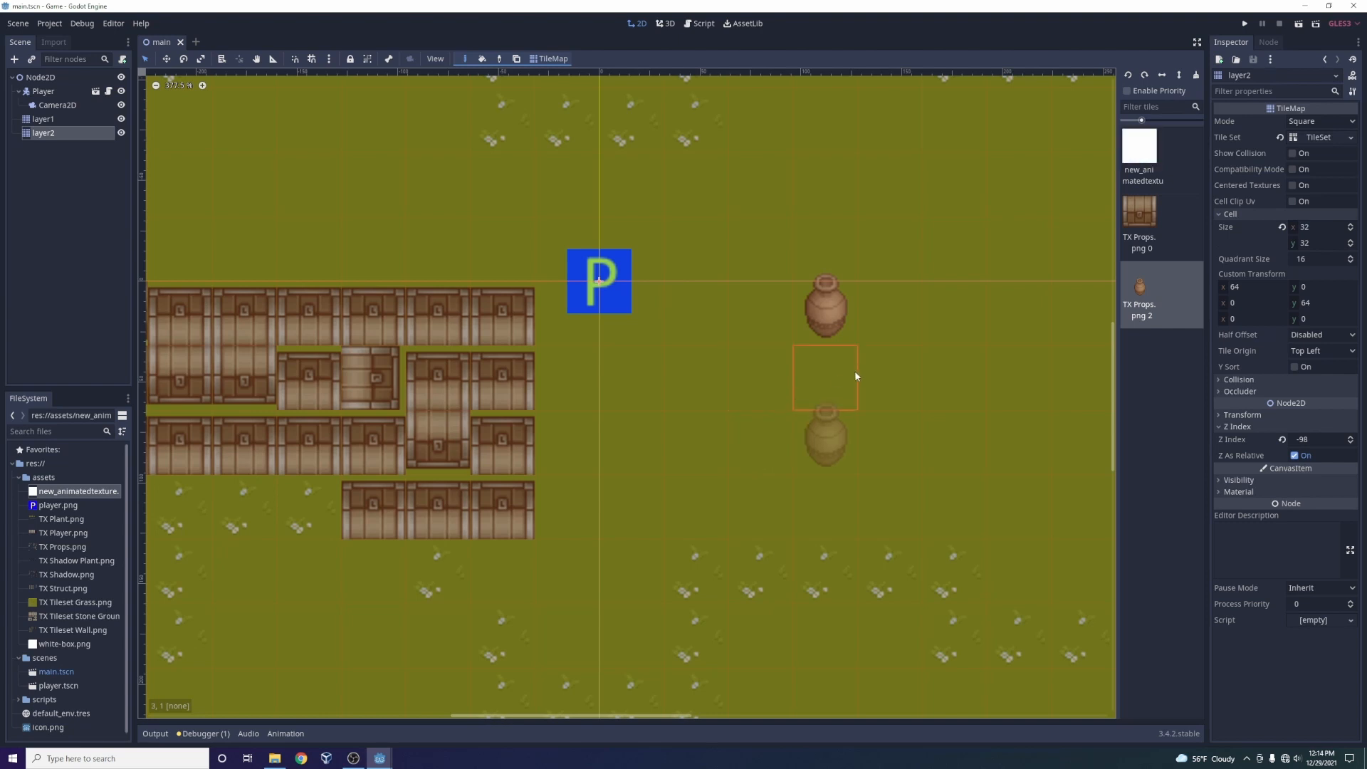
scroll(854, 370, "down", 5)
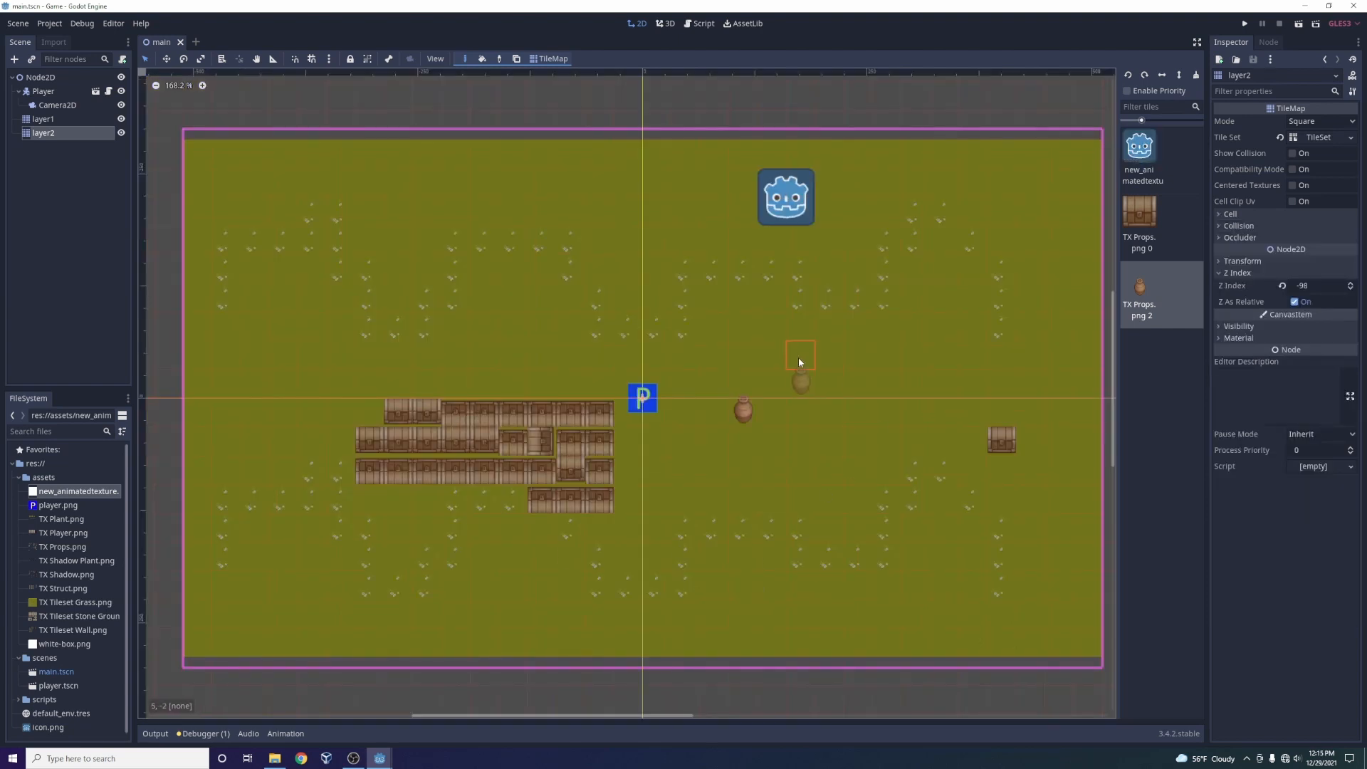